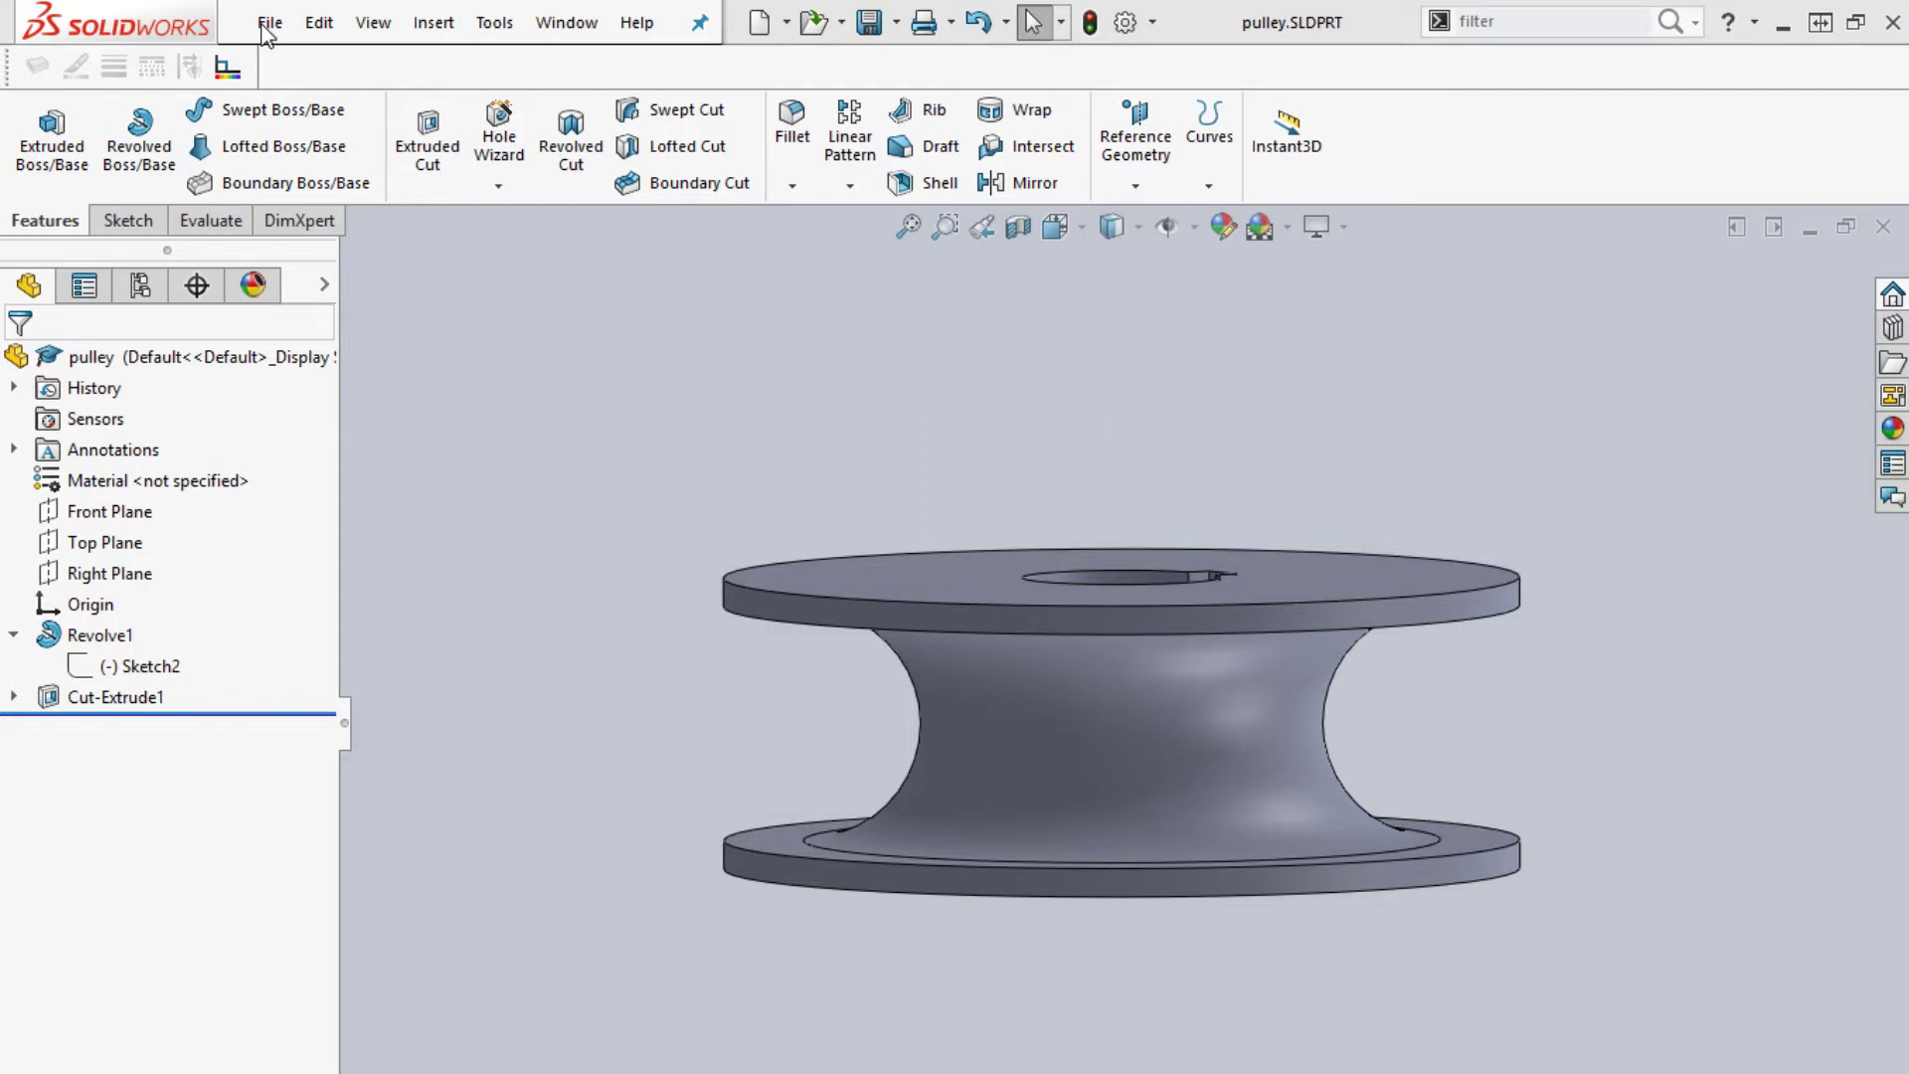
Save the pulley part as pulley.STL in the battlebots parts folder, replacing the existing file
left_click(267, 25)
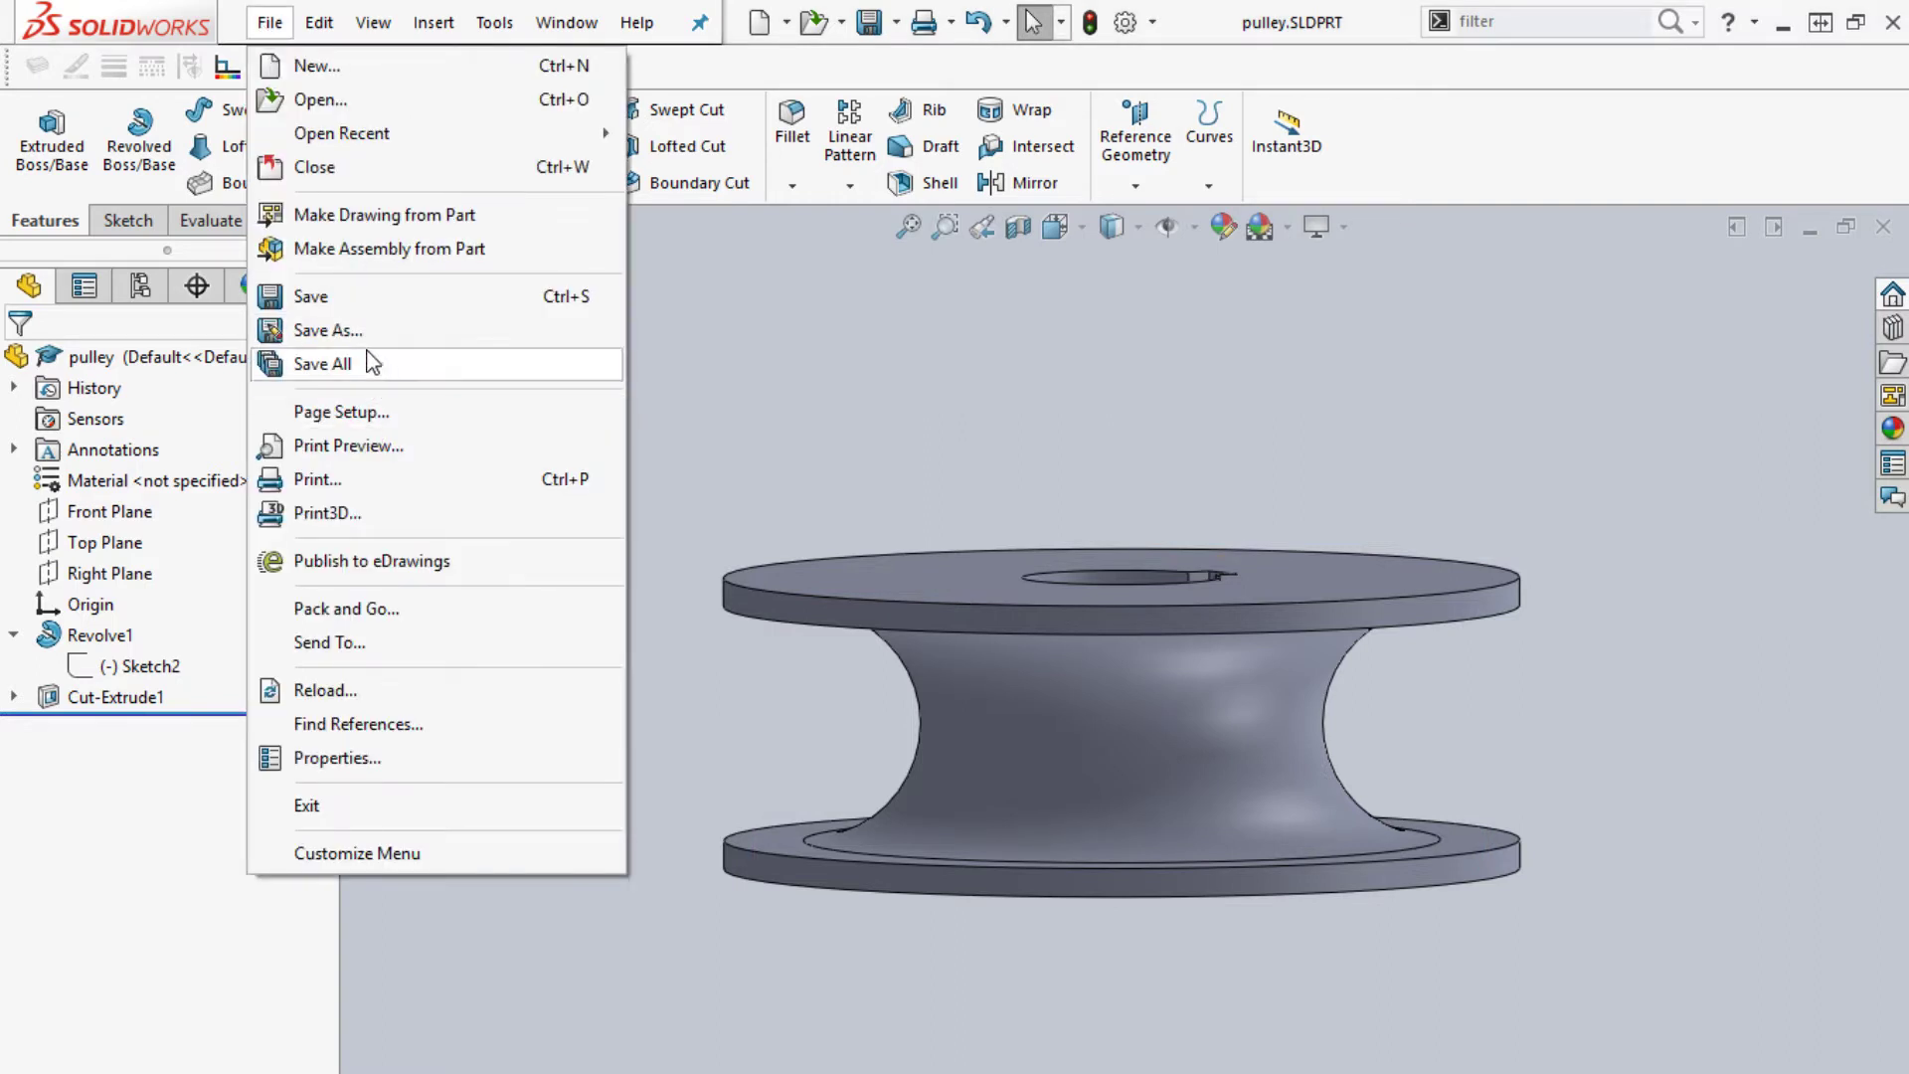
left_click(338, 331)
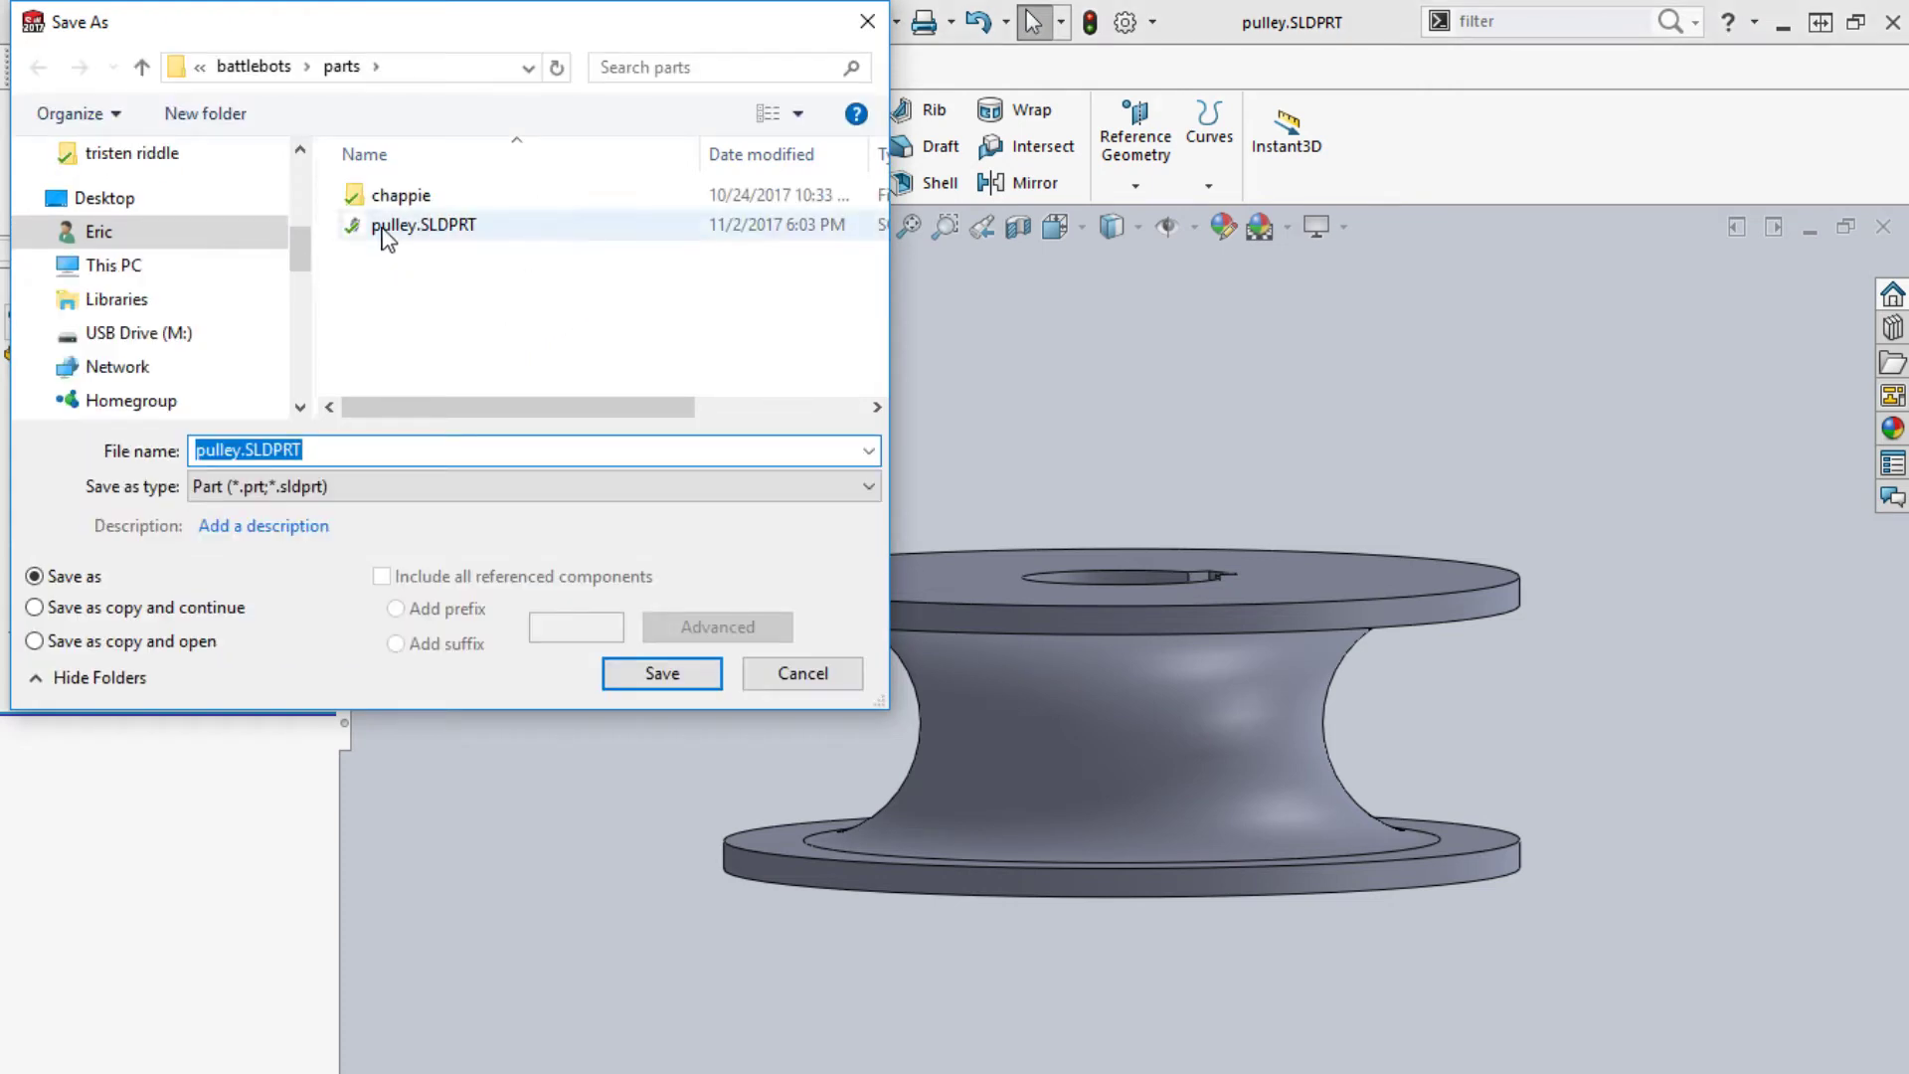
left_click(384, 229)
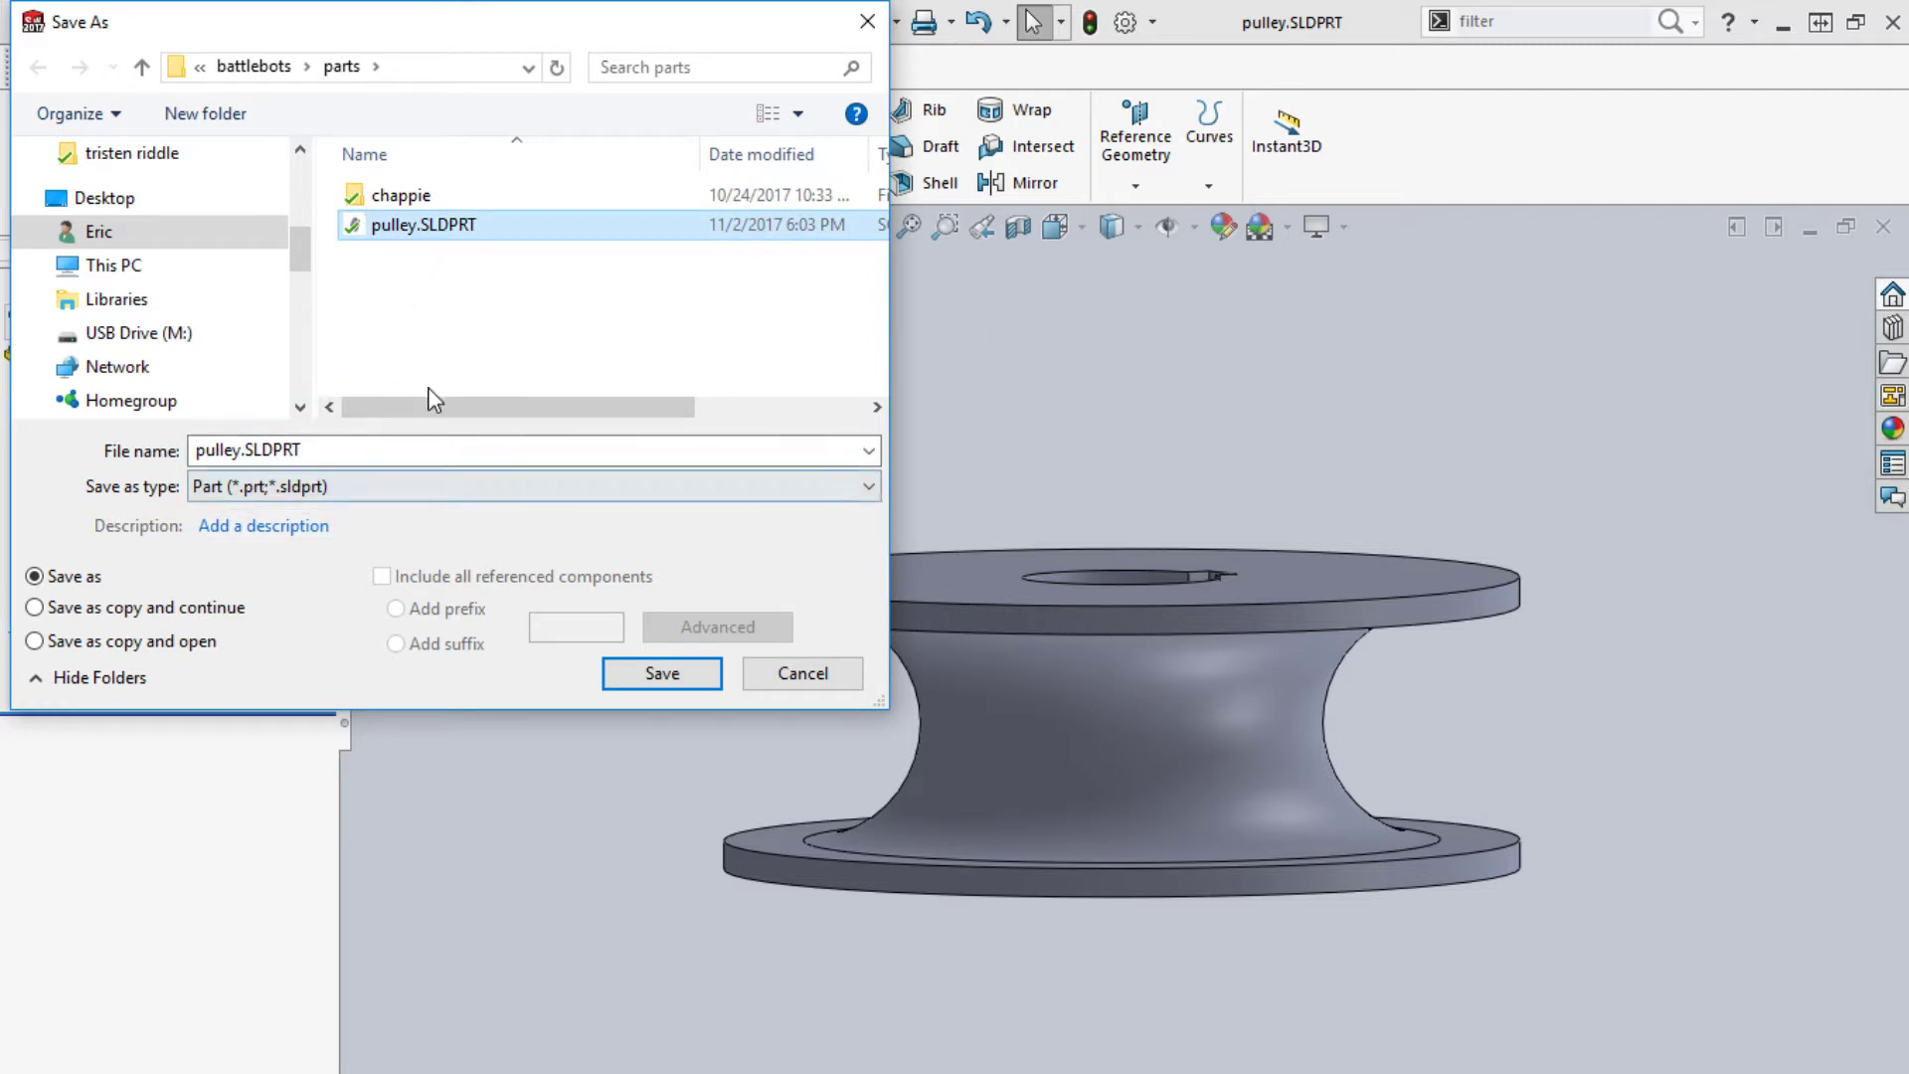
left_click(420, 491)
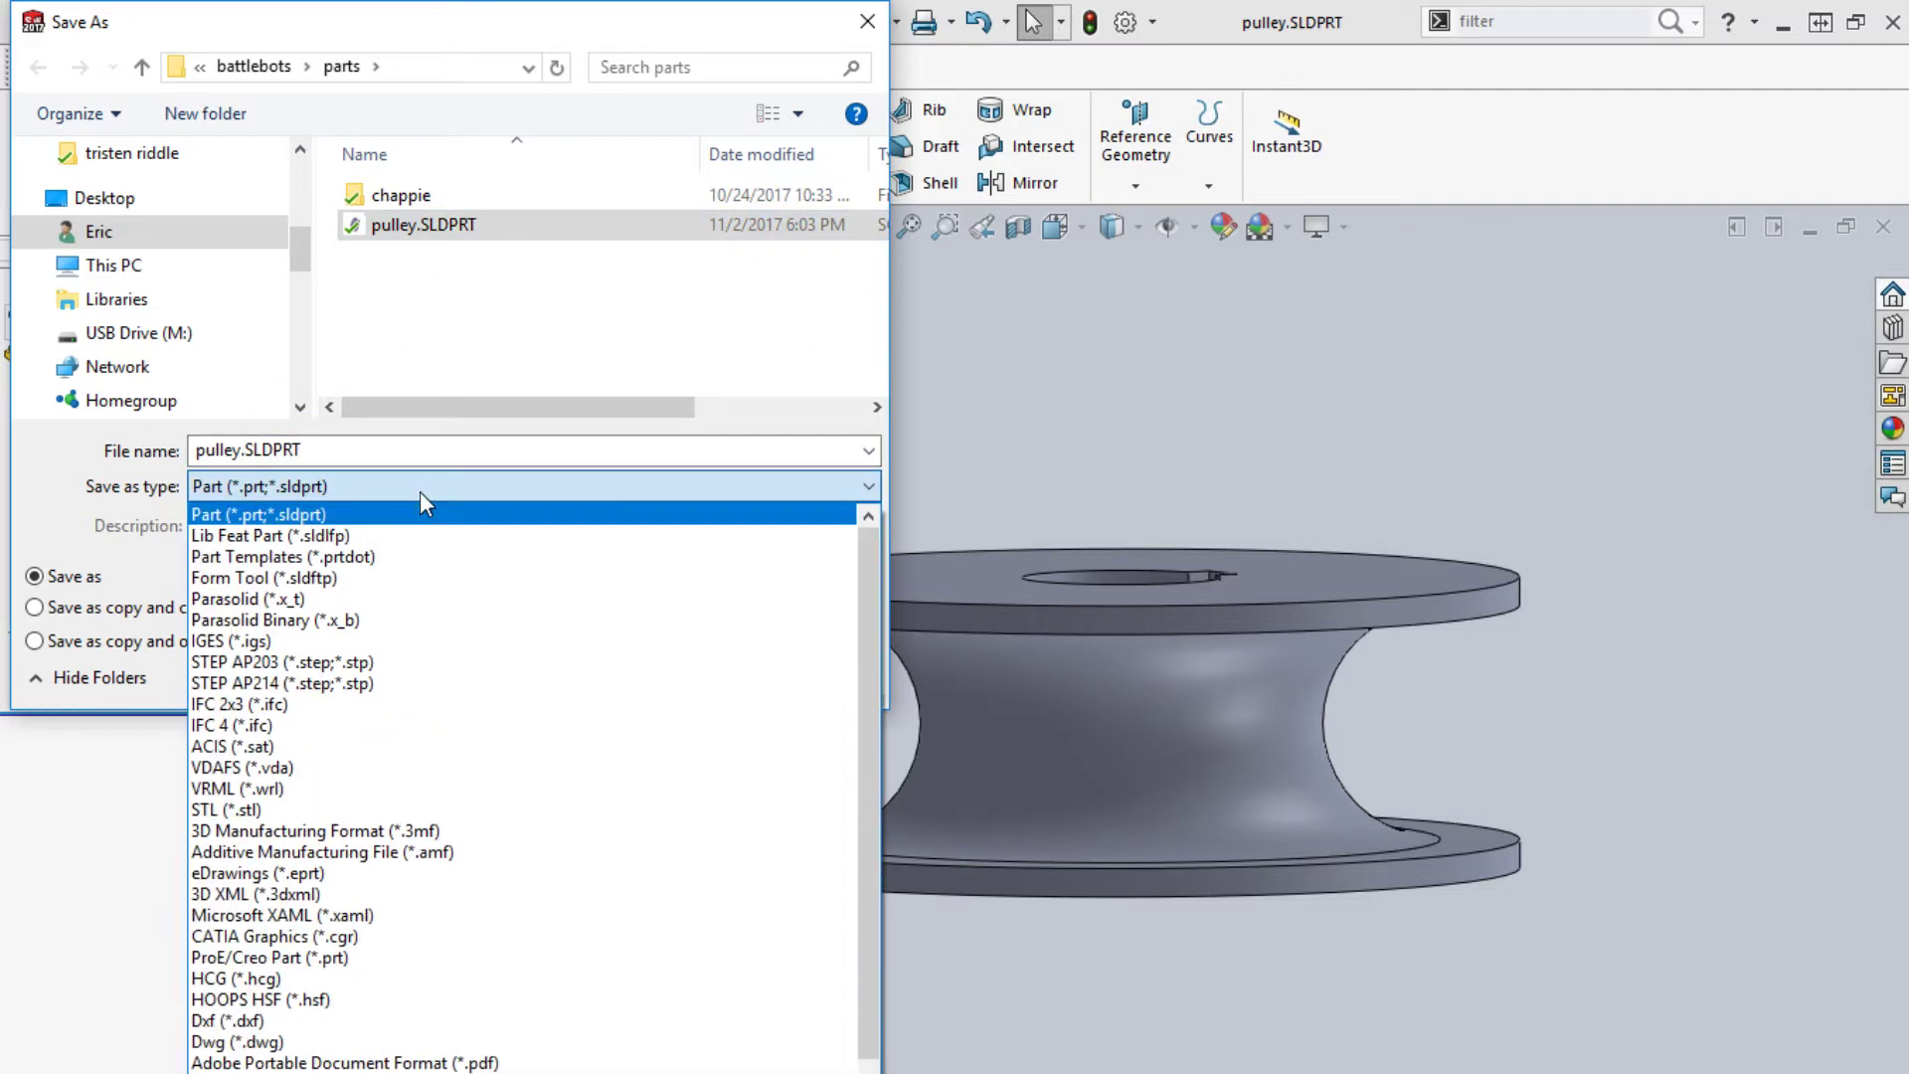
left_click(297, 811)
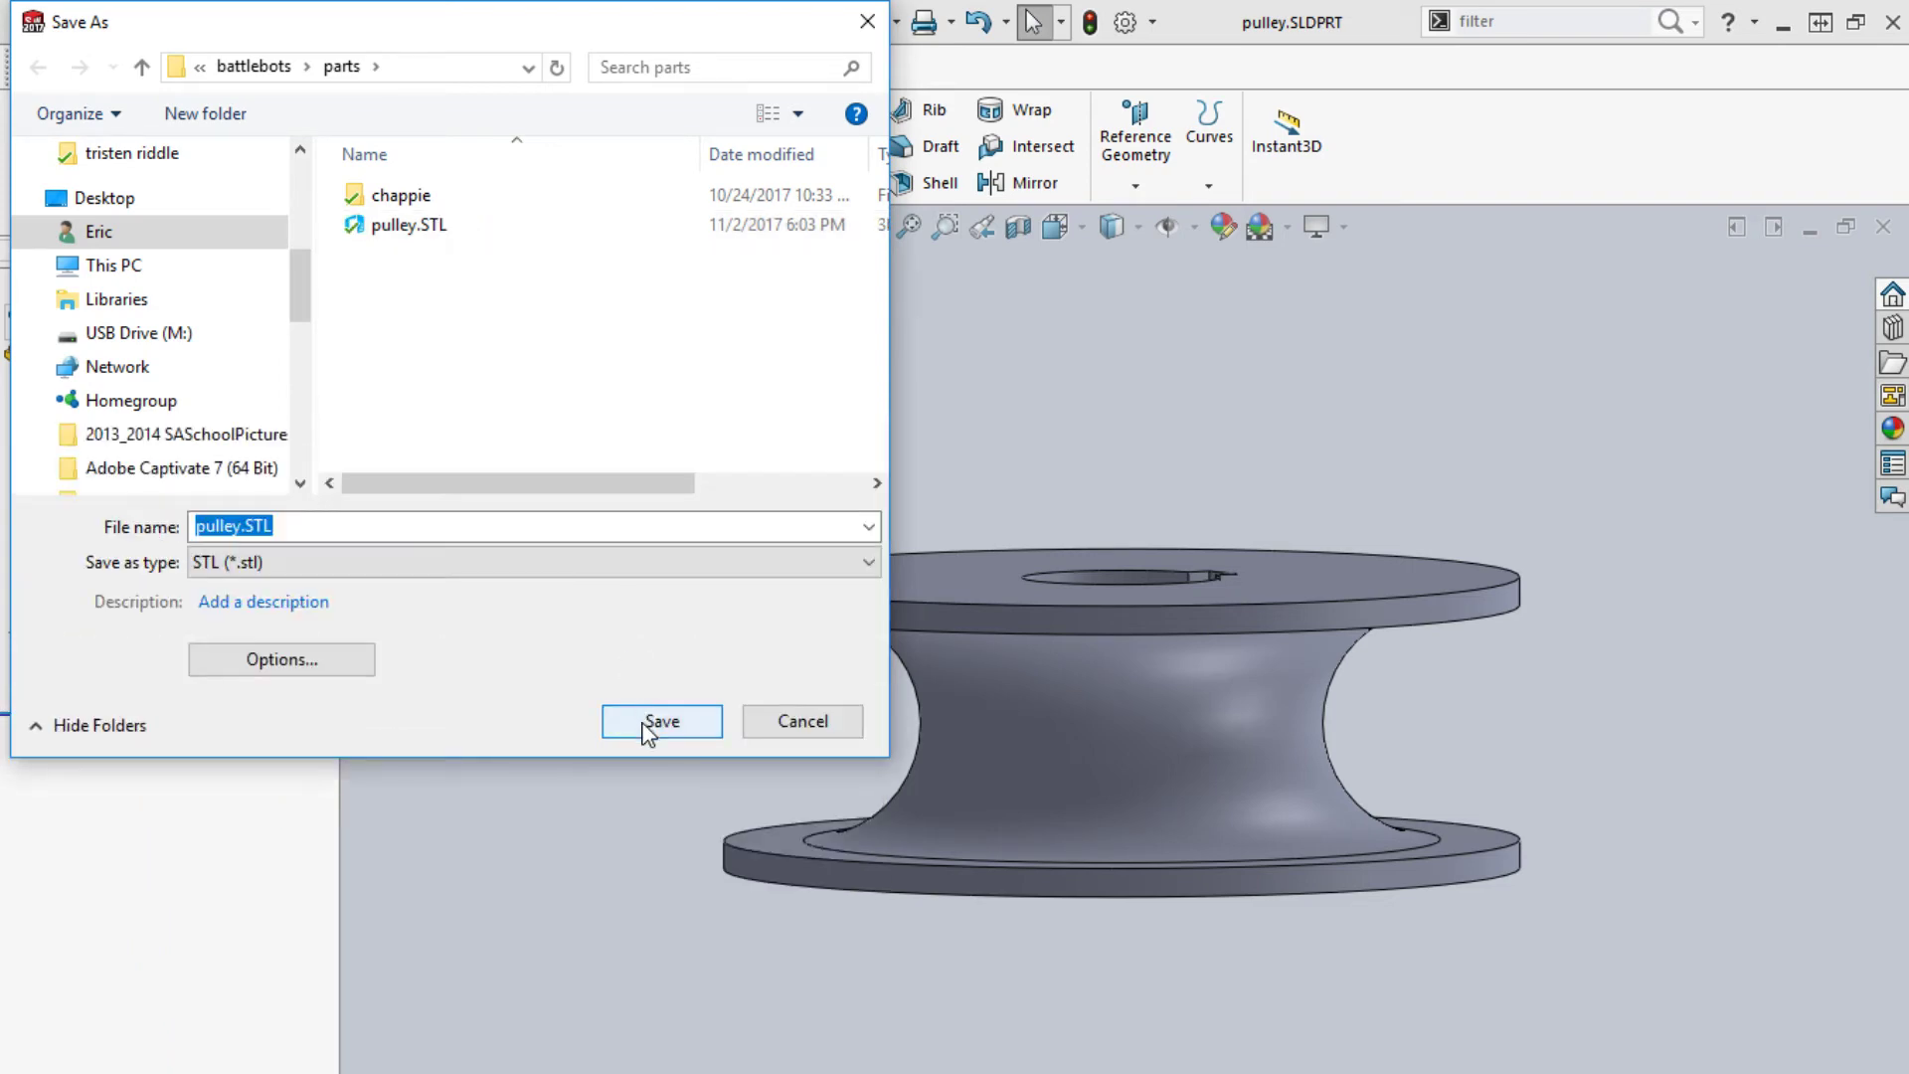
left_click(647, 733)
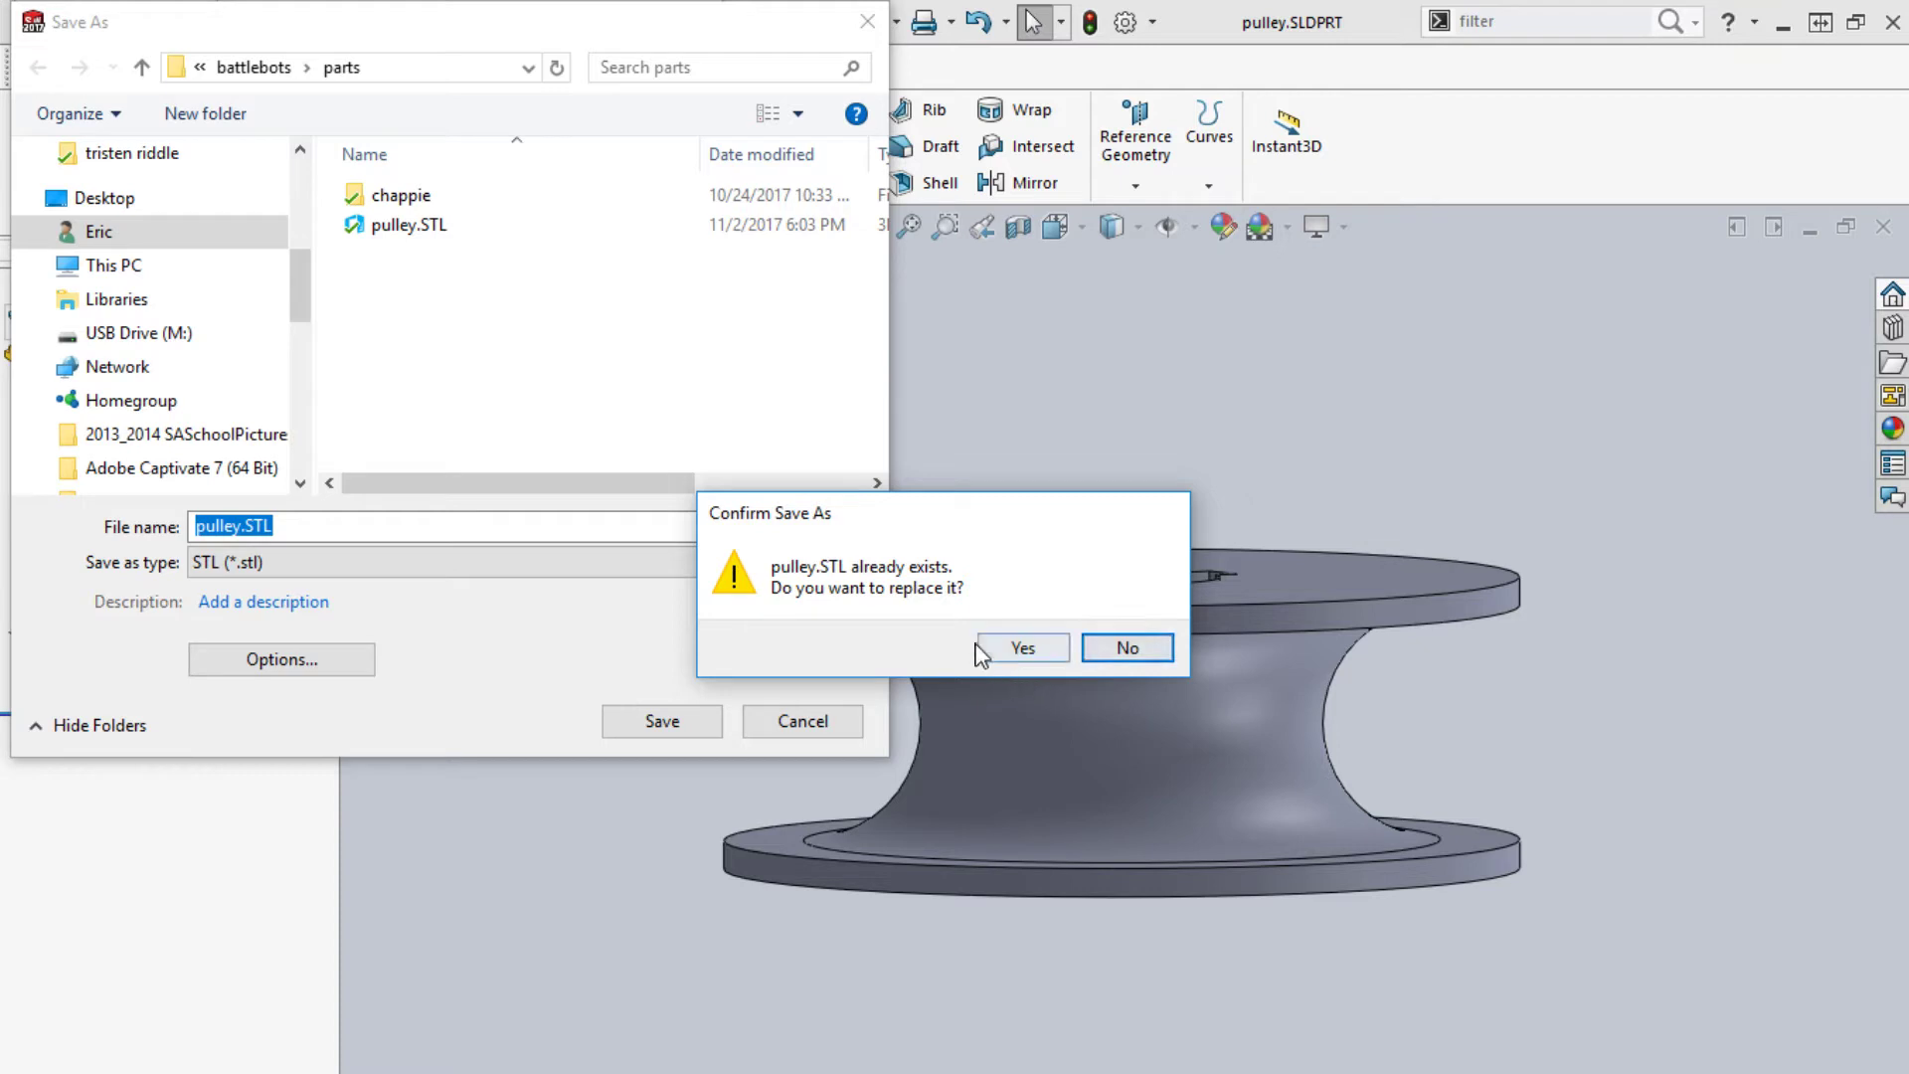
left_click(1023, 647)
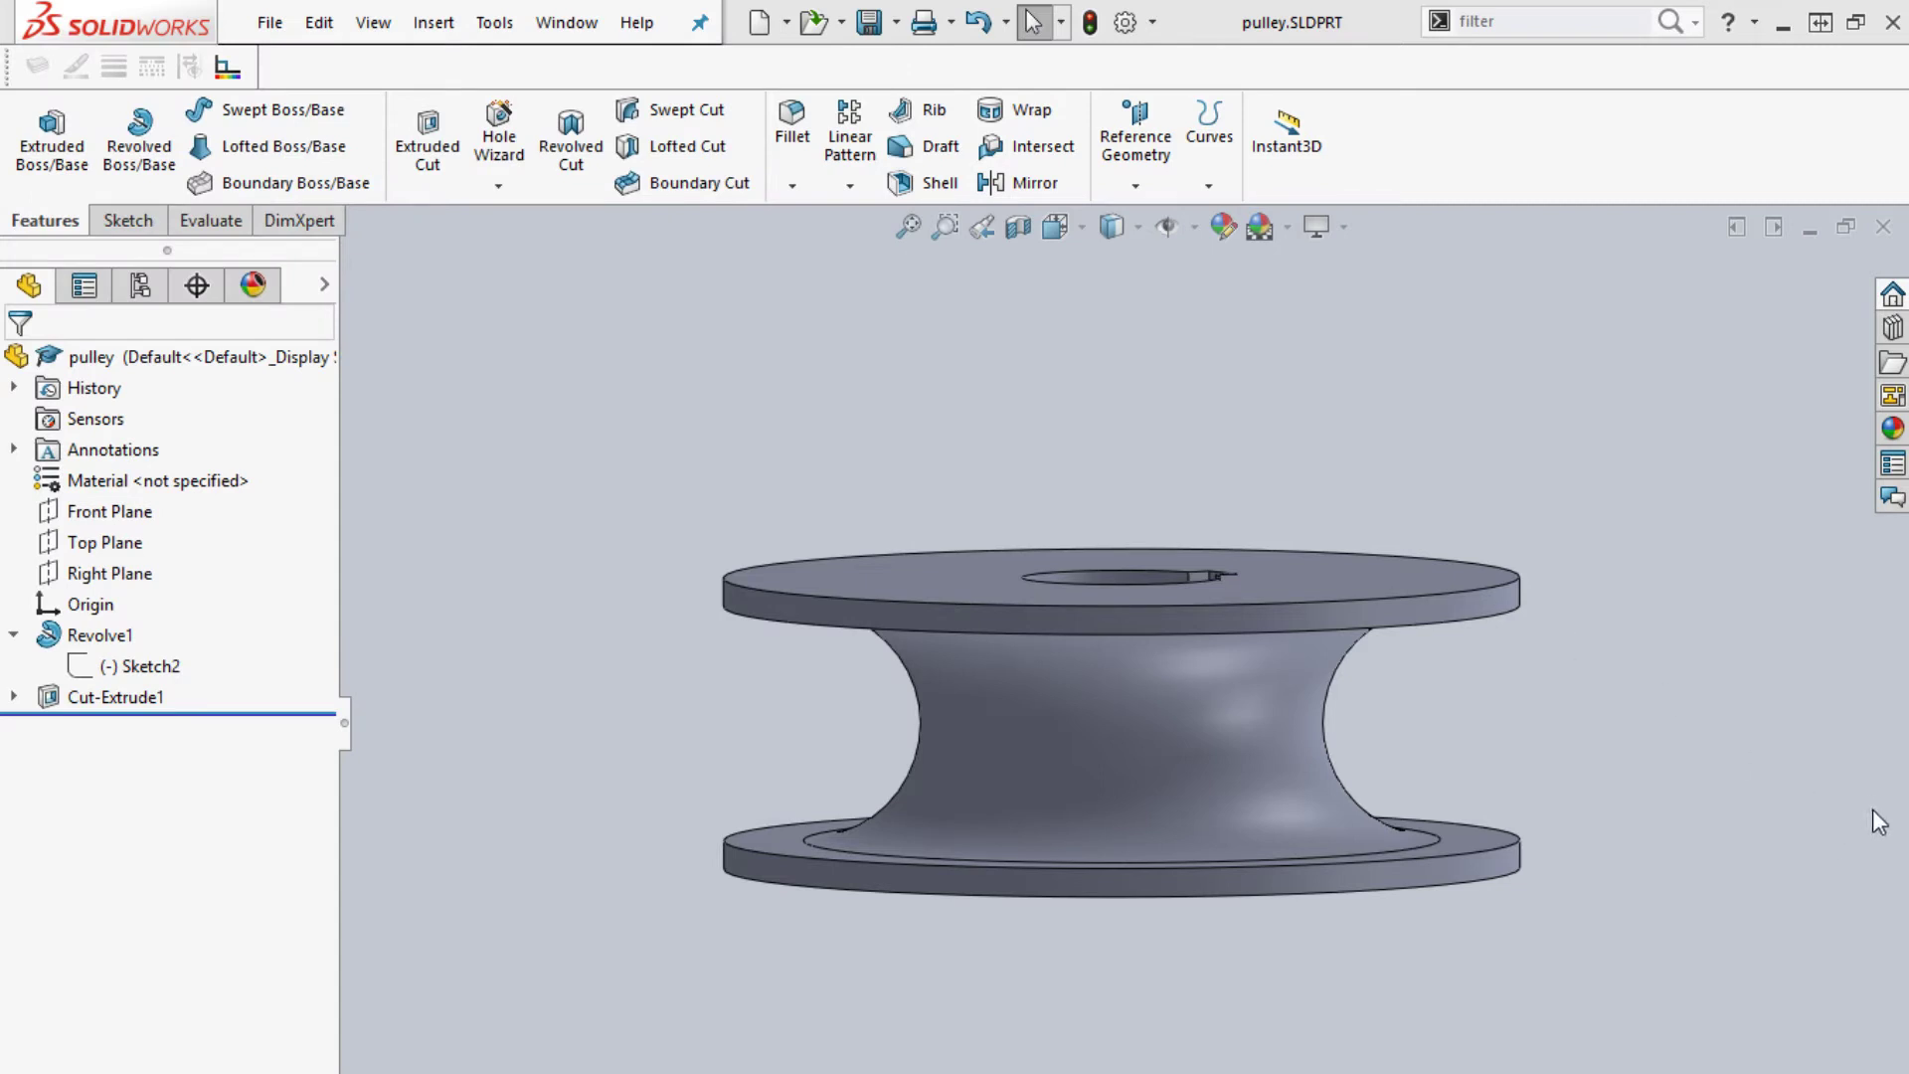
Switch to Cura Type A and start the configuration wizard for a new machine profile
mouse_move(1904, 783)
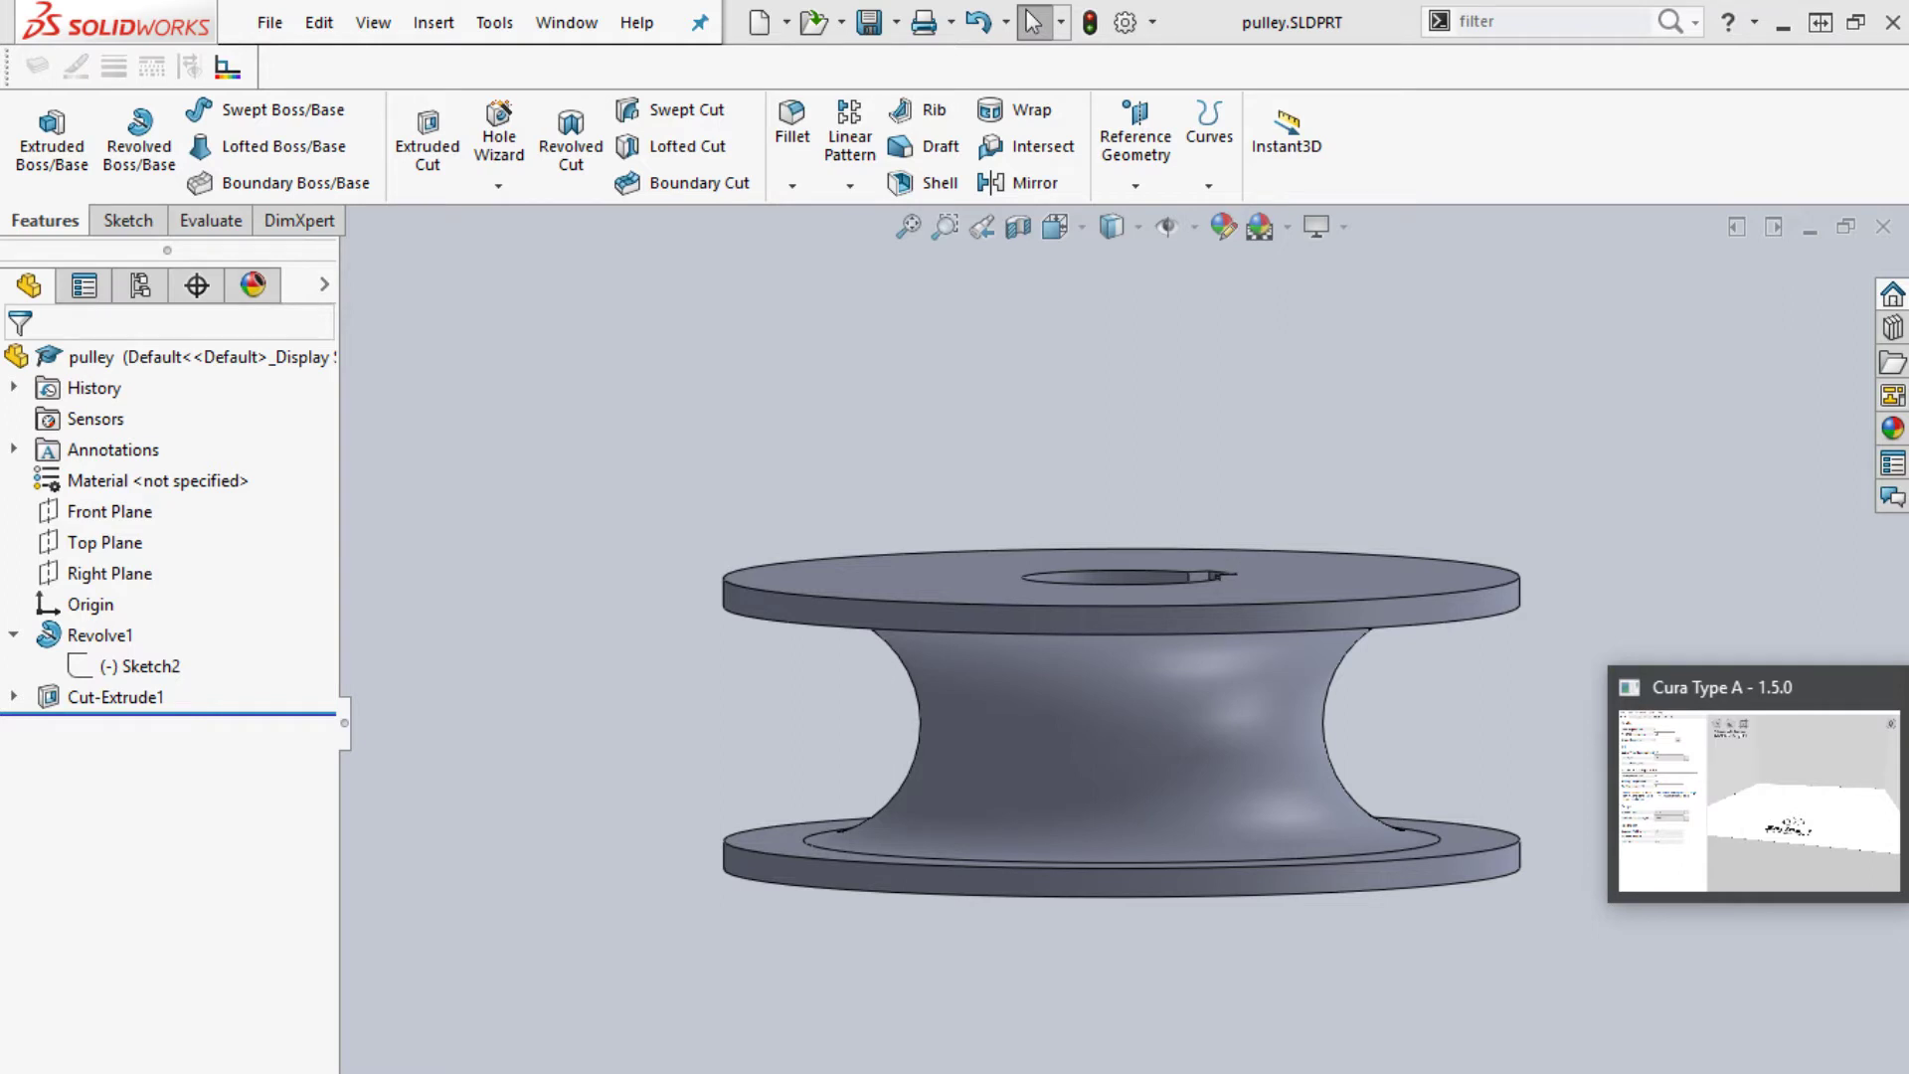
left_click(1904, 784)
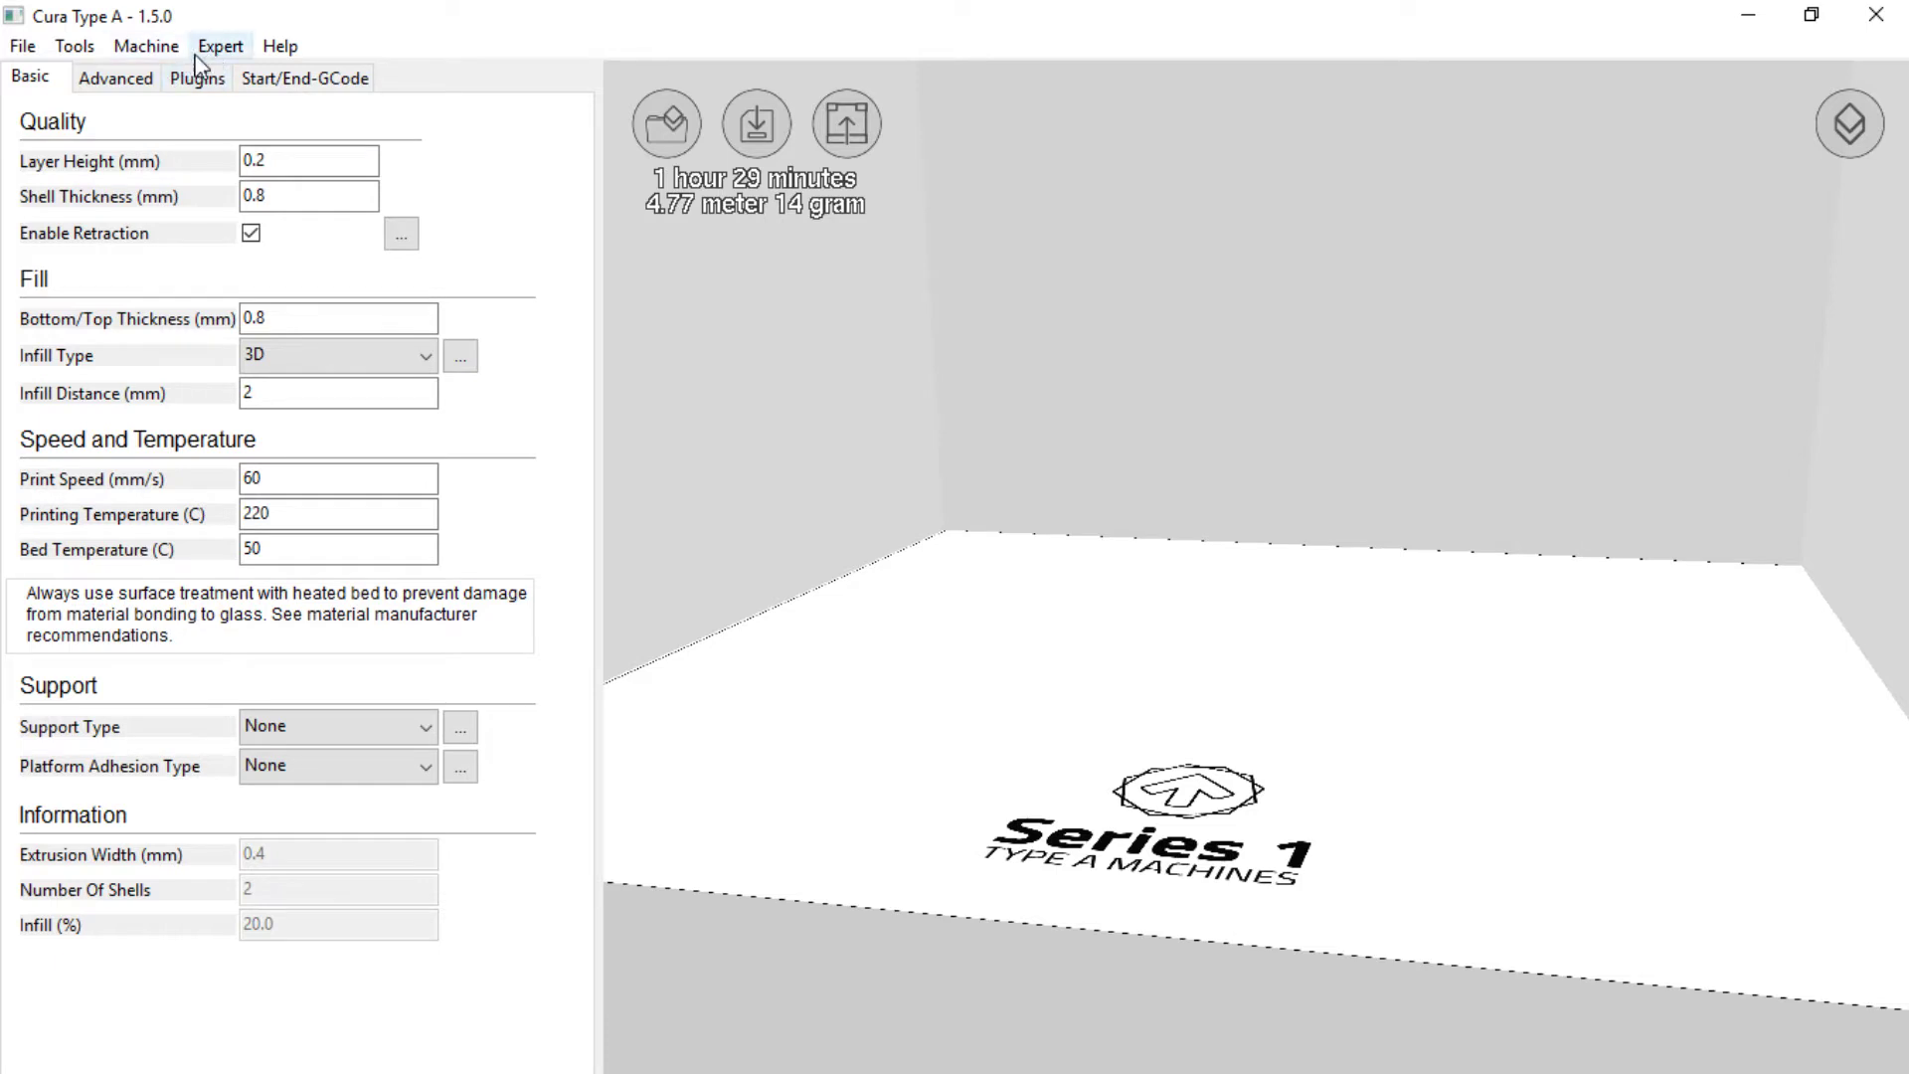
left_click(146, 46)
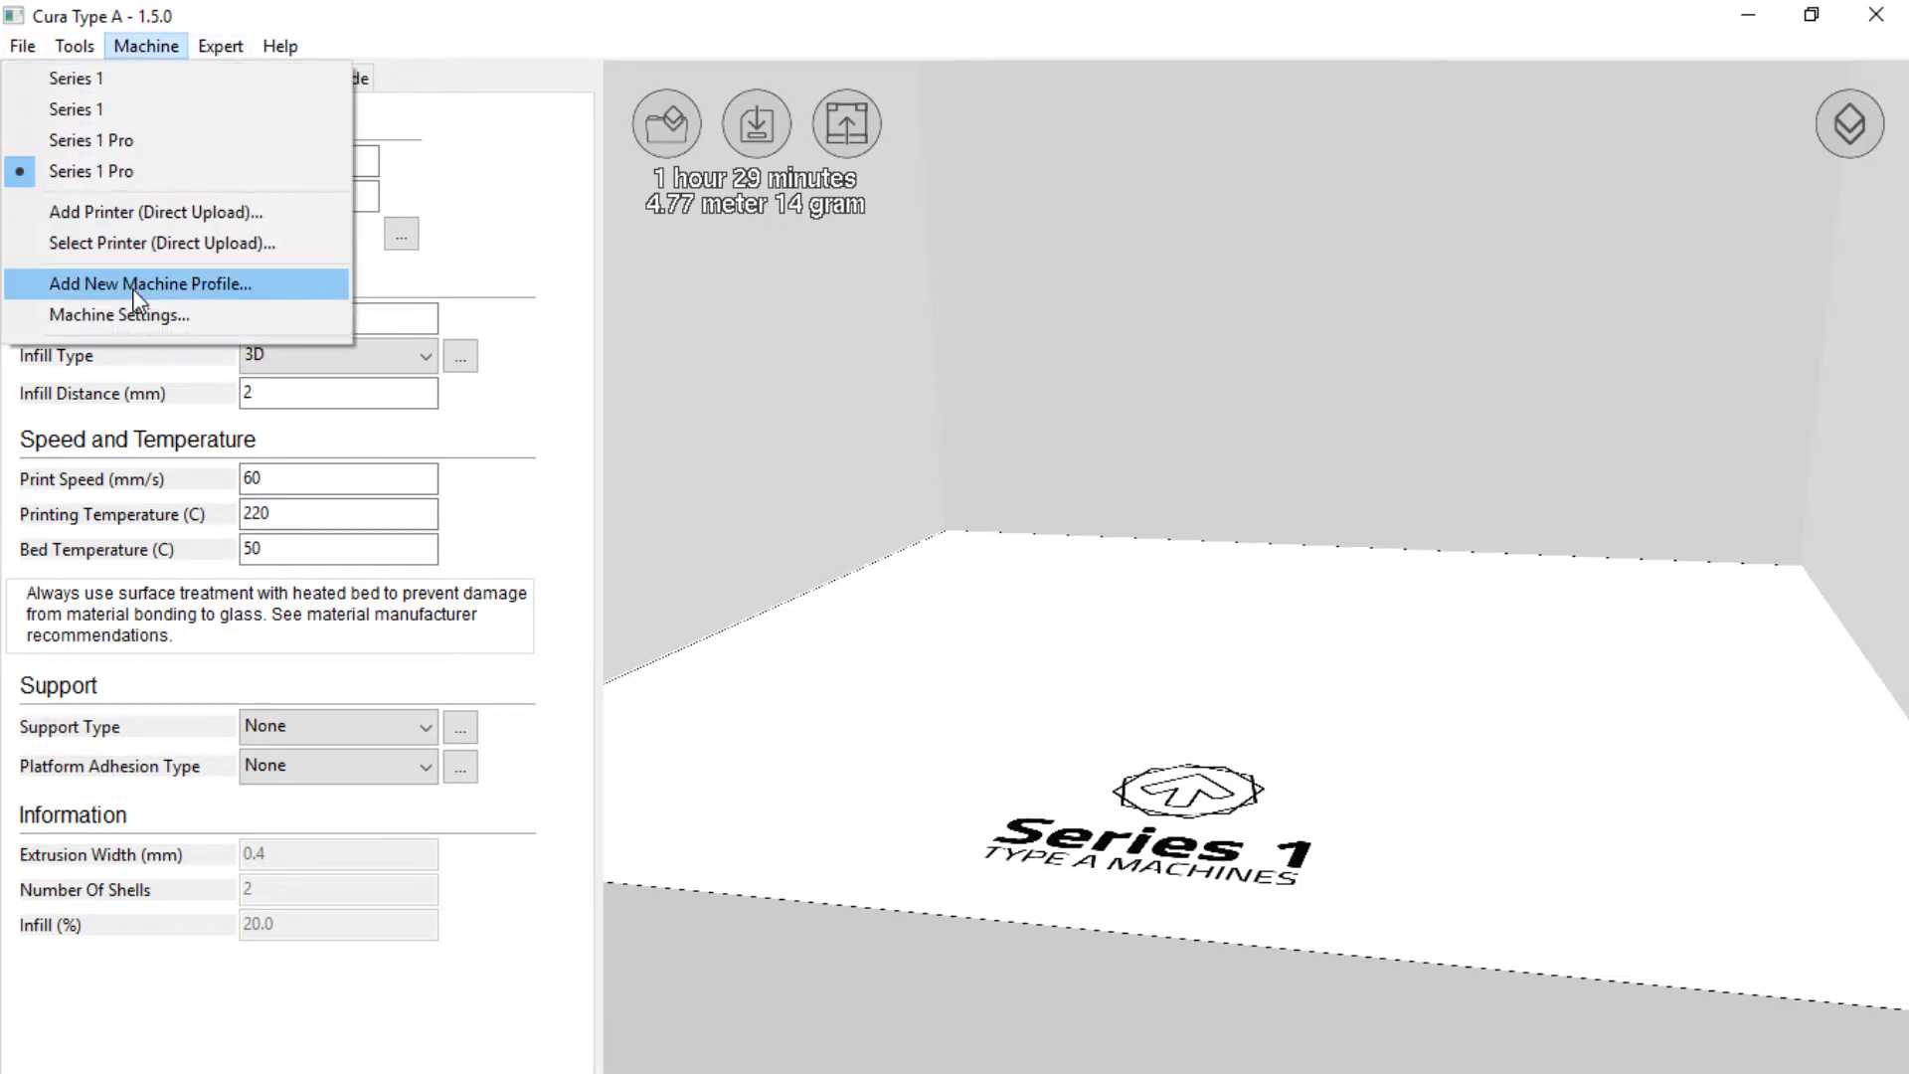
key("alt+Tab")
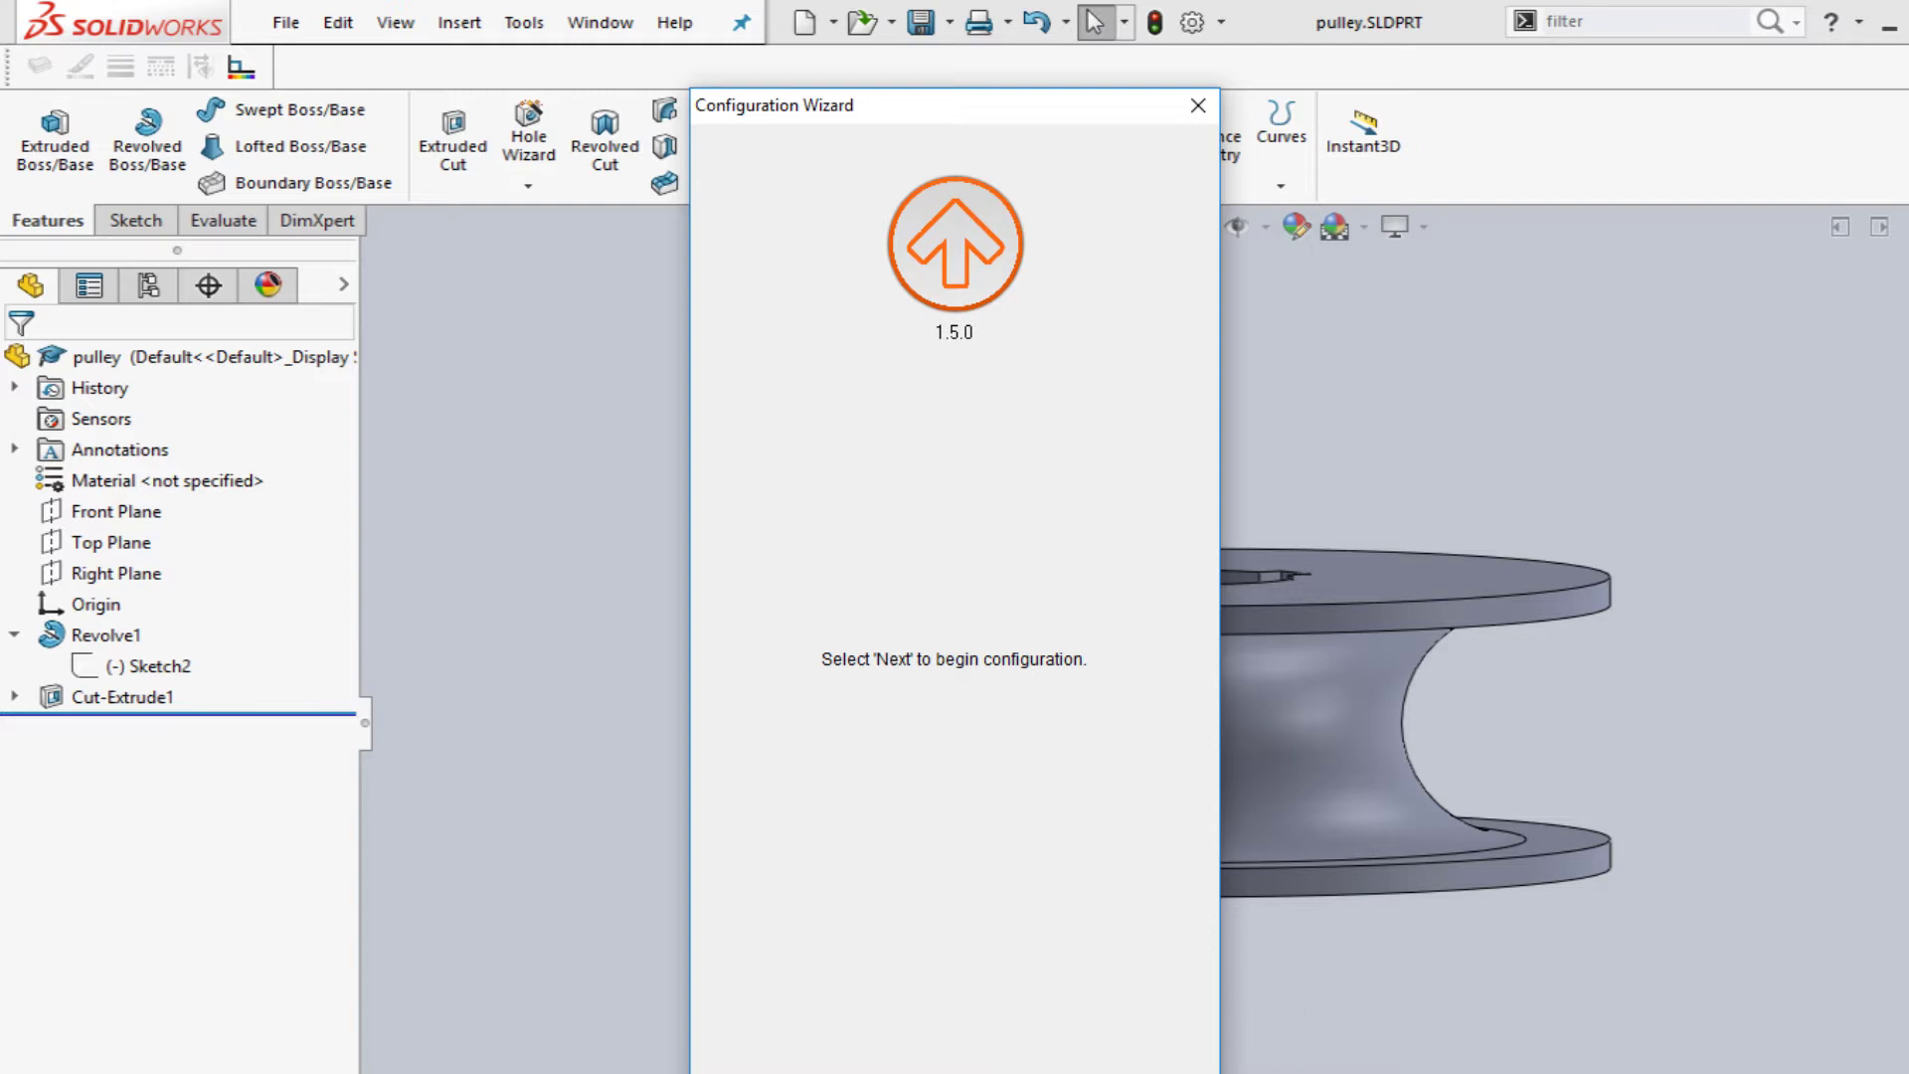
key("Return")
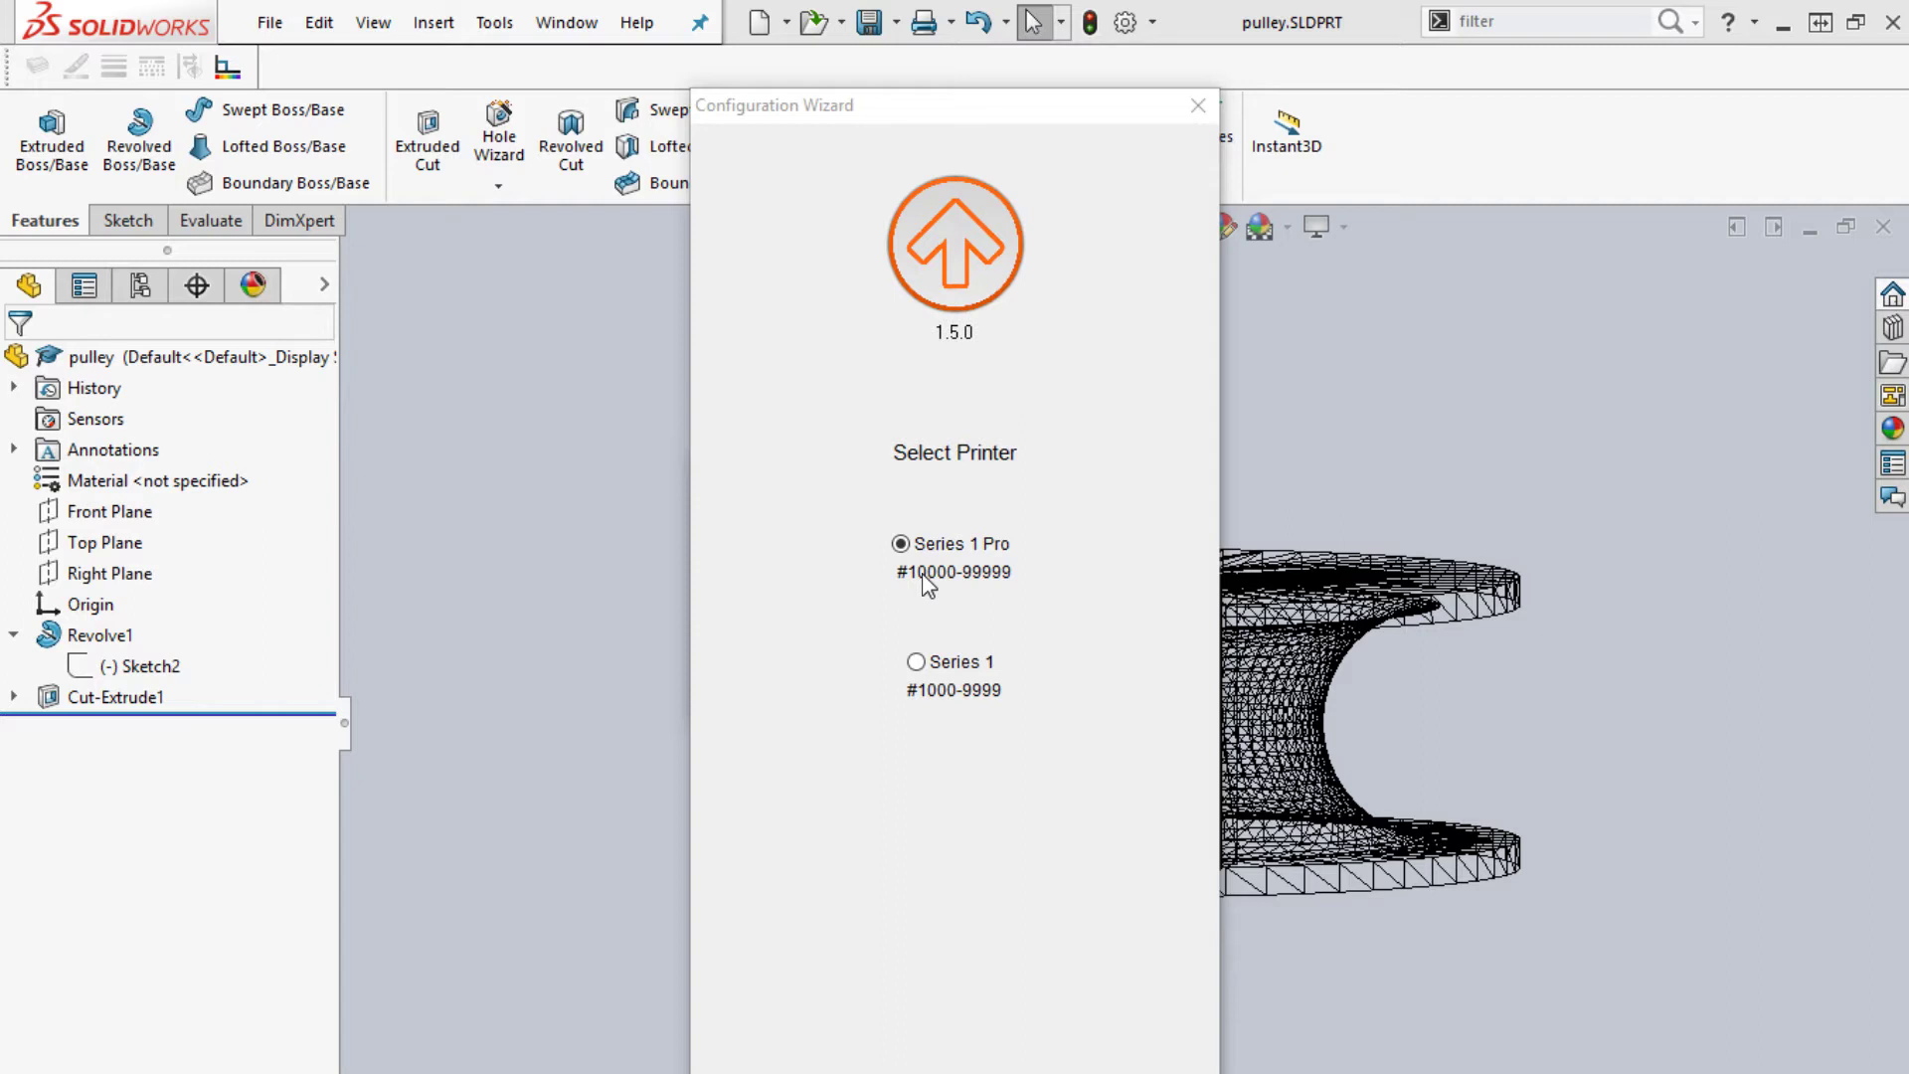
Choose Series 1 Pro as the printer, keep analytics on, and go through the remaining wizard pages to the end
left_click(941, 673)
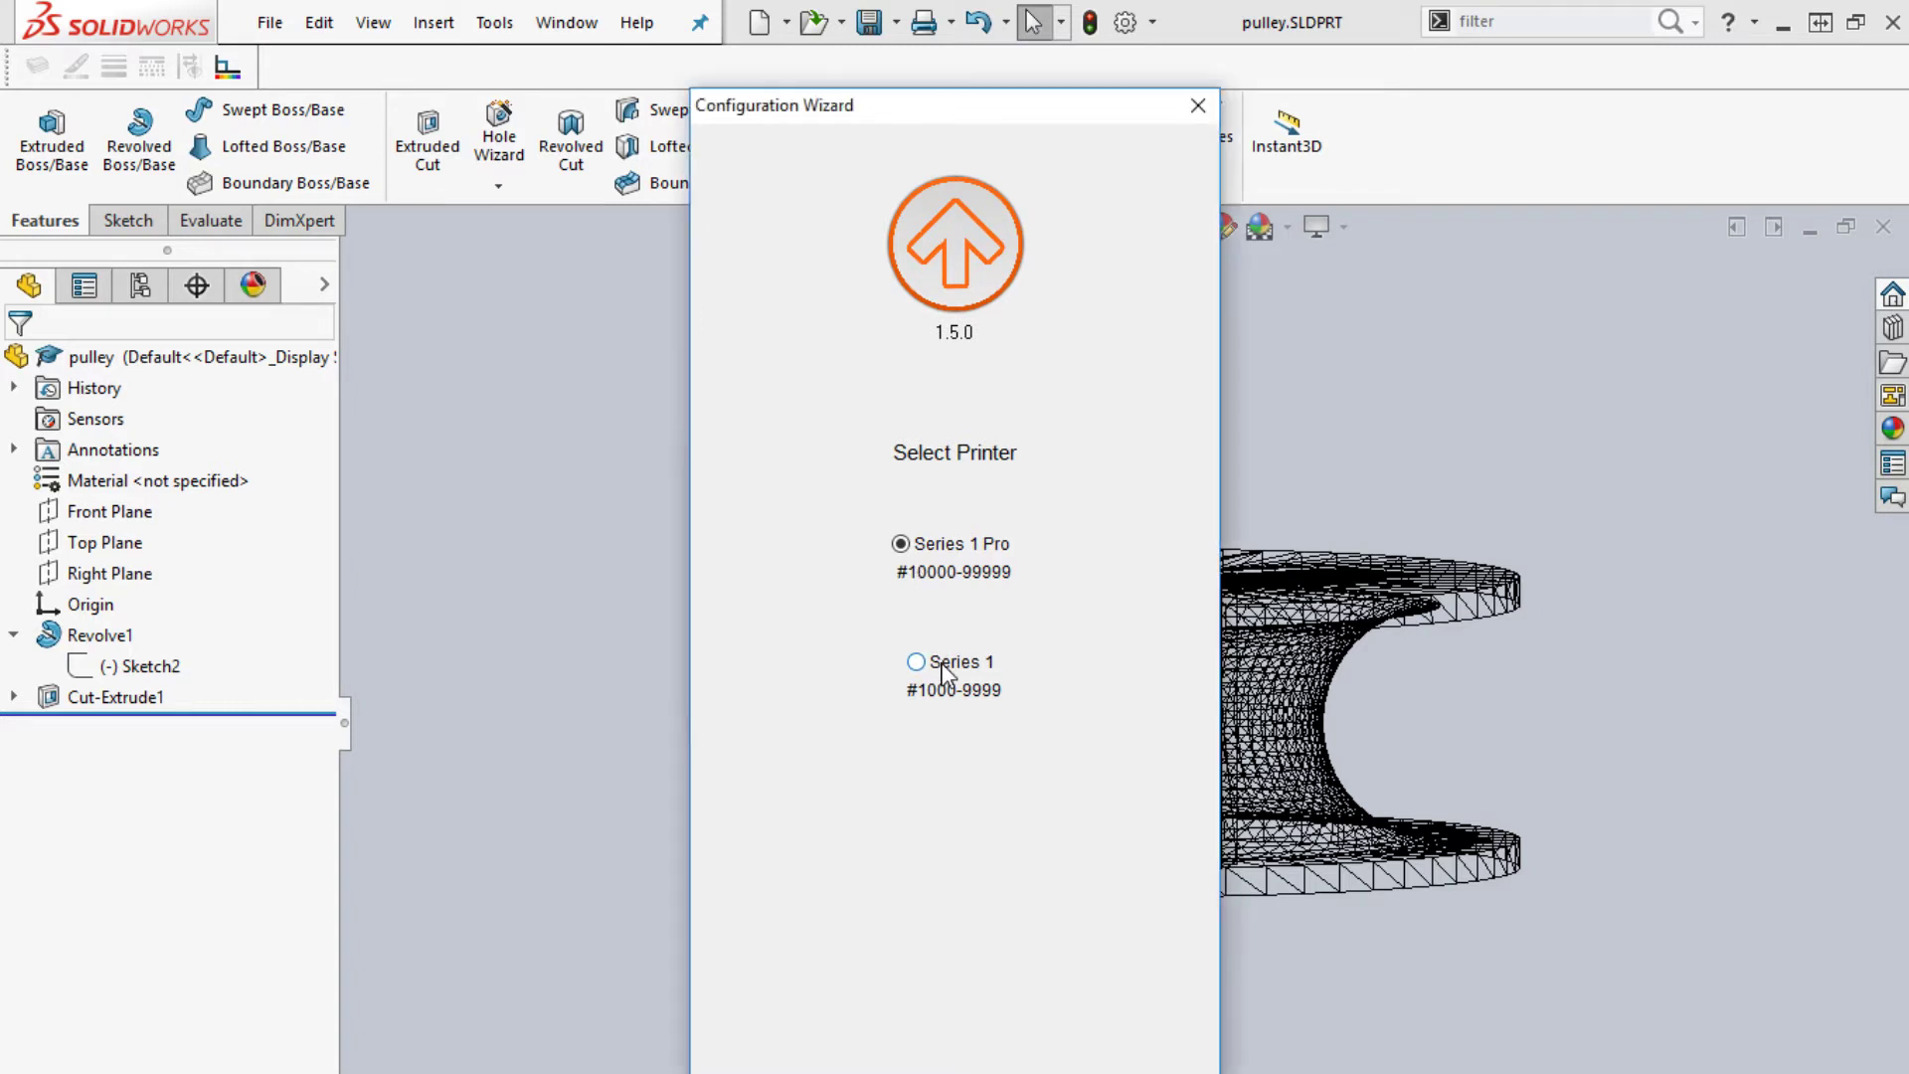
left_click(915, 662)
left_click(900, 542)
key("Return")
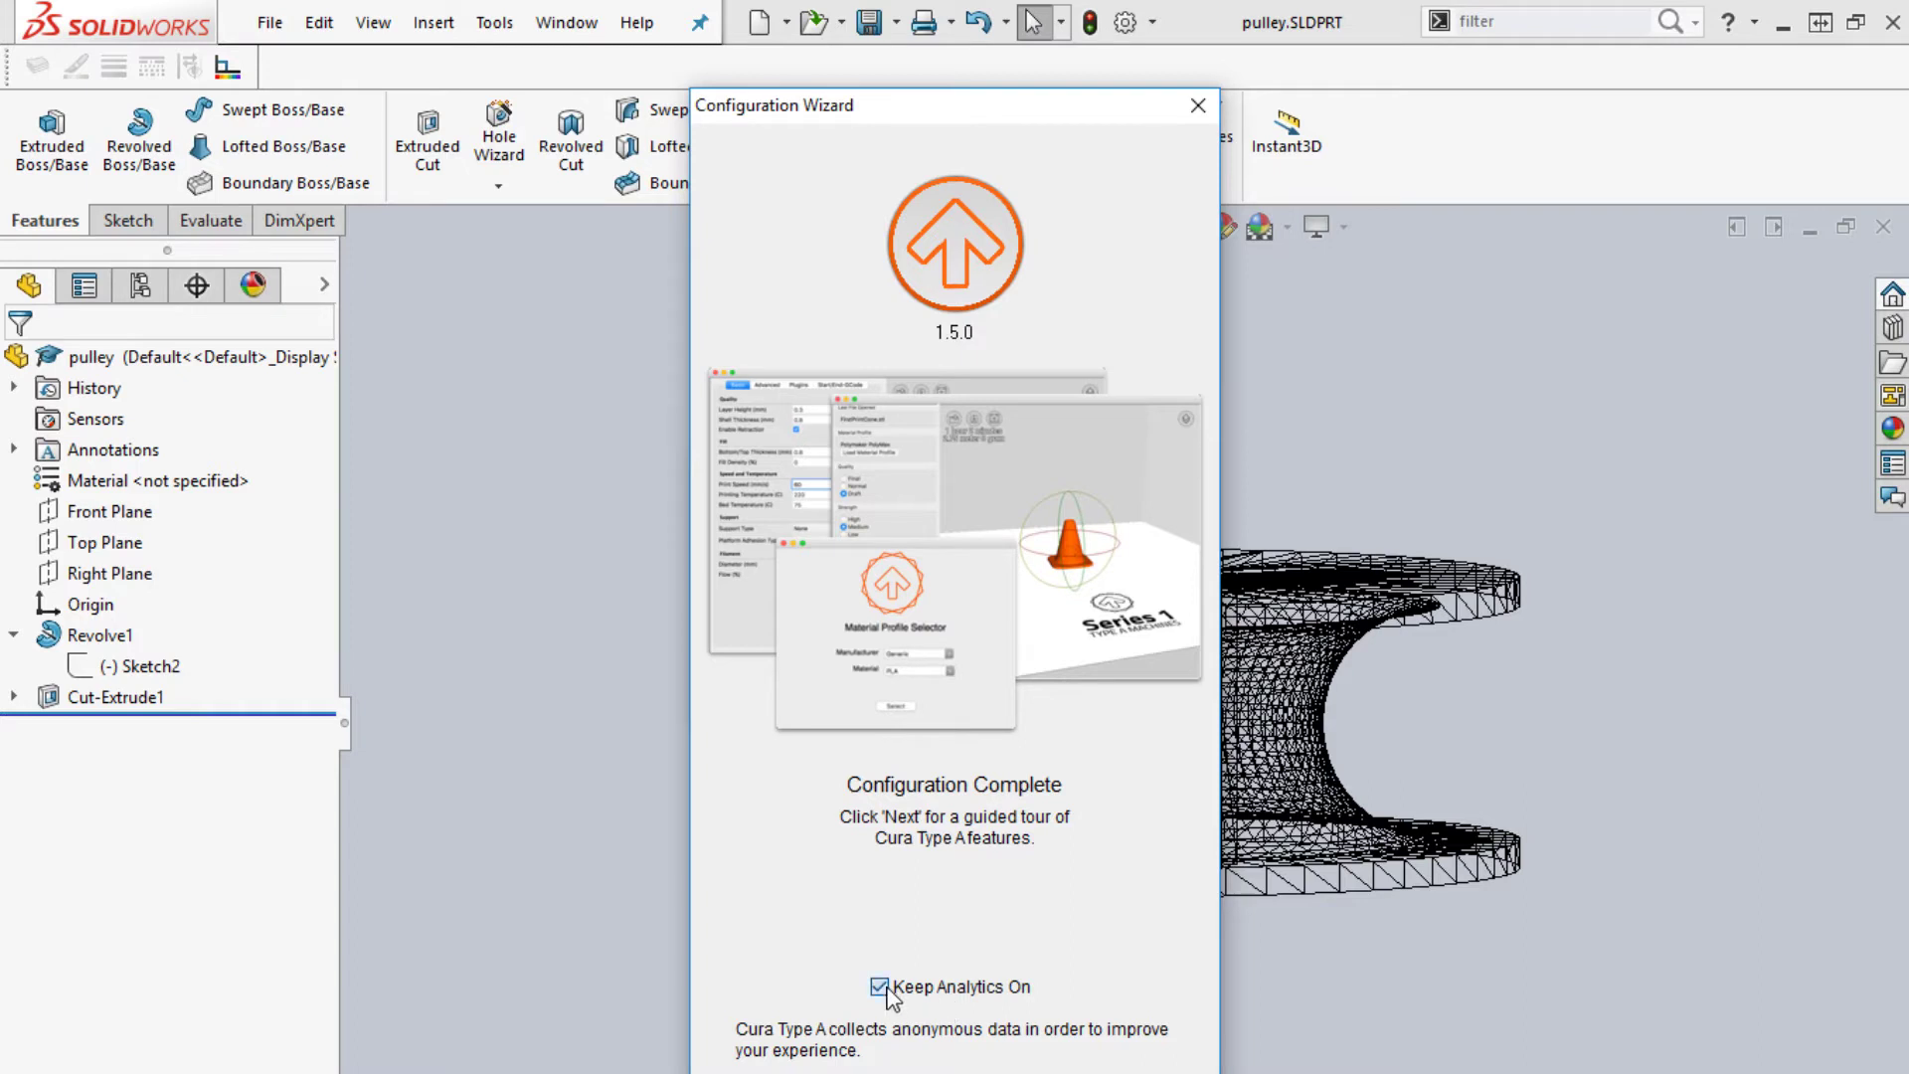
key("Return")
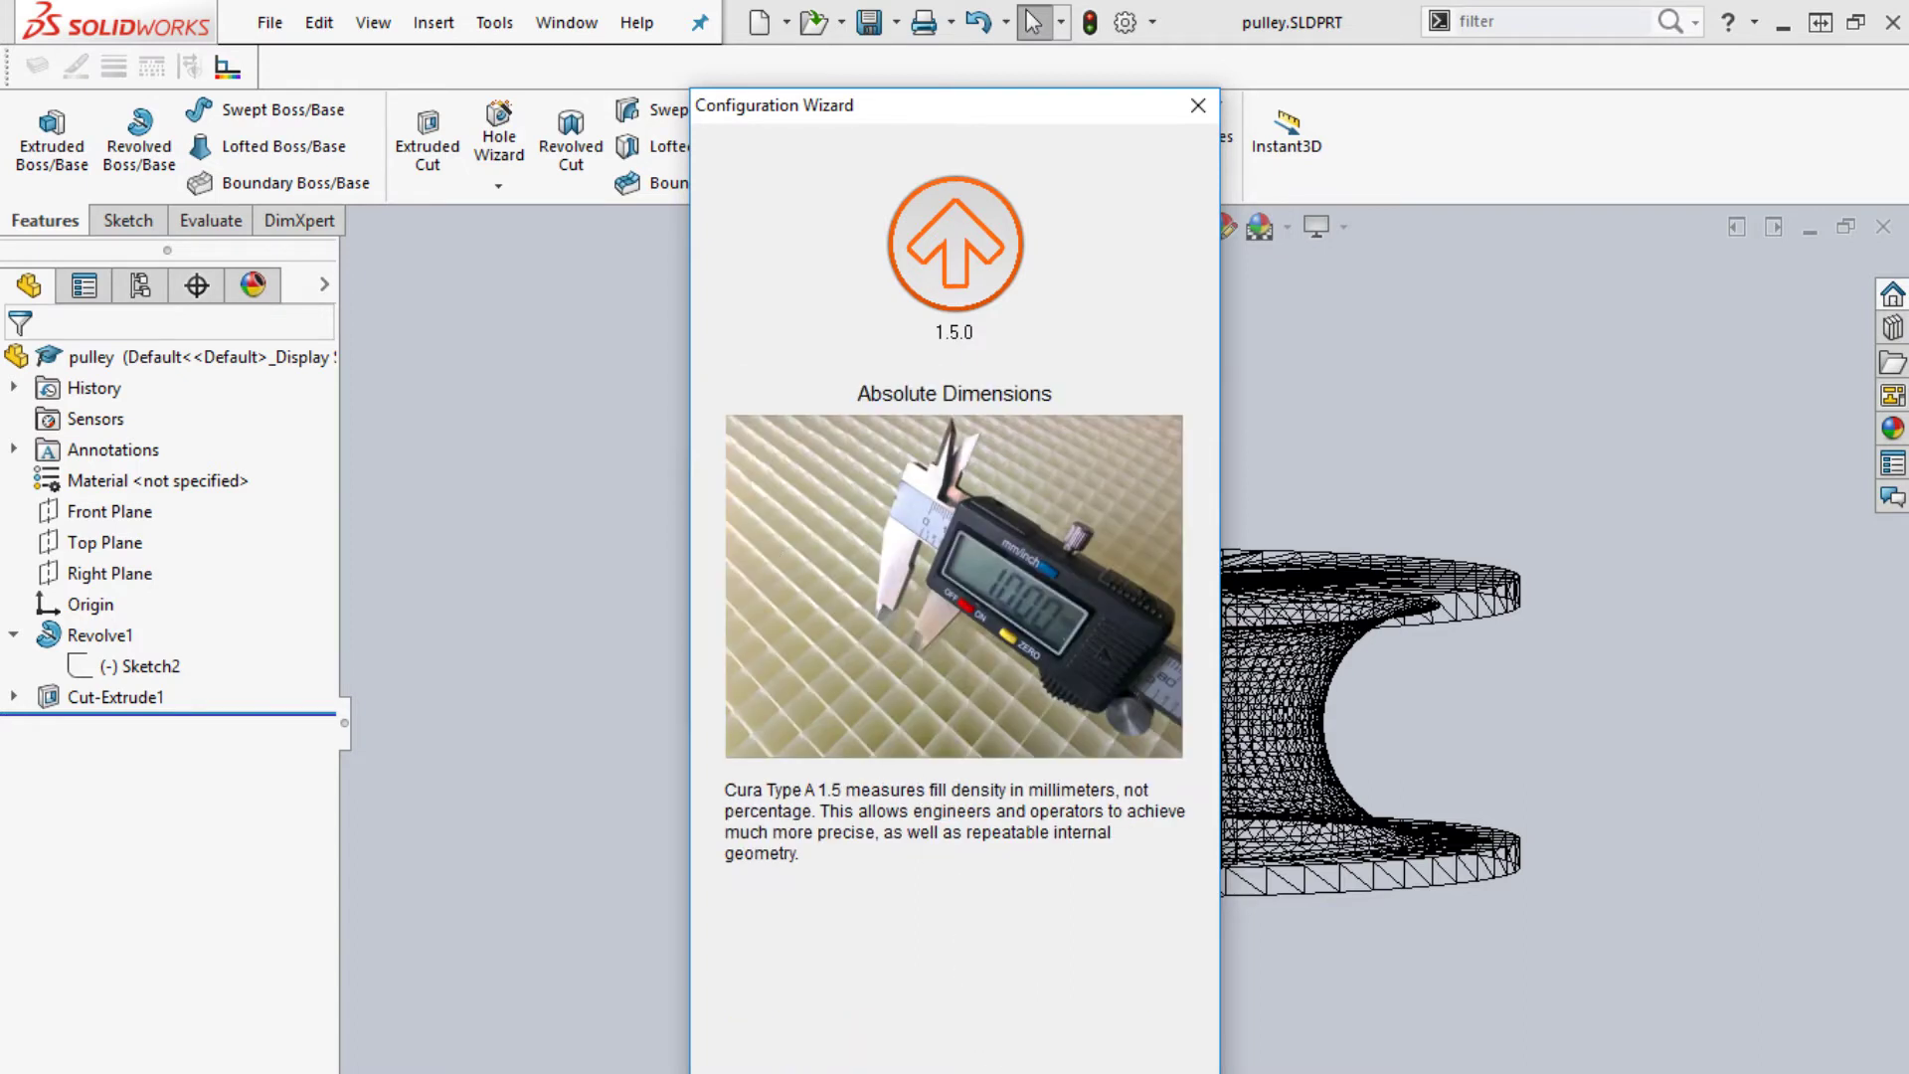
key("Return")
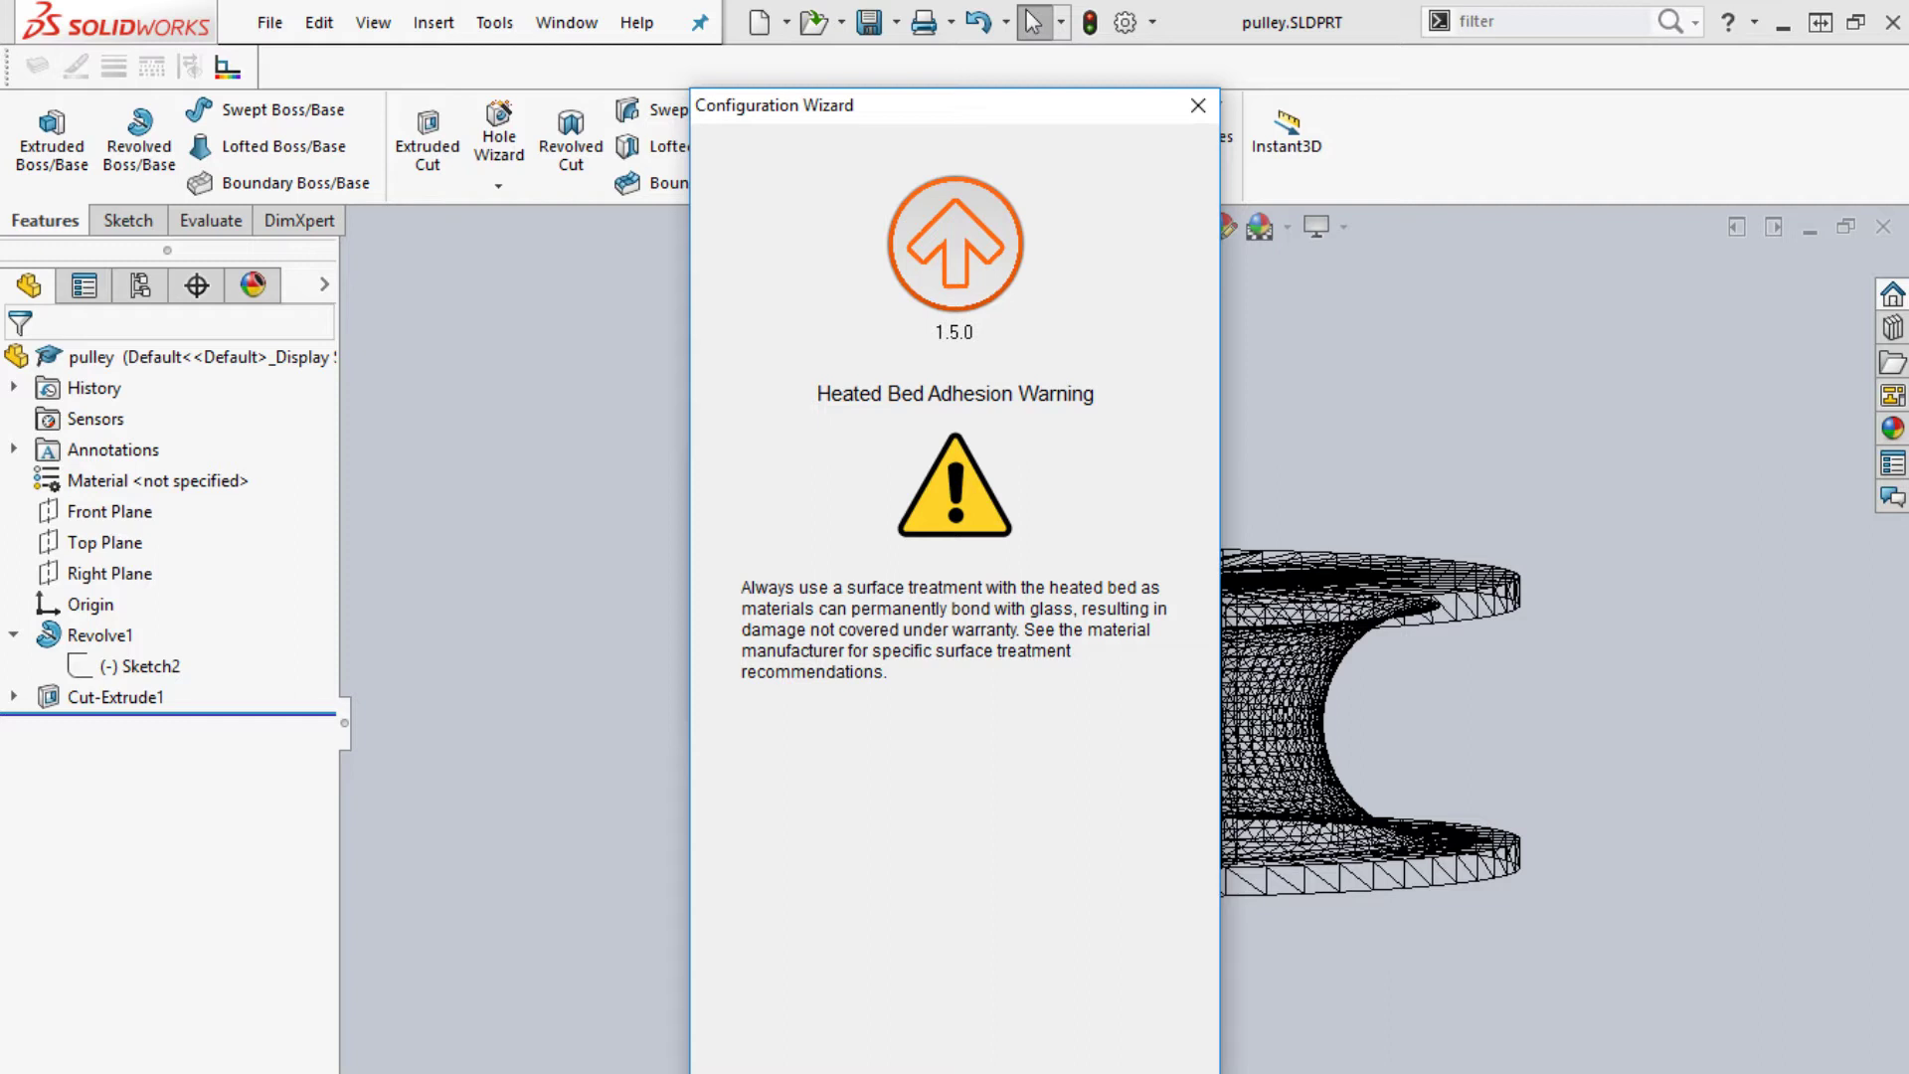
key("Return")
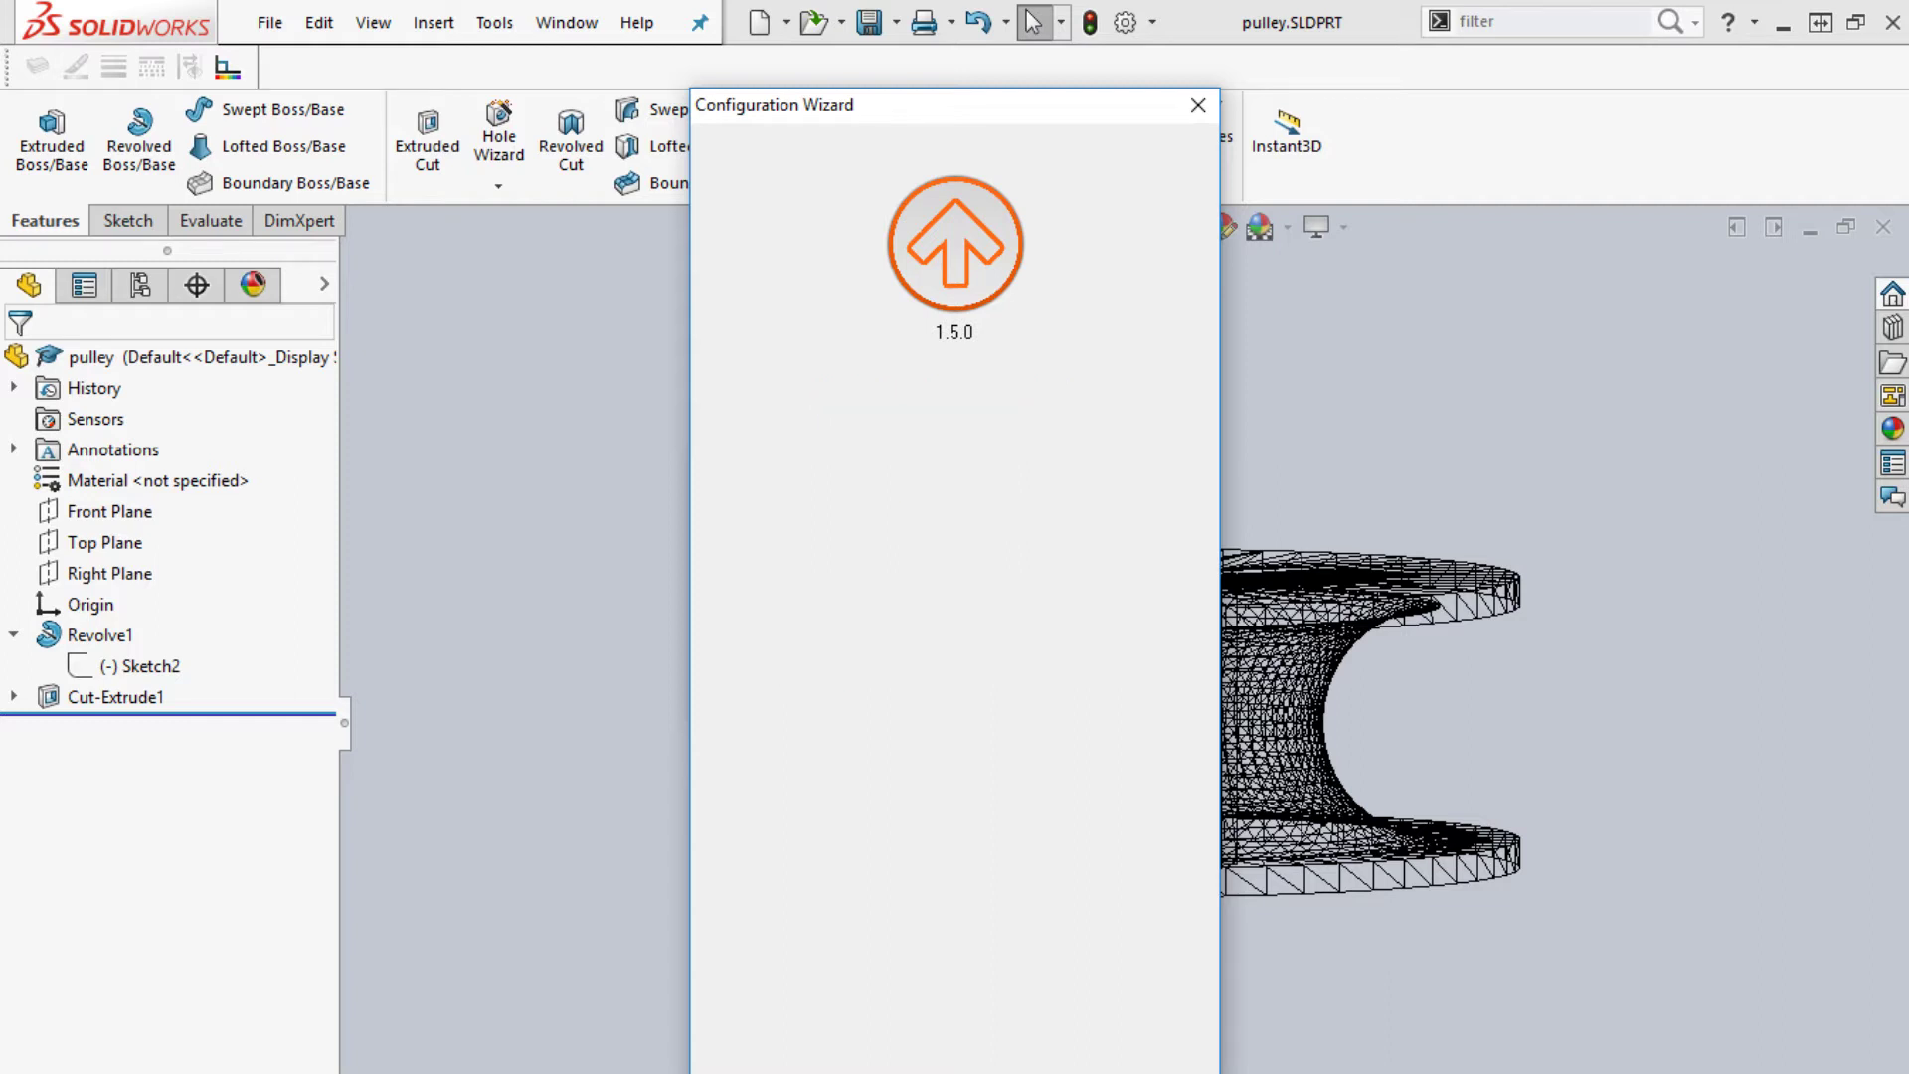
key("Return")
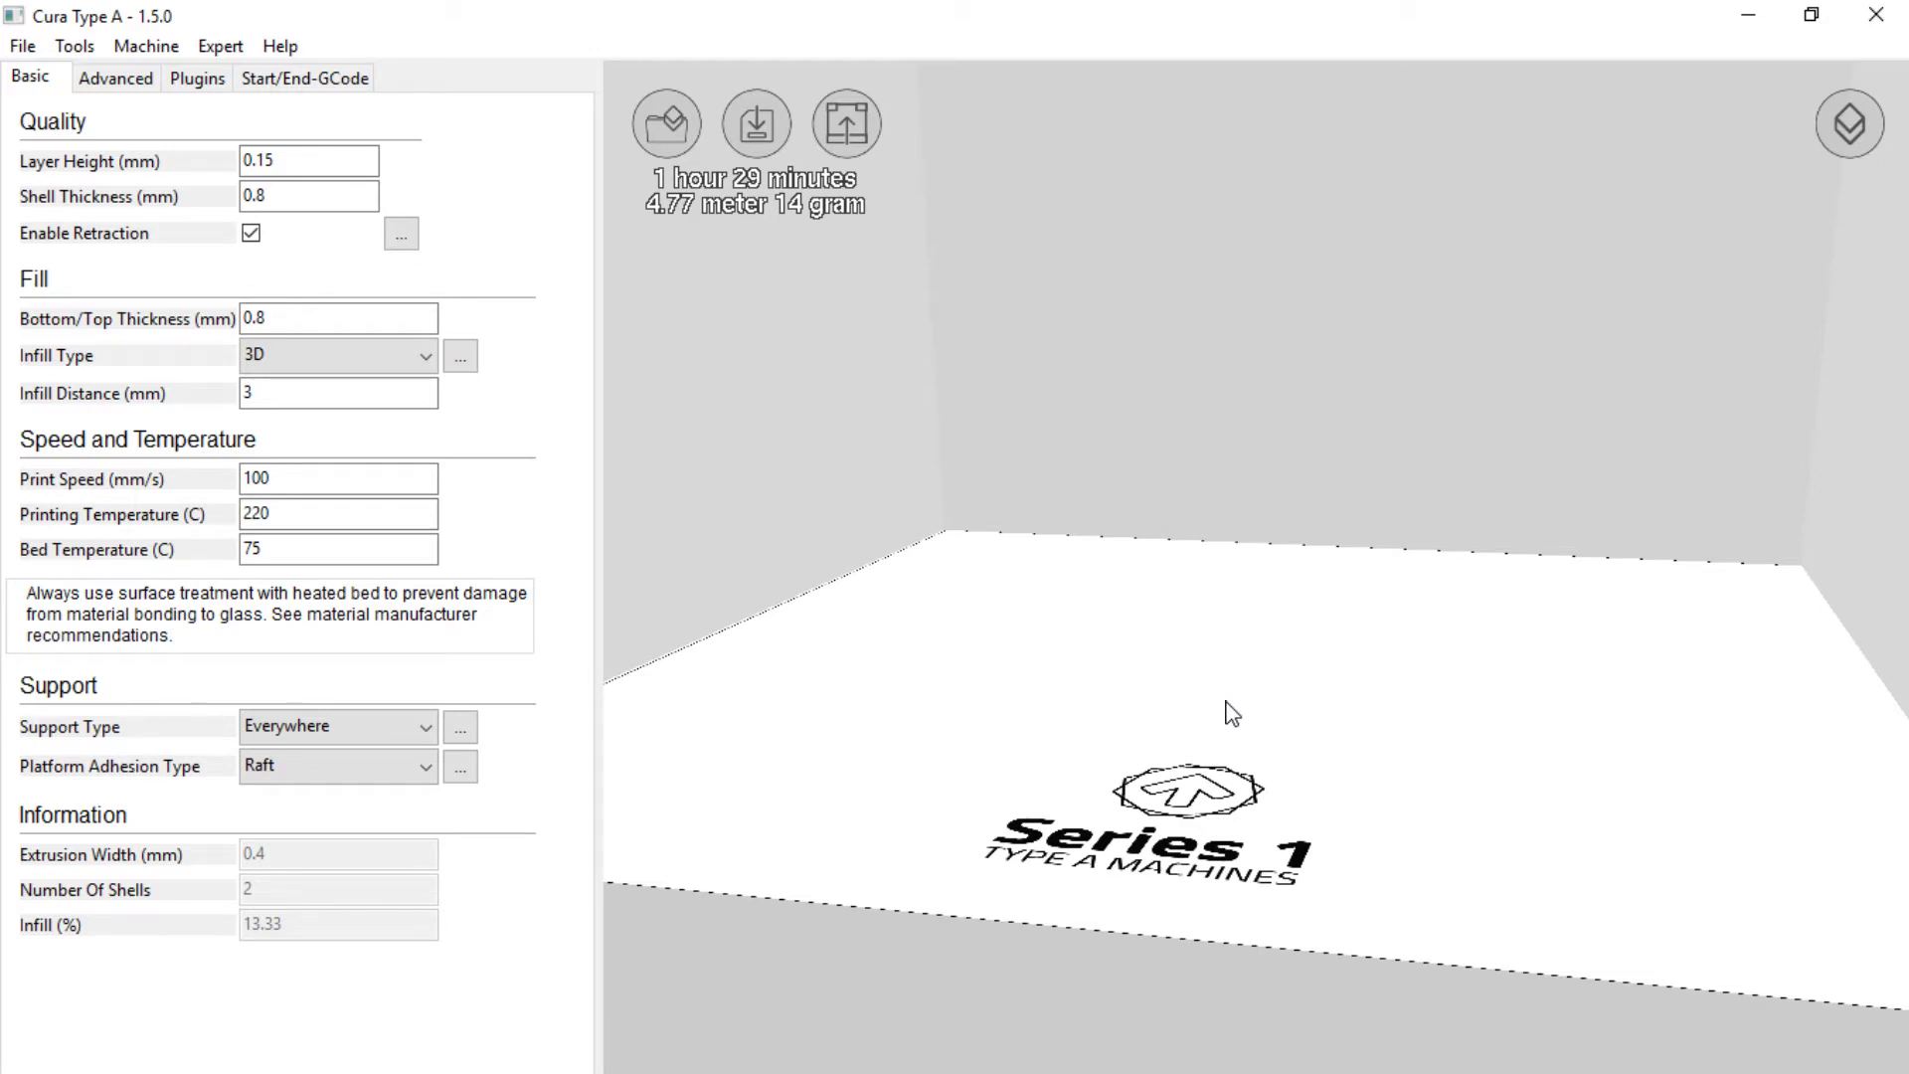
Load the model file pulley.STL from the battlebots parts folder onto the build platform
right_click_drag(1235, 711, 1241, 702)
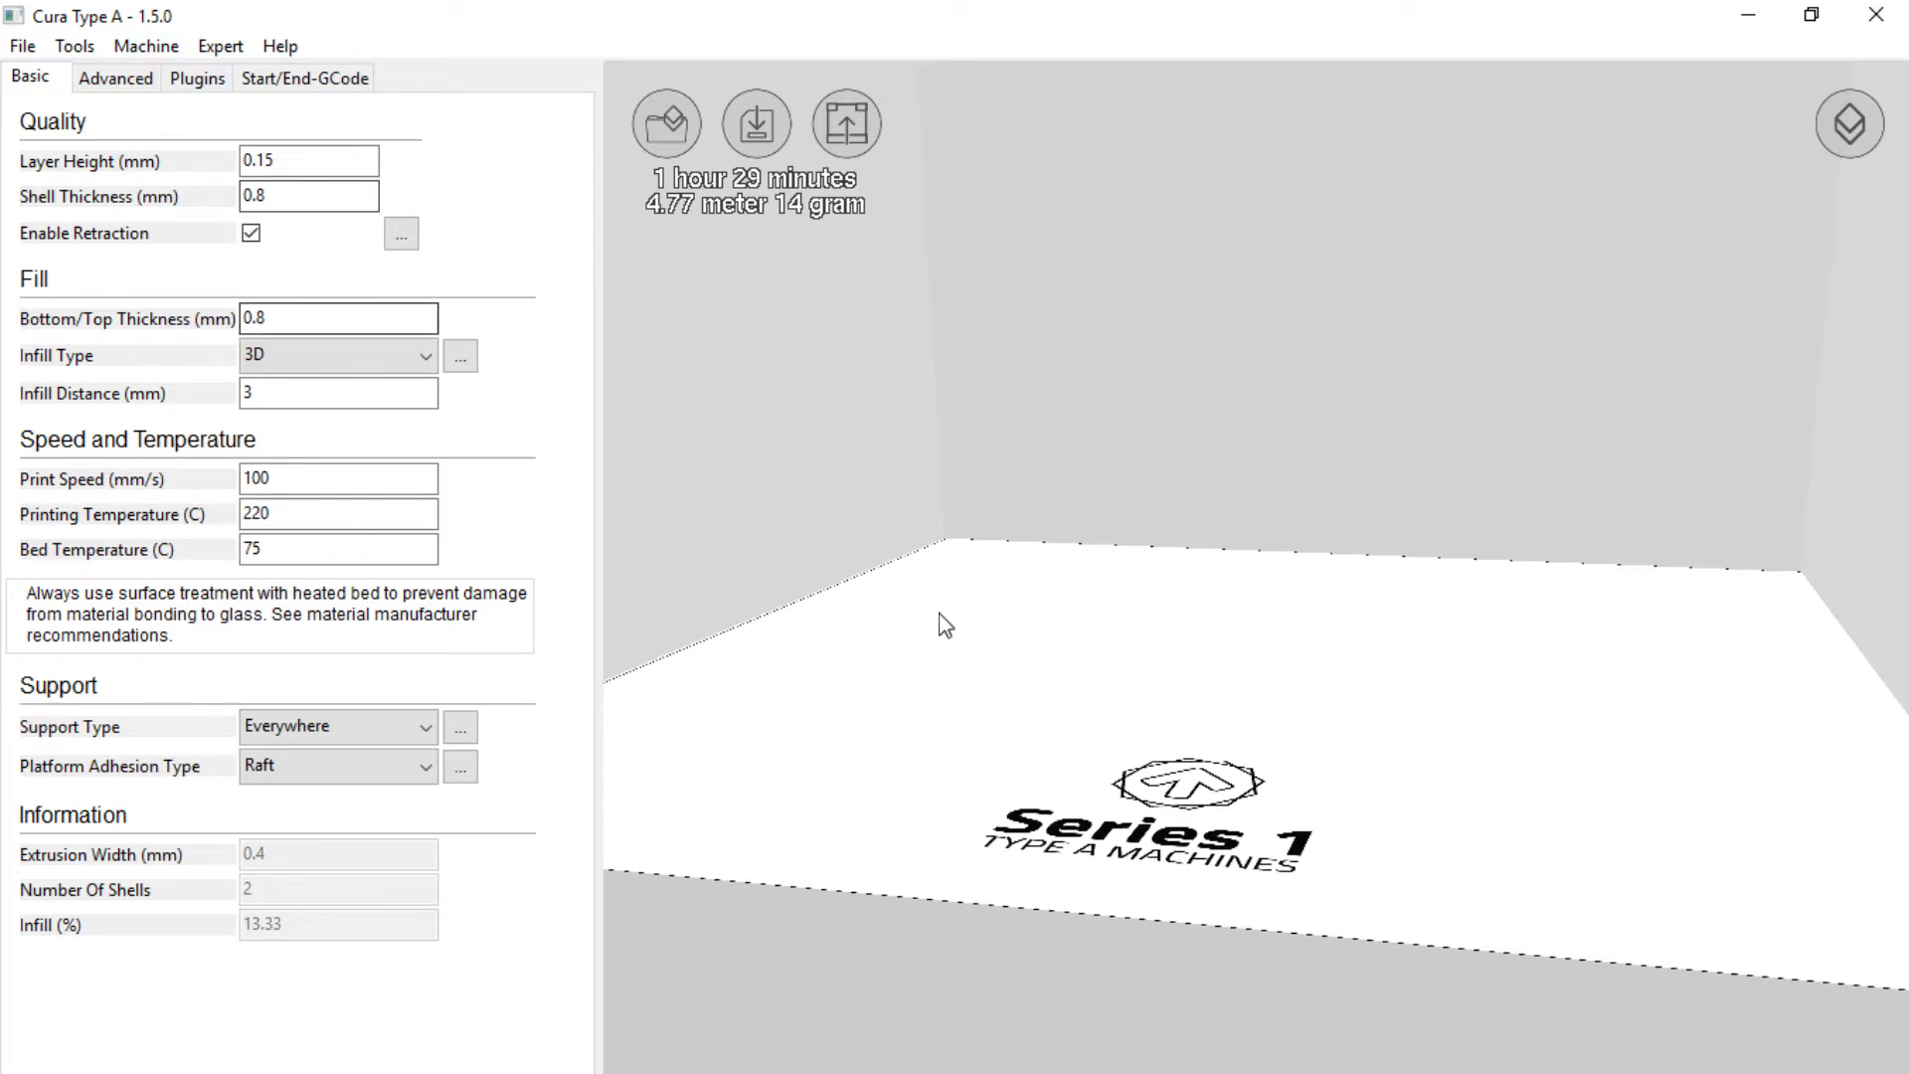
left_click(22, 46)
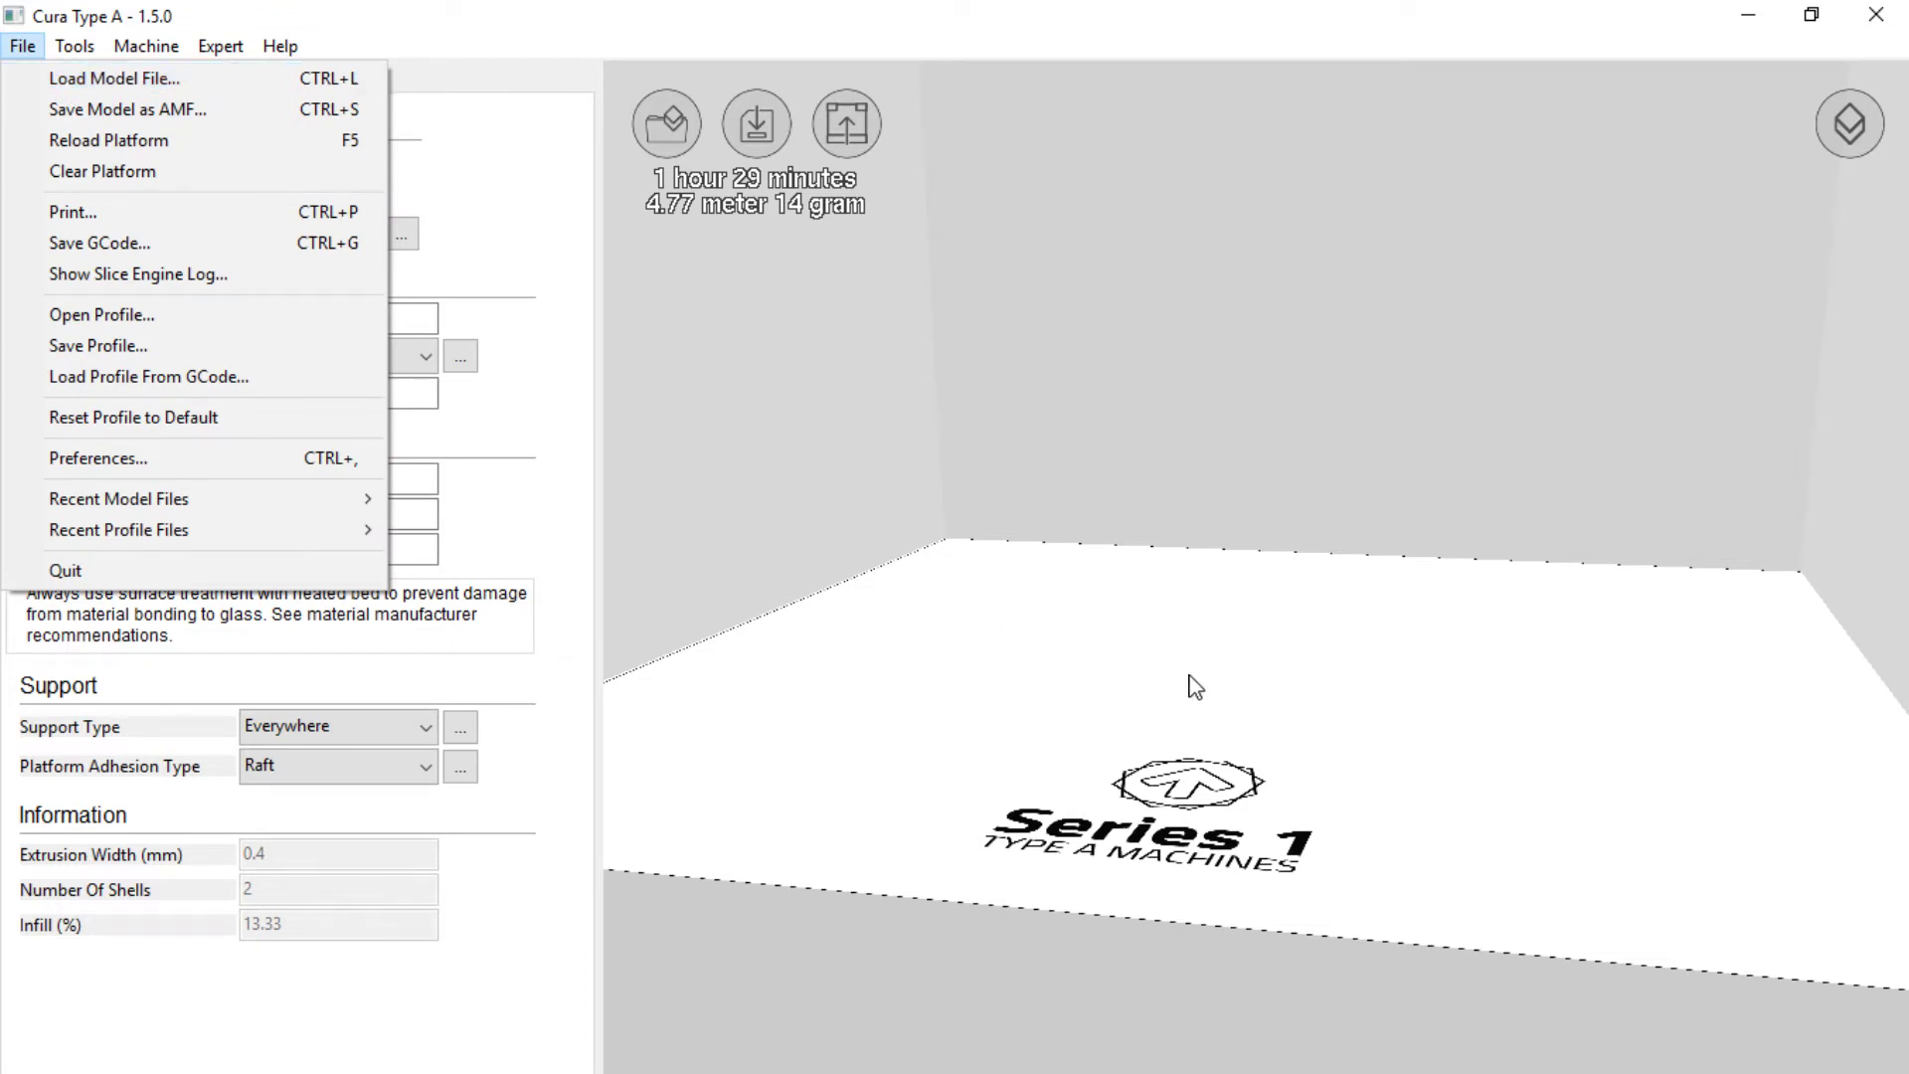
left_click(1298, 462)
scroll(1293, 487, "down", 3)
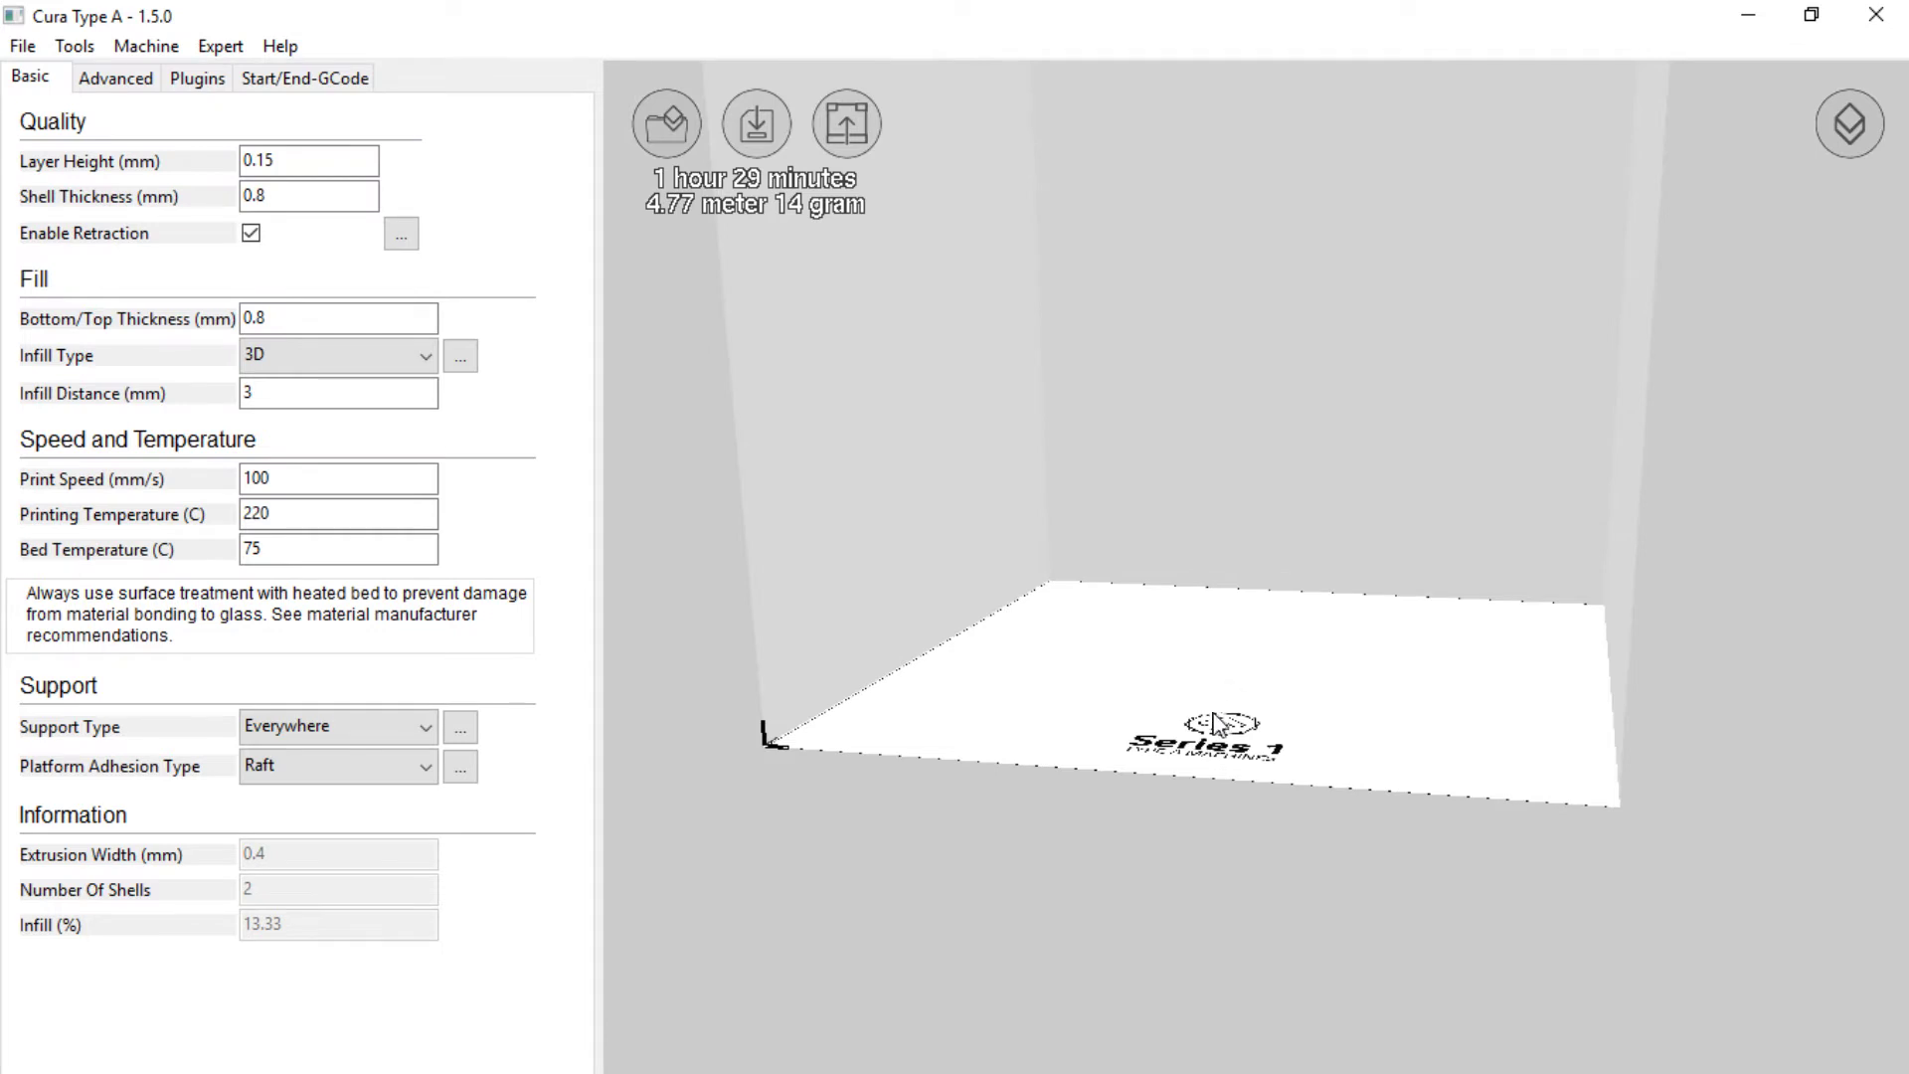
mouse_move(1225, 708)
left_mouse_down()
mouse_move(1224, 759)
mouse_move(1226, 729)
left_mouse_up()
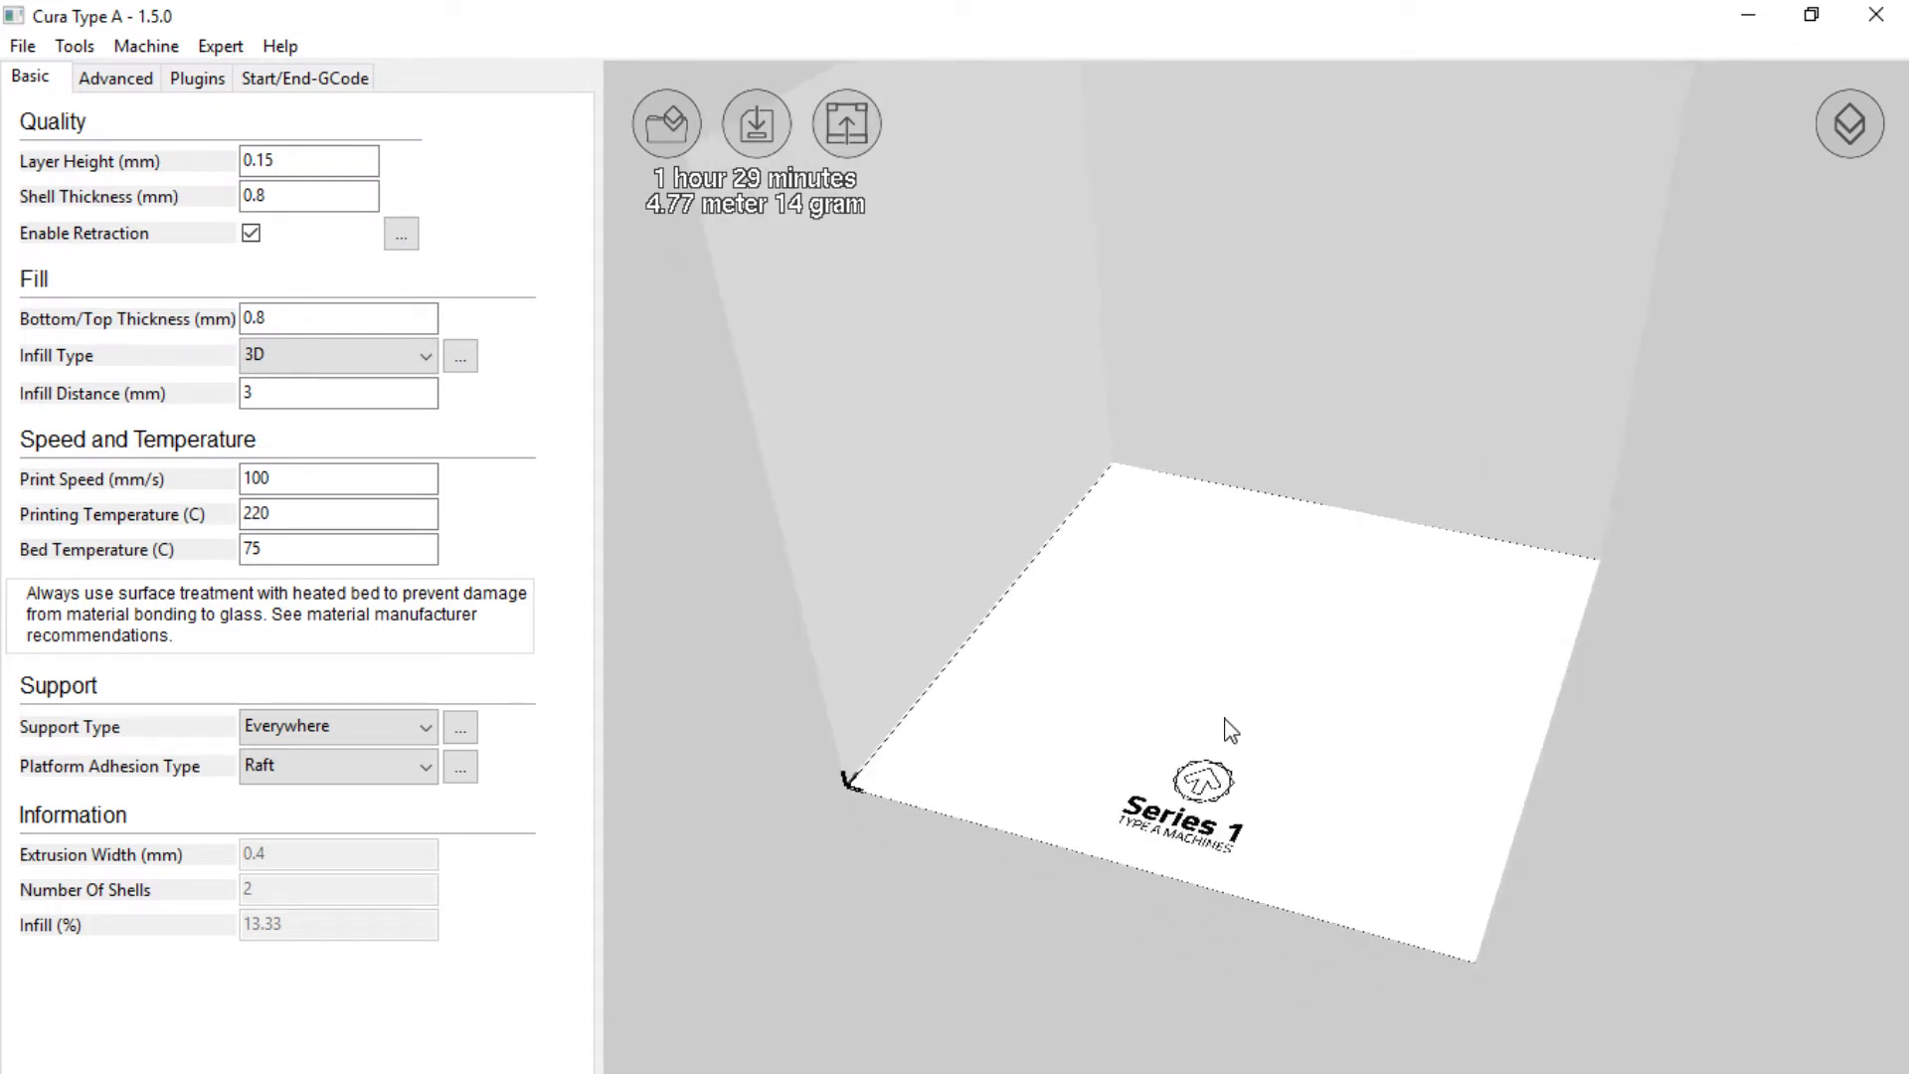
left_click(20, 47)
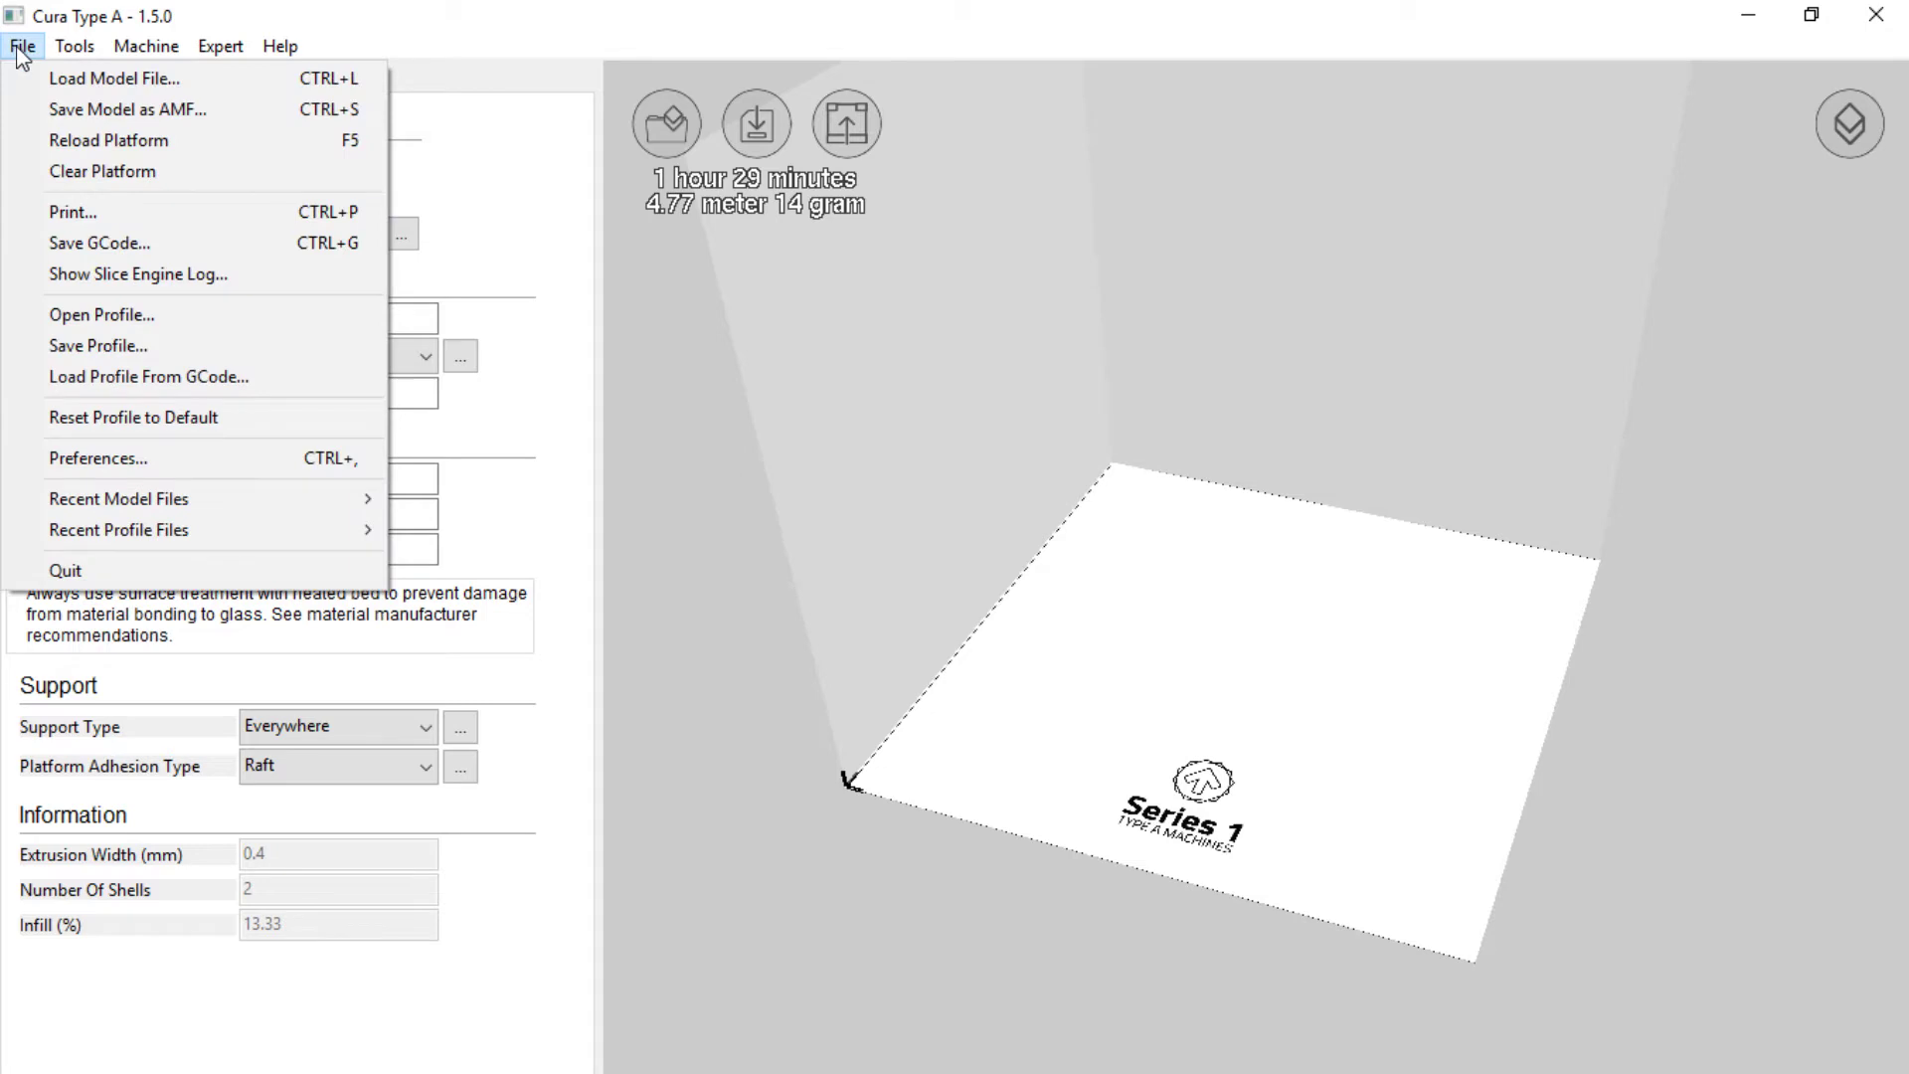
left_click(56, 83)
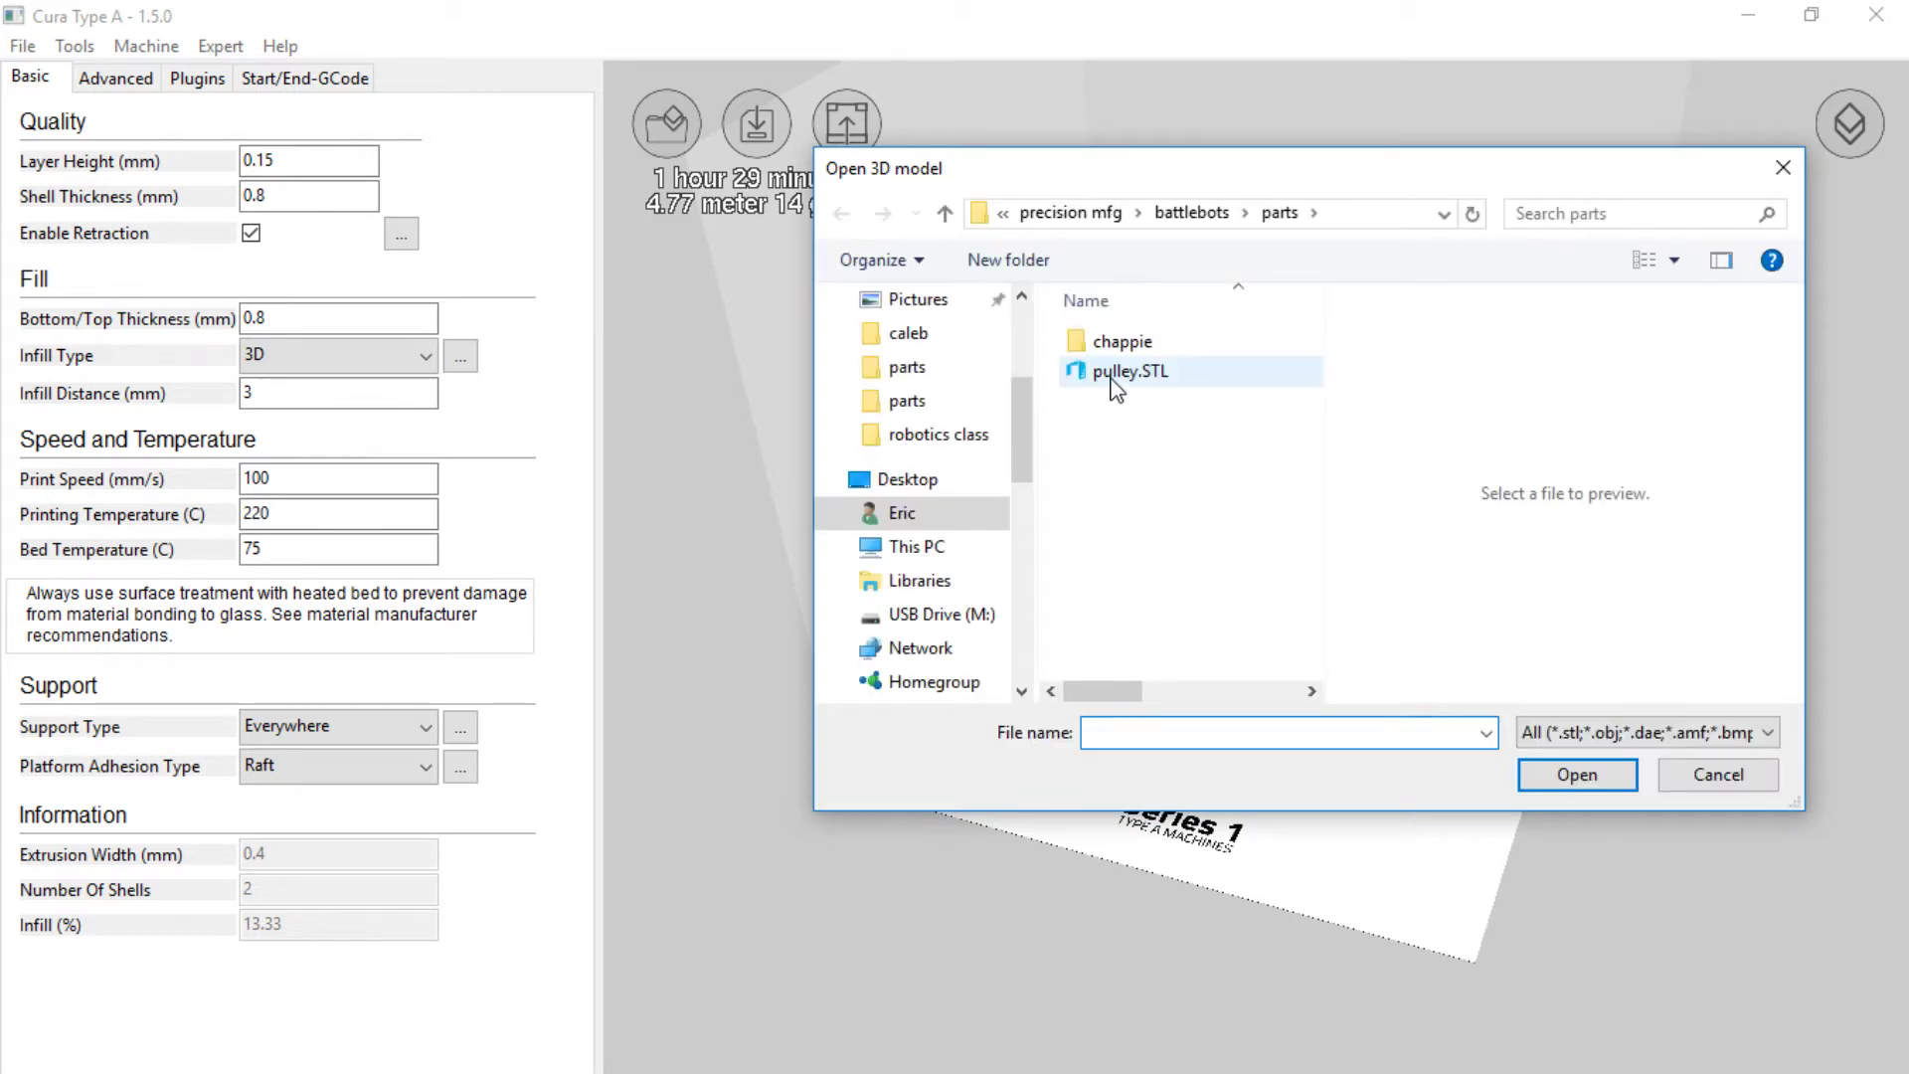
left_click(1116, 383)
left_click(1574, 780)
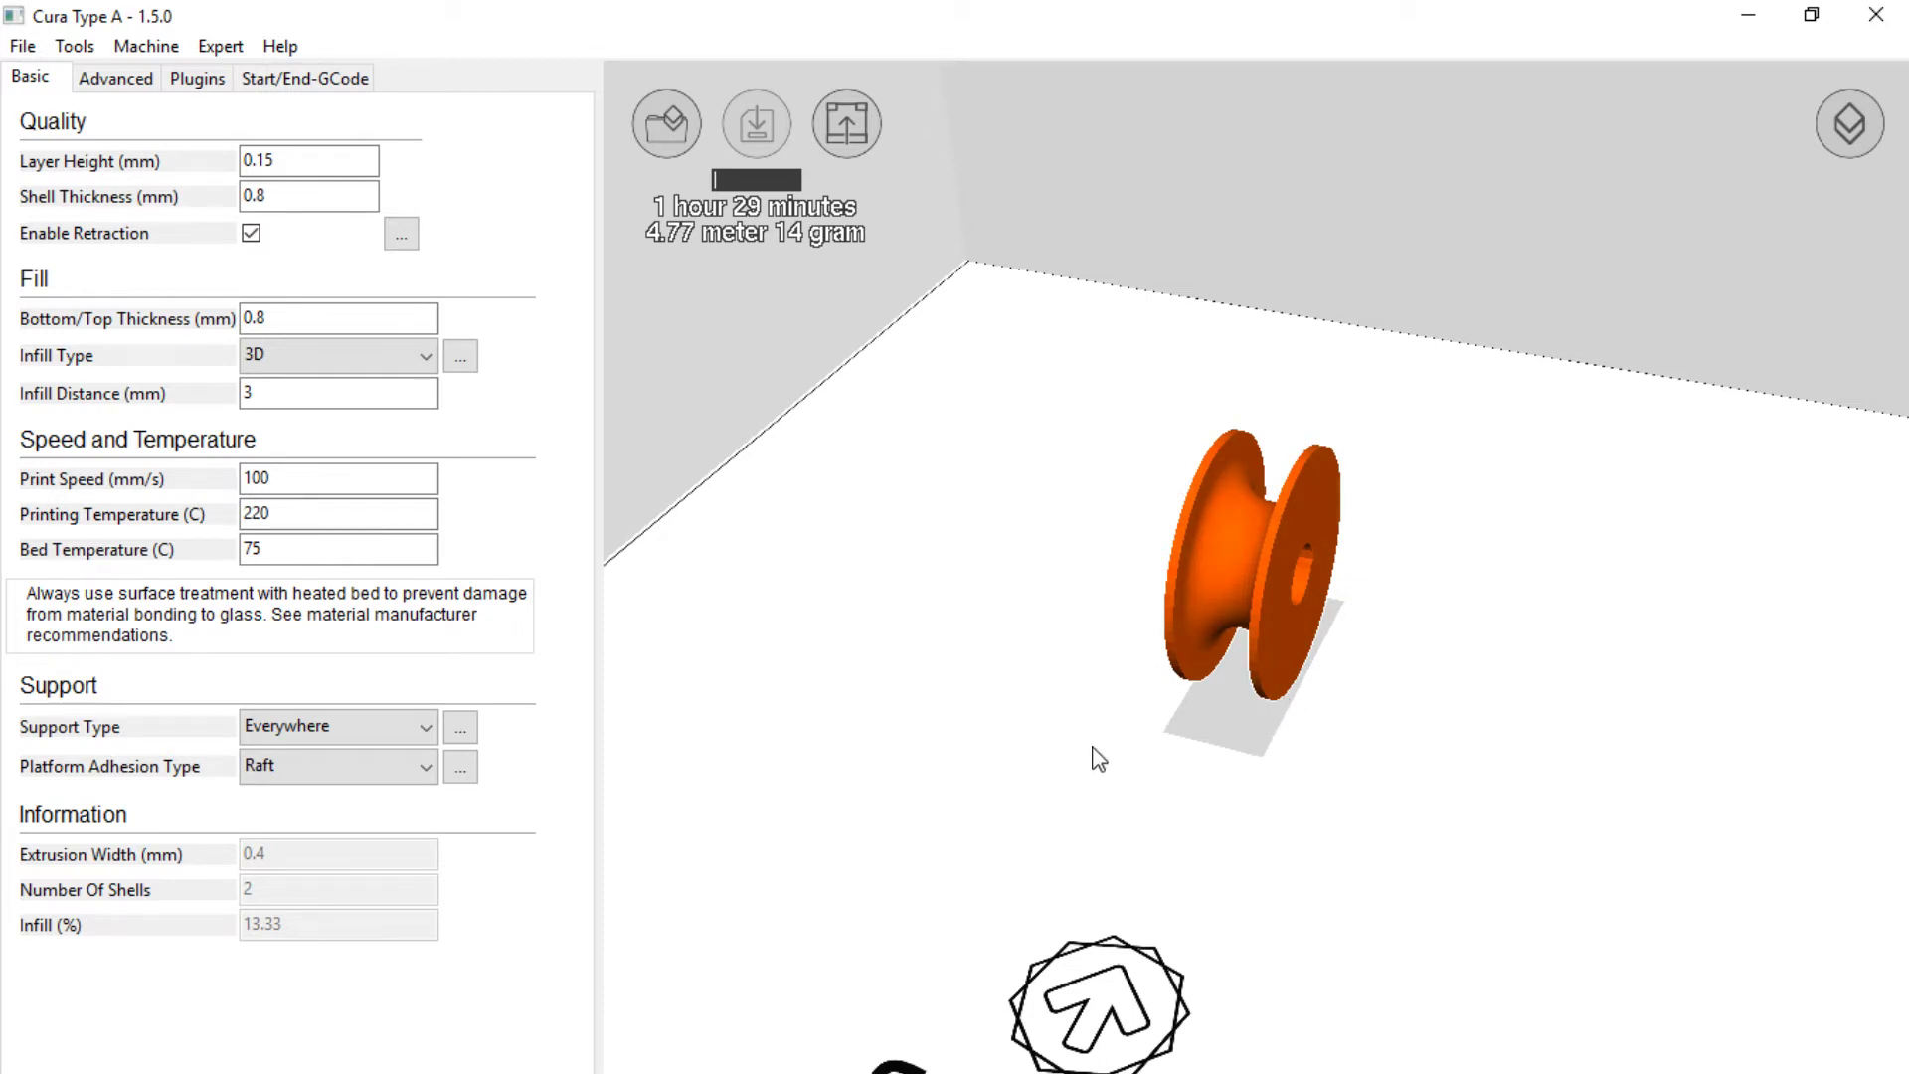
Show the pulley in Overhang view mode and examine its bore, keyway and flange undersides for overhanging areas
scroll(1116, 737, "down", 5)
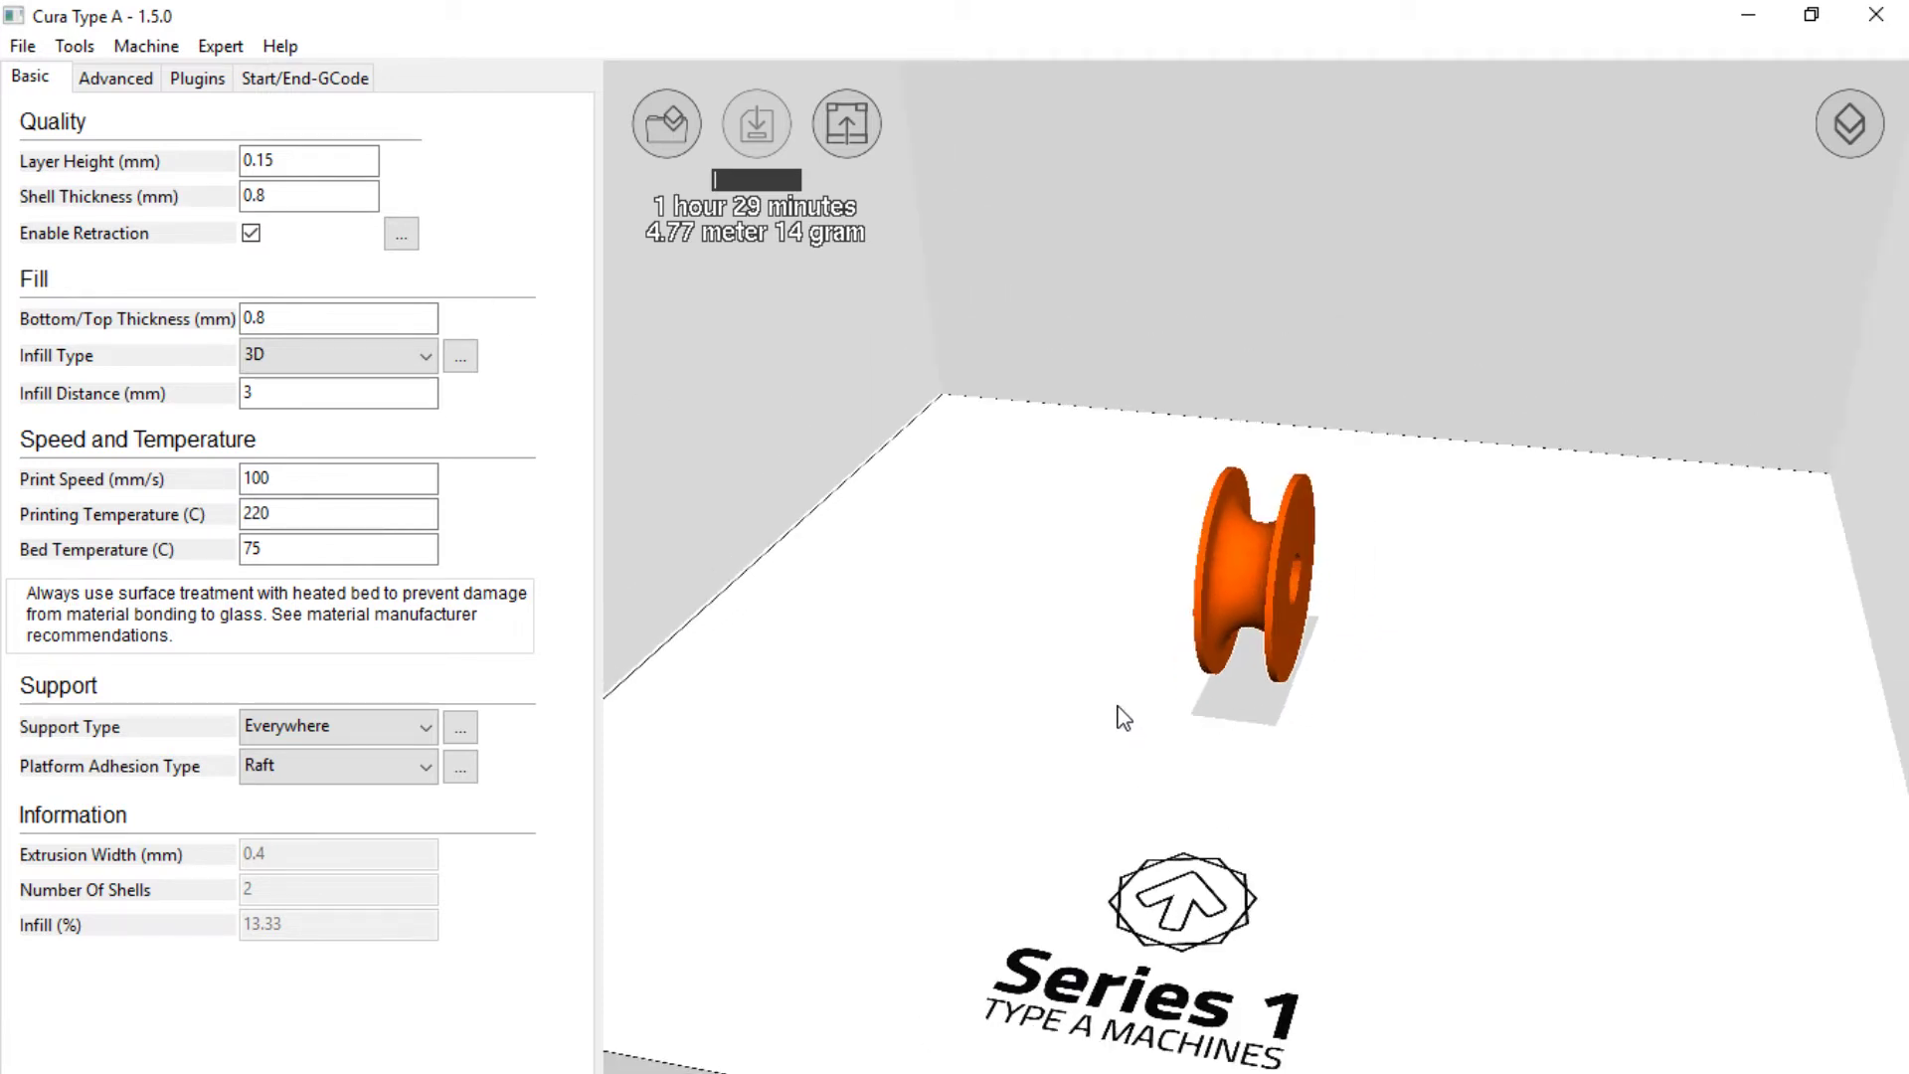
right_click_drag(1123, 718, 1270, 699)
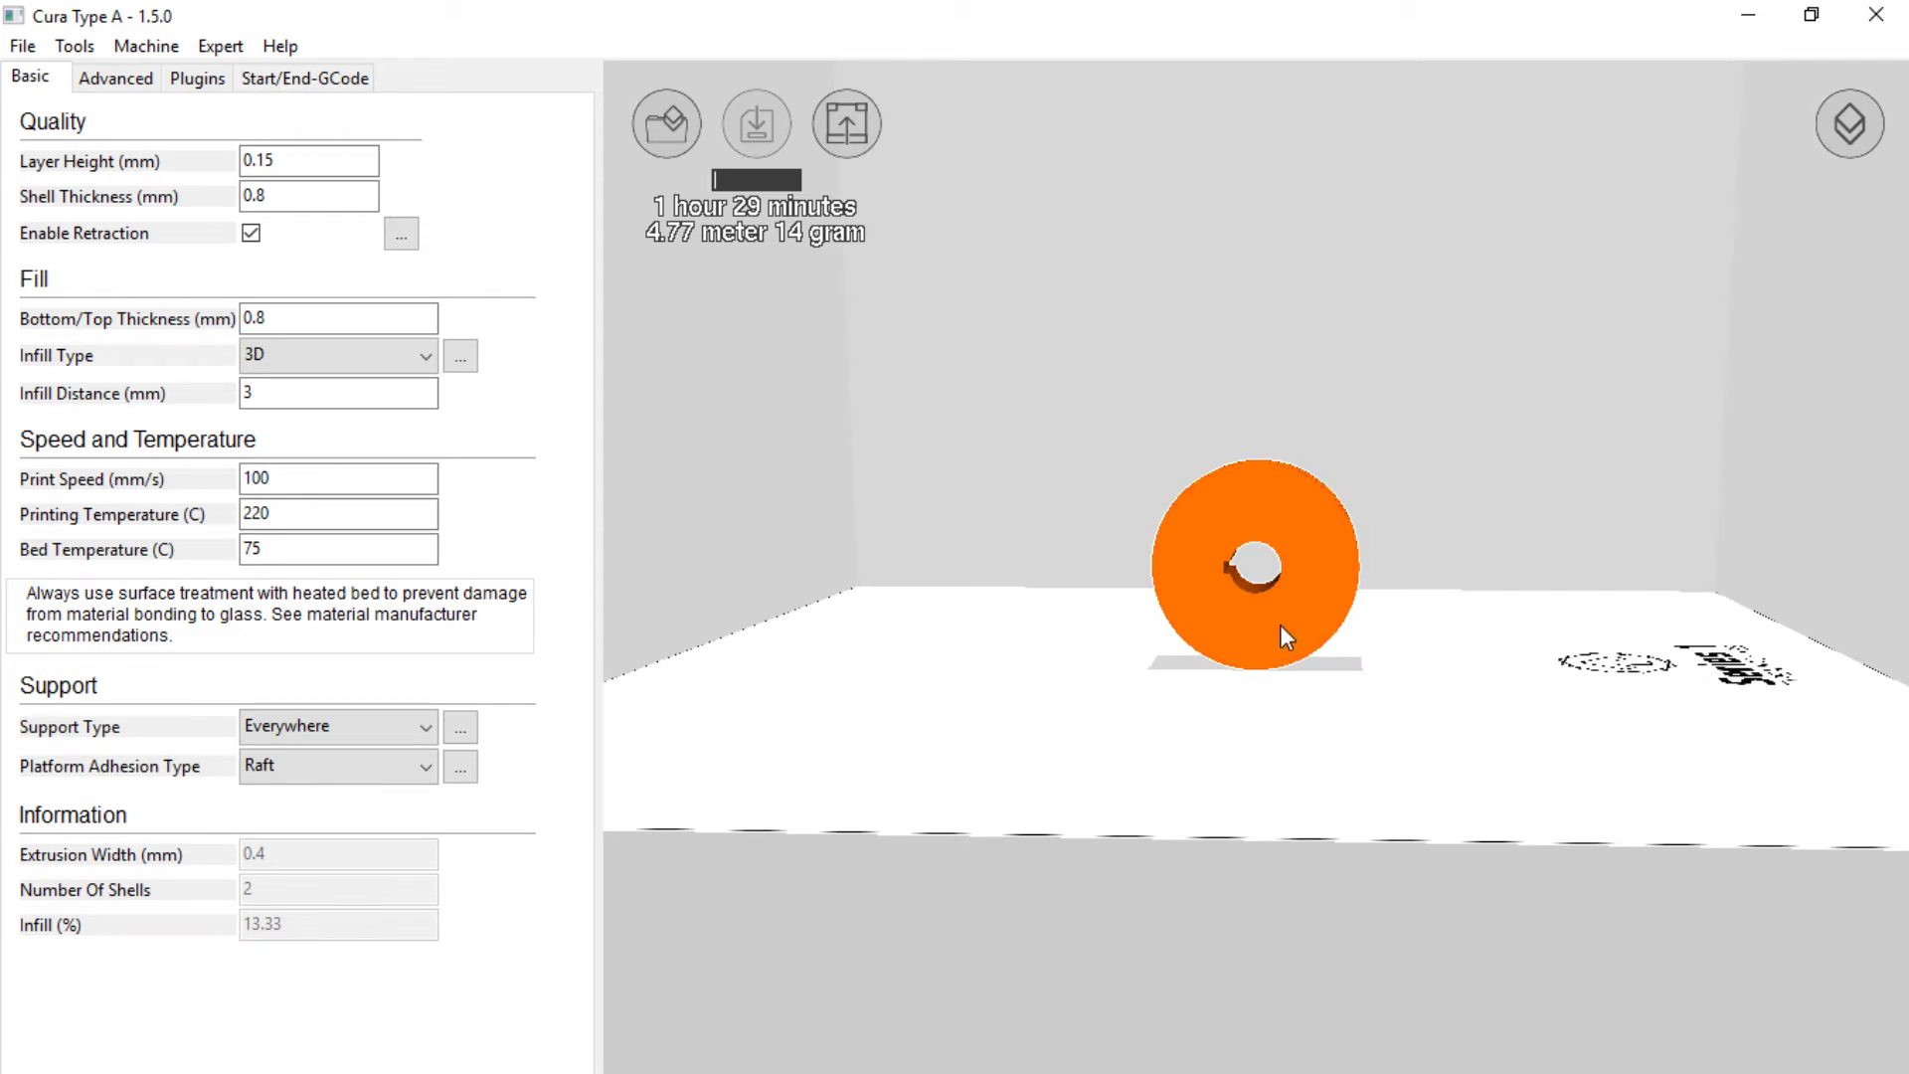
scroll(1283, 621, "down", 2)
scroll(1249, 661, "up", 5)
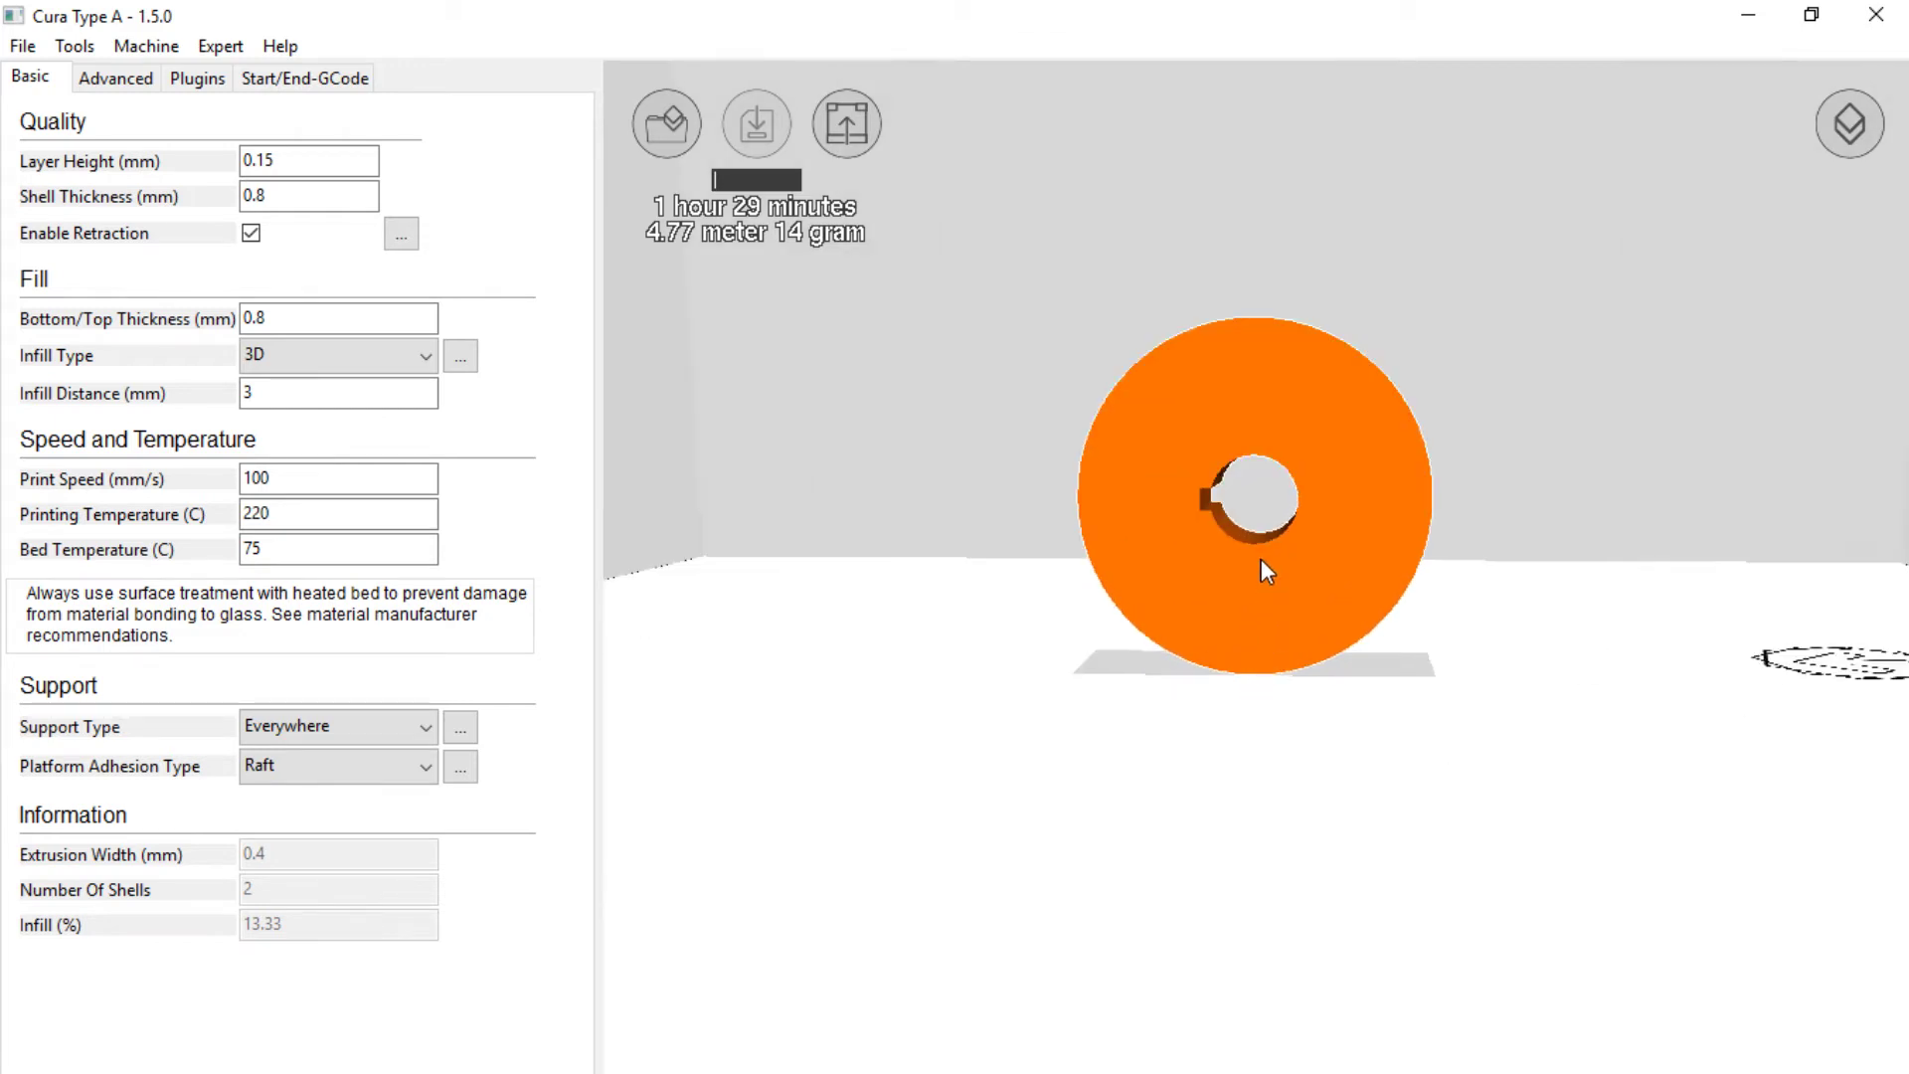
scroll(1259, 557, "up", 3)
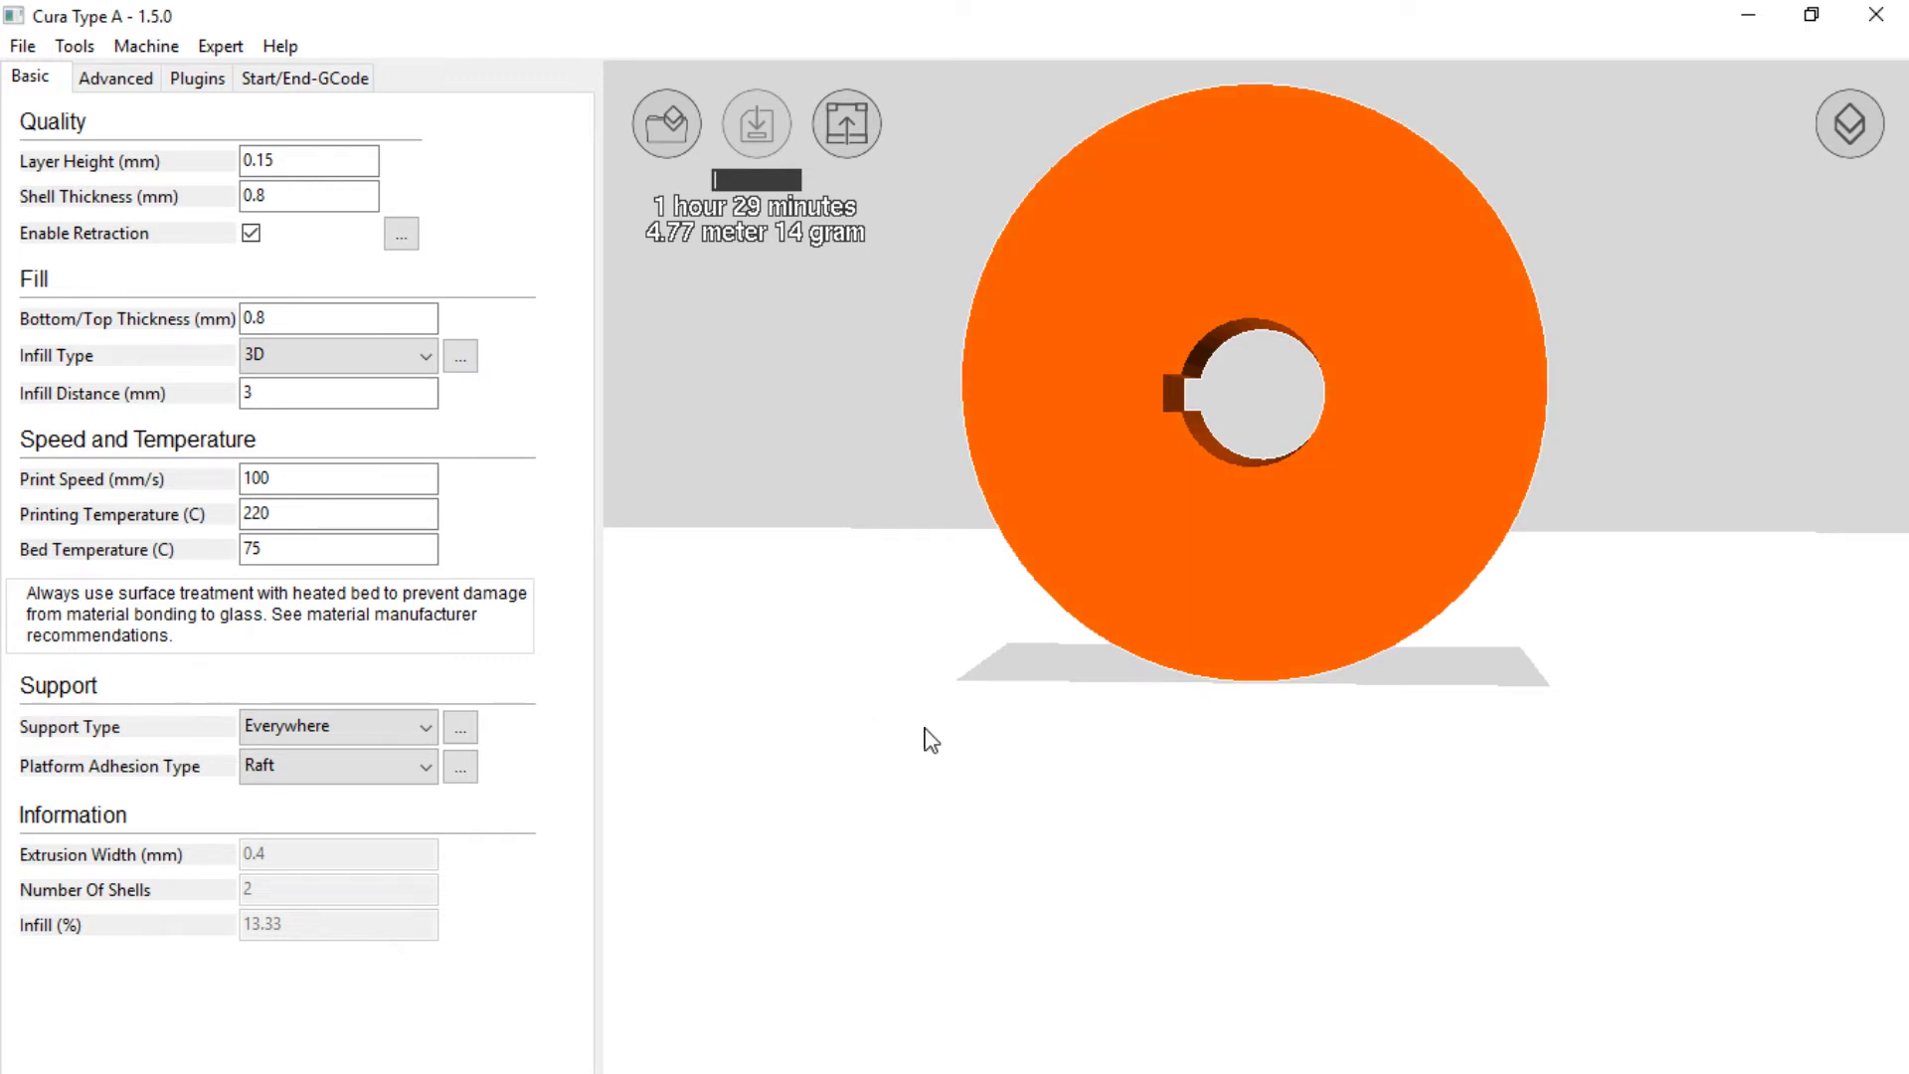
left_click(1844, 148)
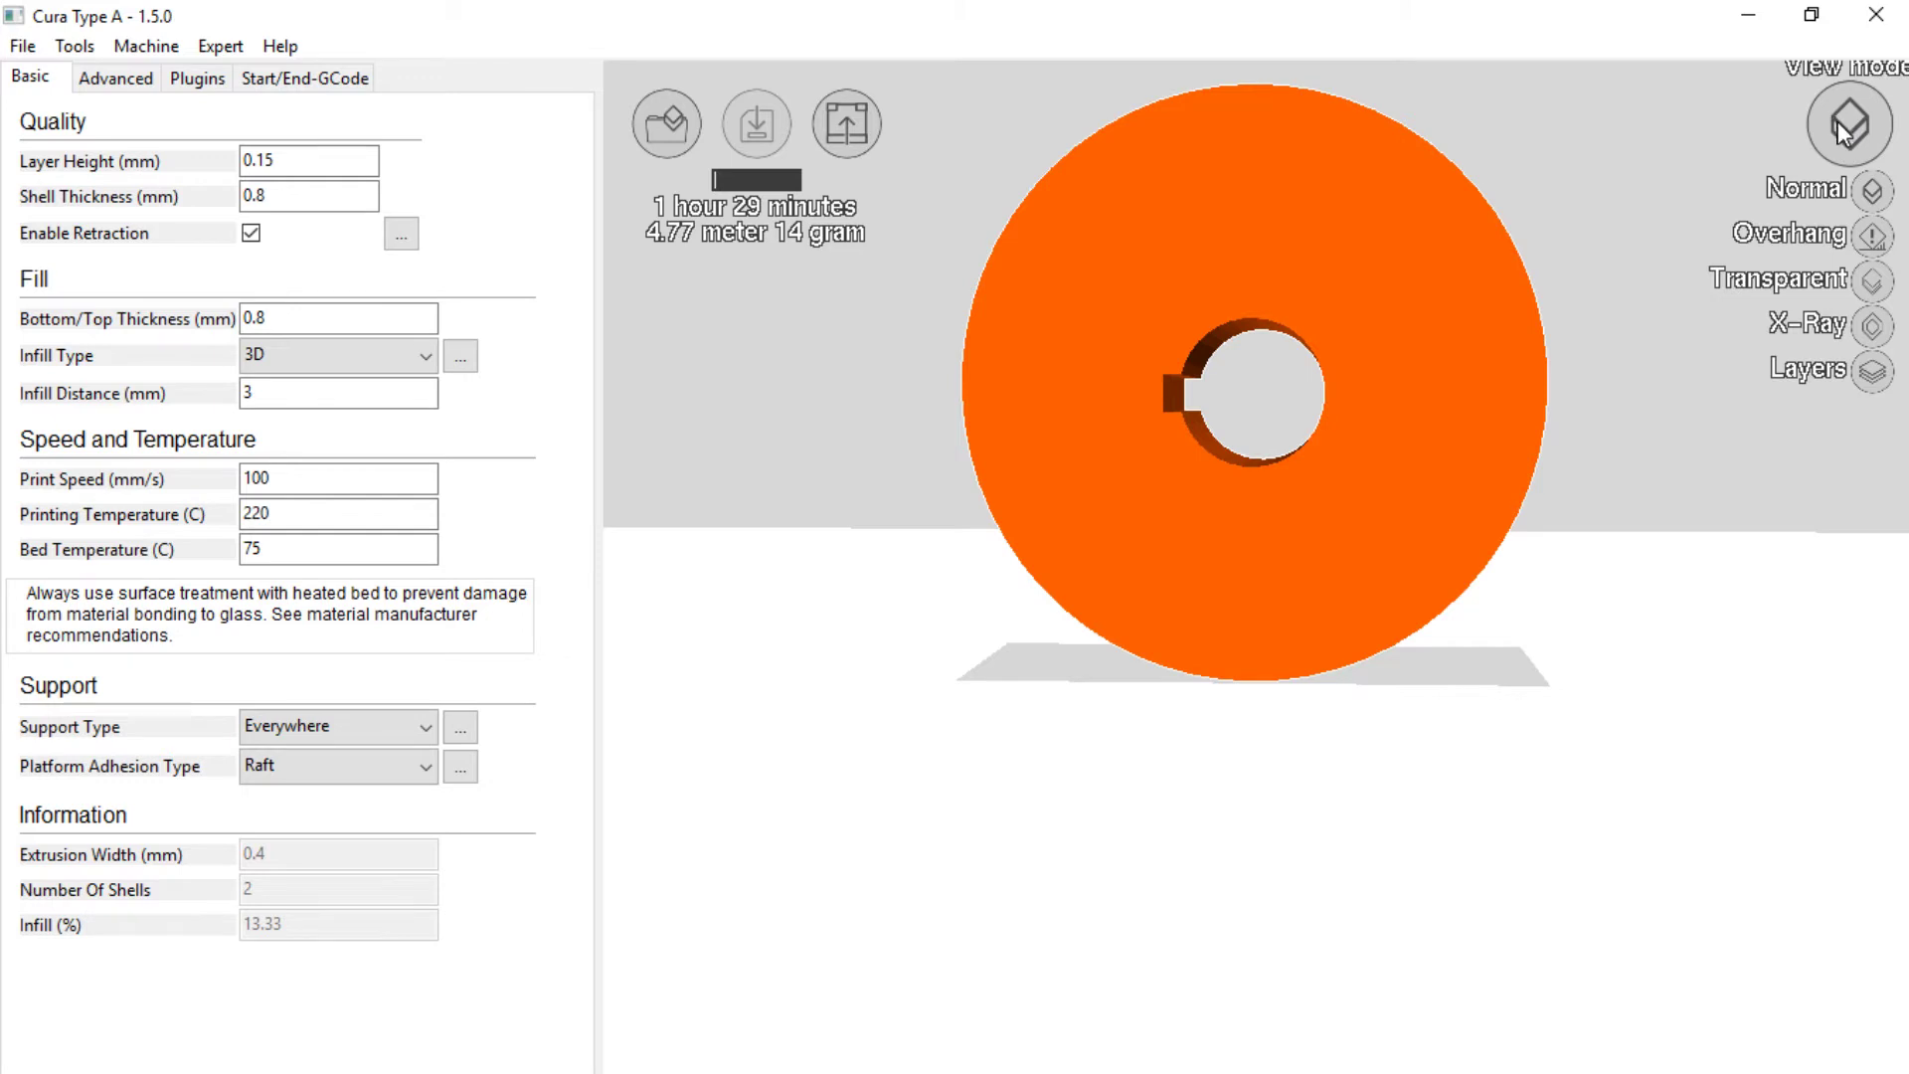
left_click(1872, 236)
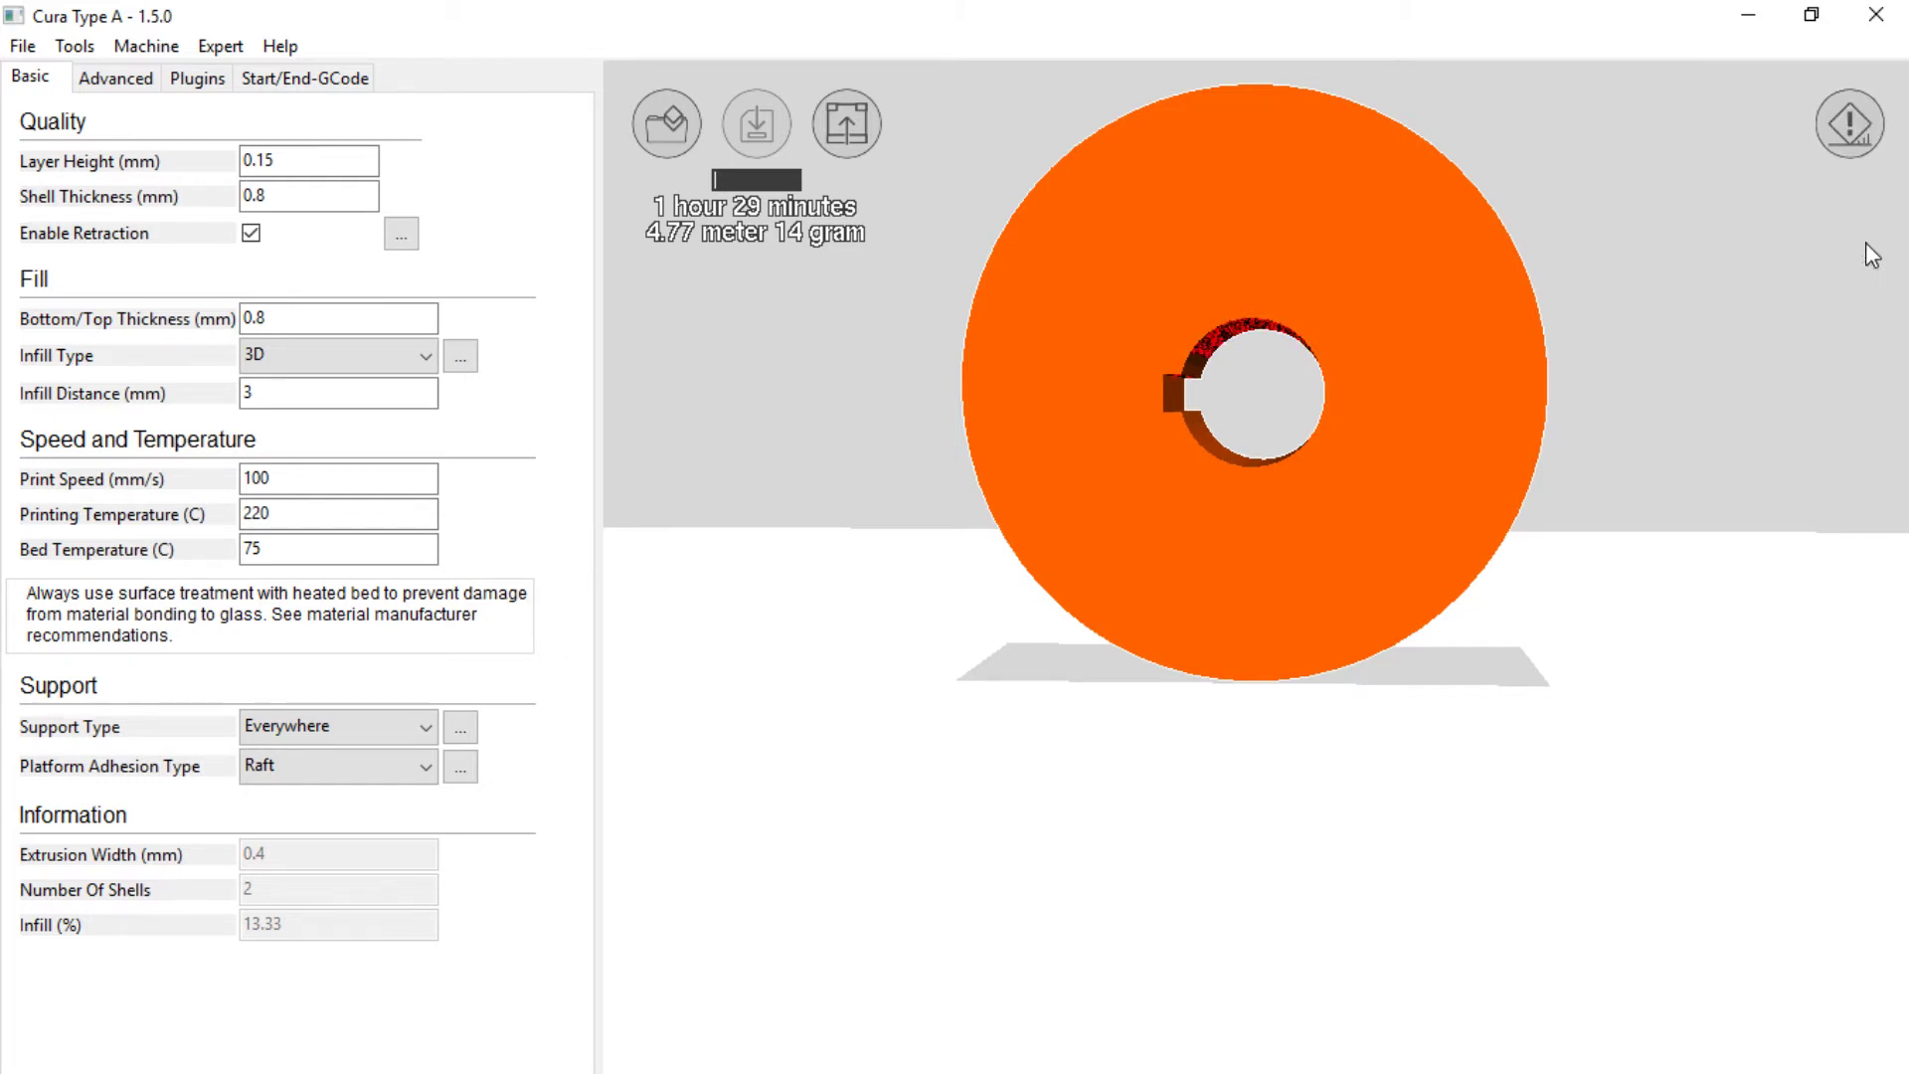
mouse_move(1314, 446)
right_mouse_down()
mouse_move(1298, 410)
mouse_move(1295, 429)
right_mouse_up()
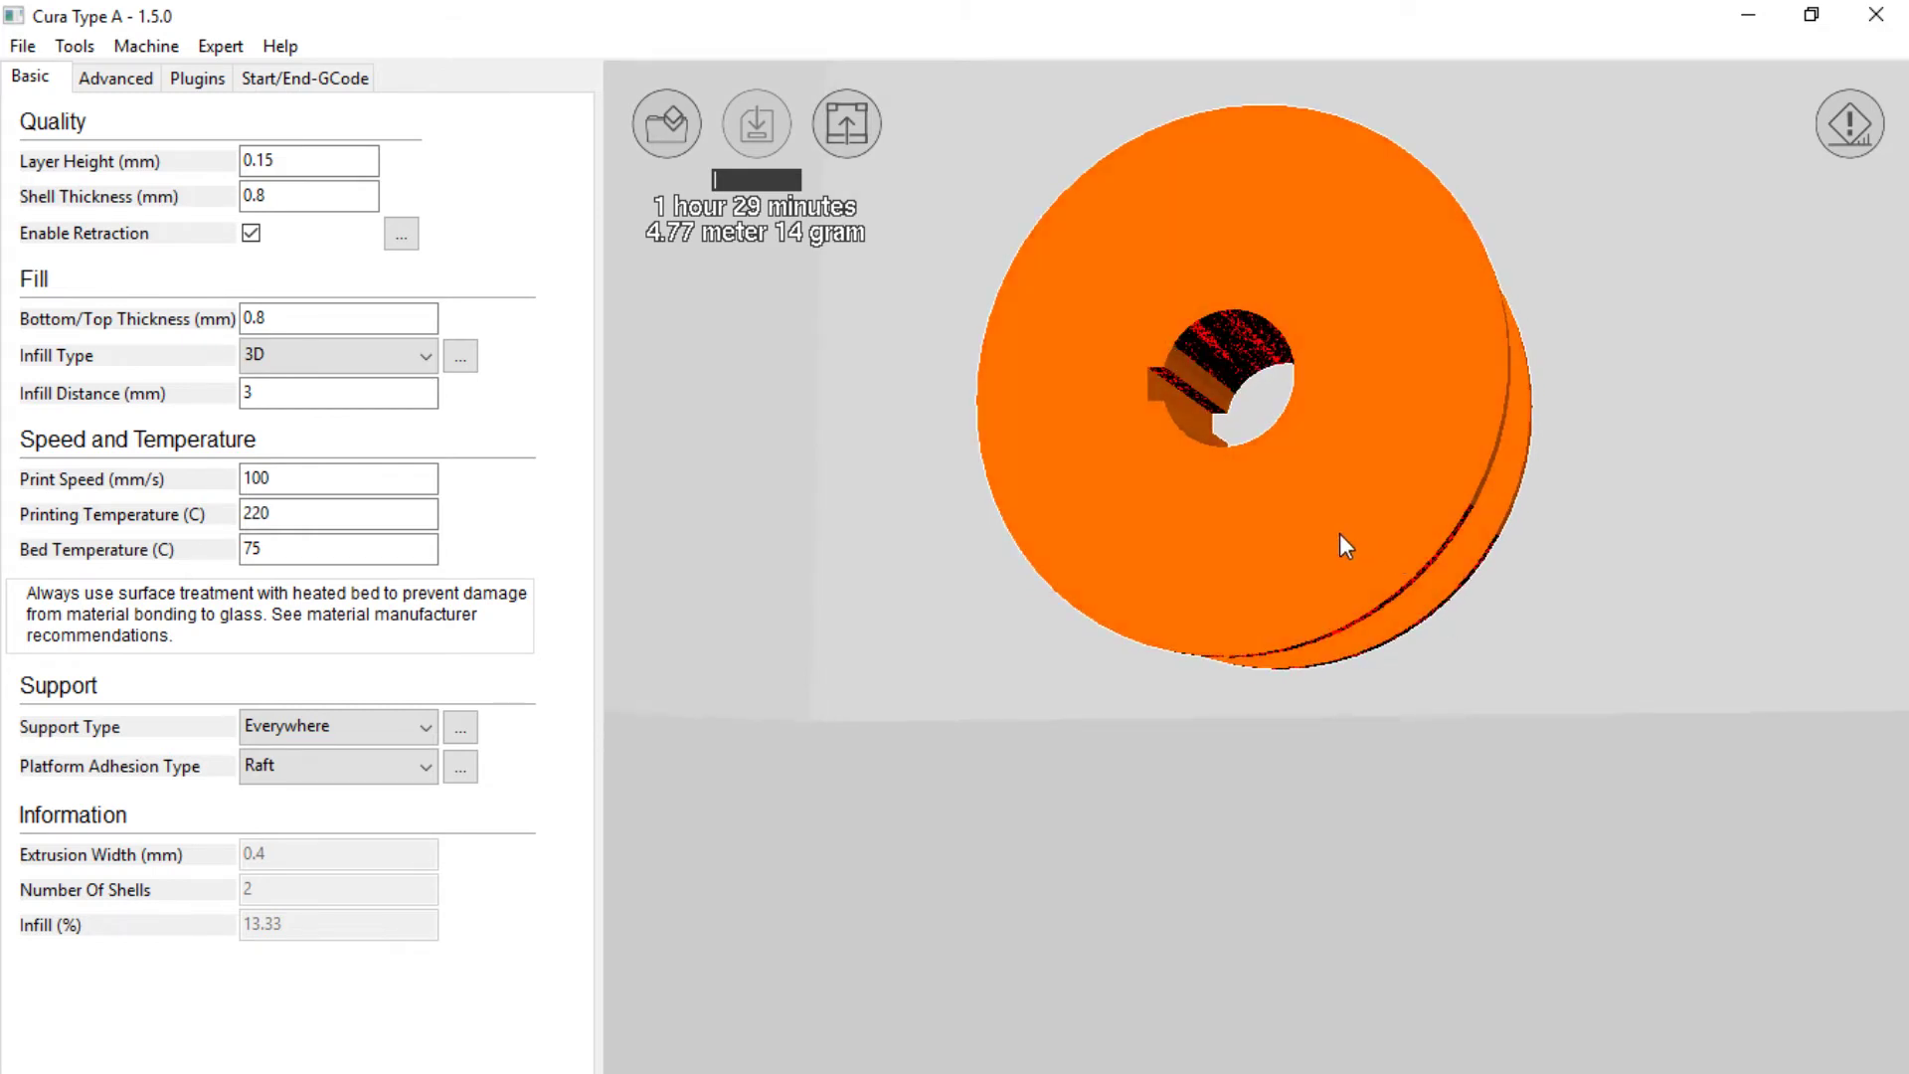
mouse_move(1342, 541)
right_mouse_down()
mouse_move(1315, 533)
mouse_move(1400, 564)
right_mouse_up()
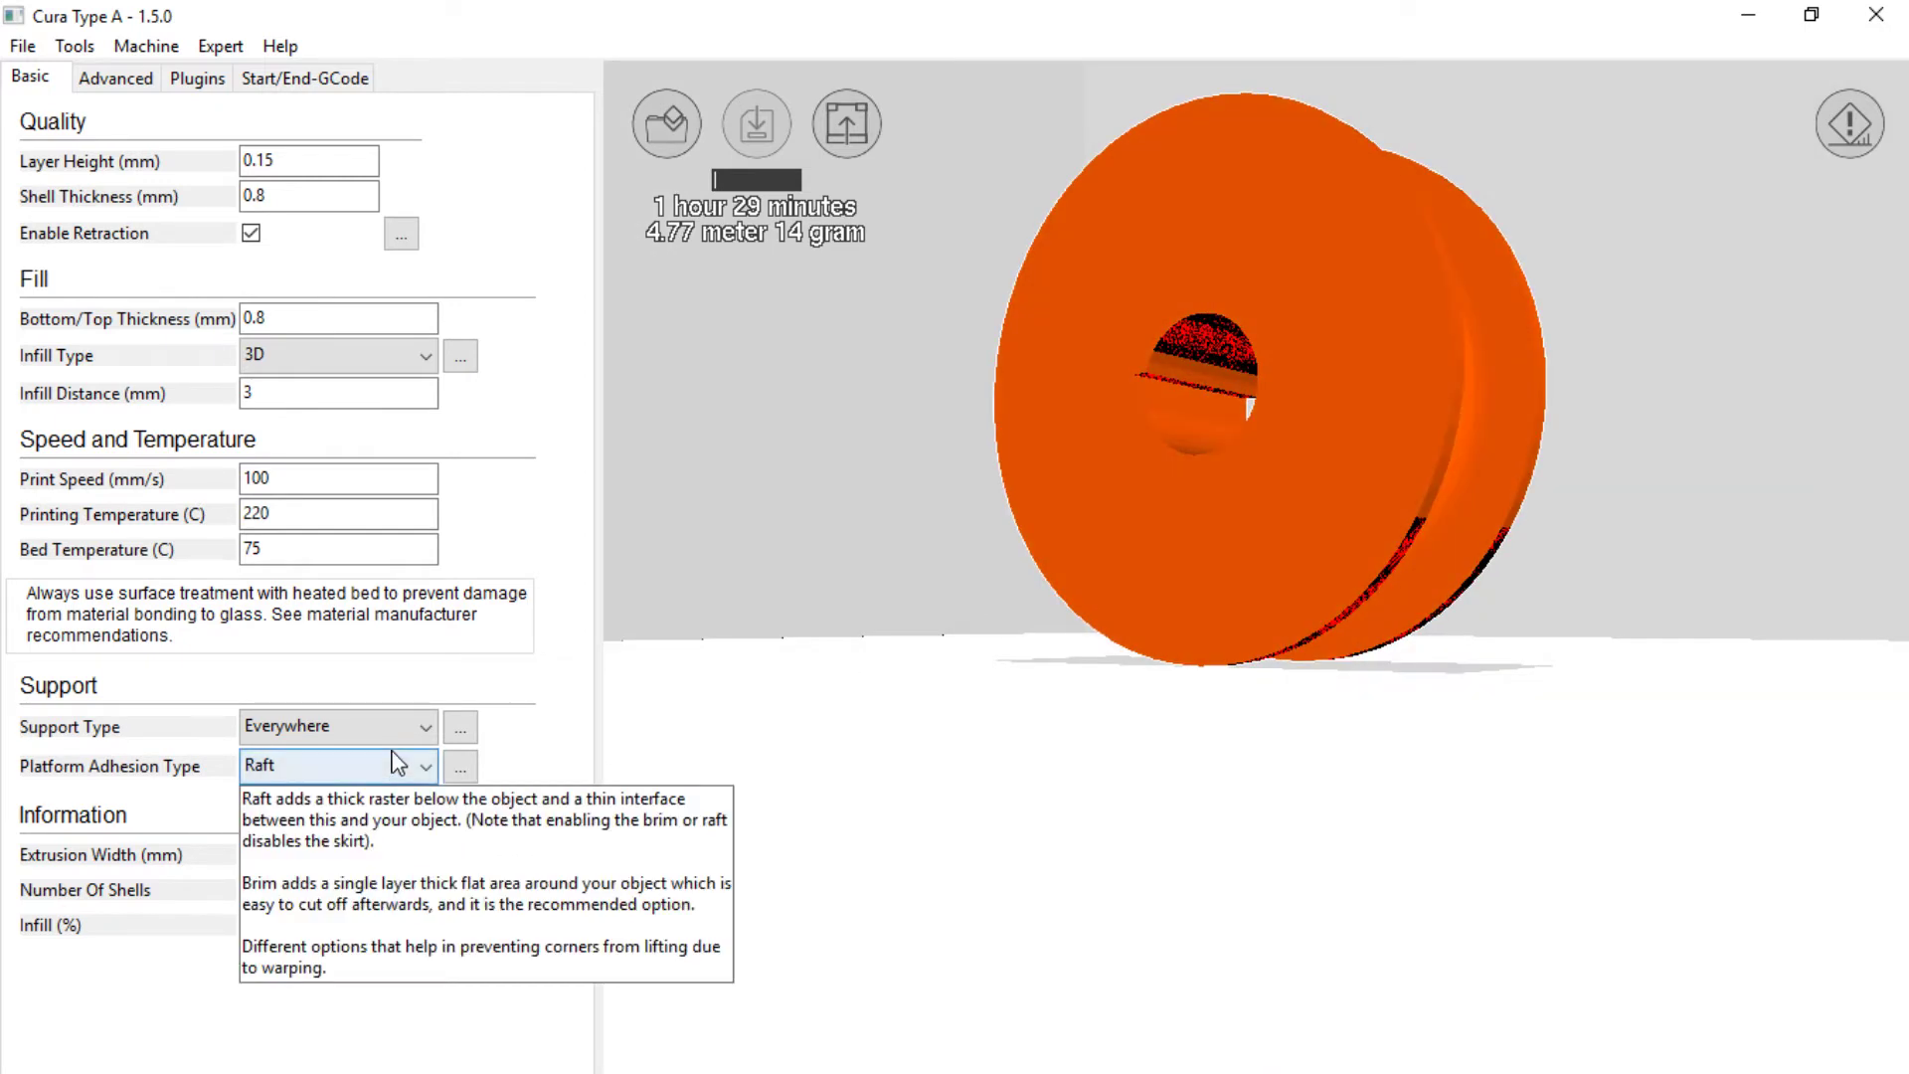
mouse_move(417, 736)
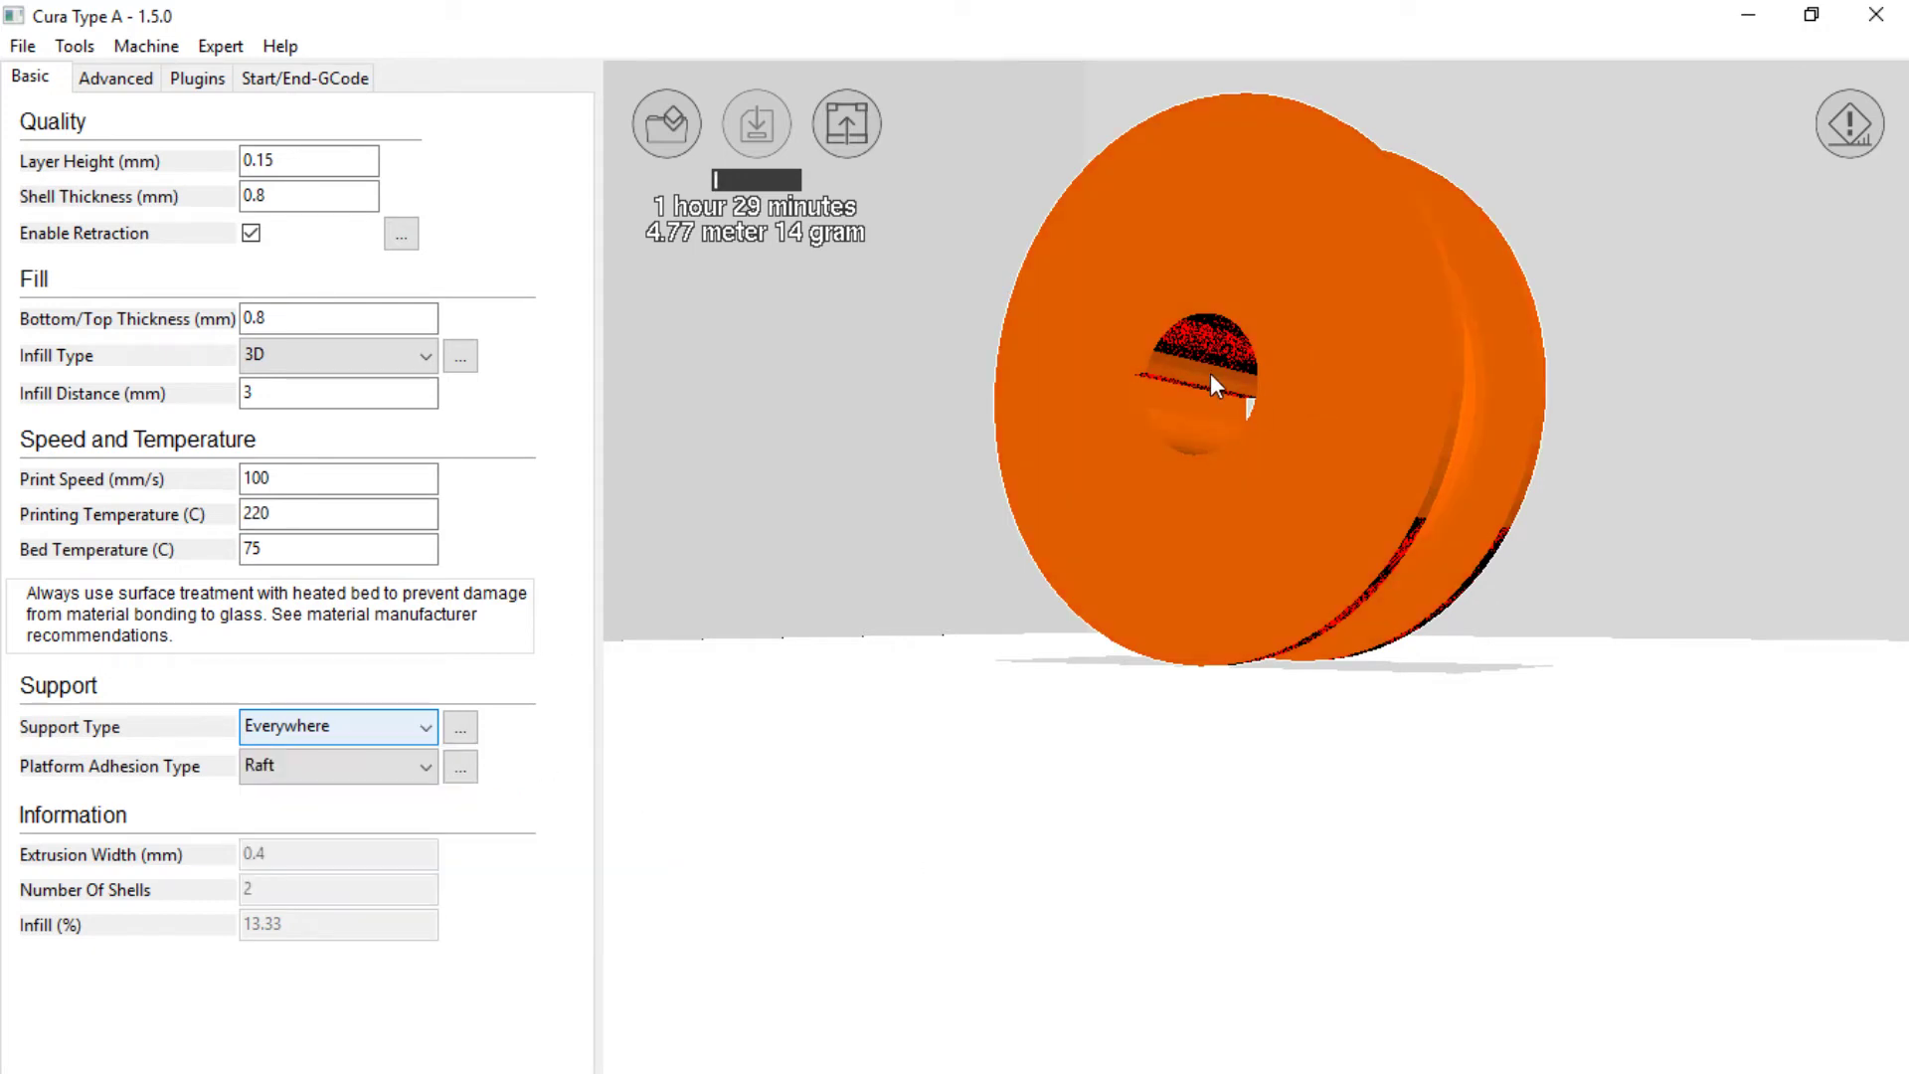
left_click(1264, 393)
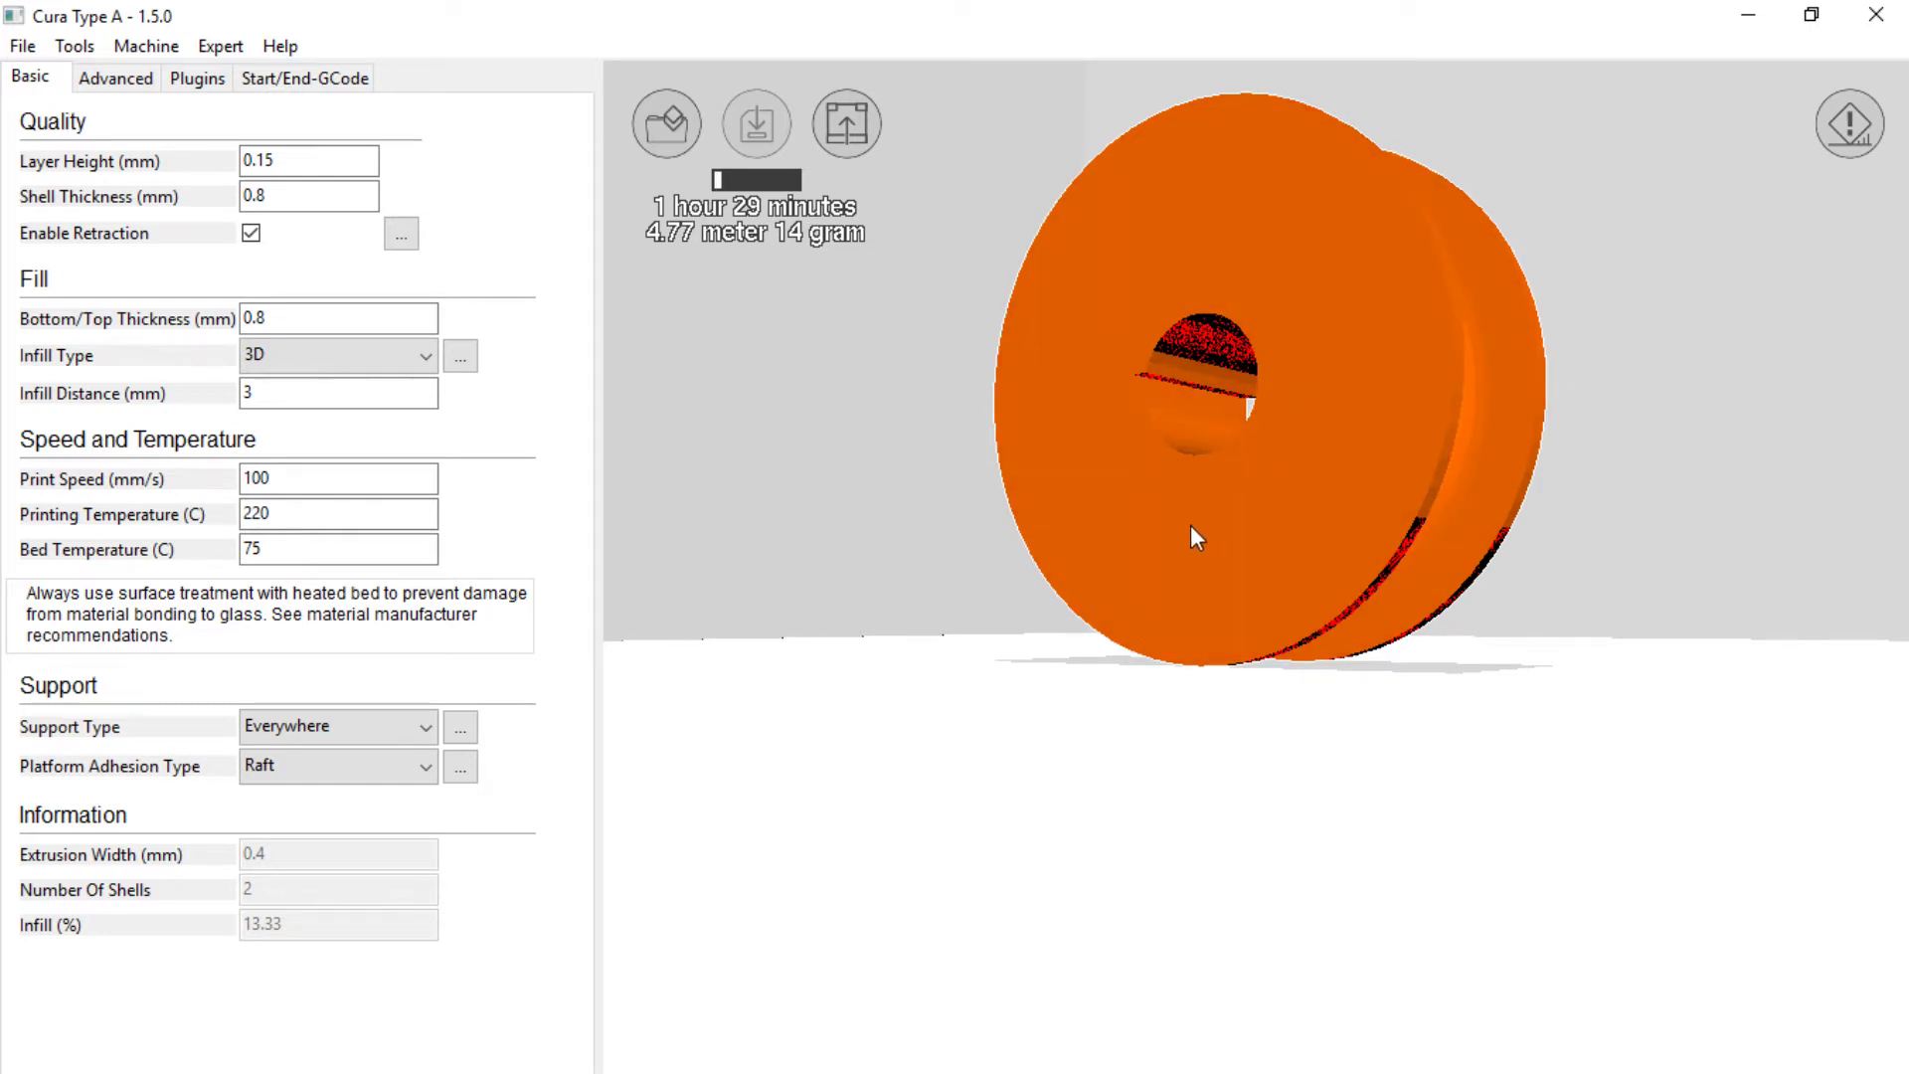
Select the pulley, activate the Rotate tool and turn the part about its vertical axis on the build platform
right_click_drag(1190, 535, 1416, 748)
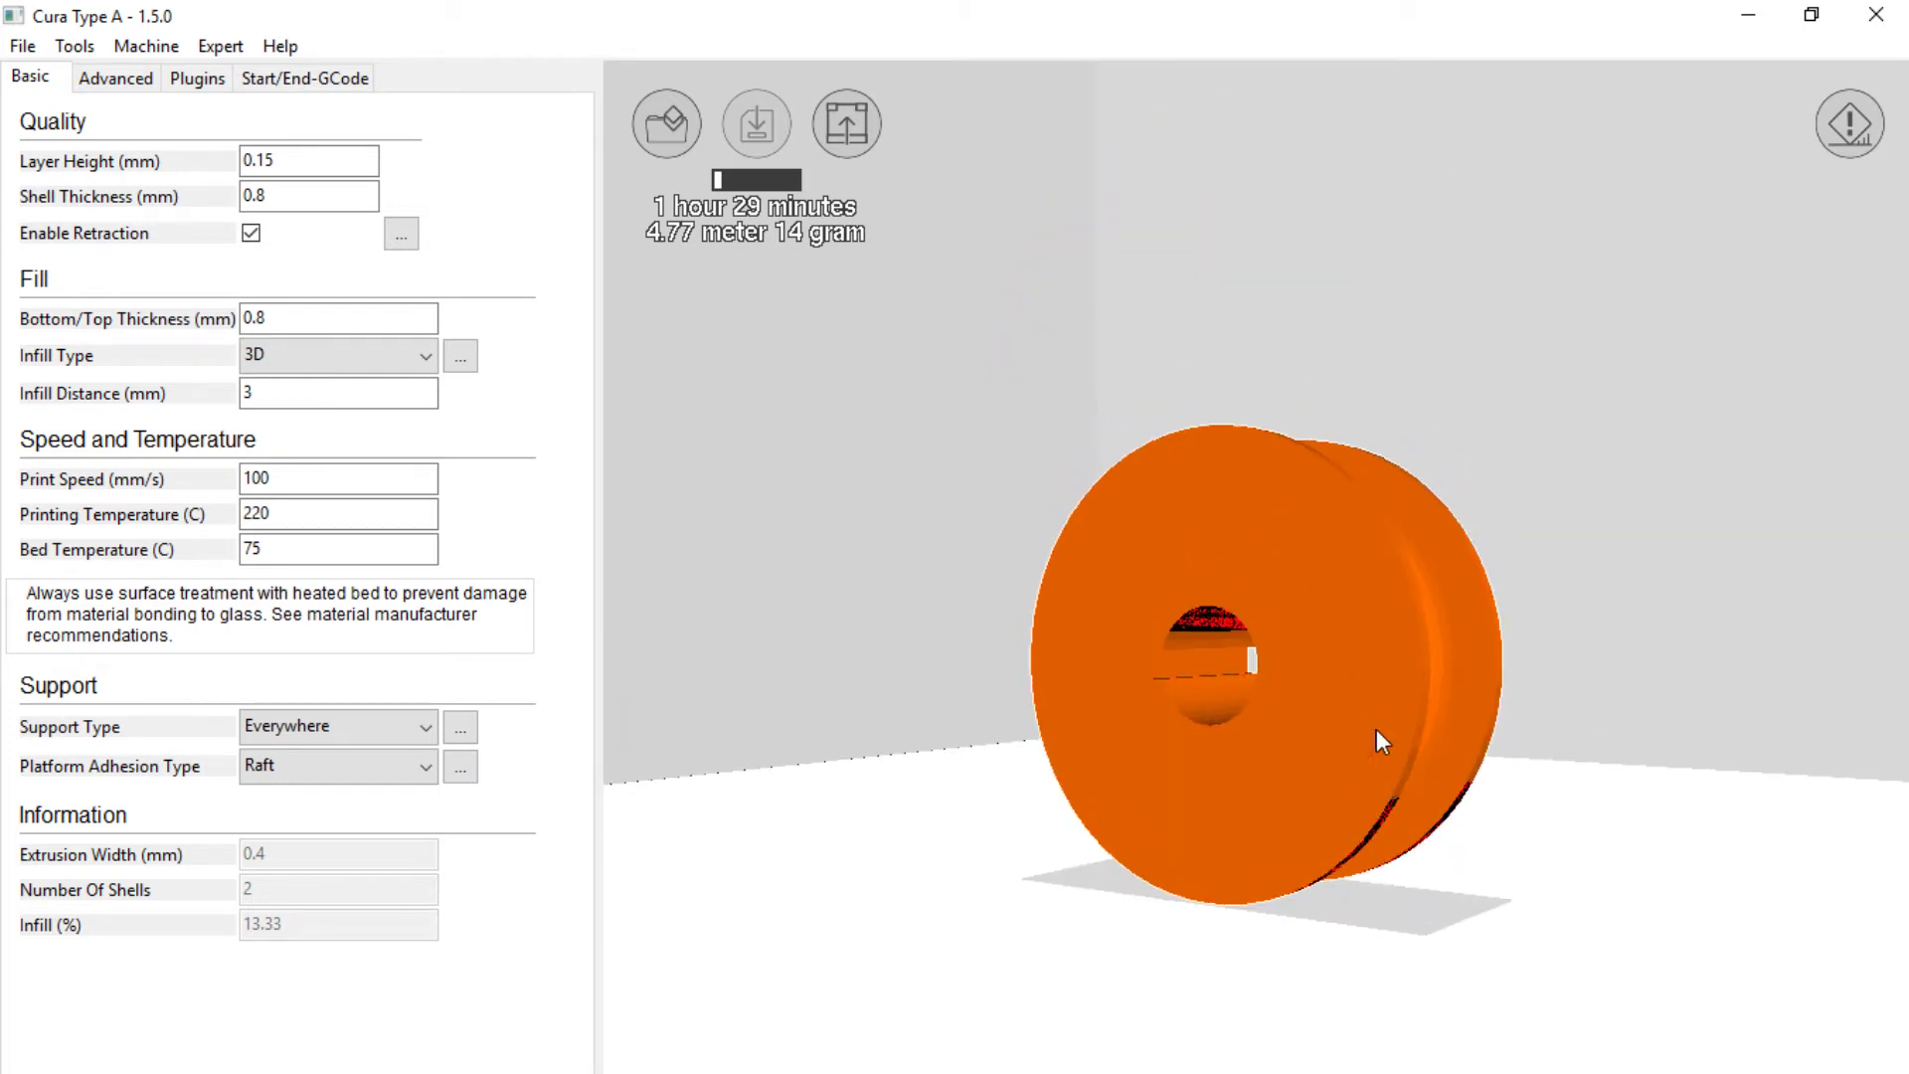
left_click(1417, 748)
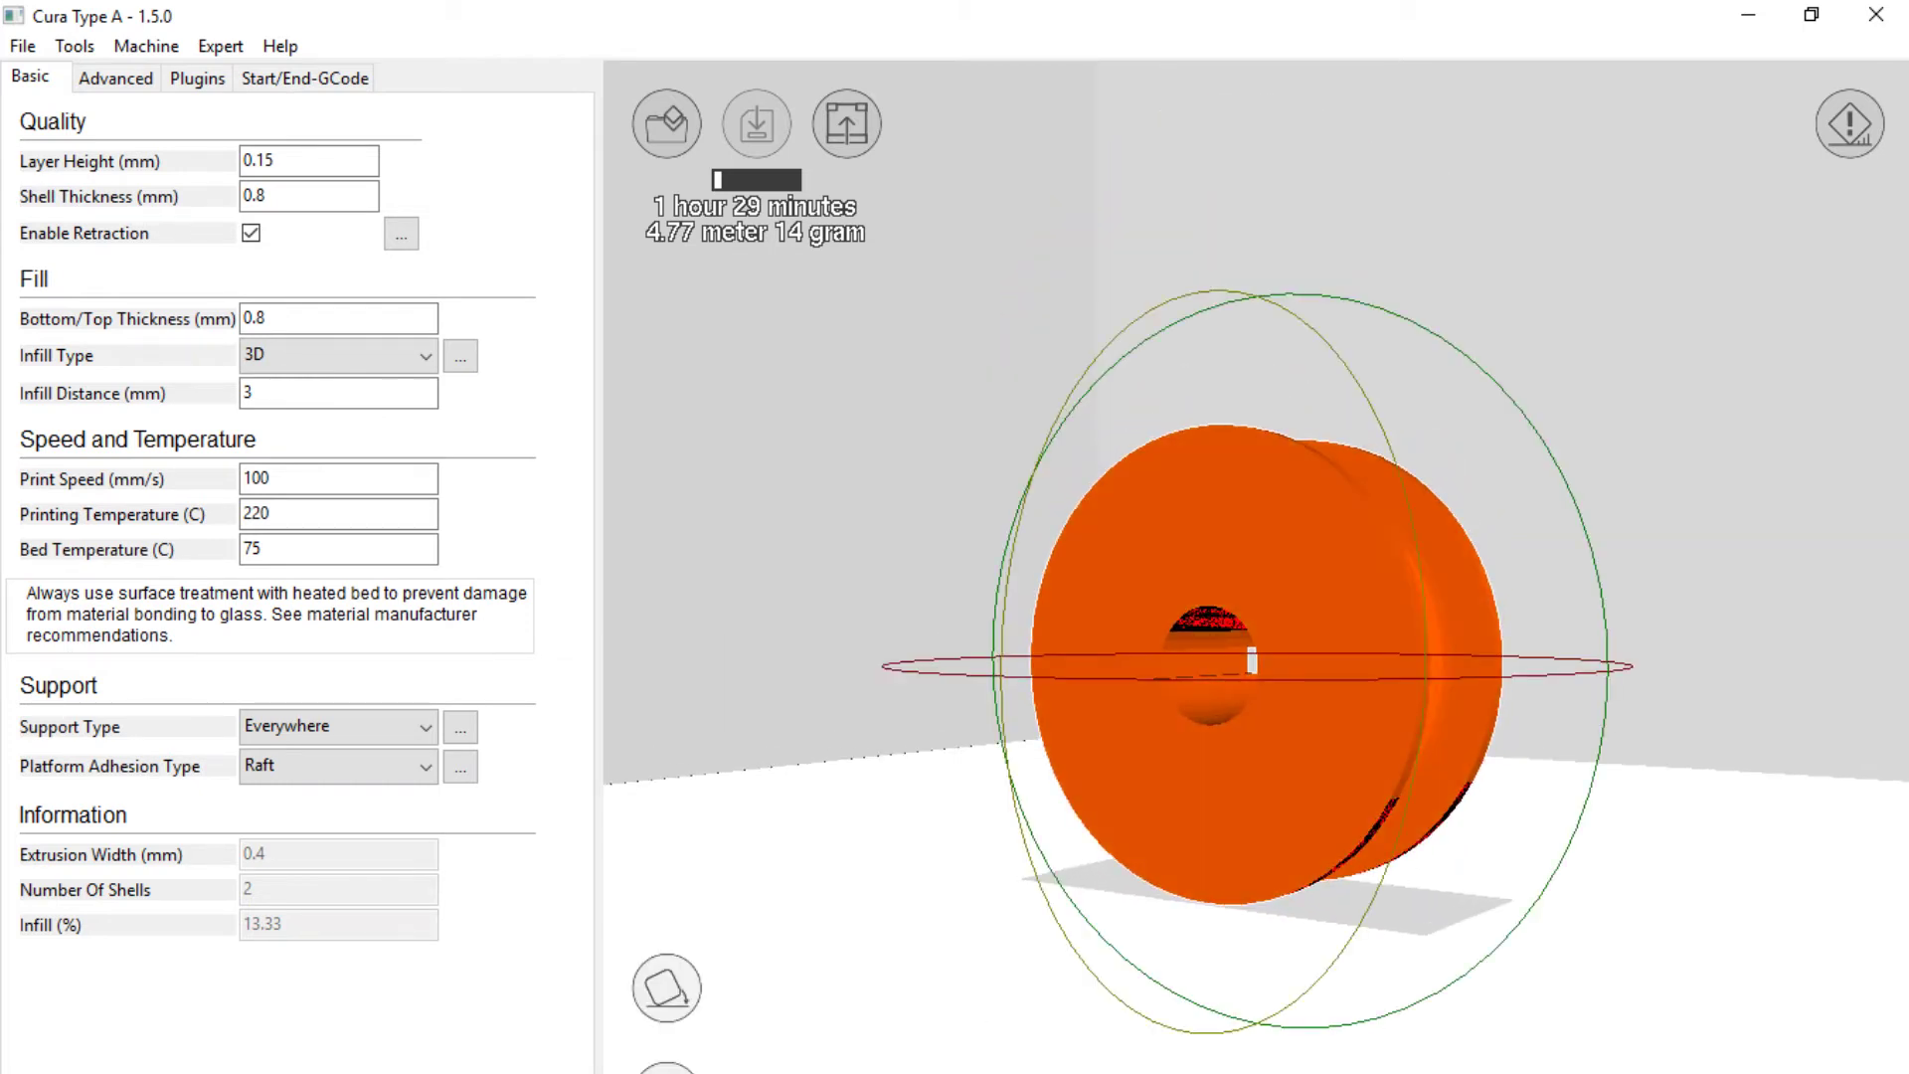
left_click(930, 1044)
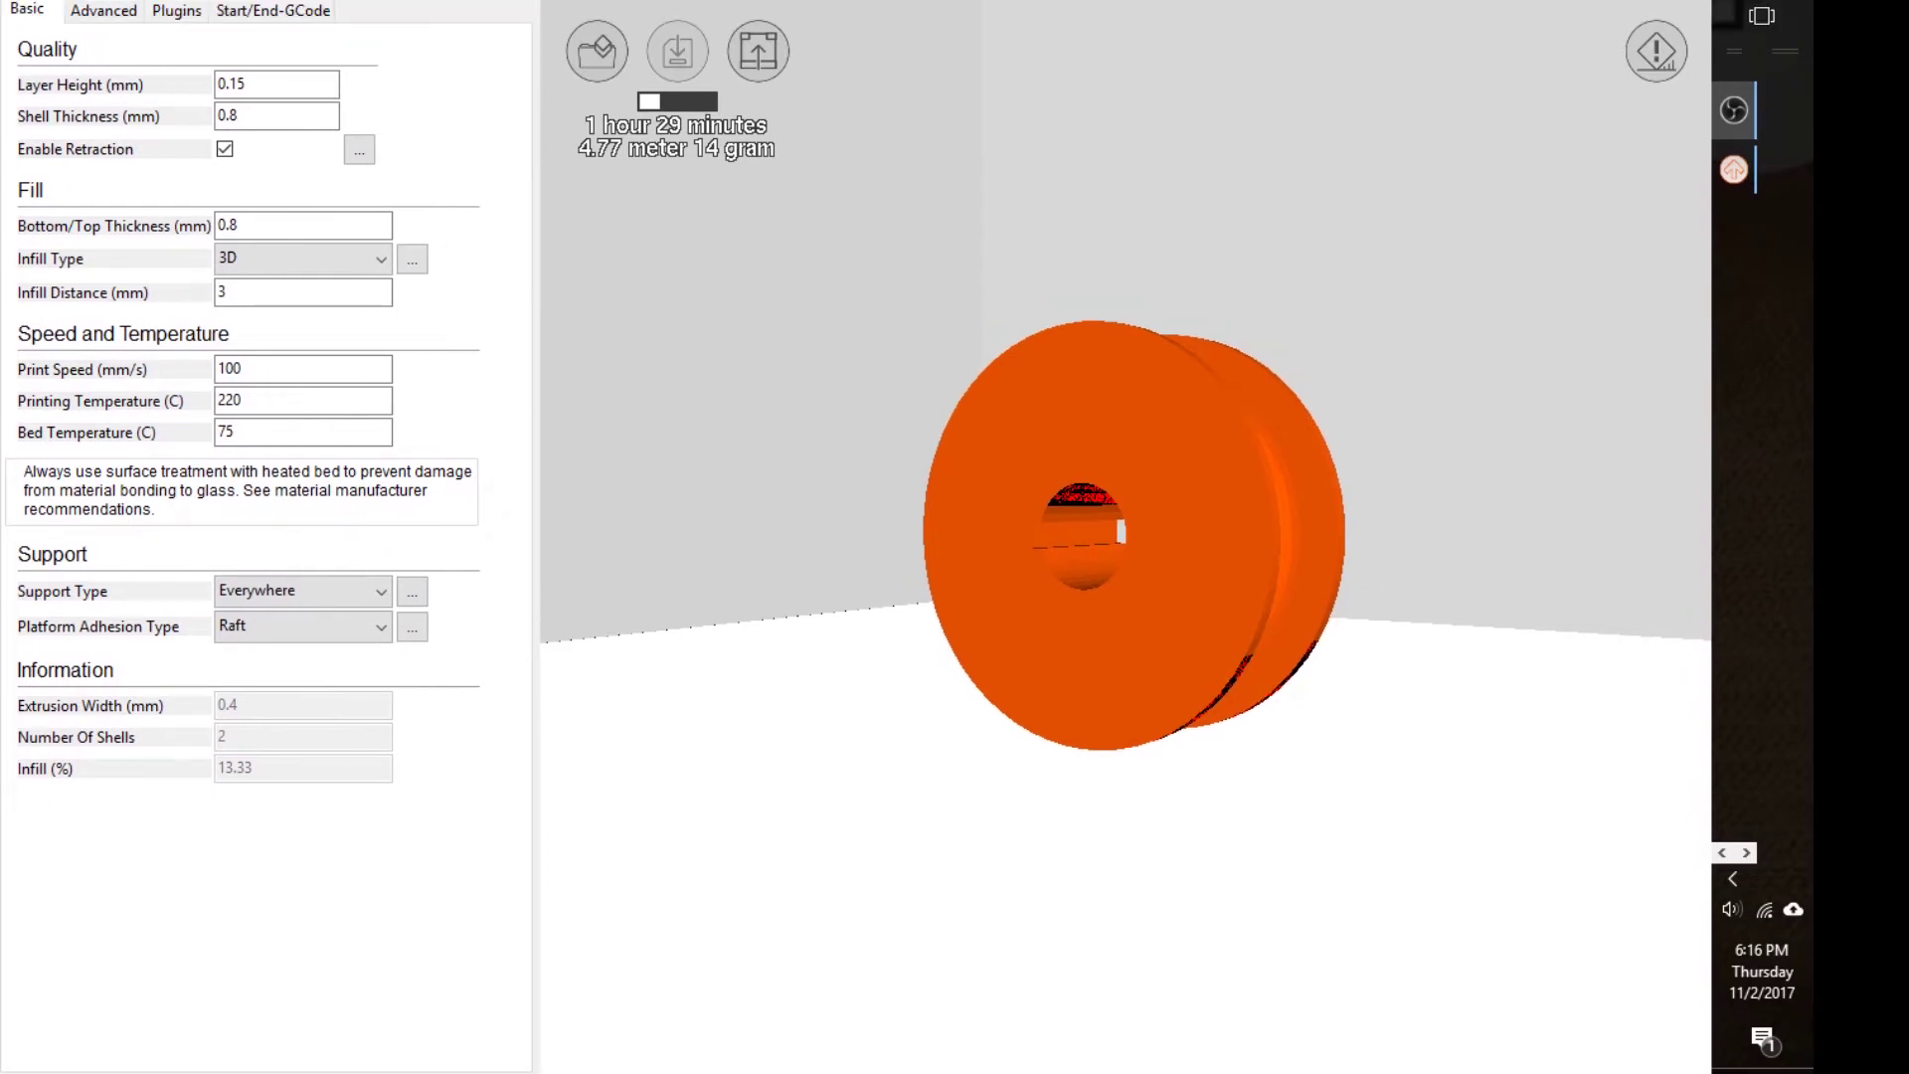
left_click(1174, 672)
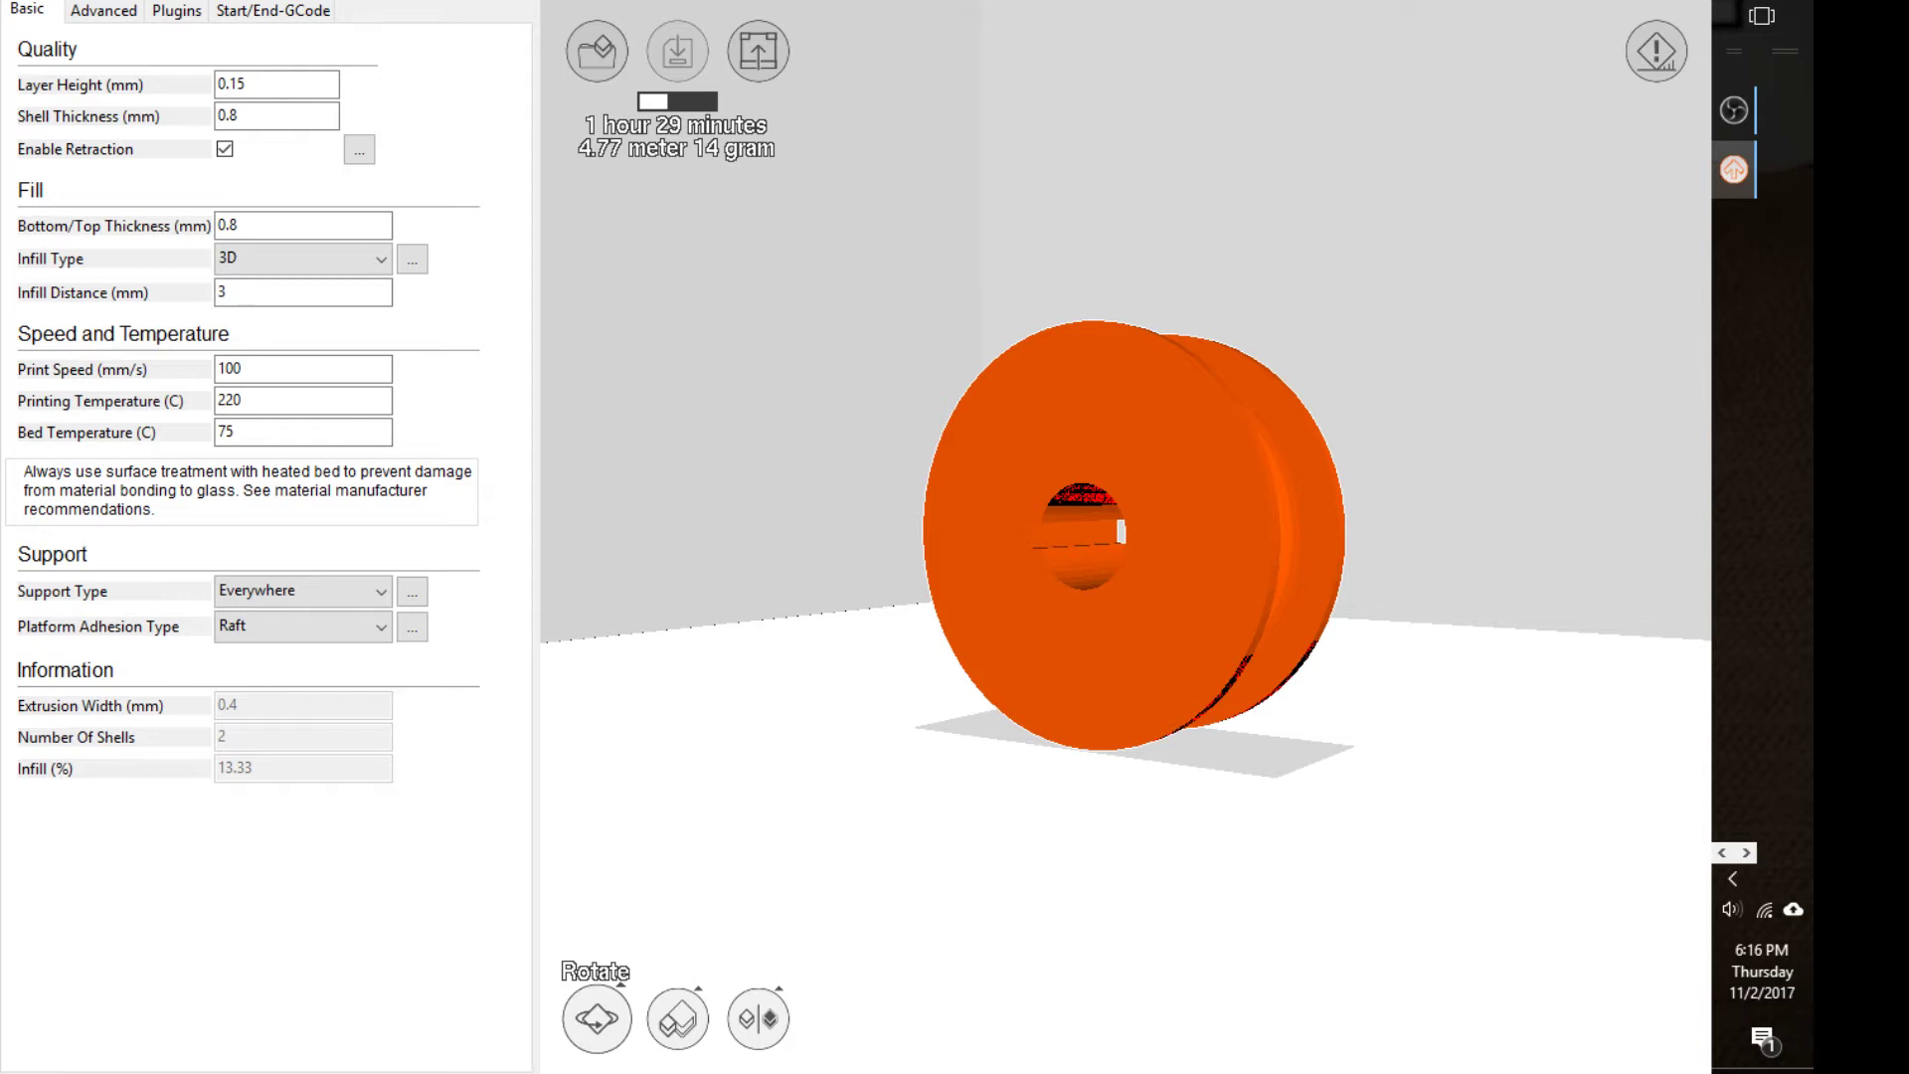
left_click(613, 1039)
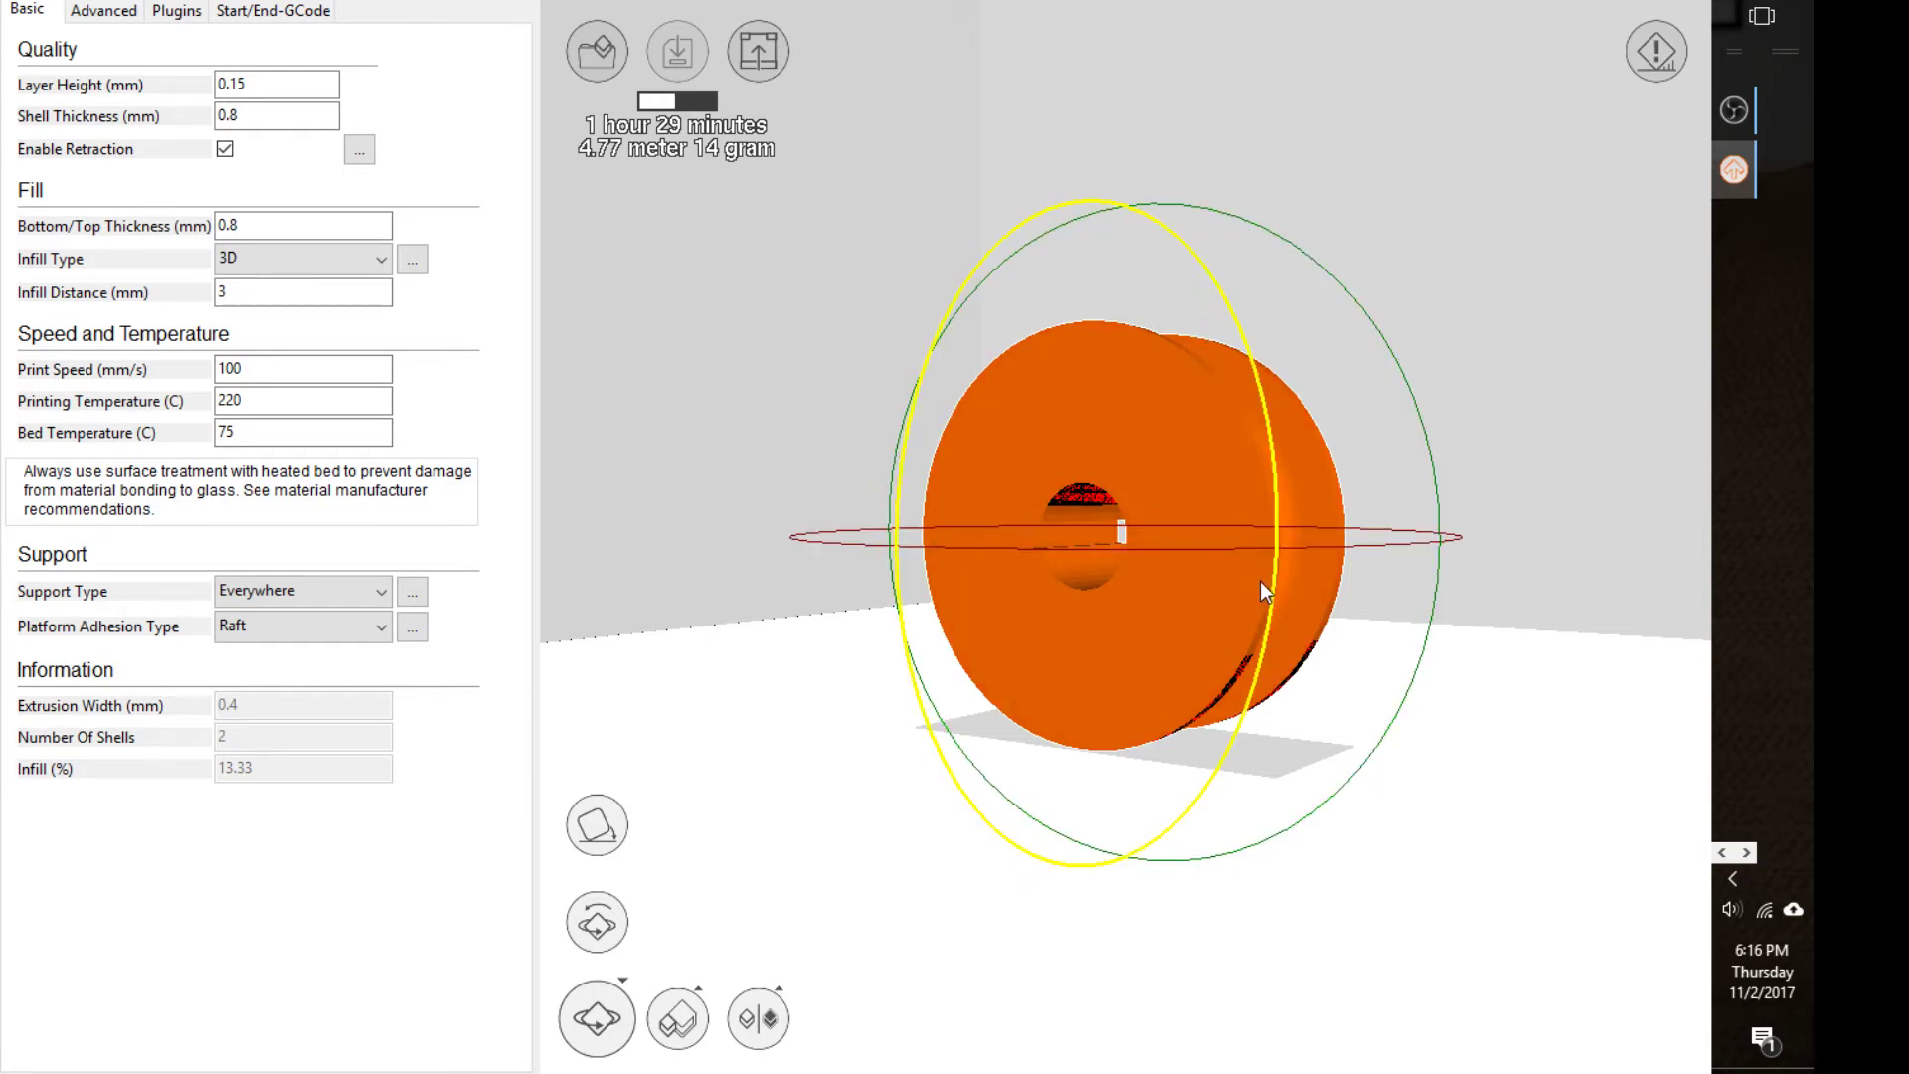
right_click_drag(1527, 509, 1476, 540)
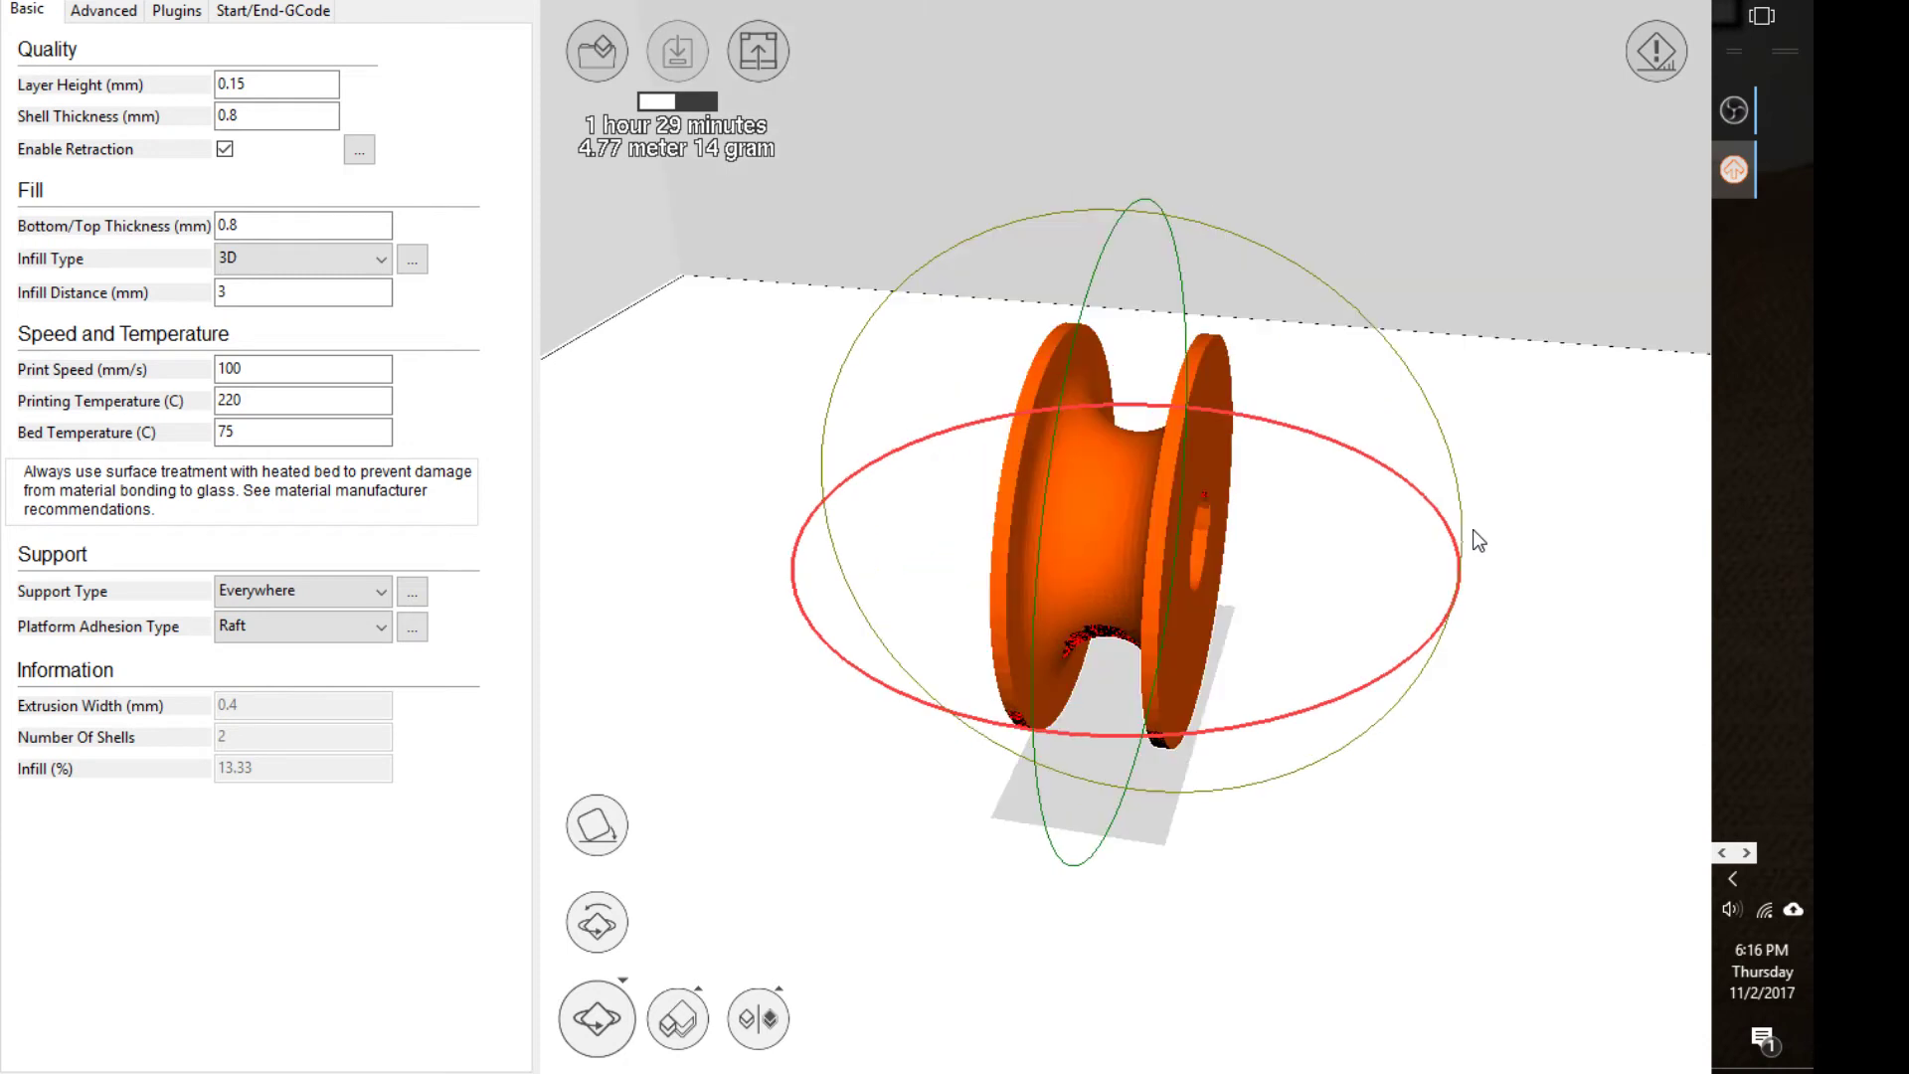
left_click_drag(1269, 422, 1419, 645)
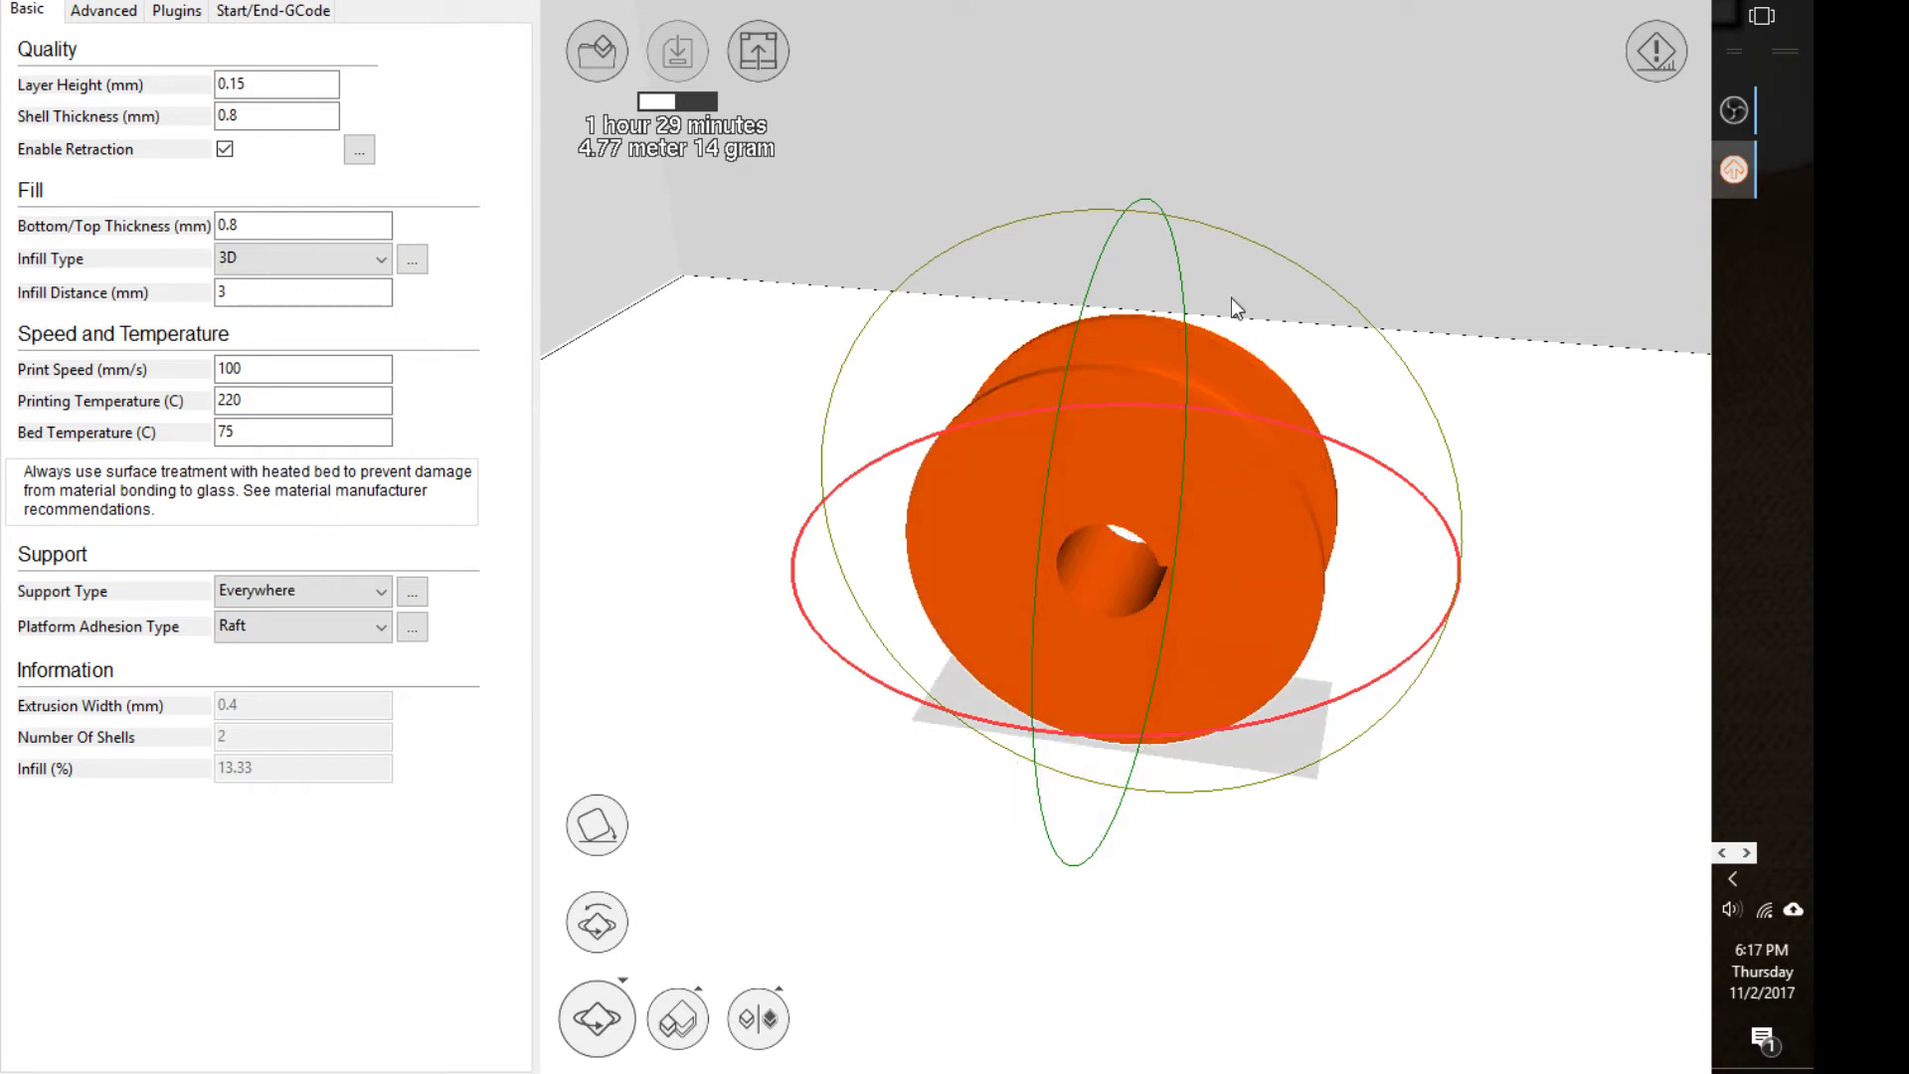
left_click_drag(1237, 241, 1099, 359)
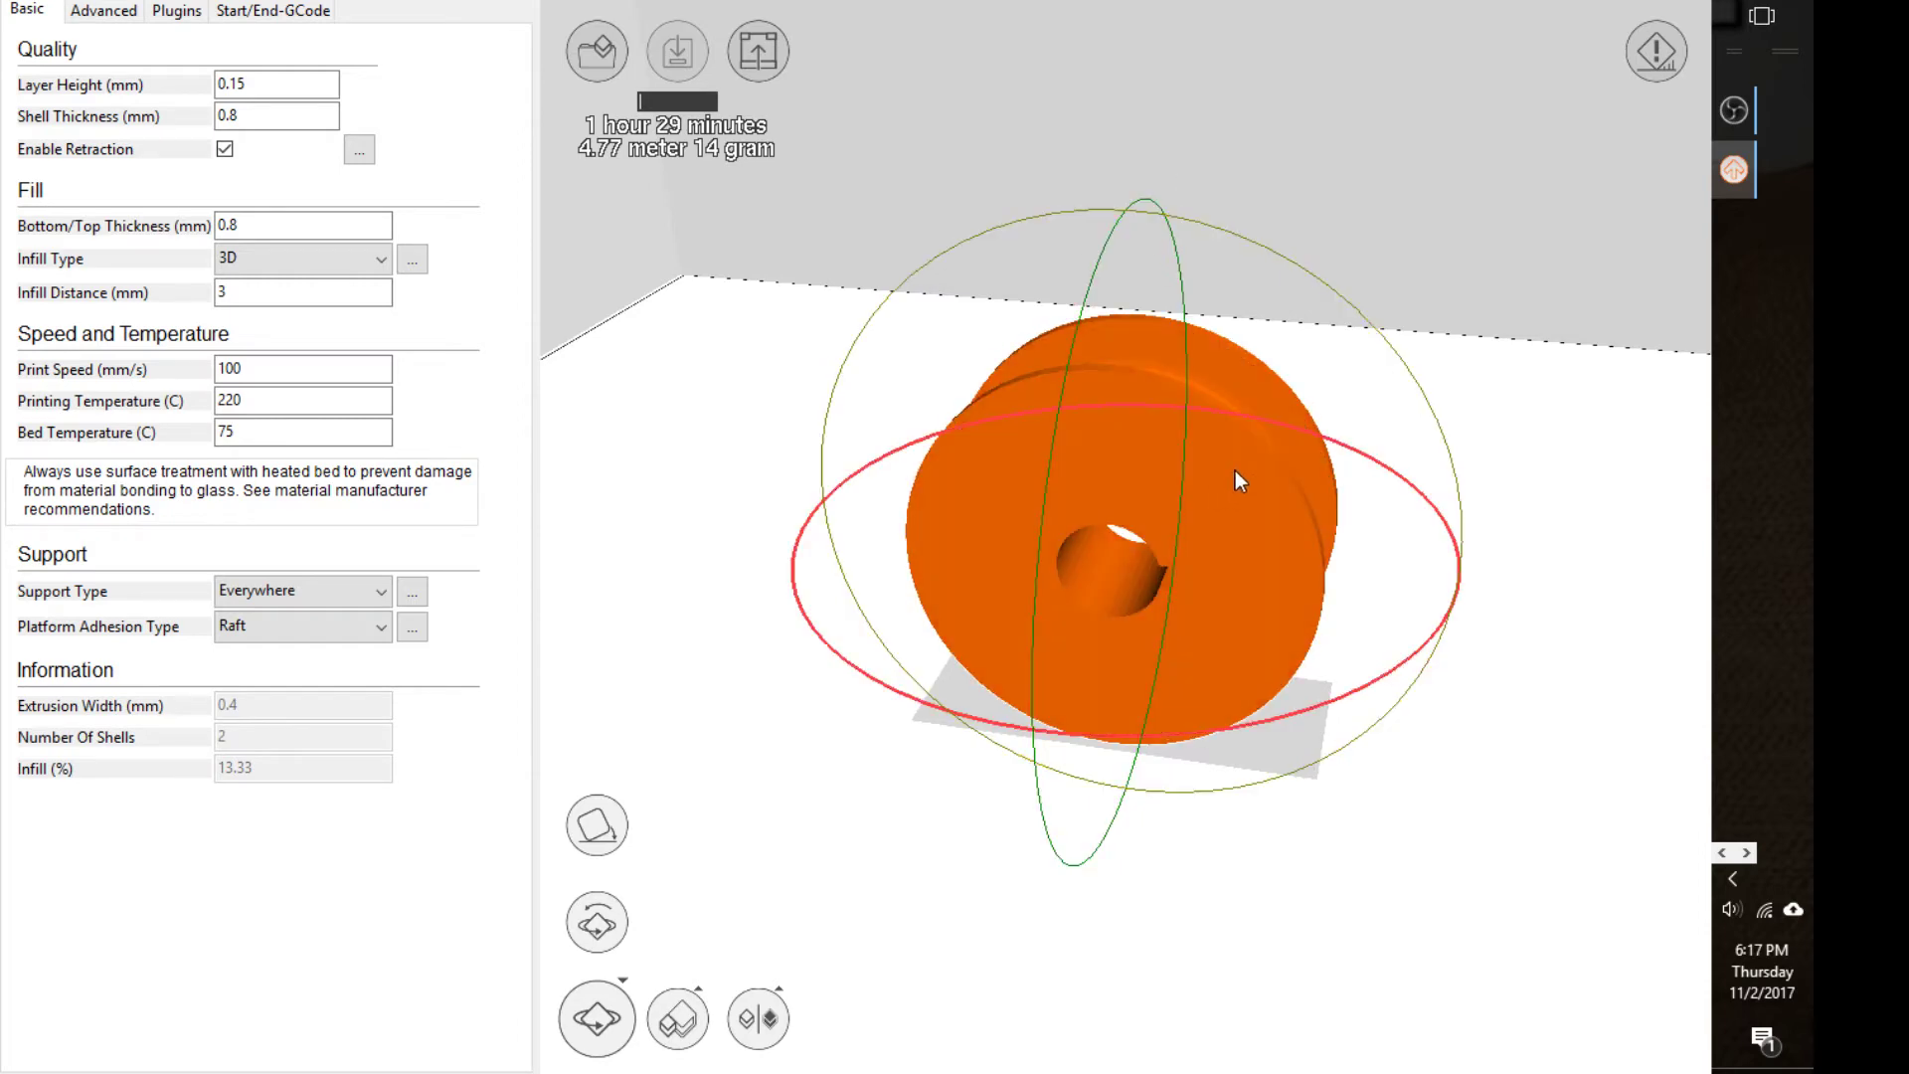
Rotate the pulley 90 degrees so it lies flat on a flange, and inspect the undersides of both flanges for overhangs
right_click_drag(1448, 271, 1398, 260)
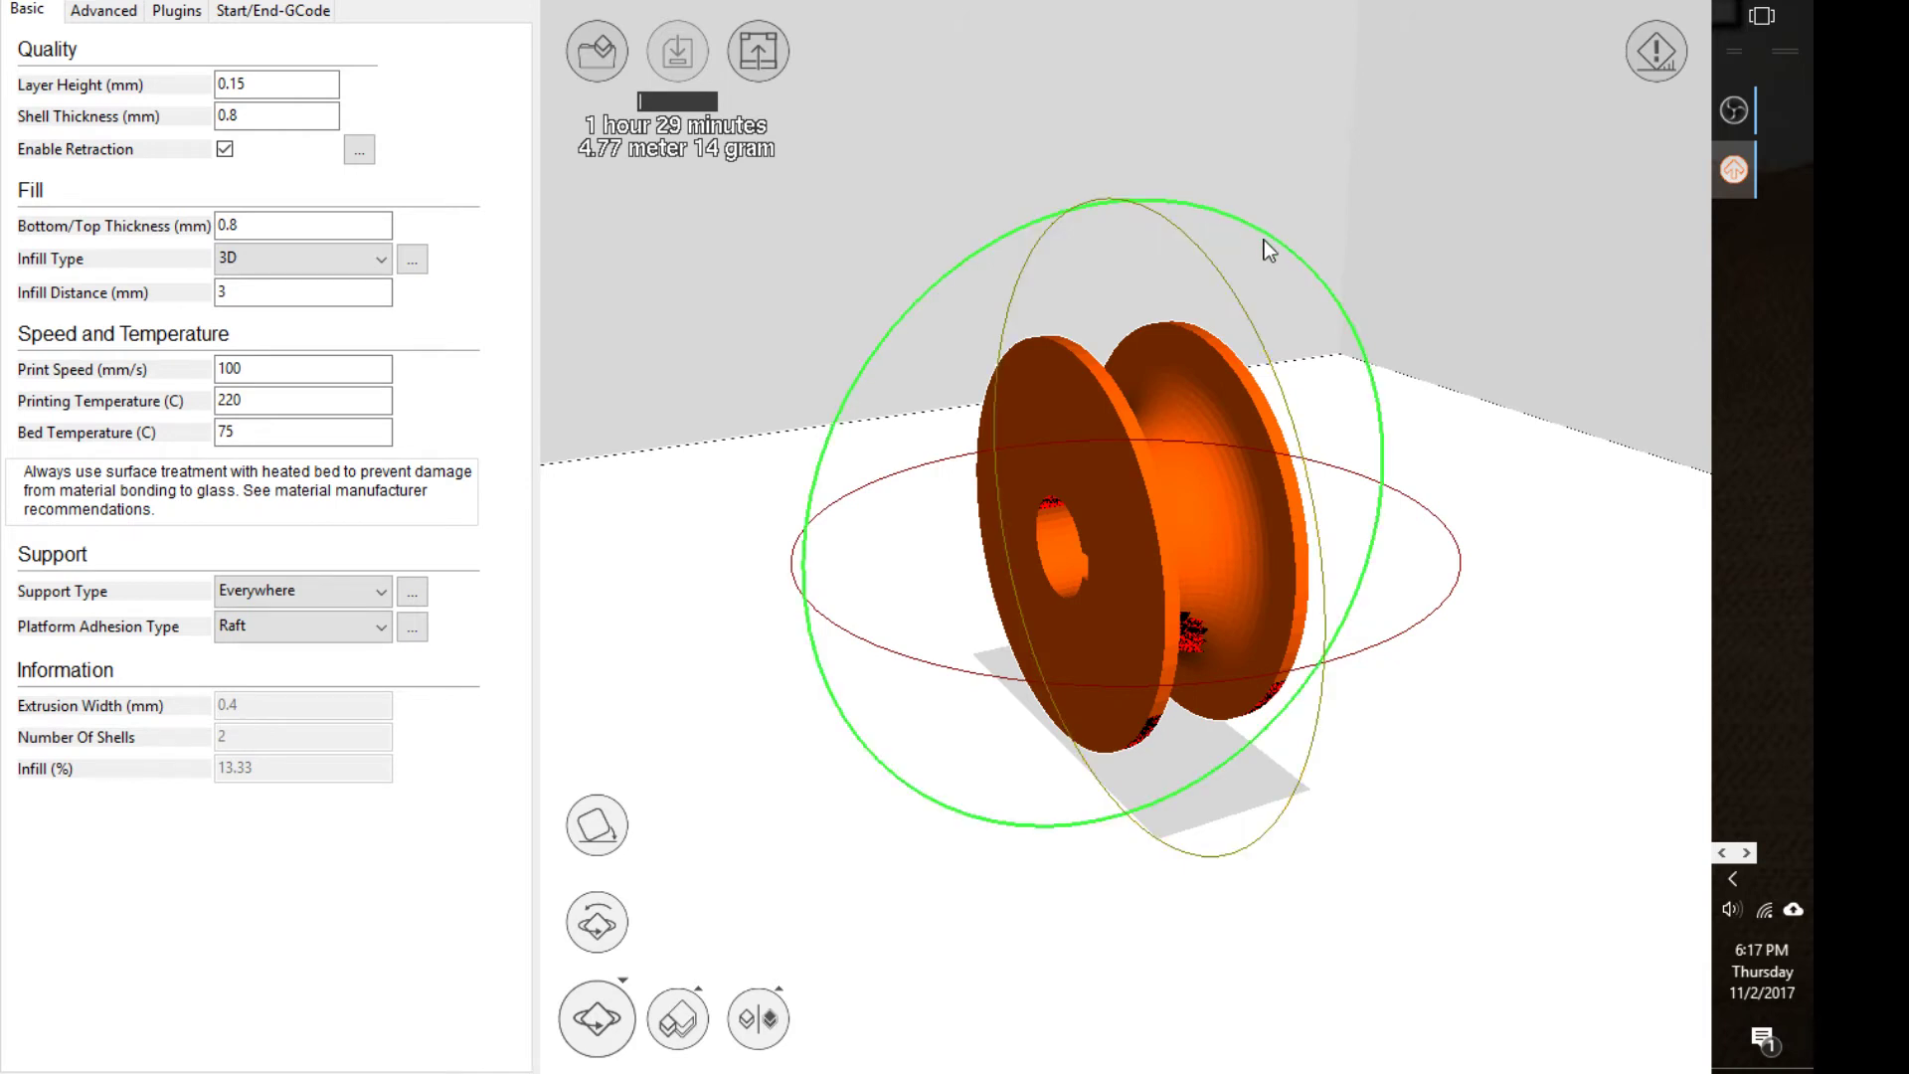
left_click_drag(1262, 241, 1441, 644)
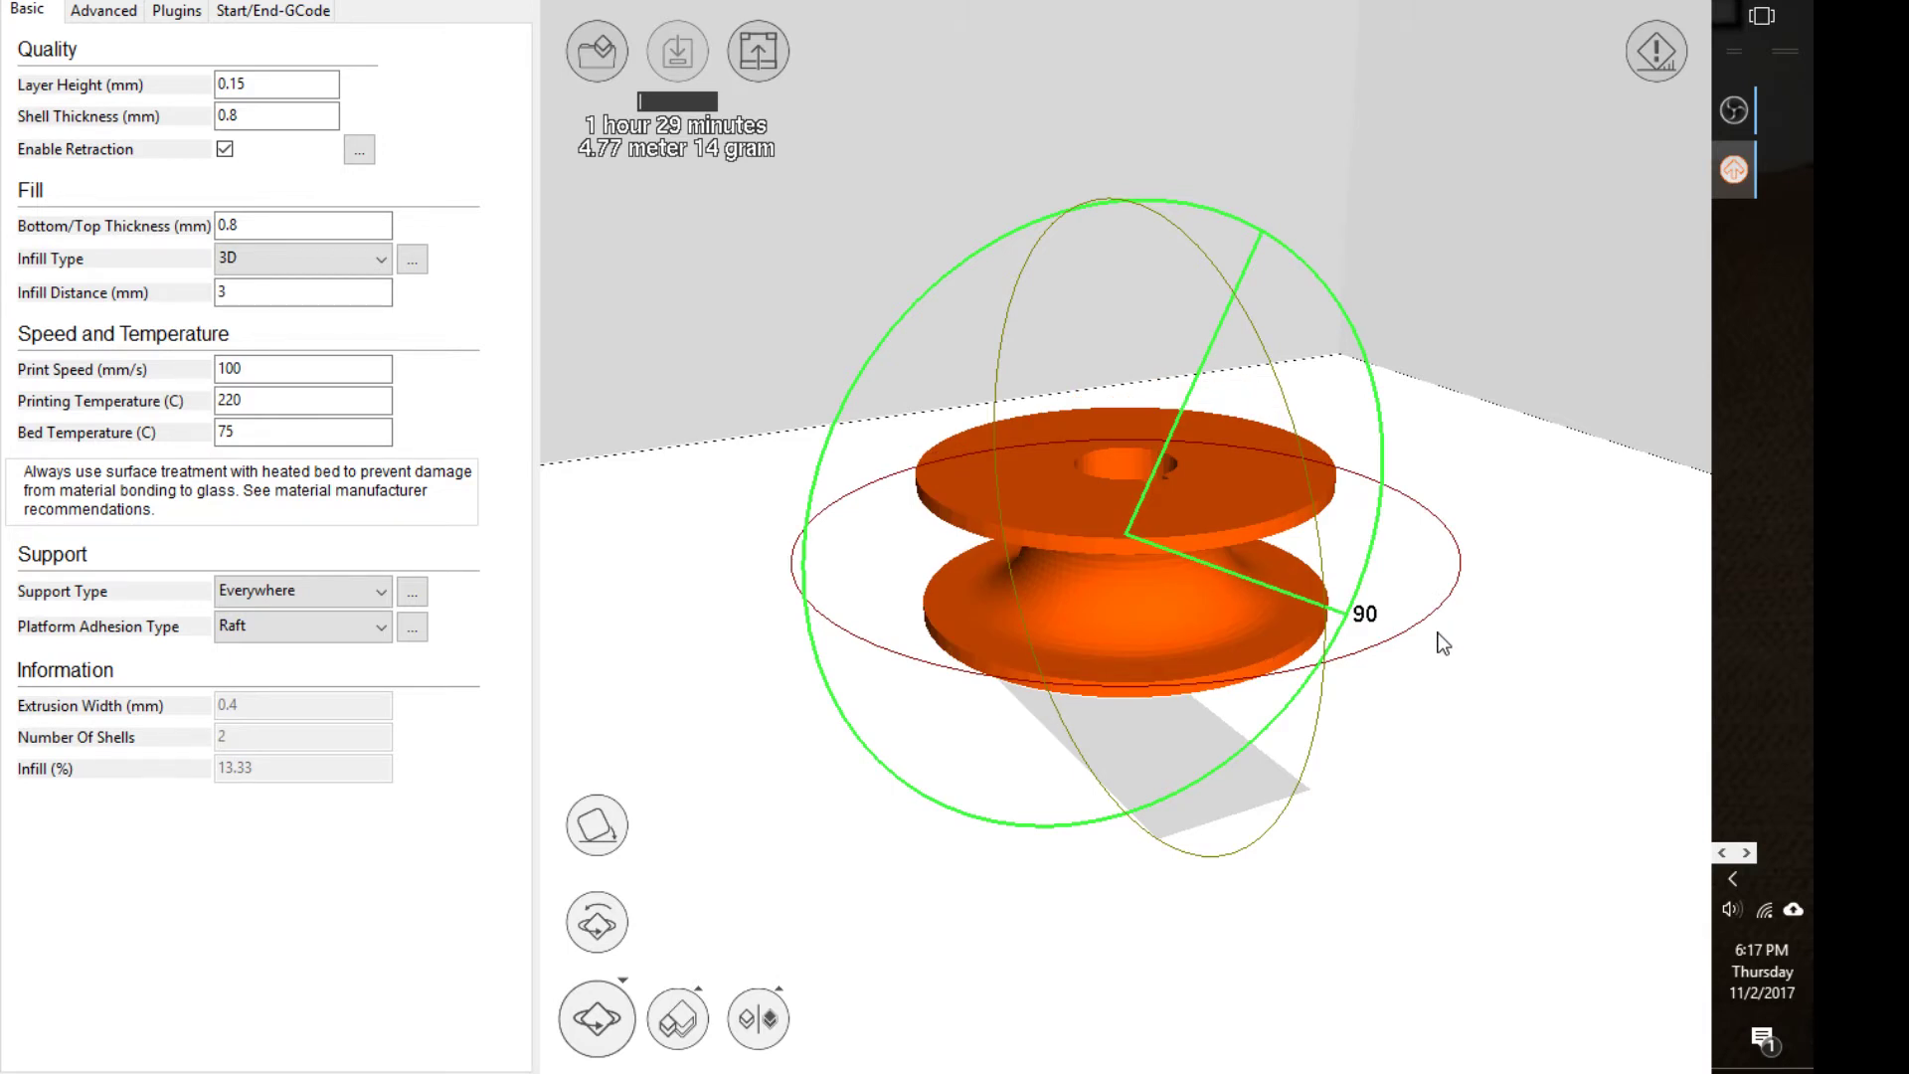
left_click_drag(1442, 644, 1442, 644)
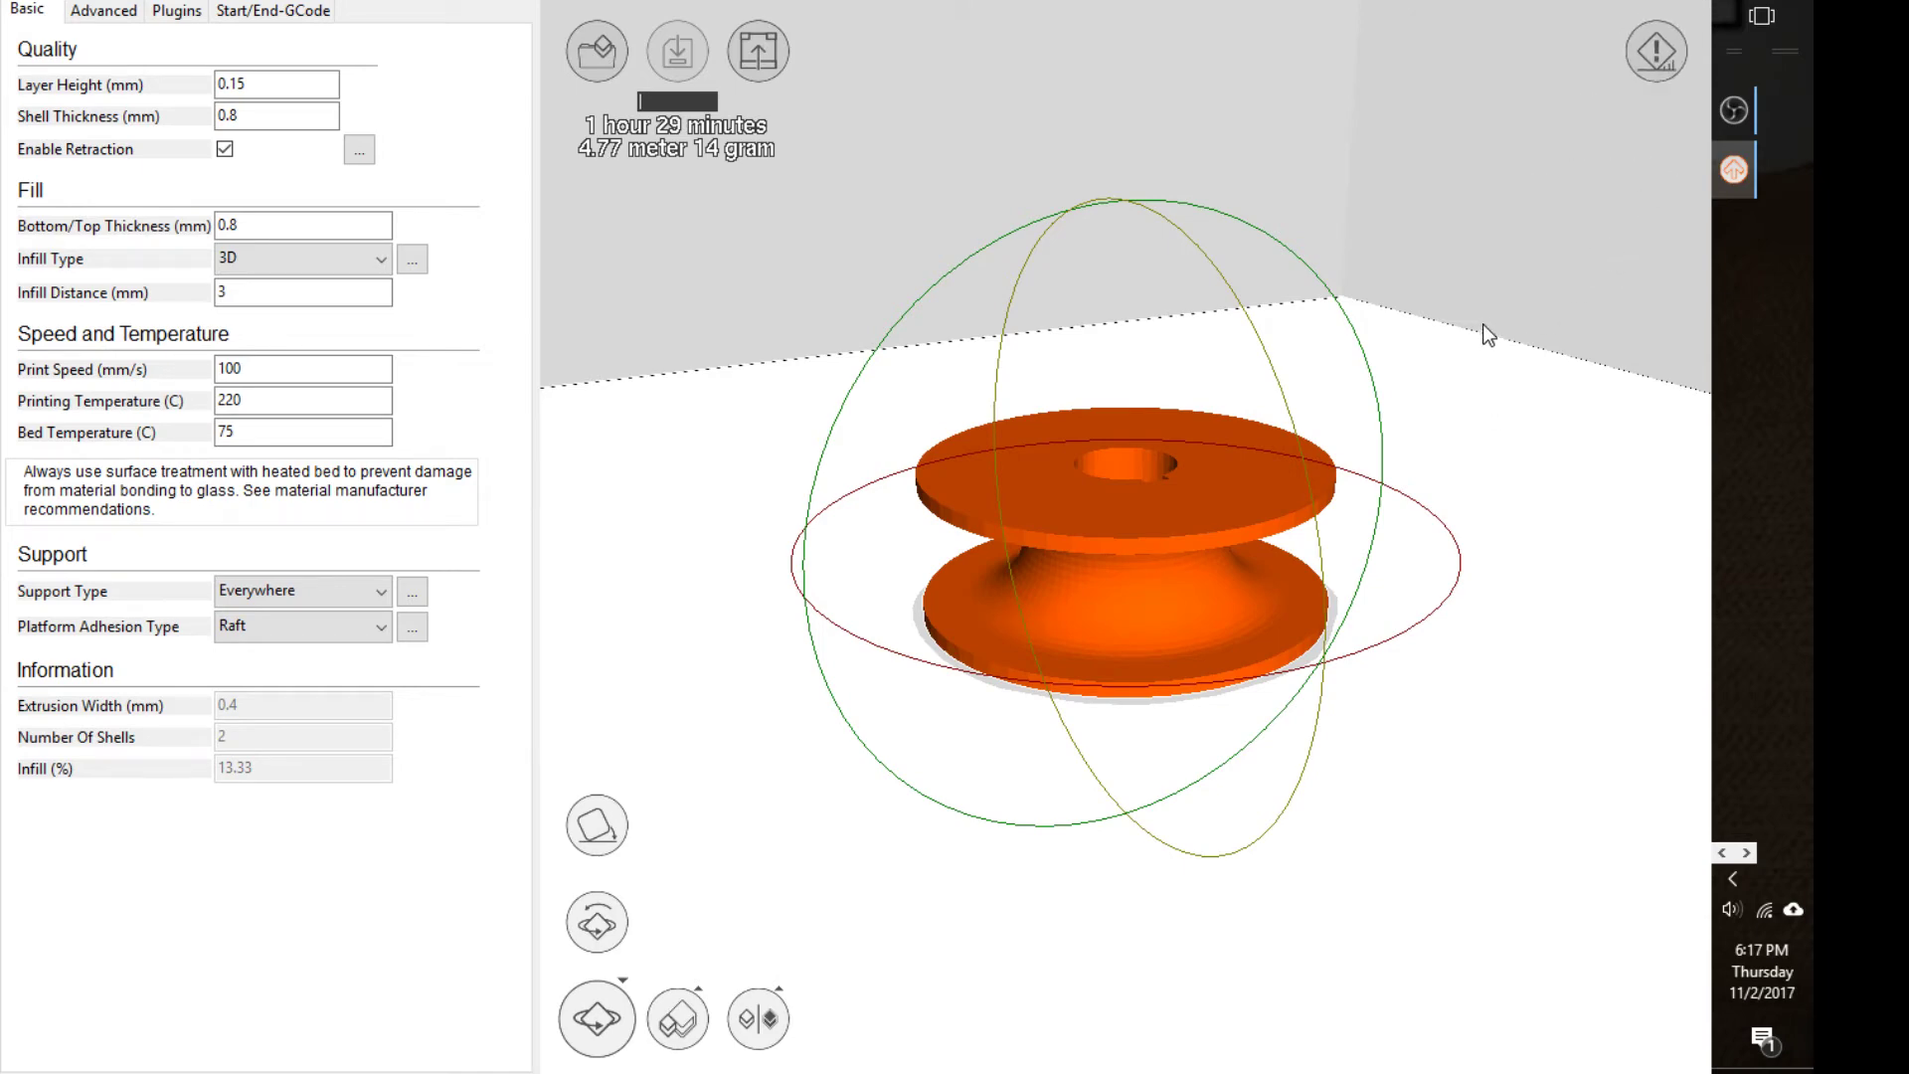
right_click_drag(1482, 324, 1461, 376)
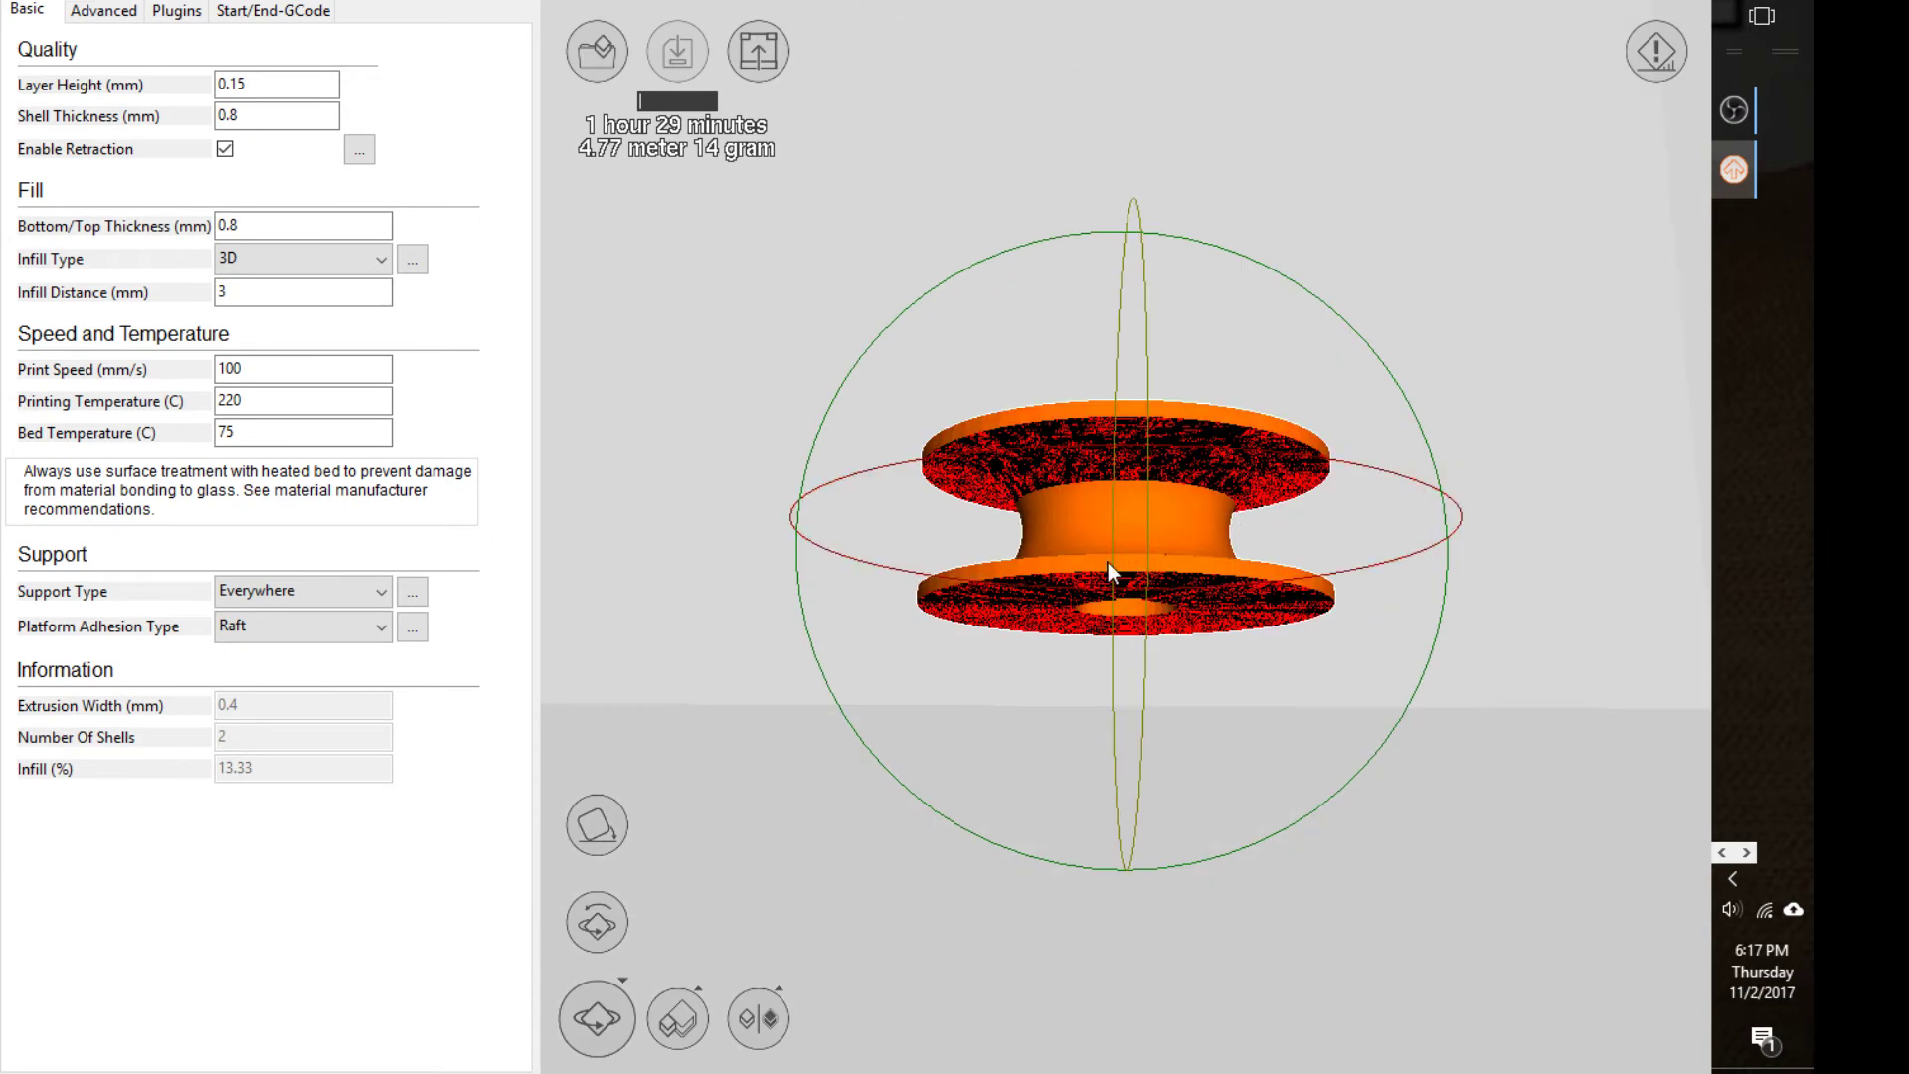
mouse_move(1358, 539)
right_mouse_down()
mouse_move(1326, 589)
mouse_move(1203, 601)
right_mouse_up()
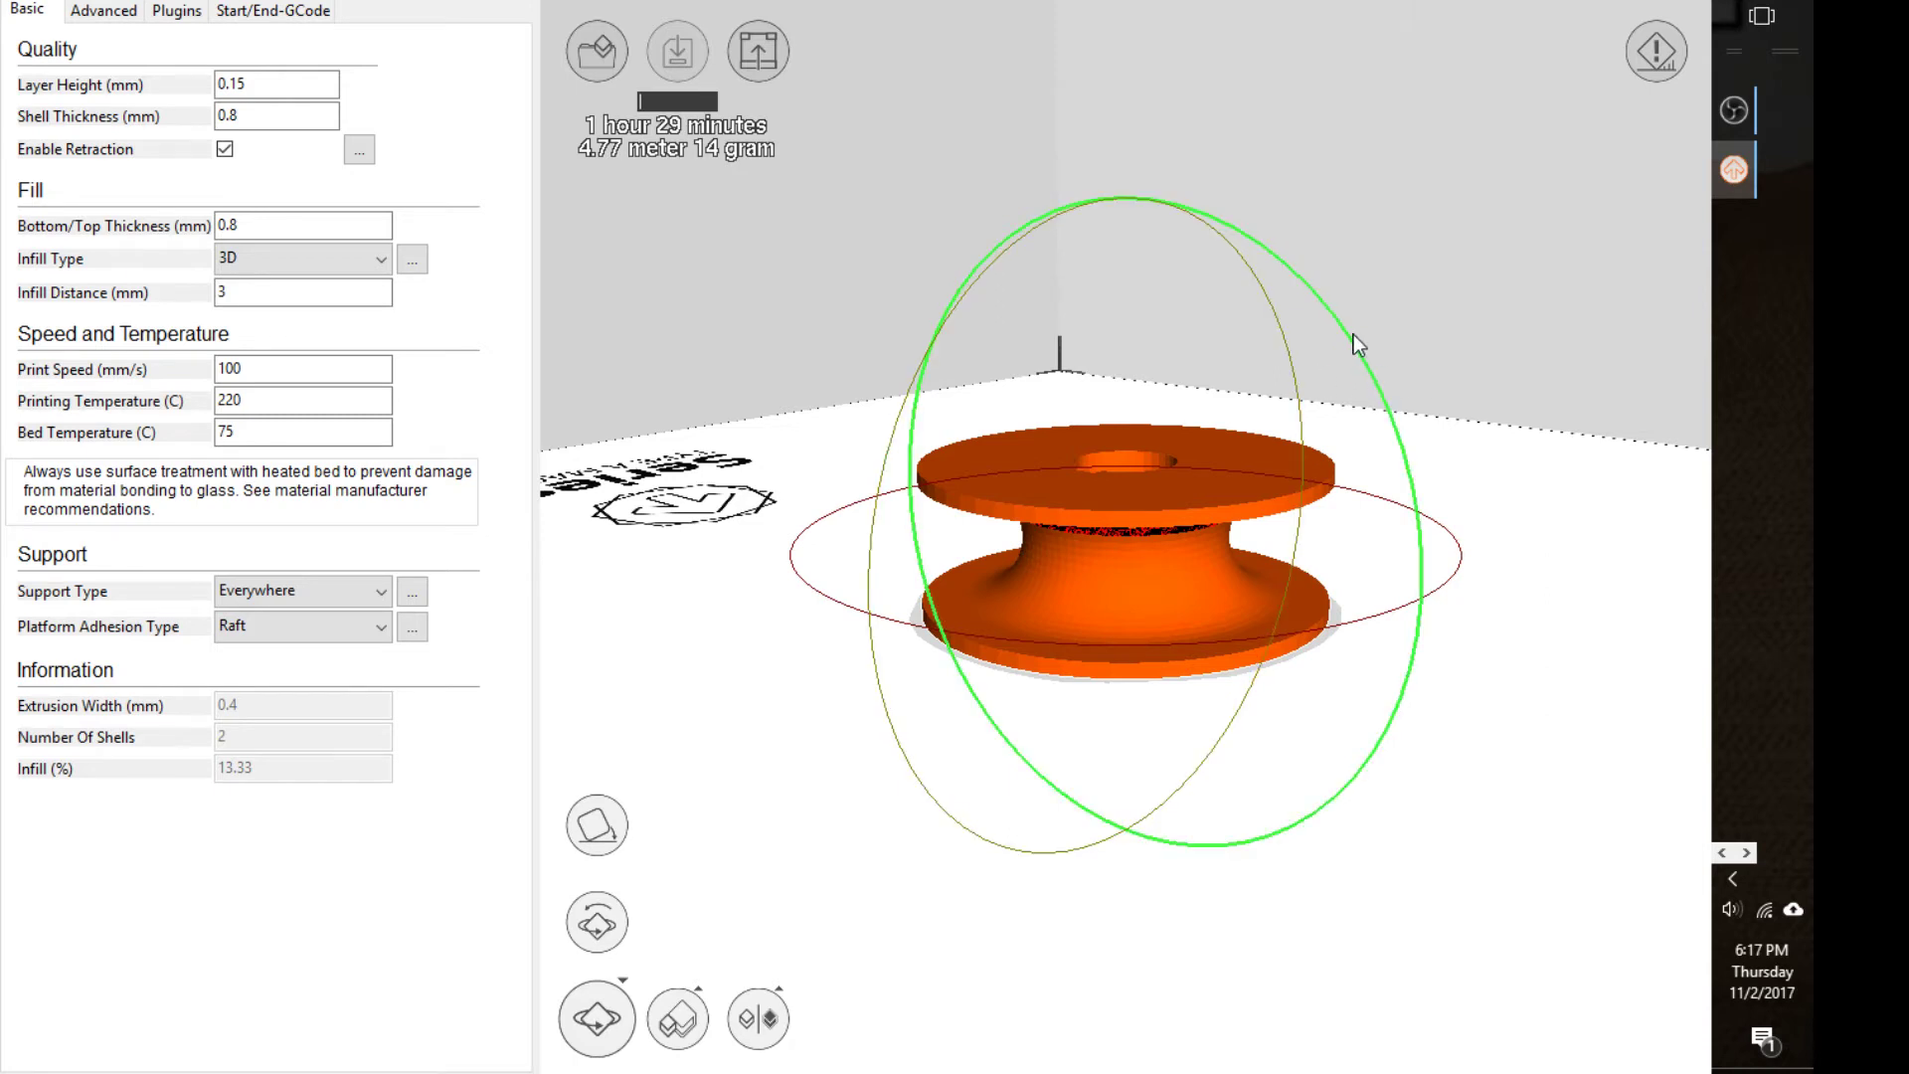
Reset all object transformations to undo the pulley's rotations
left_click_drag(1353, 334, 1310, 443)
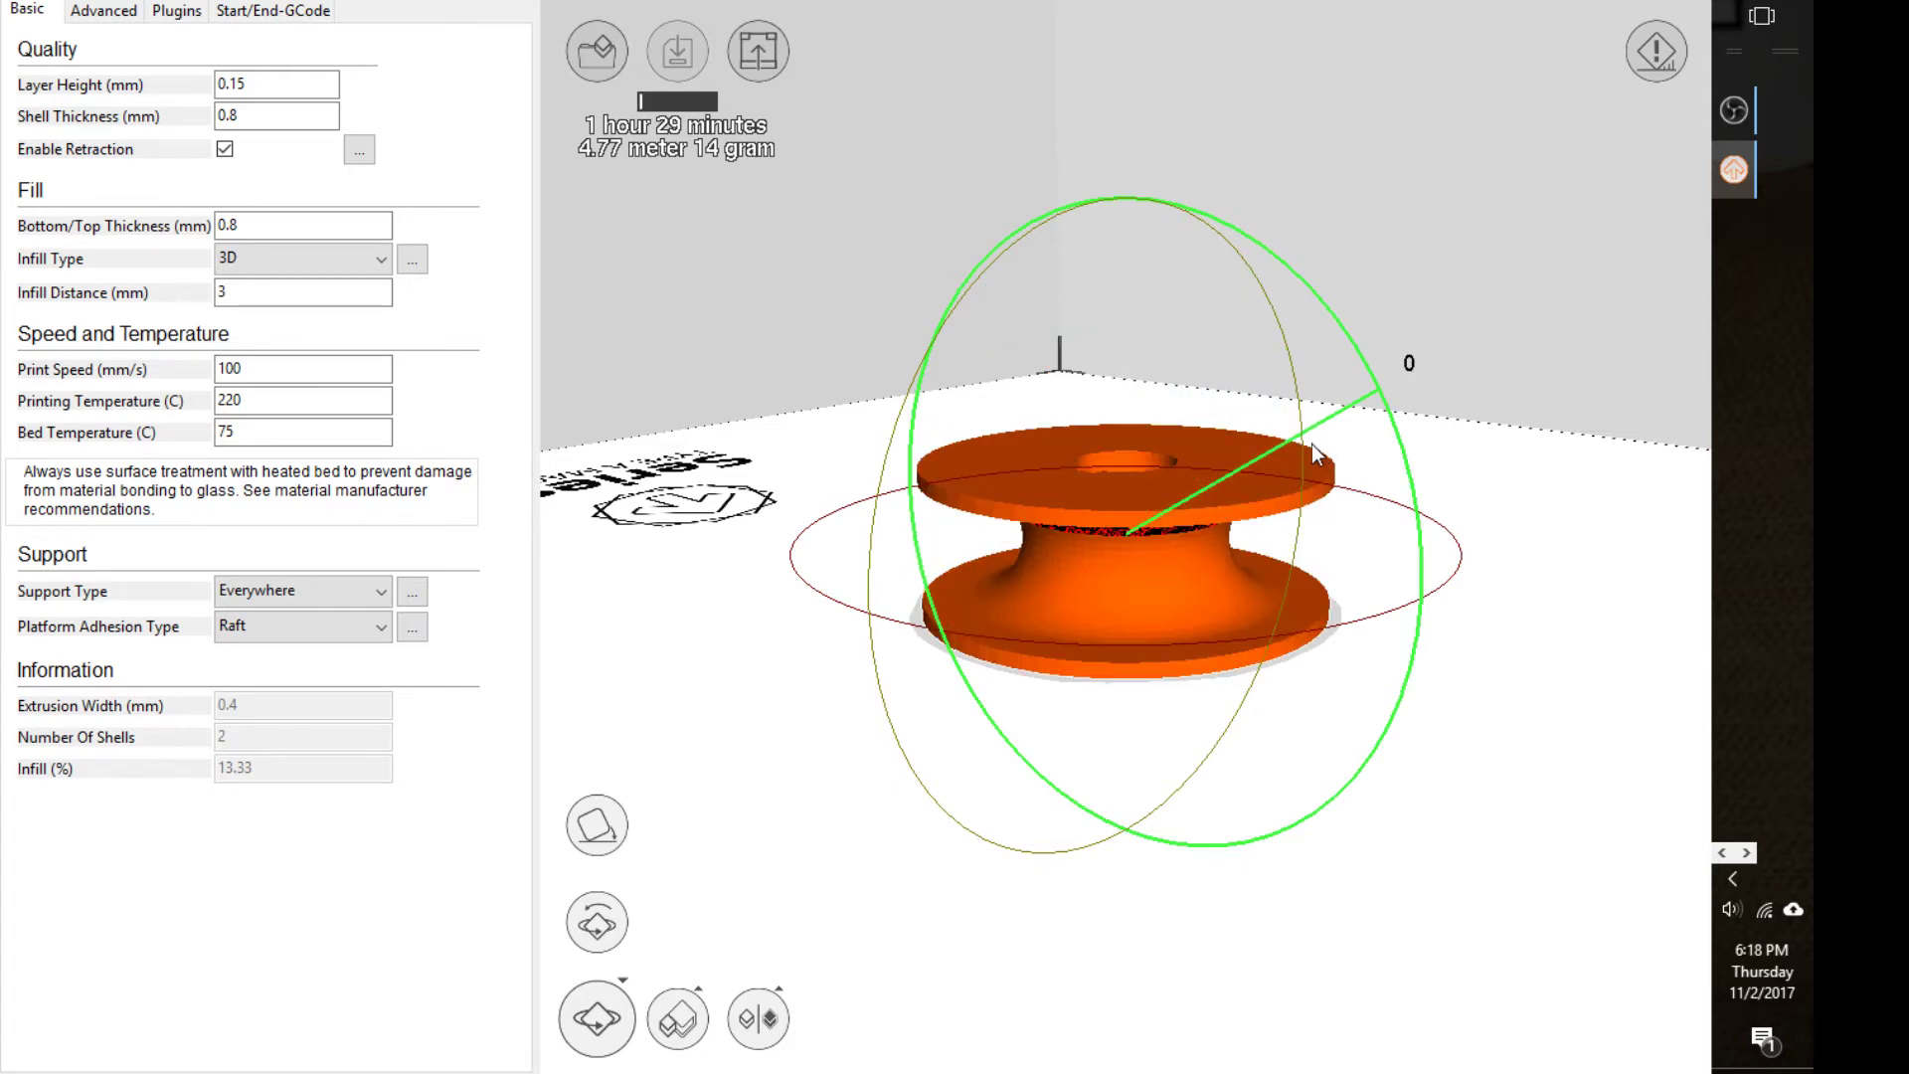
right_click(1203, 509)
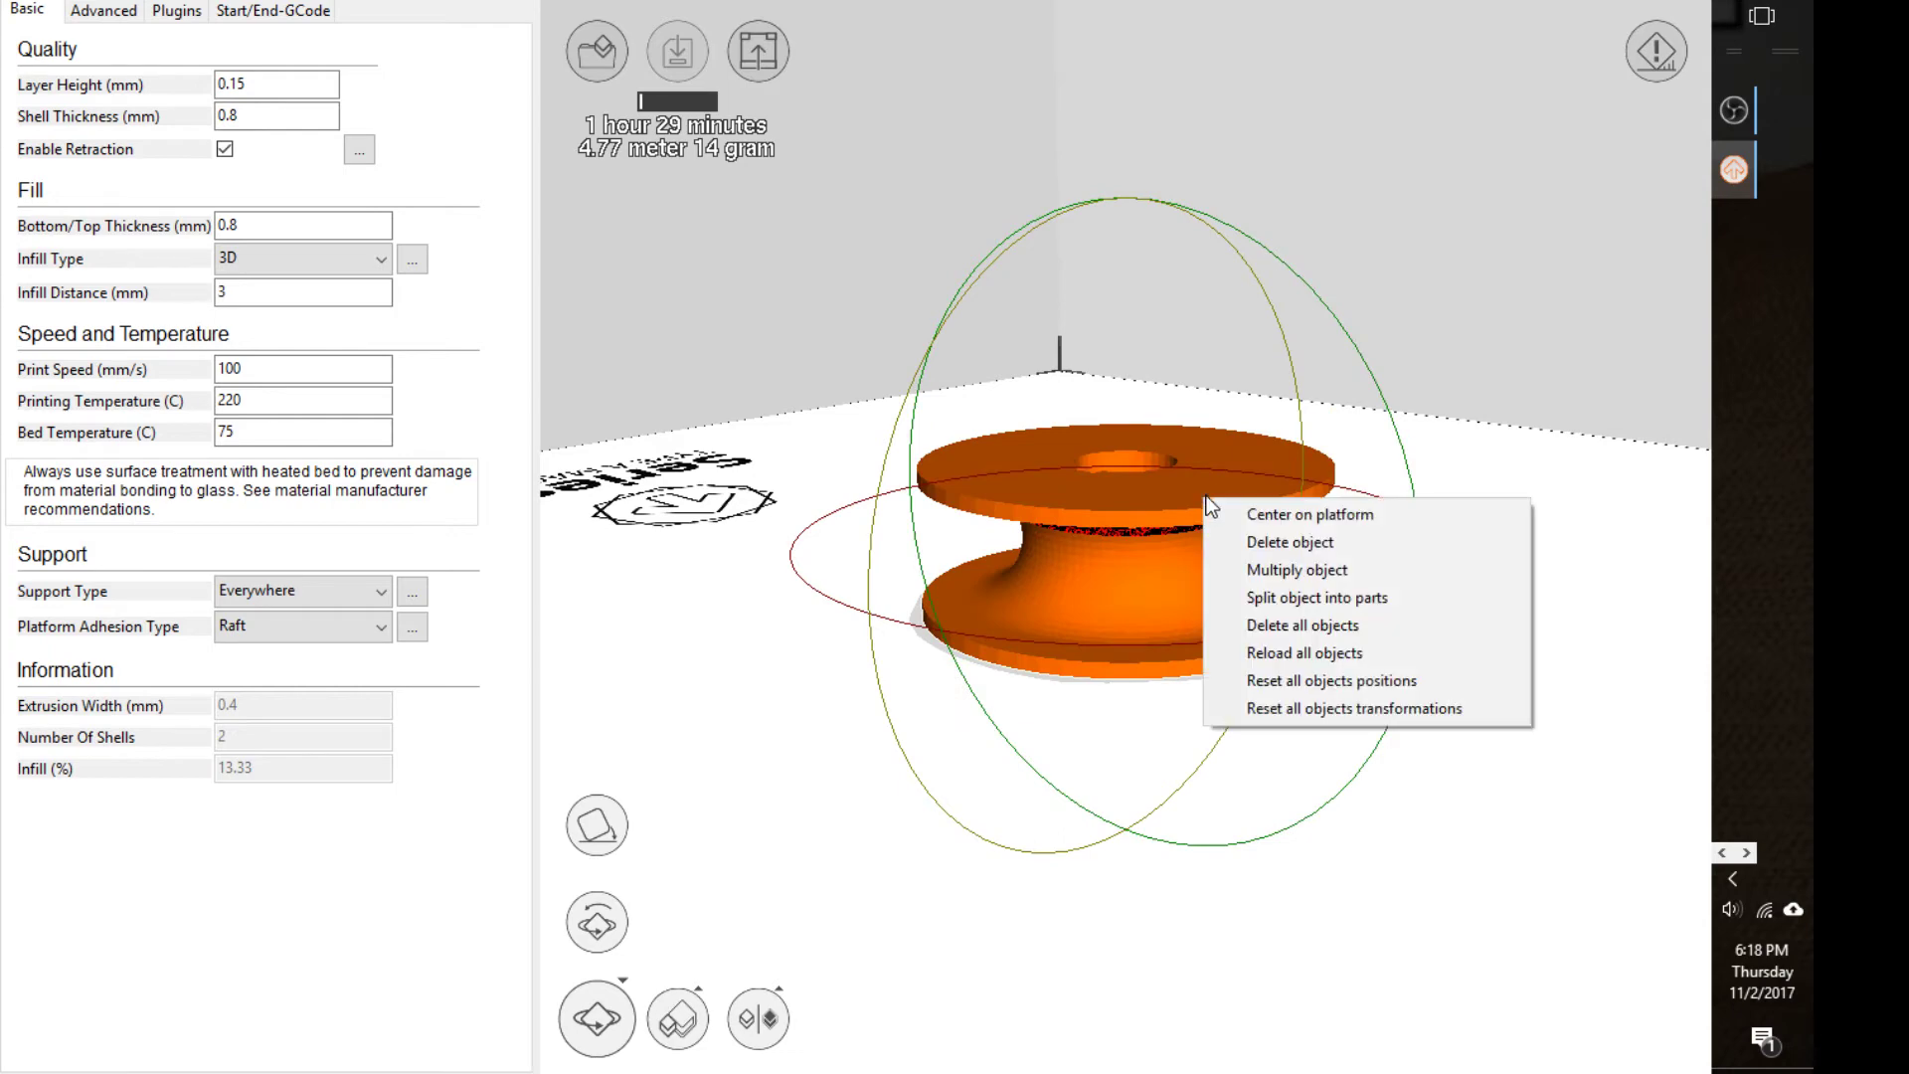
left_click(1304, 708)
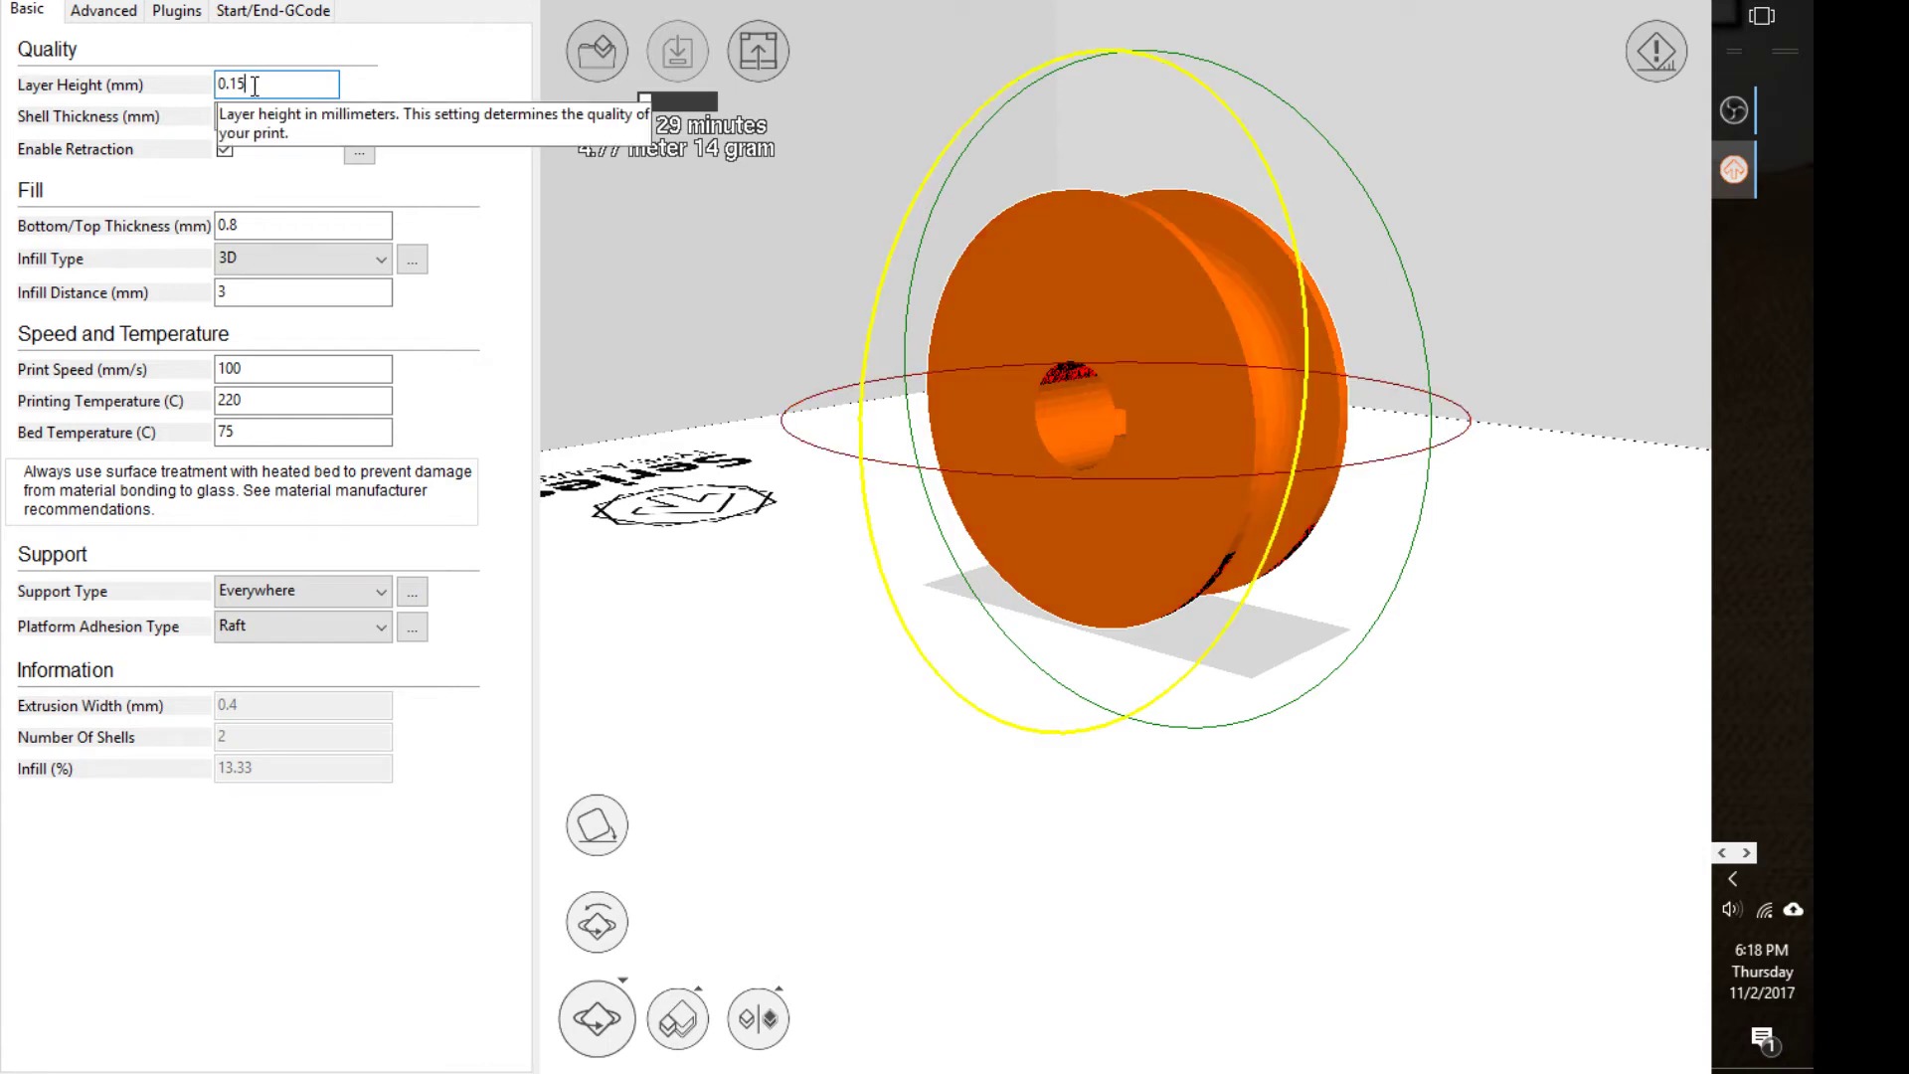
Review the layer height, shell thickness and bottom/top thickness settings and the available infill types, keeping 3D infill
double_click(334, 84)
left_click_drag(261, 85, 232, 87)
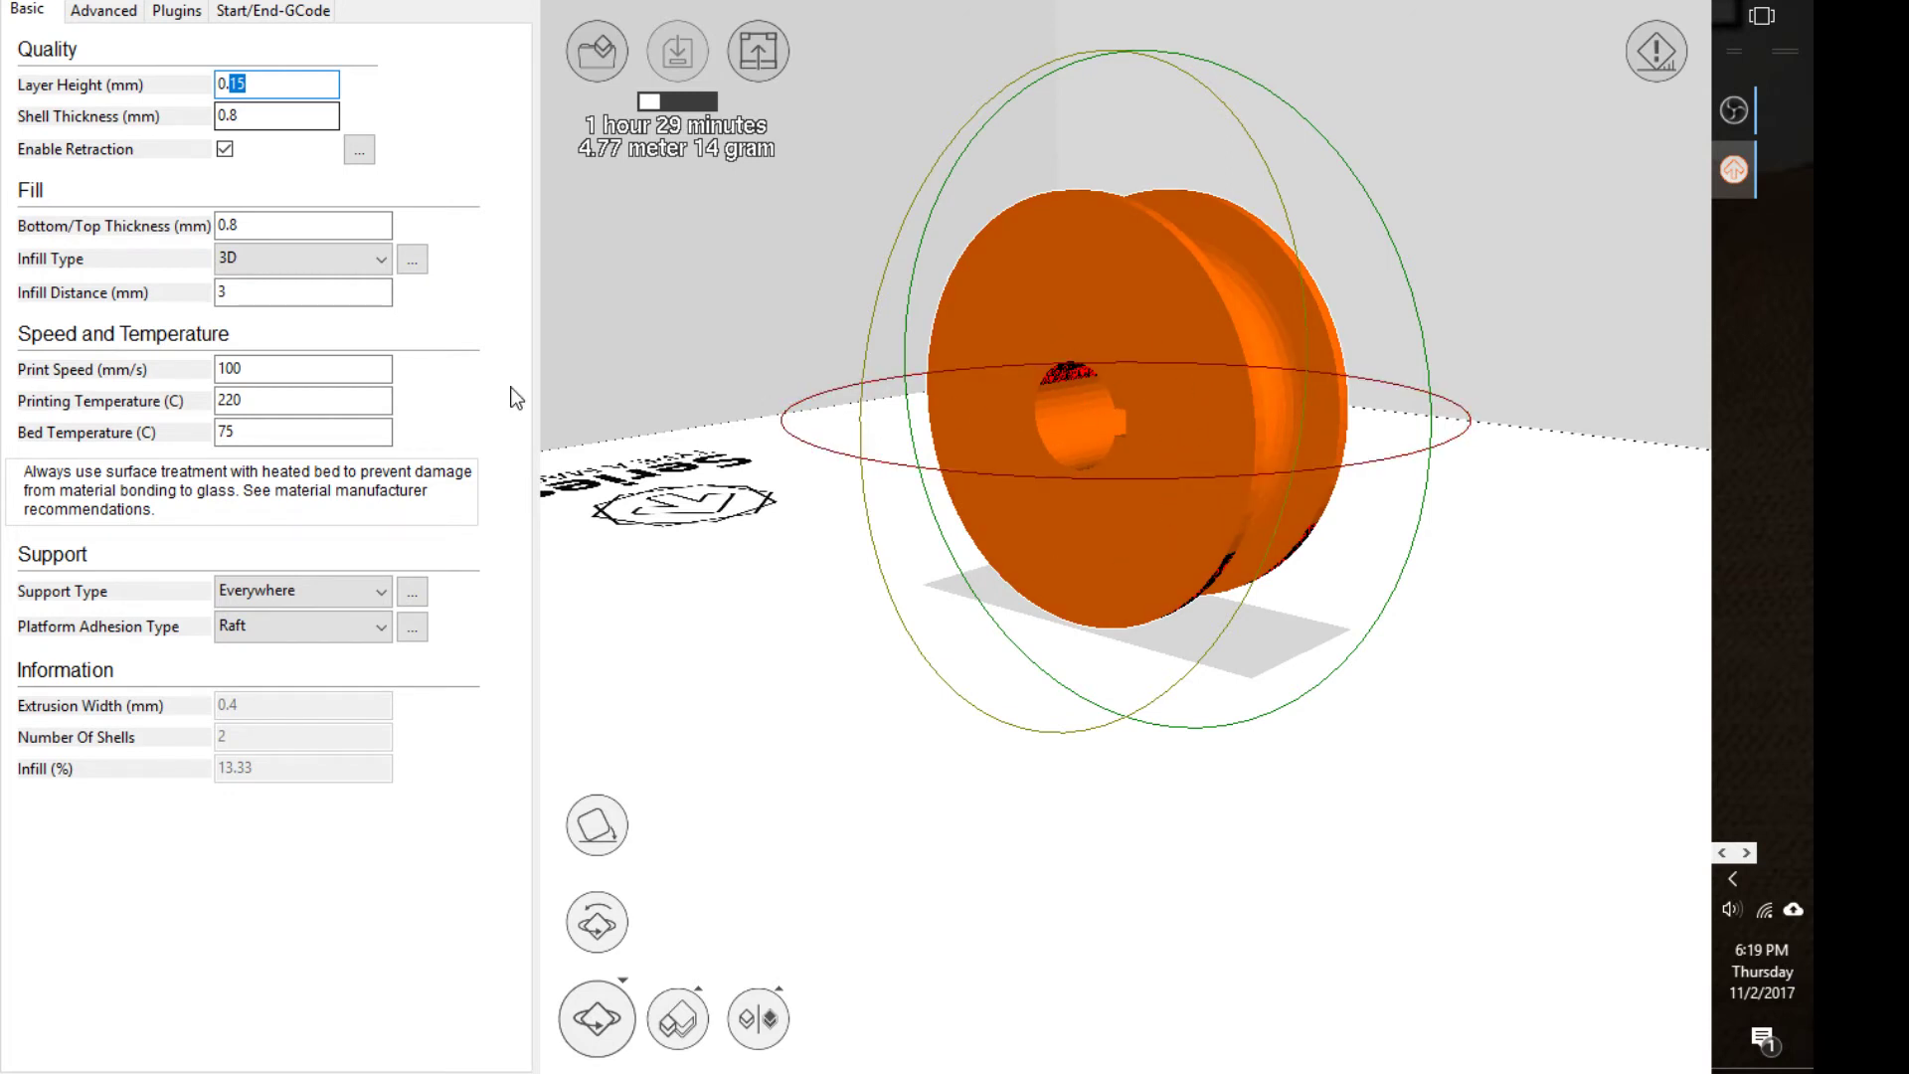
left_click(243, 114)
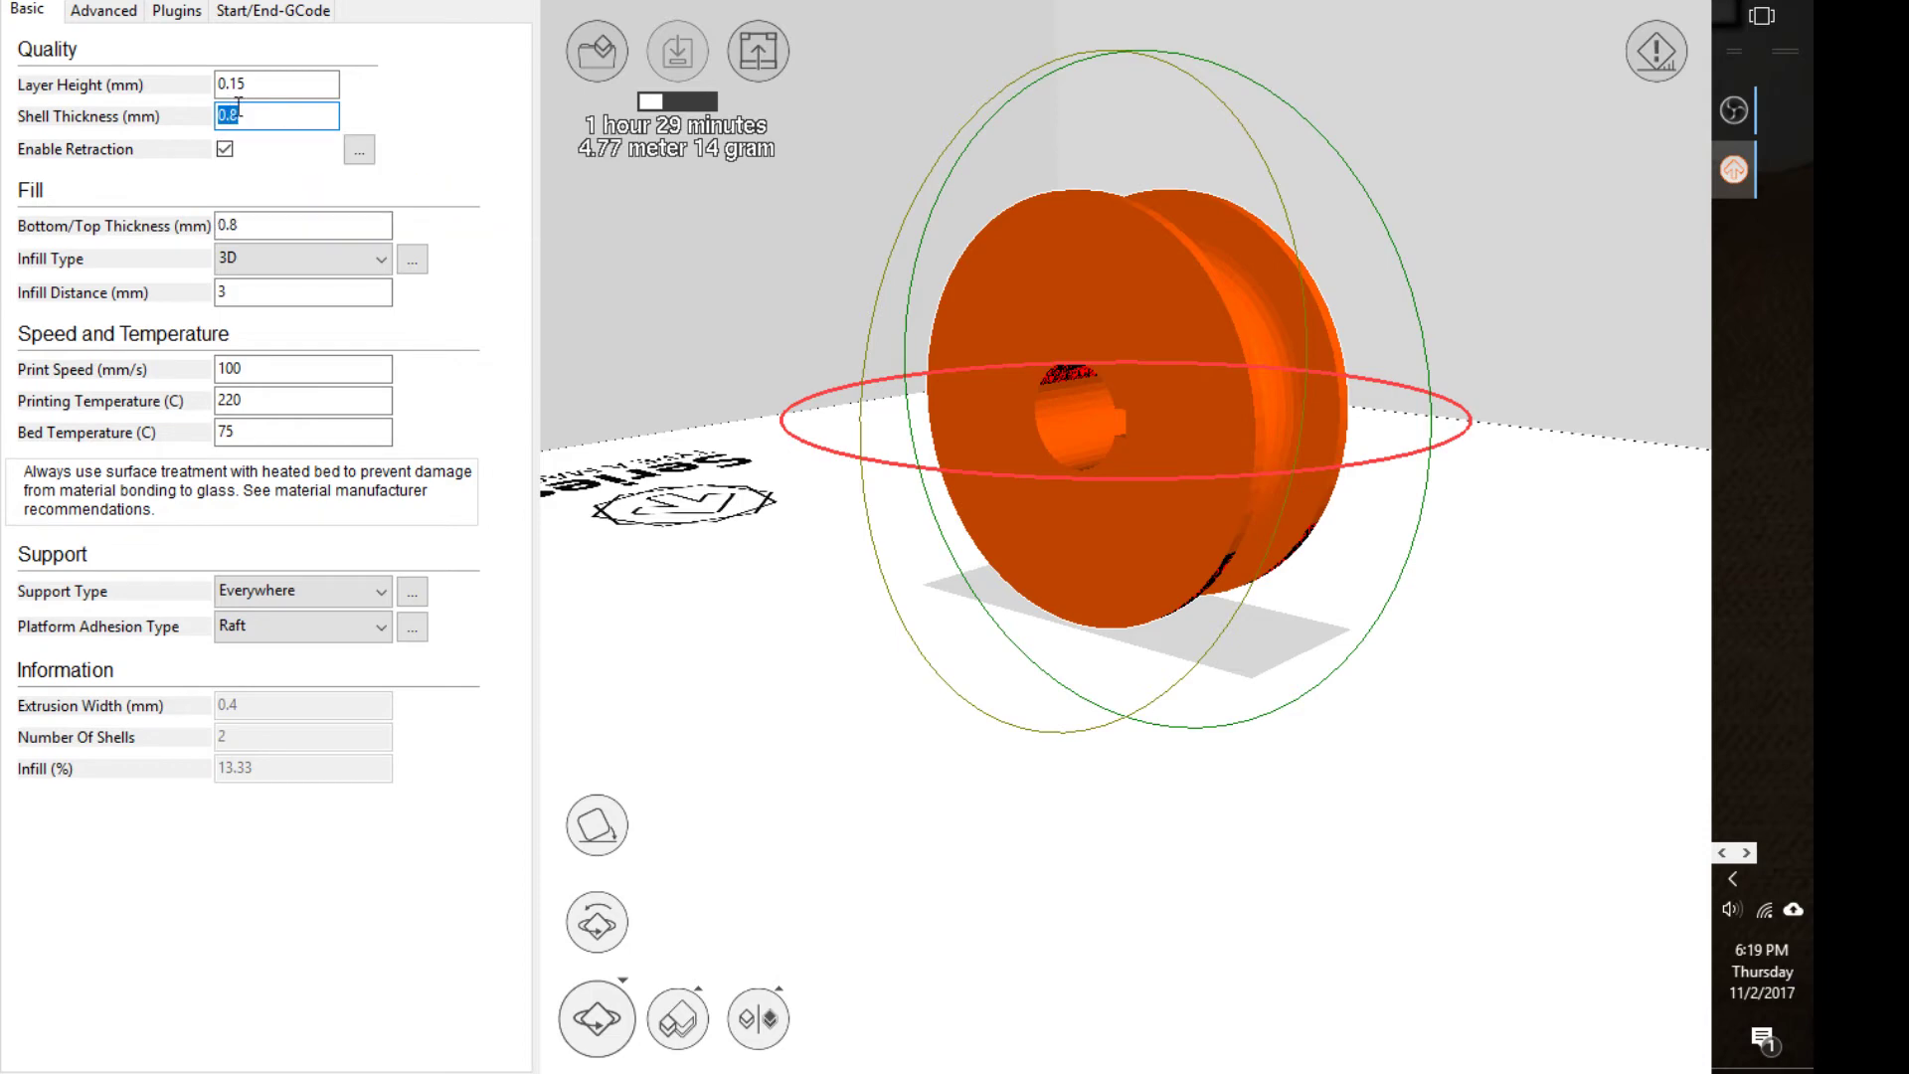
left_click_drag(240, 112, 228, 115)
left_click(283, 227)
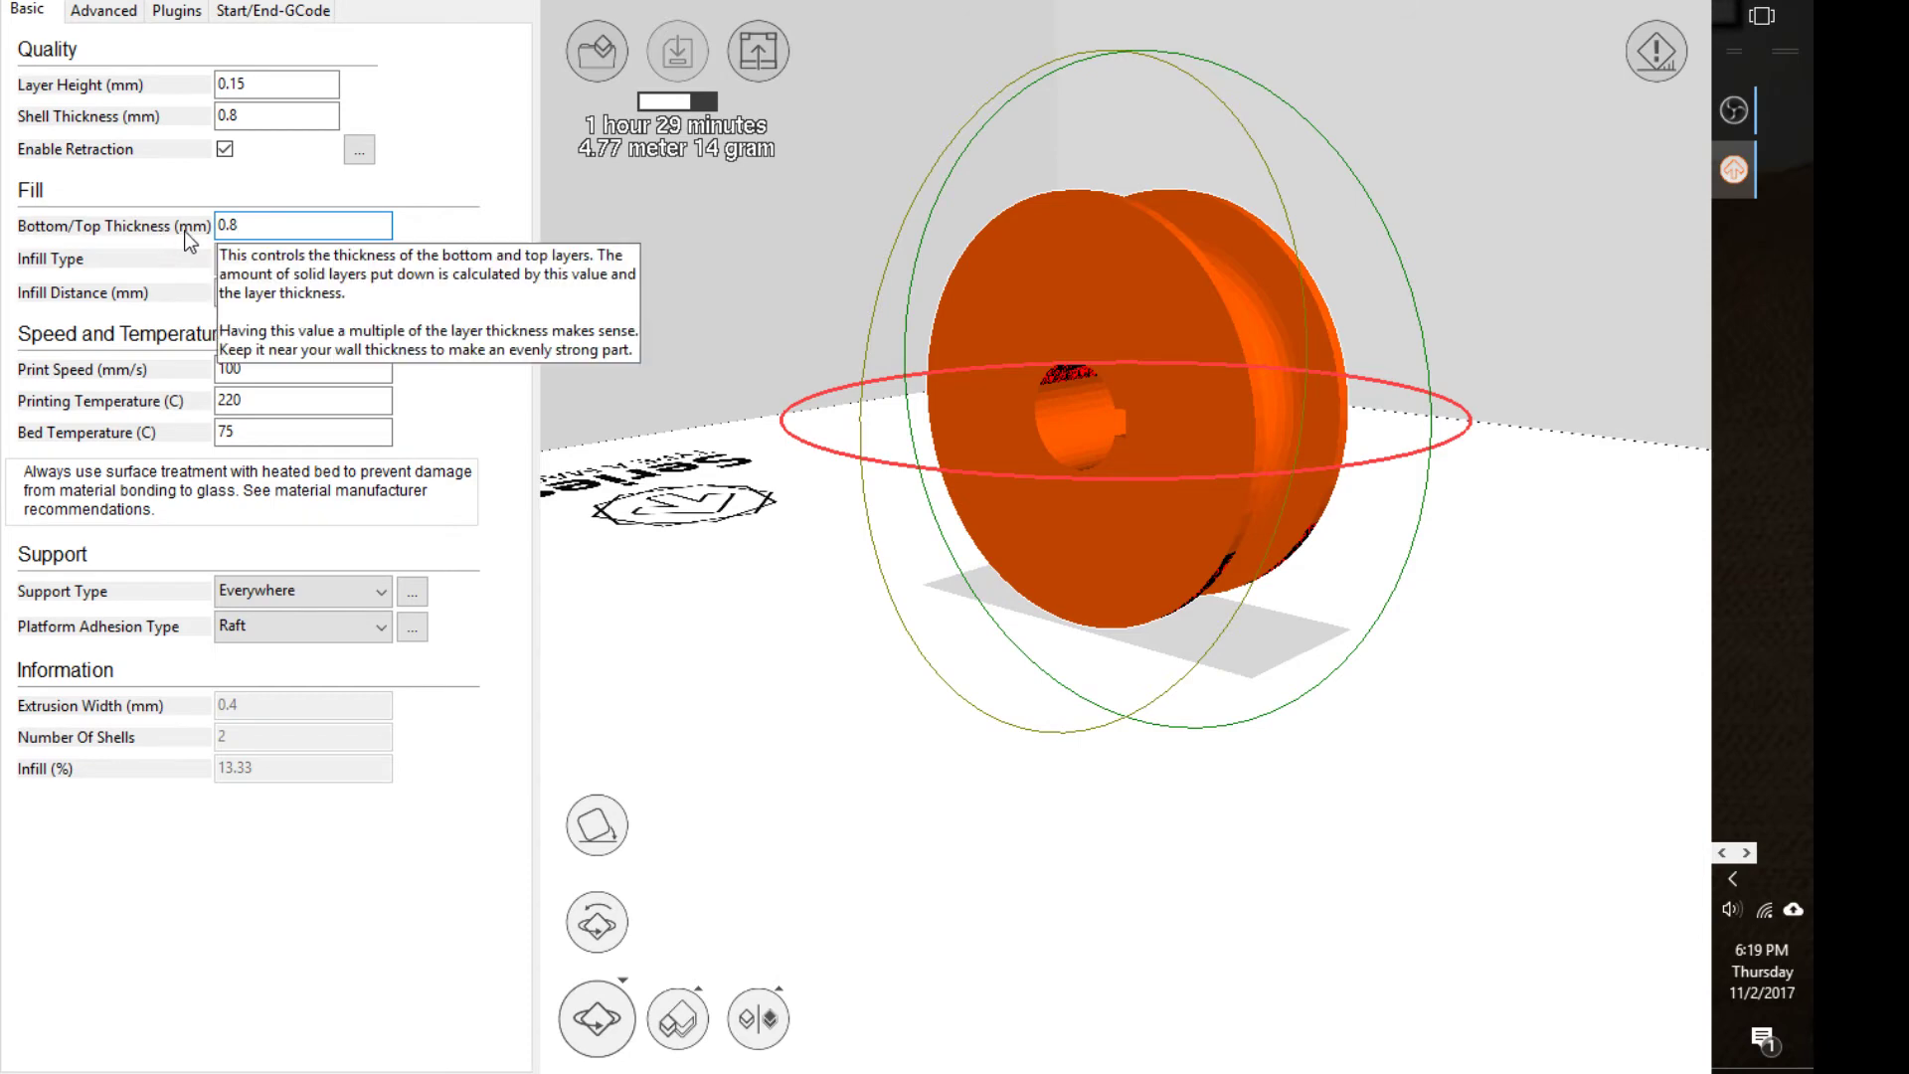
left_click(257, 113)
left_click(250, 220)
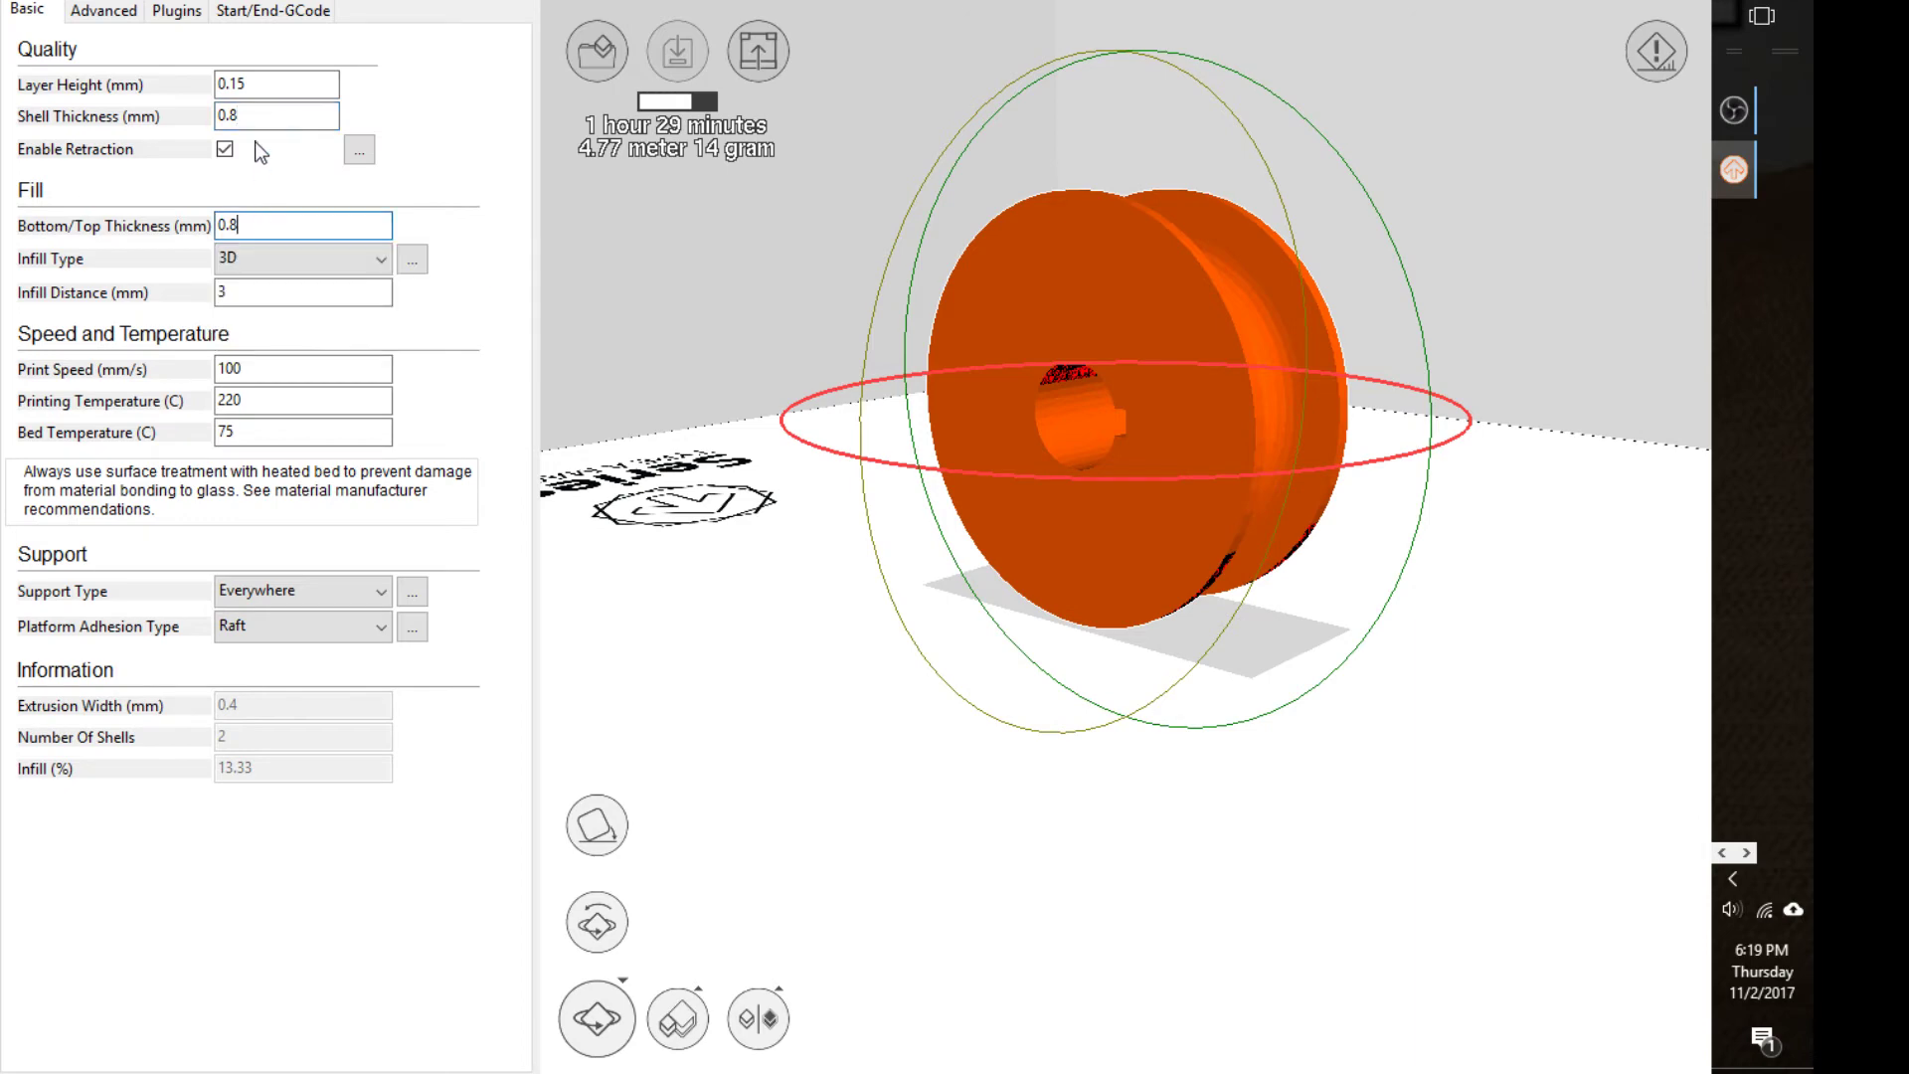
left_click(245, 262)
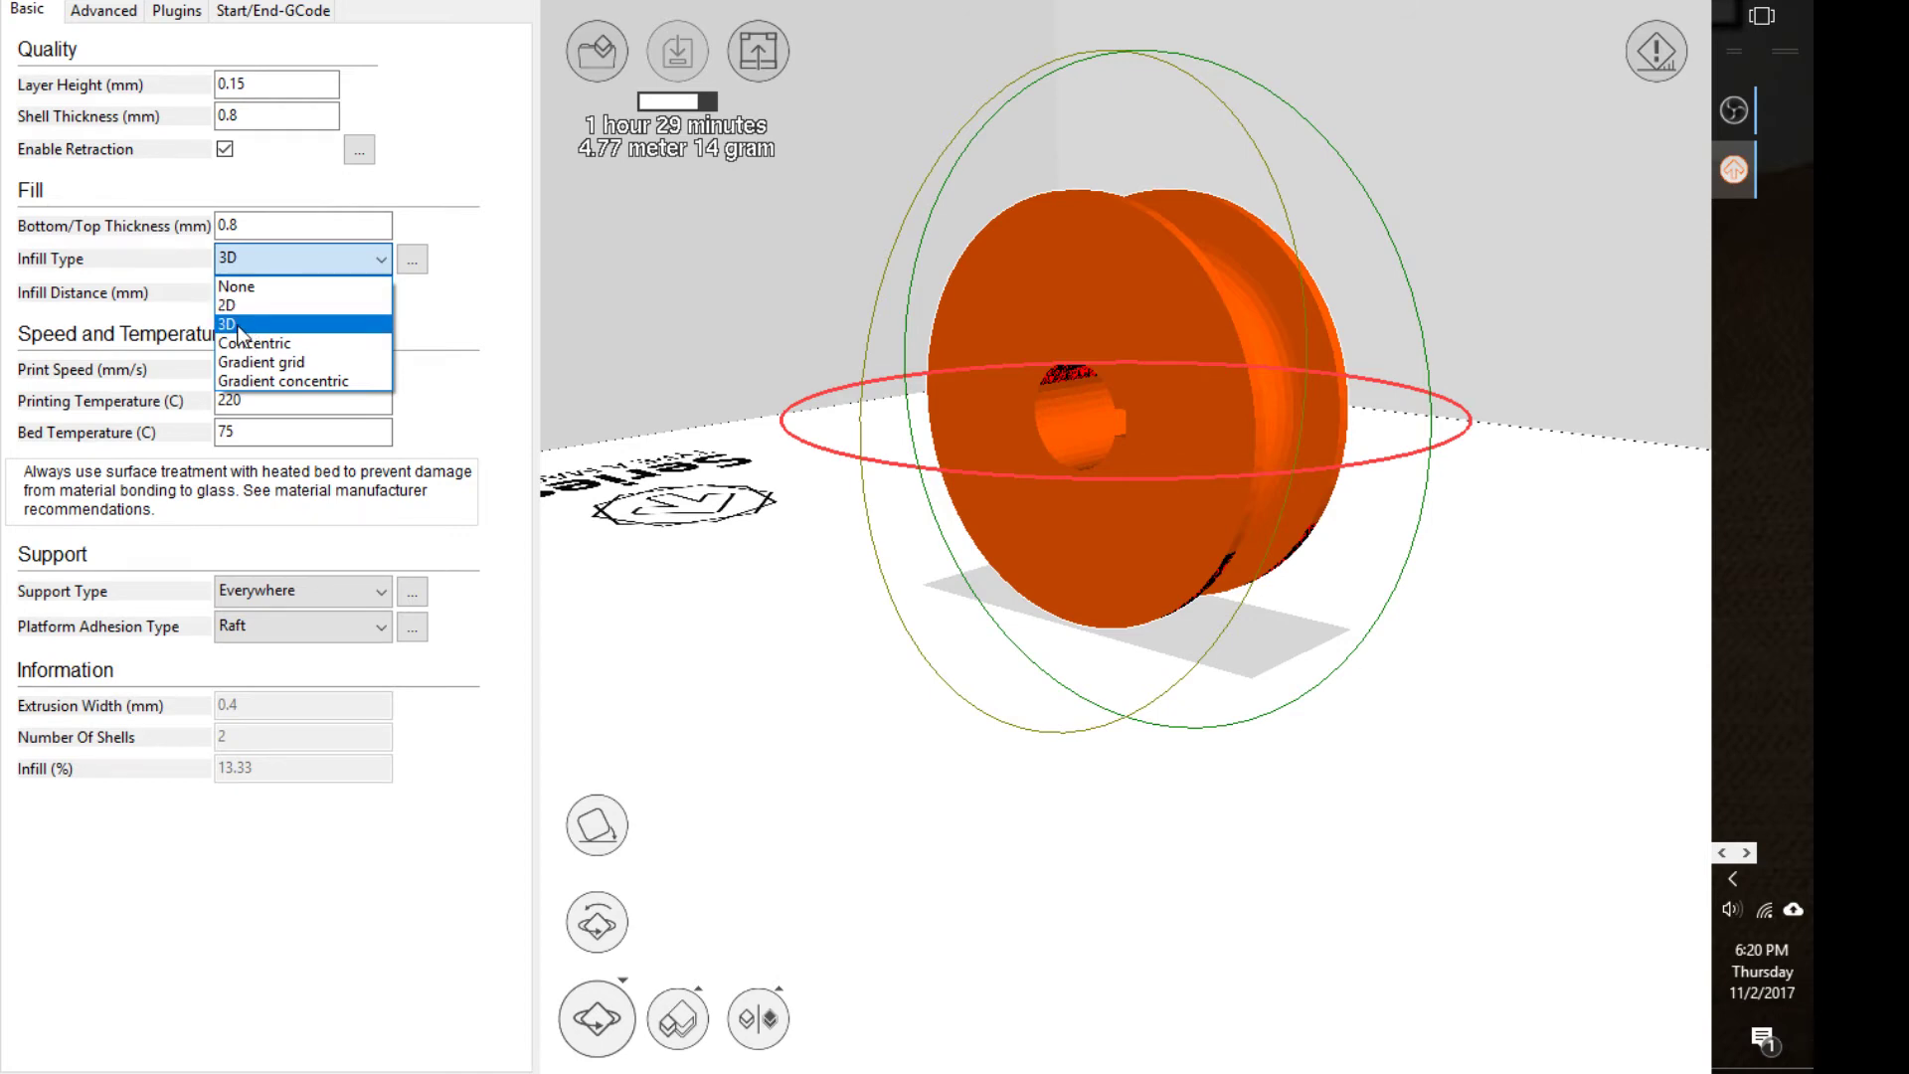
left_click(239, 324)
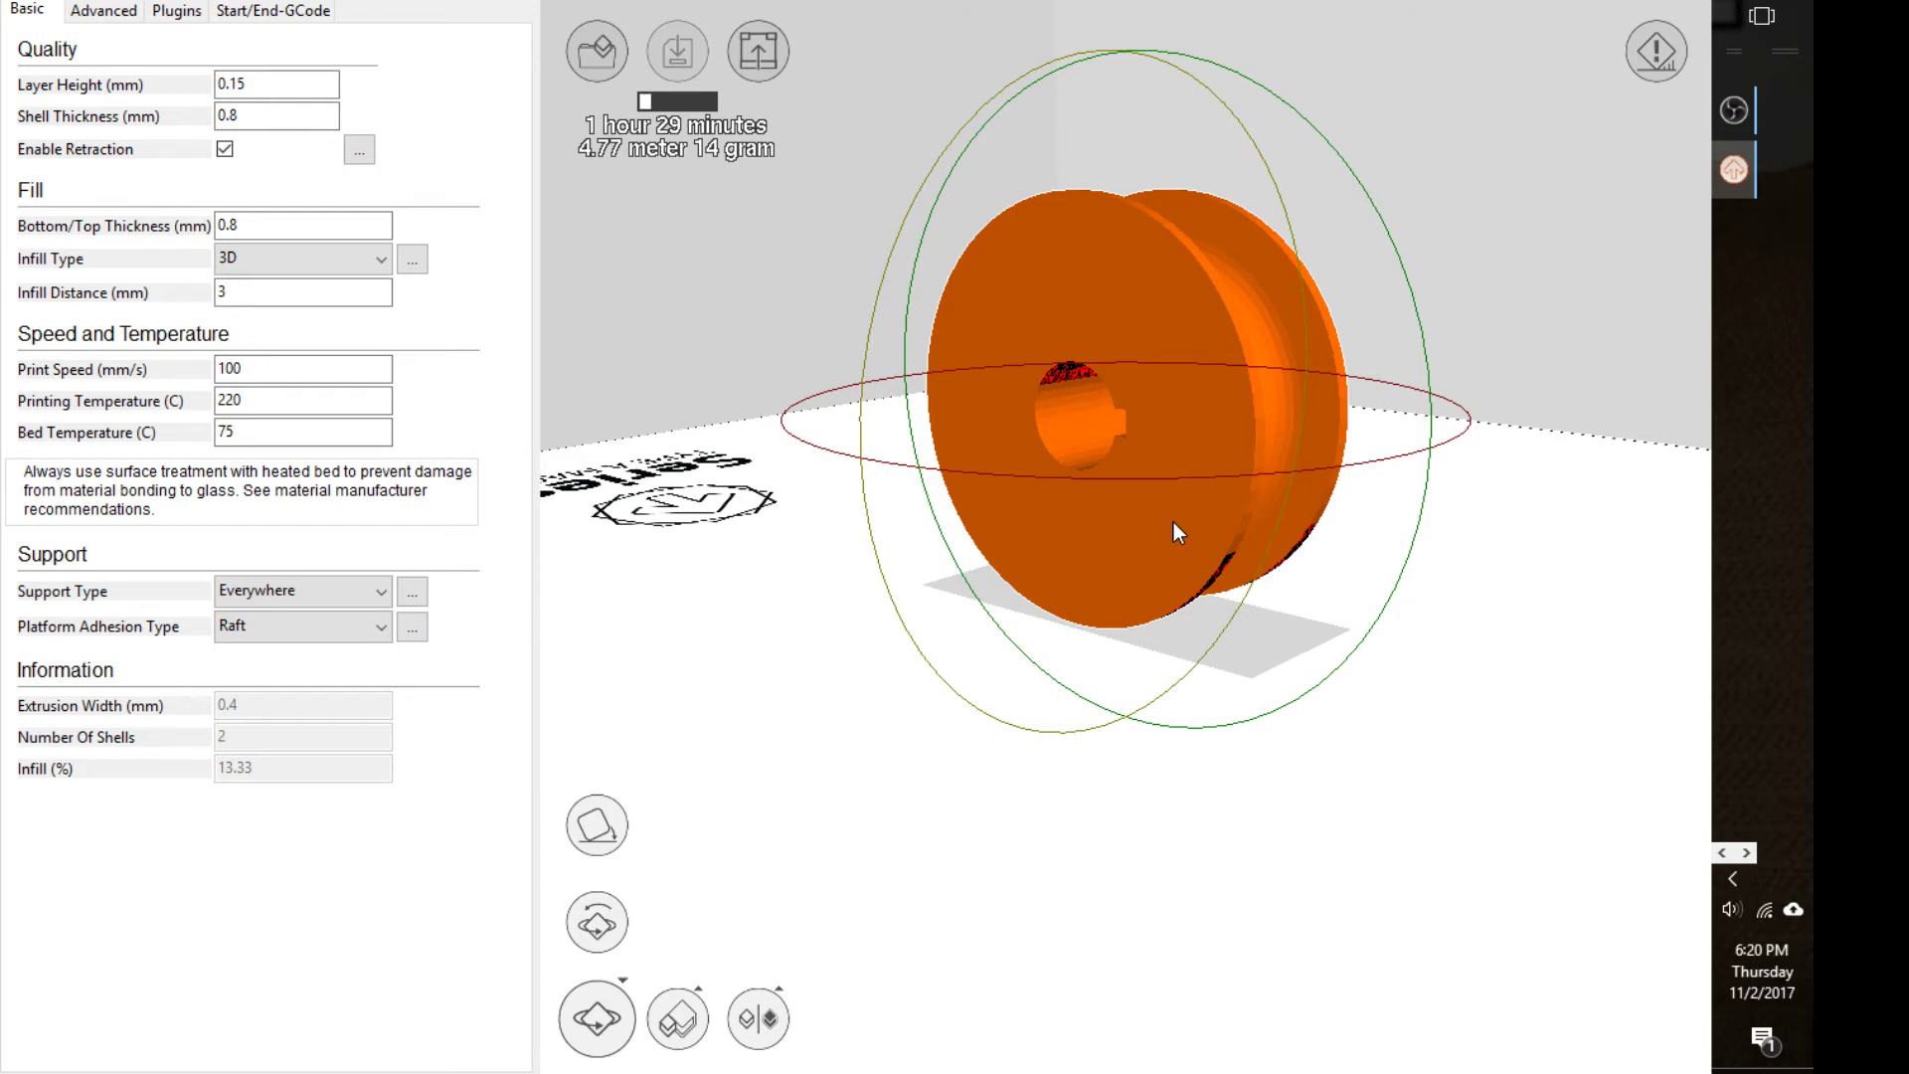
Try infill distances of 2, 1, .5, .2 and .4 mm and compare the resulting infill percentages
double_click(298, 292)
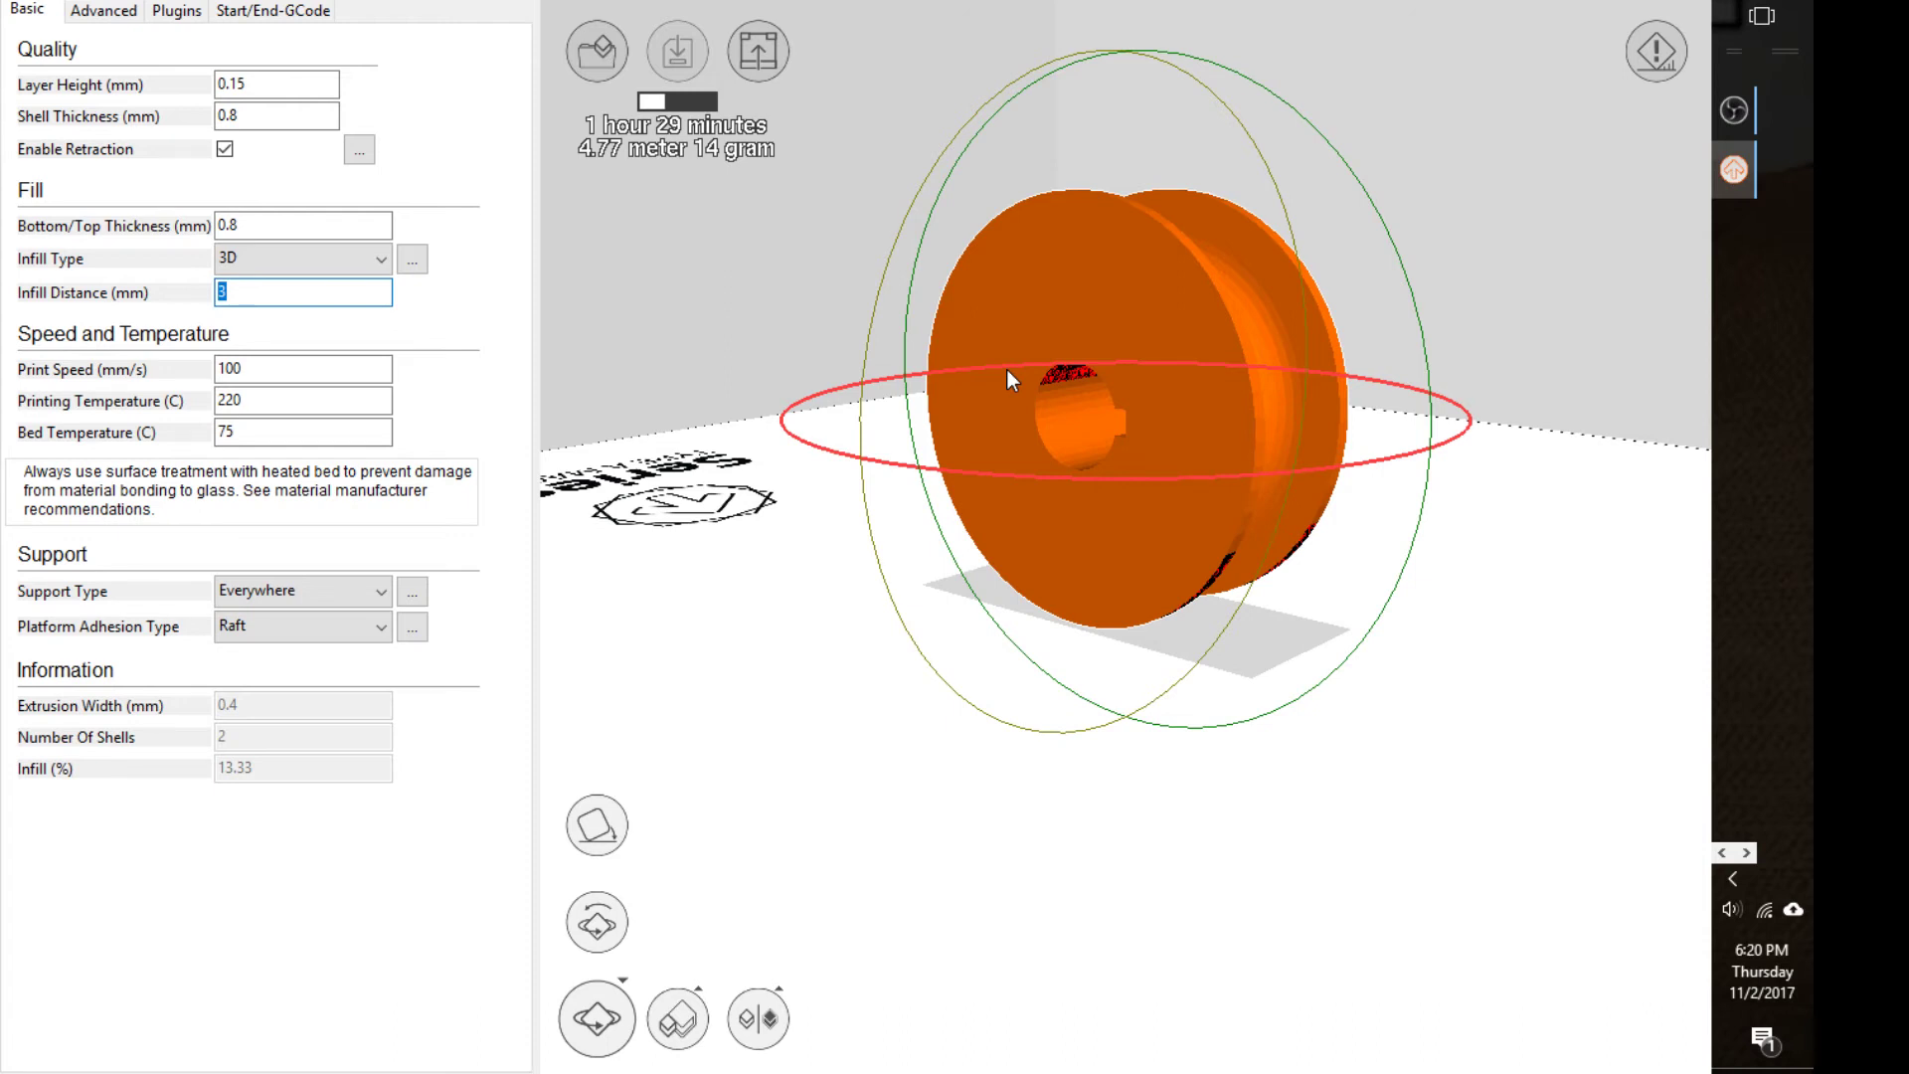
type("2")
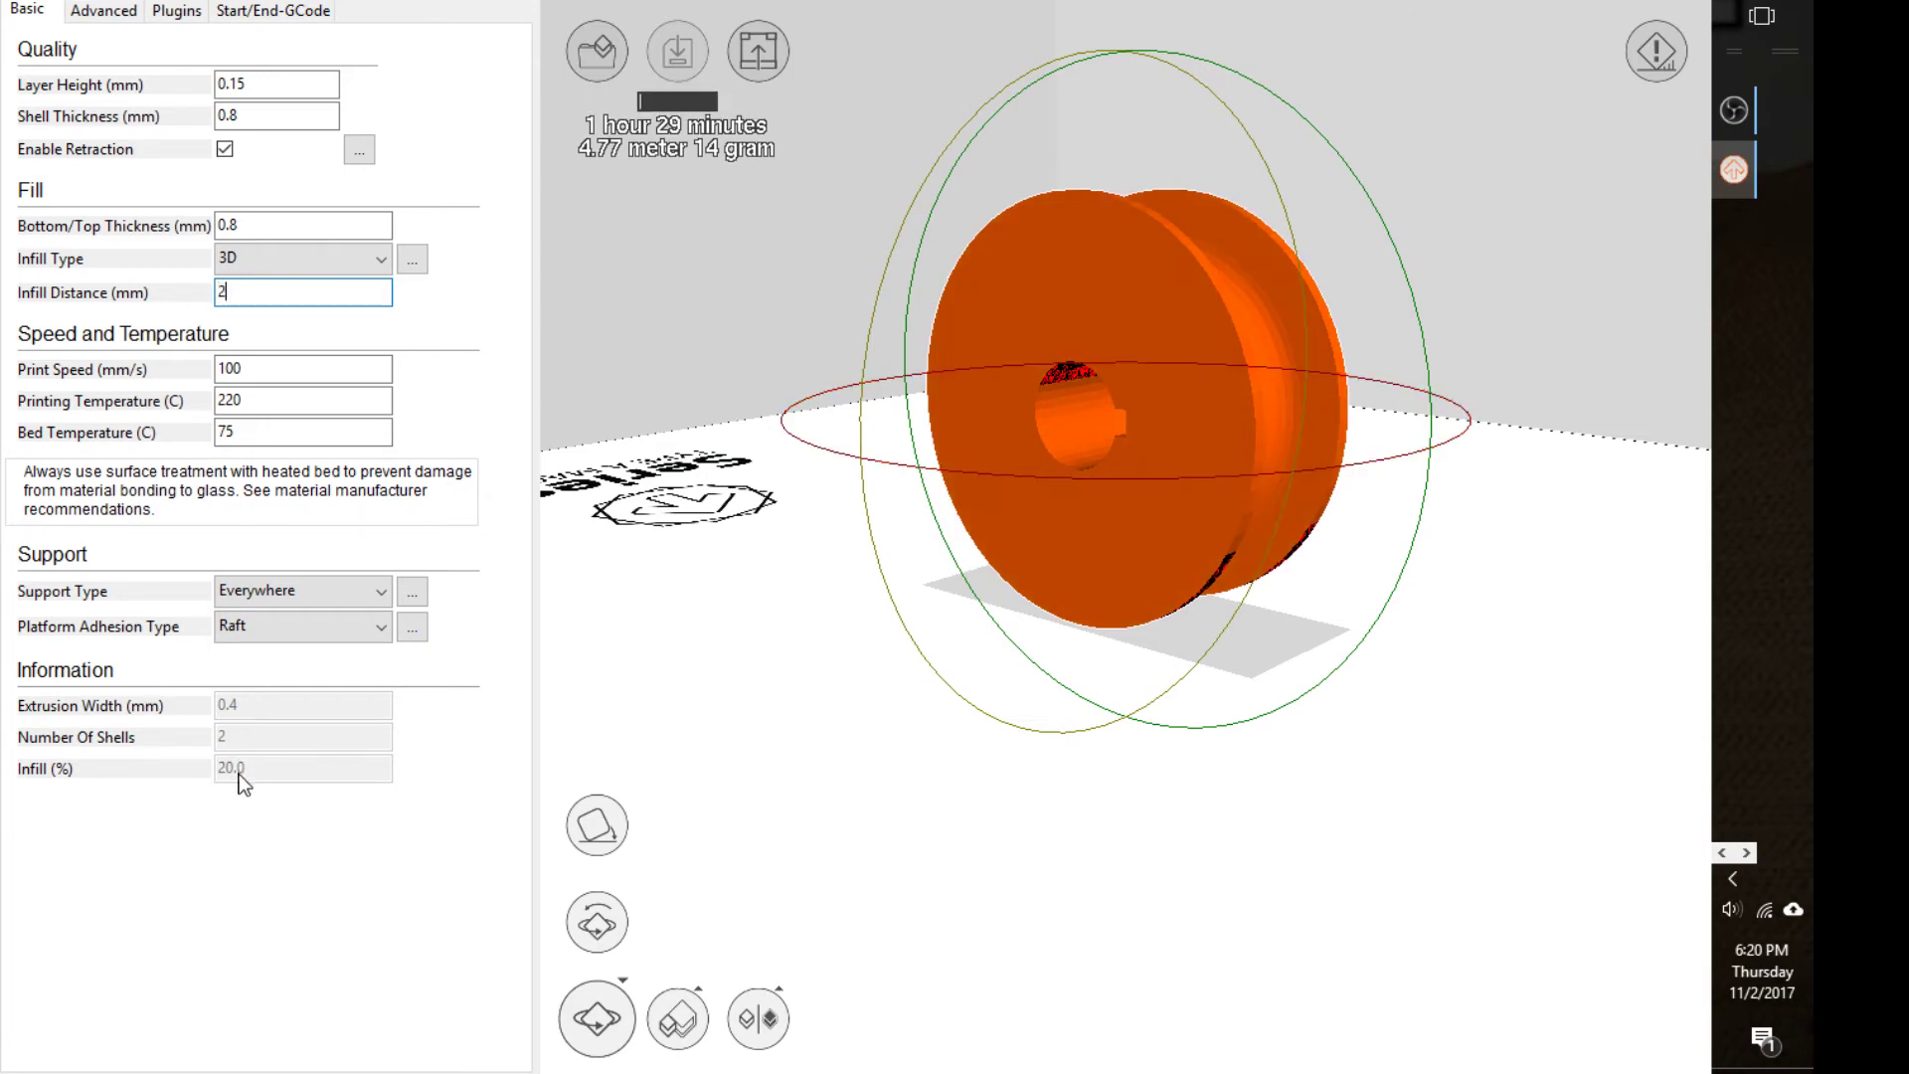
left_click_drag(299, 292, 139, 294)
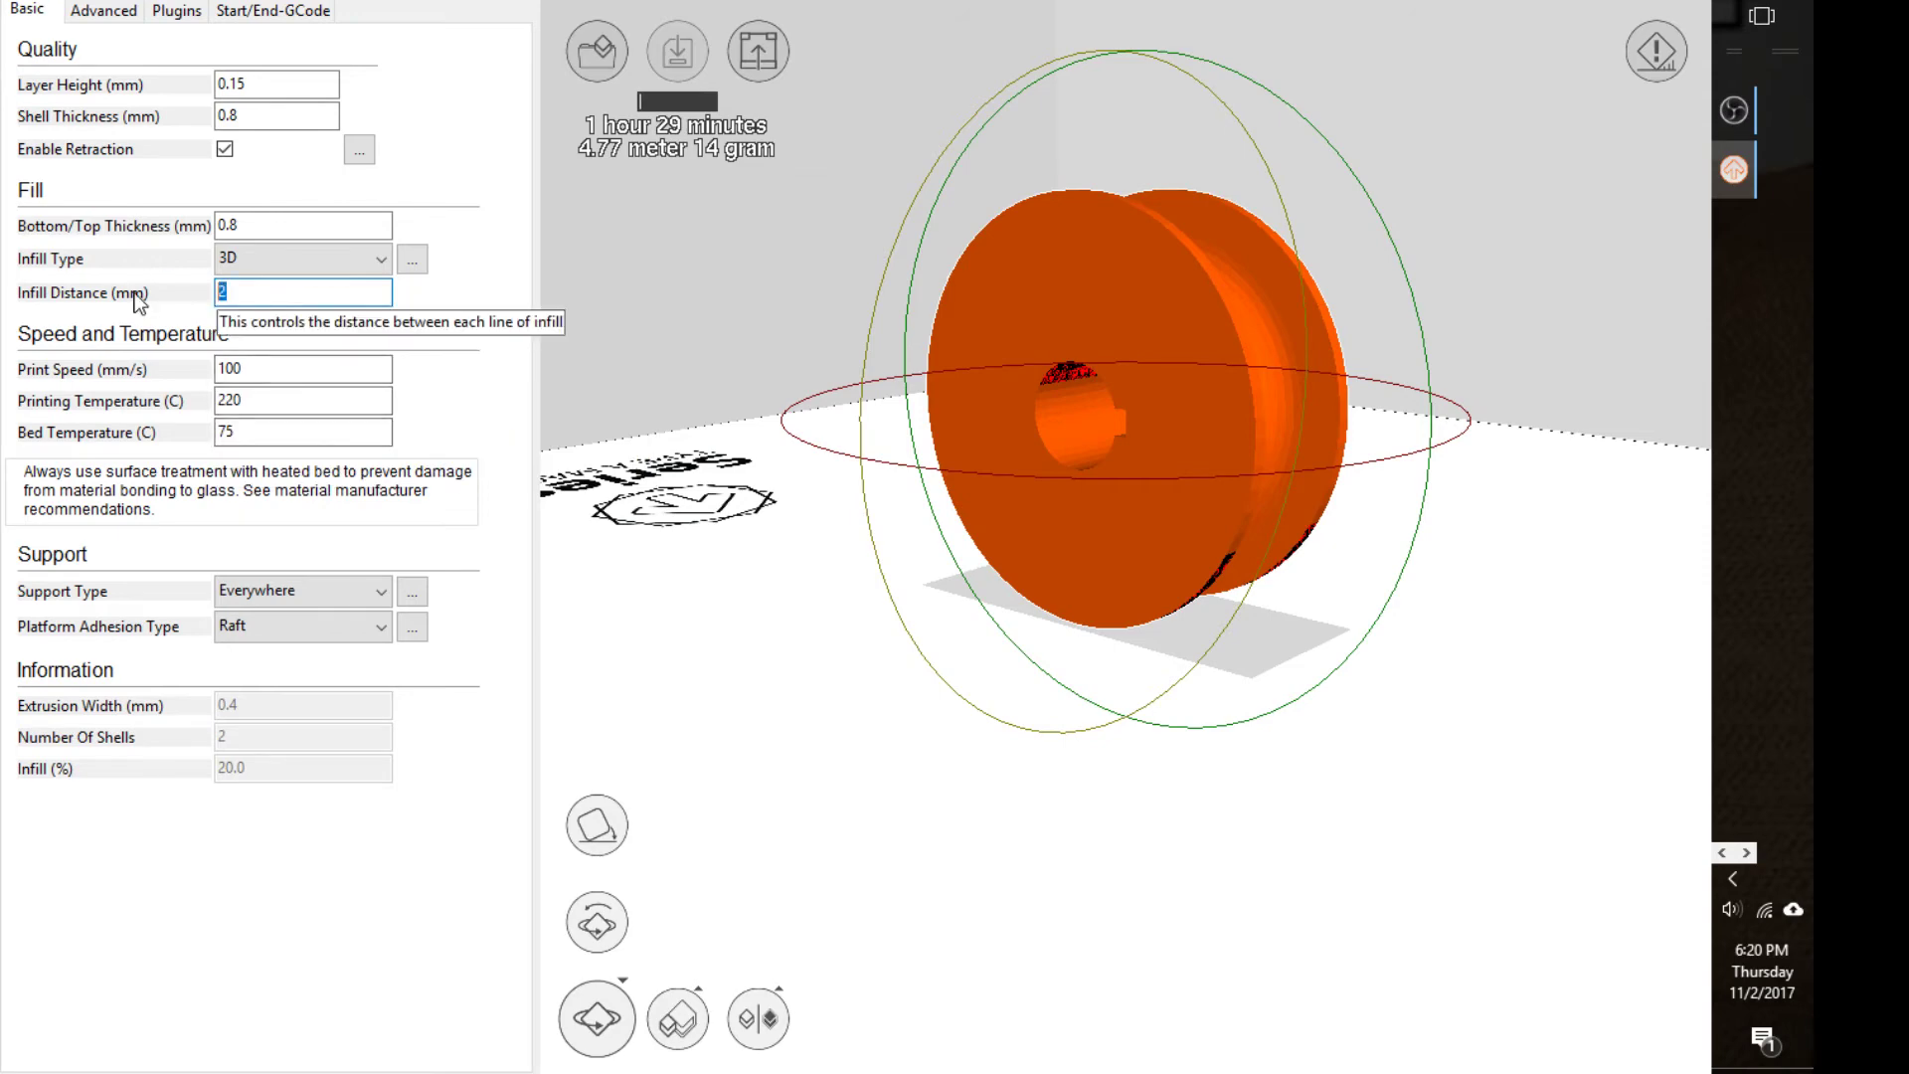
type("1")
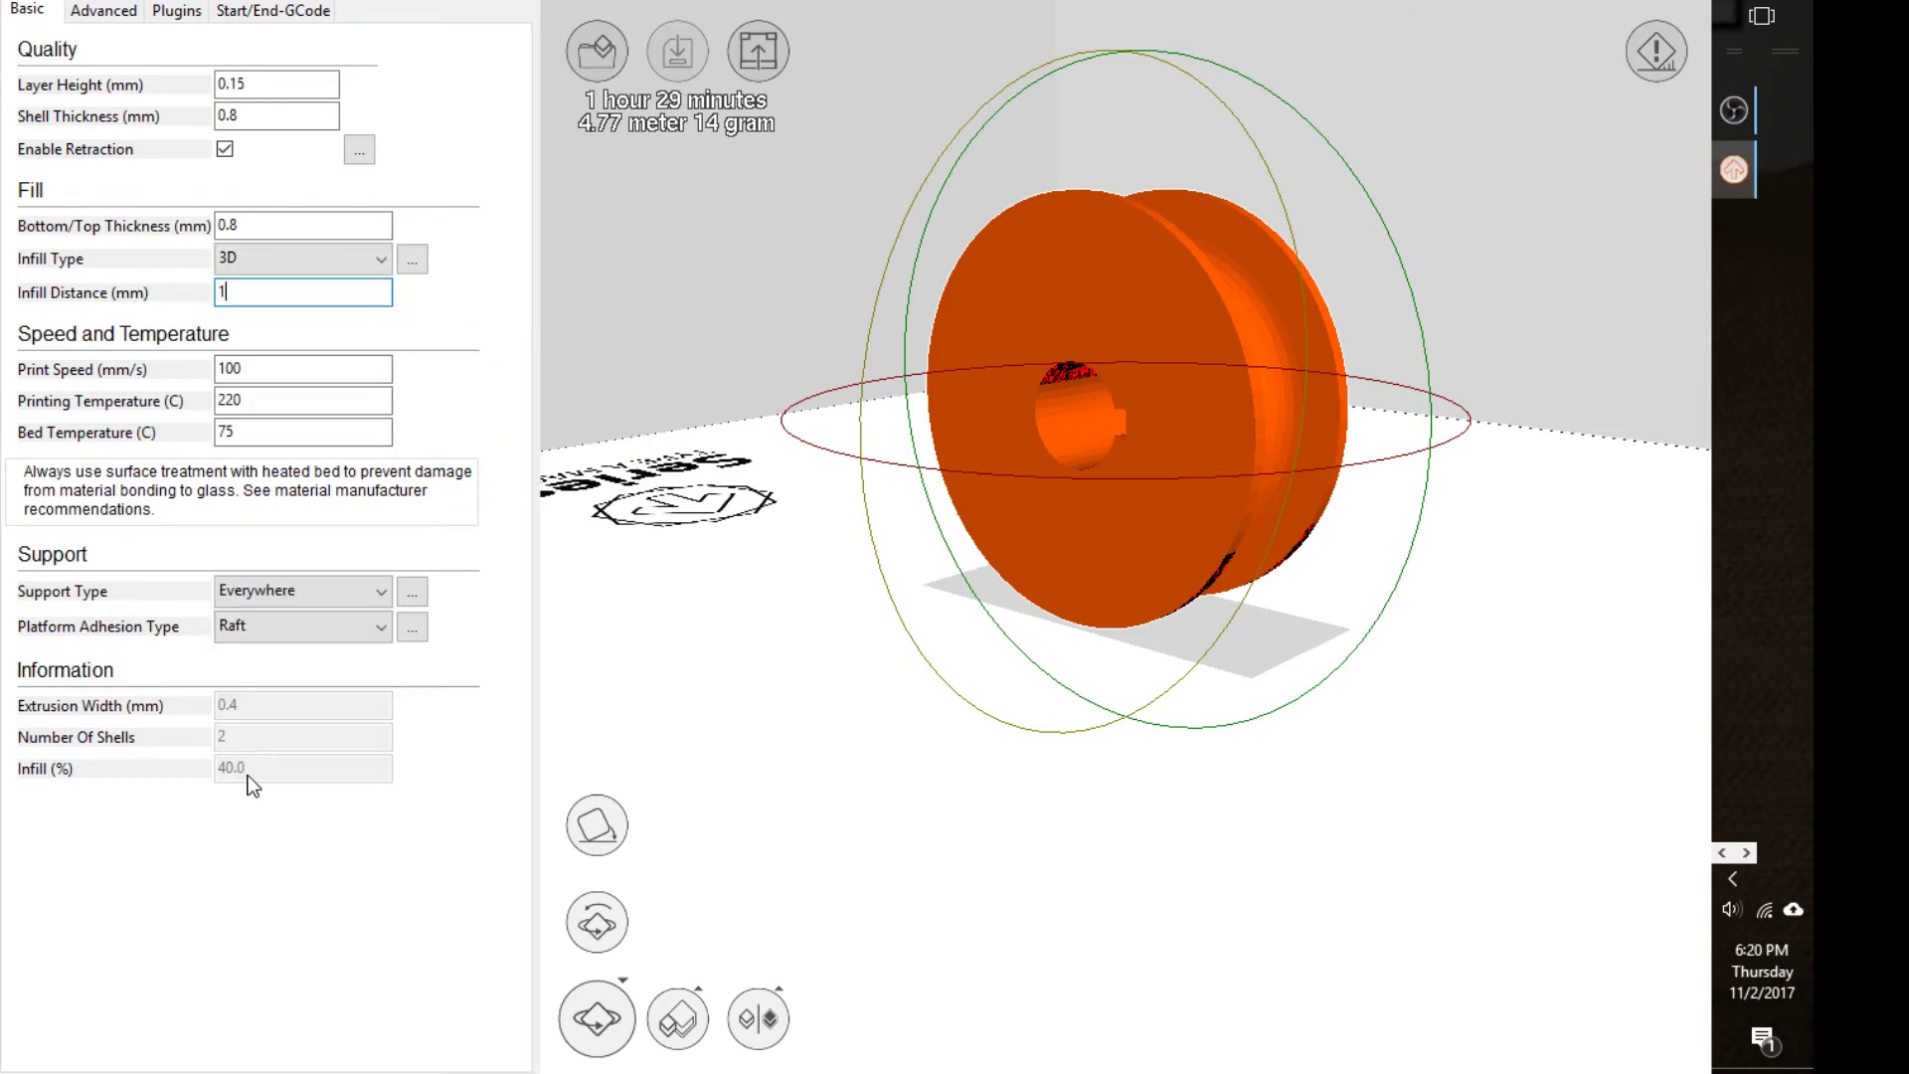
key("BackSpace")
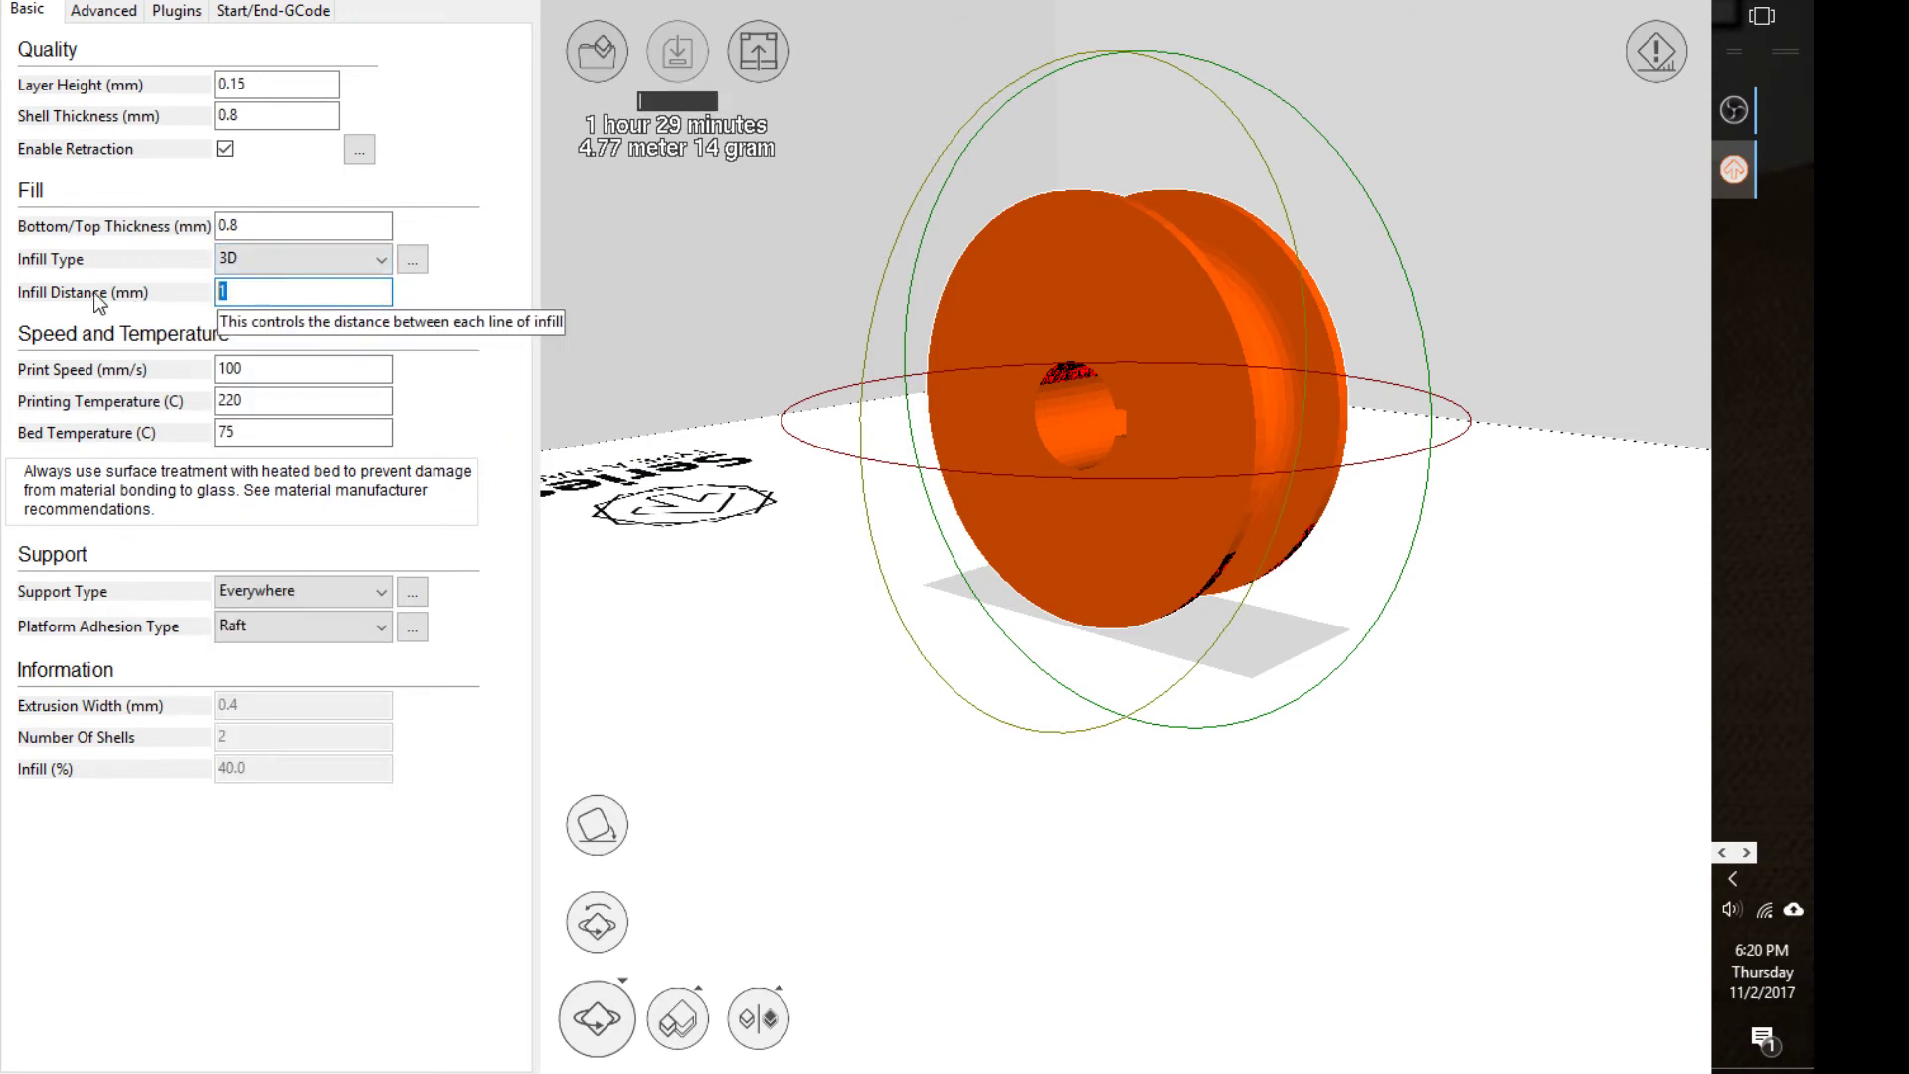
type(".5")
key("ctrl+a")
key("BackSpace")
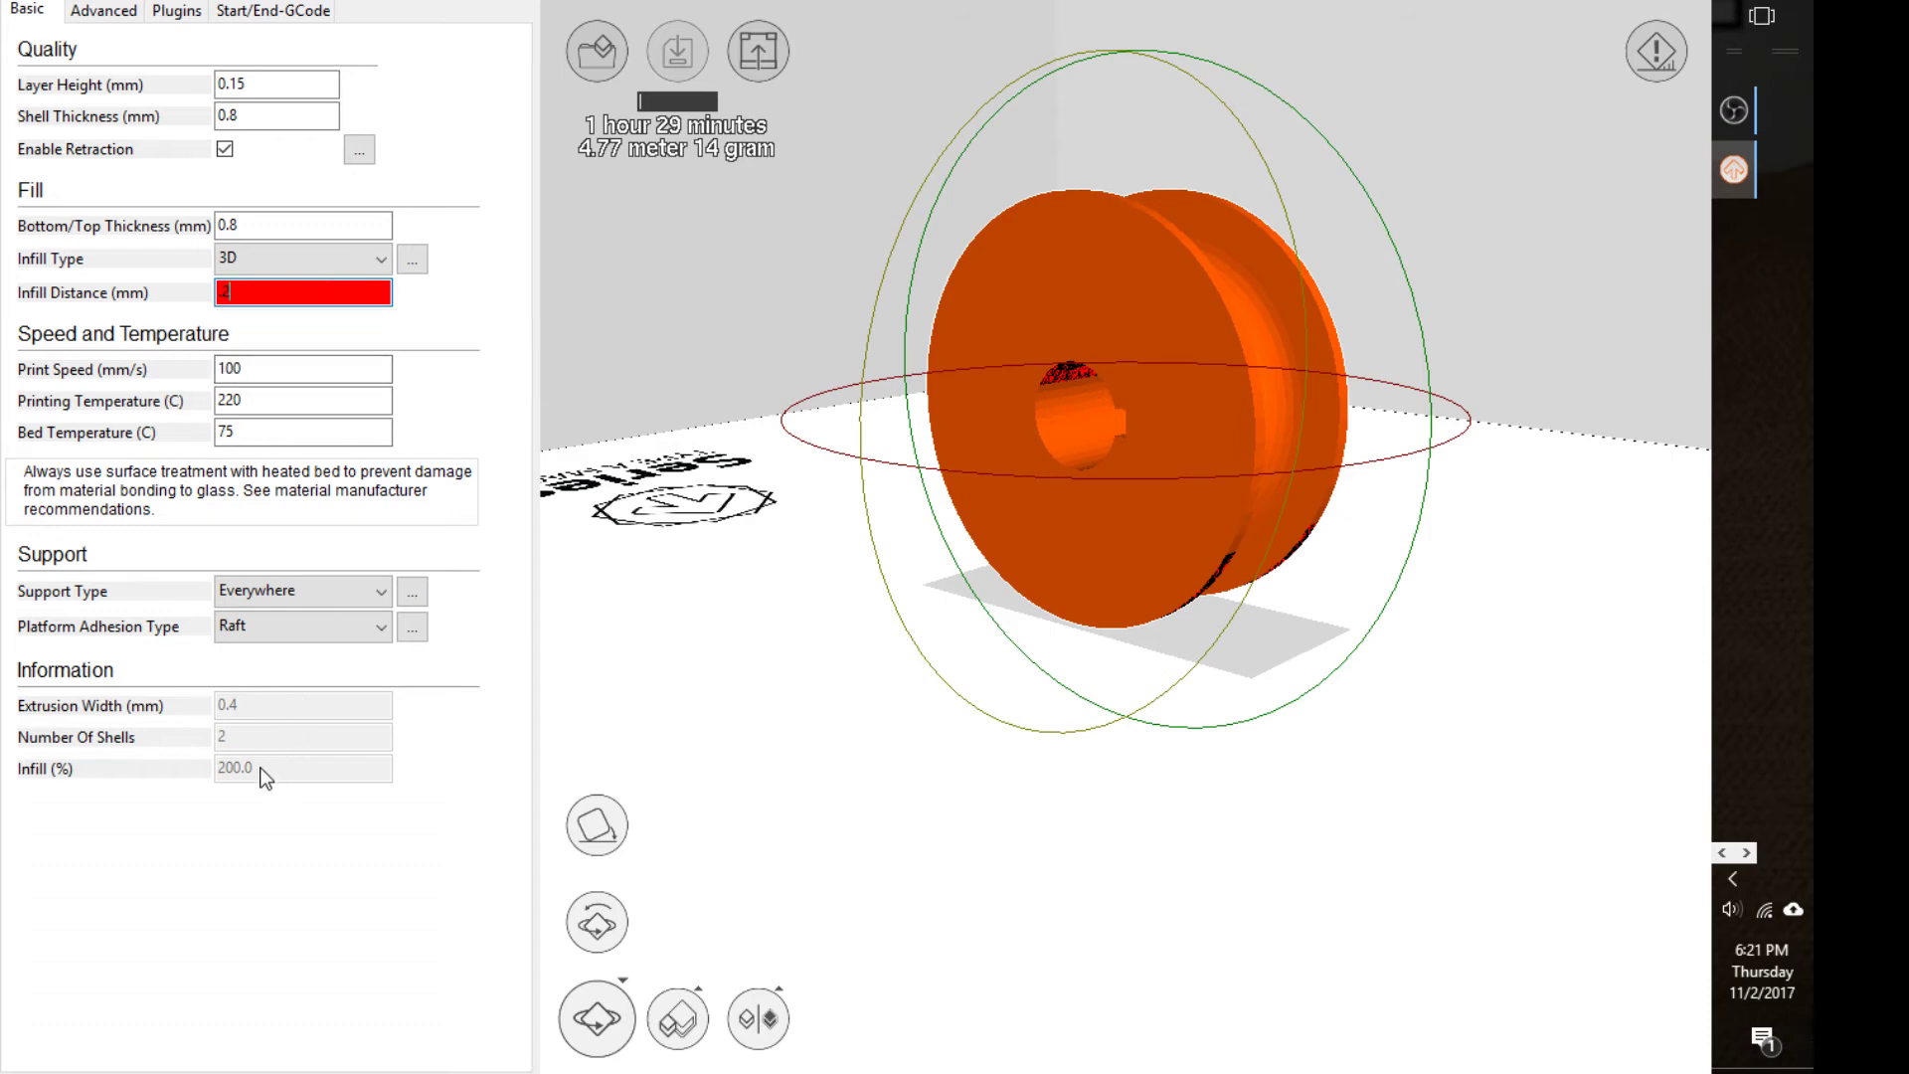
double_click(273, 296)
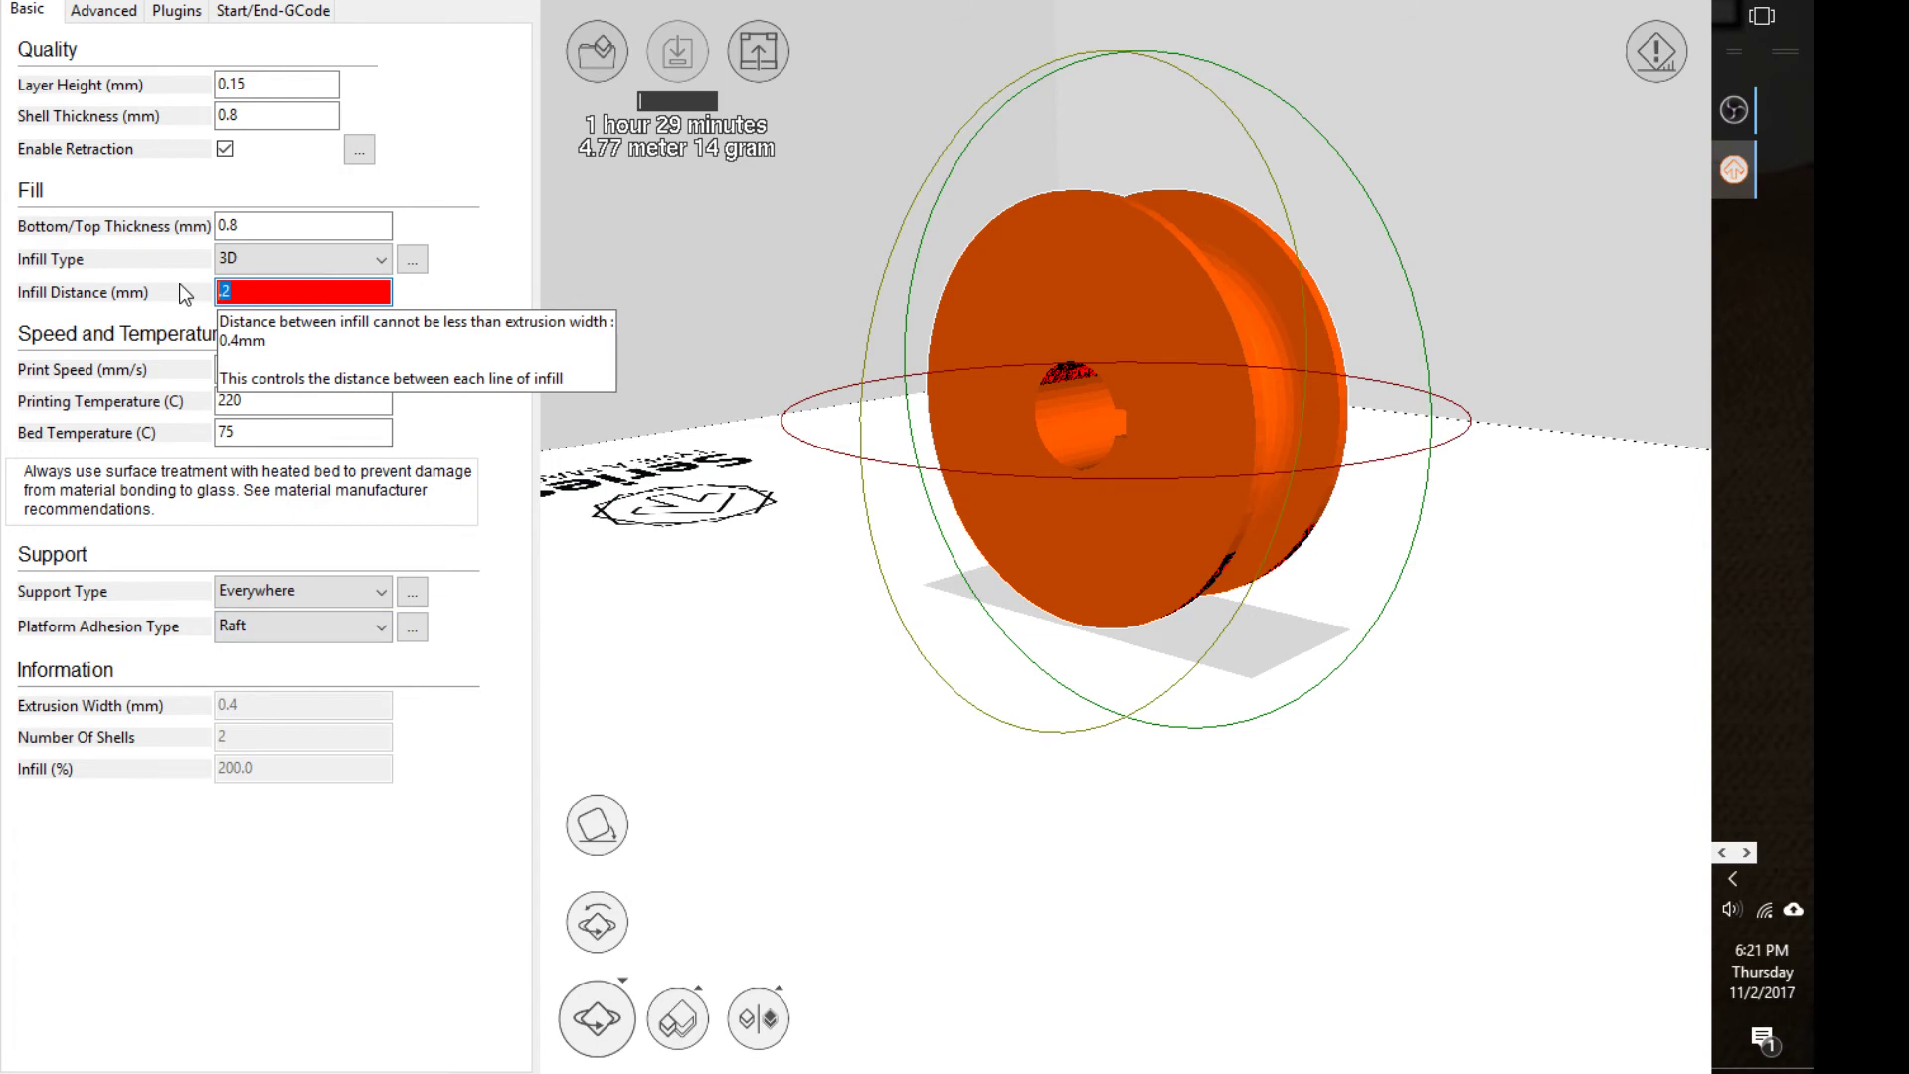
type(".4")
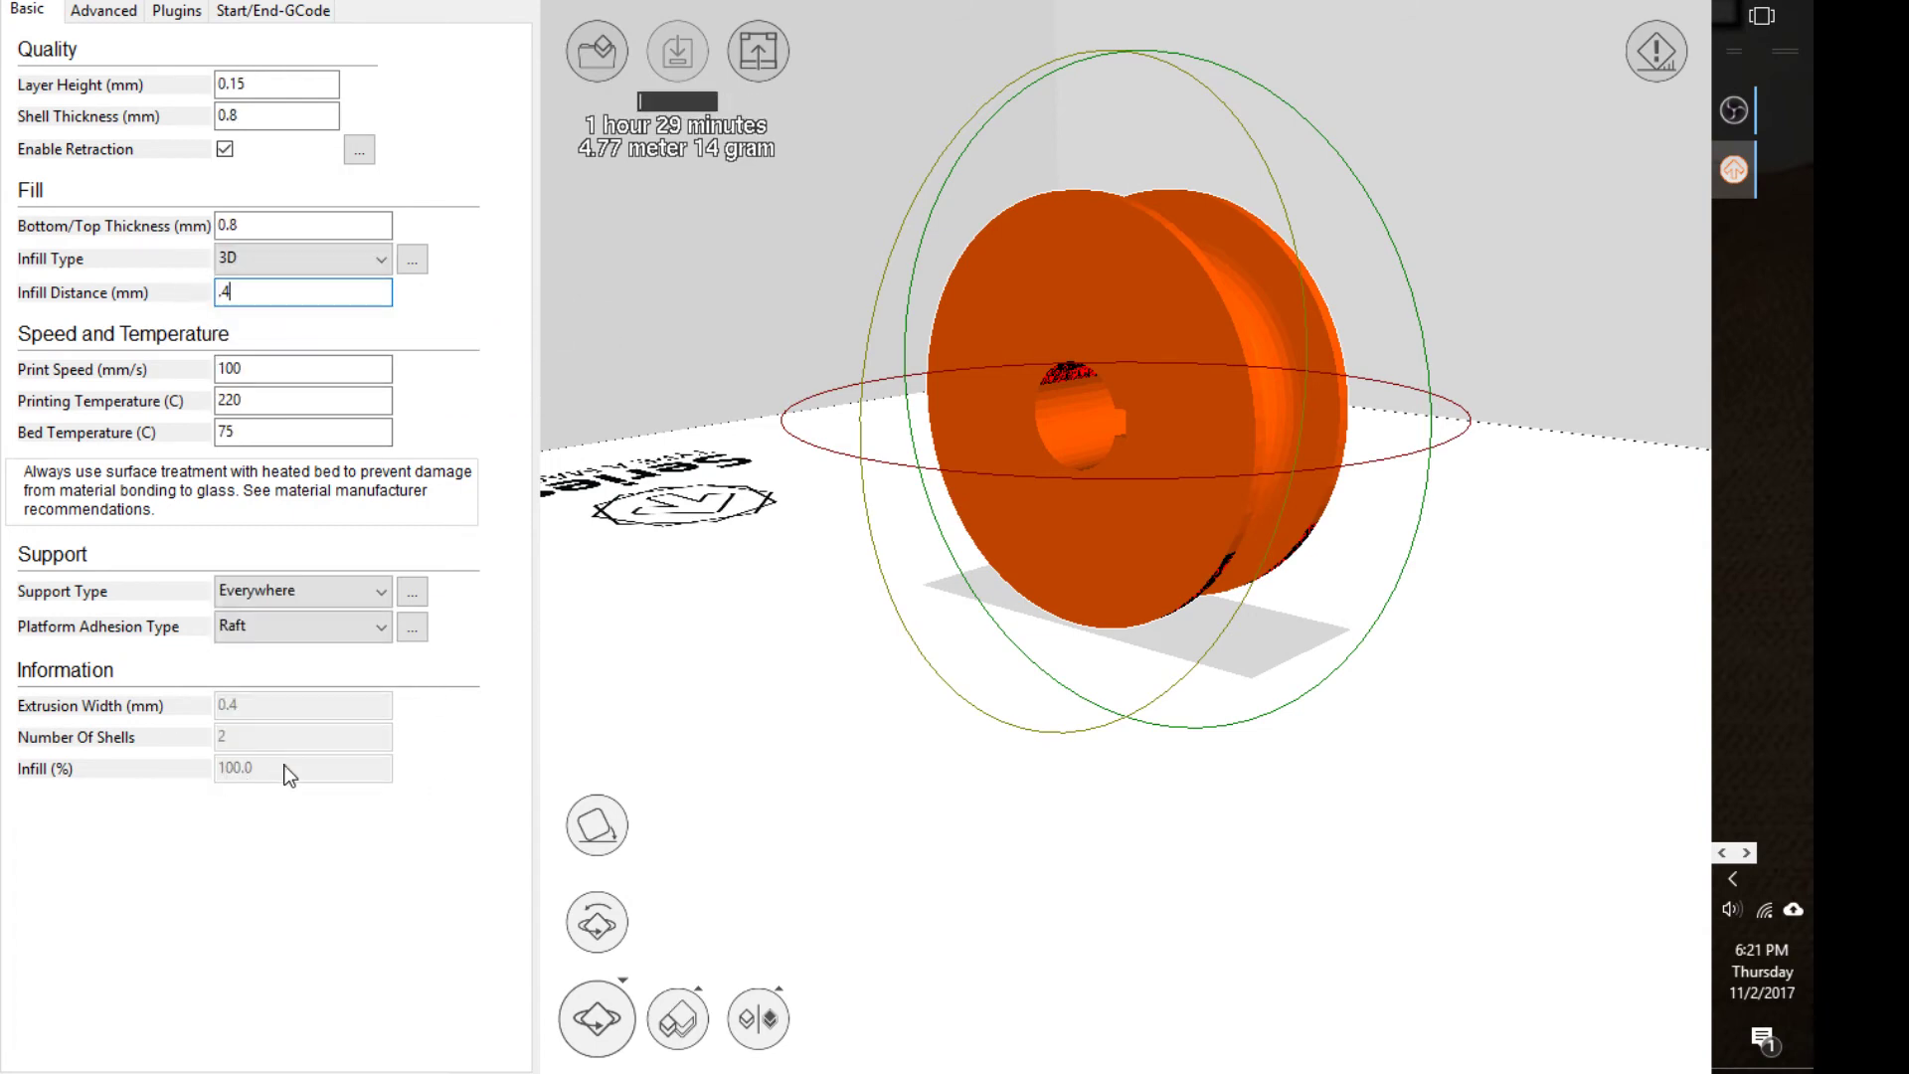
Set the infill distance to .8 mm and the print speed to 60 mm/s
double_click(261, 291)
type(".8")
double_click(248, 368)
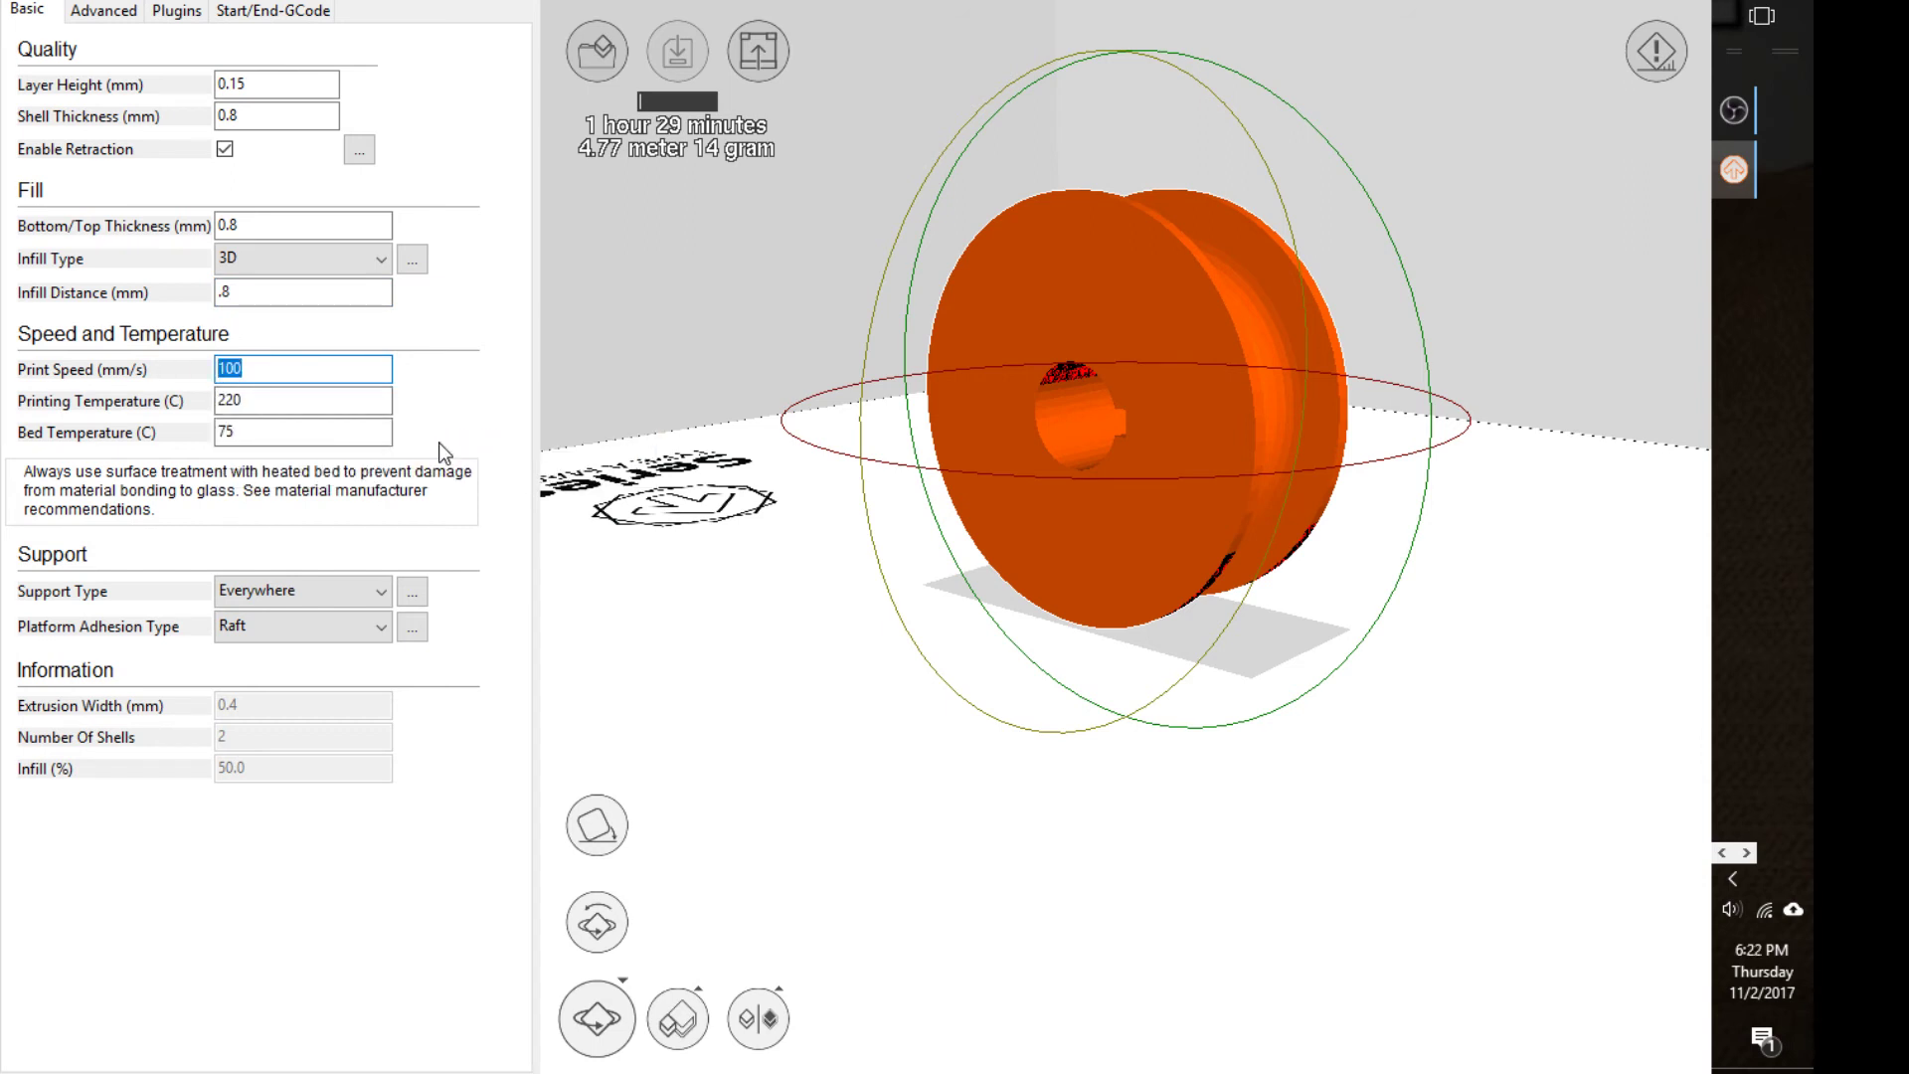
type("60")
Review the print speed, printing temperature and retraction settings without changing them
left_click(244, 401)
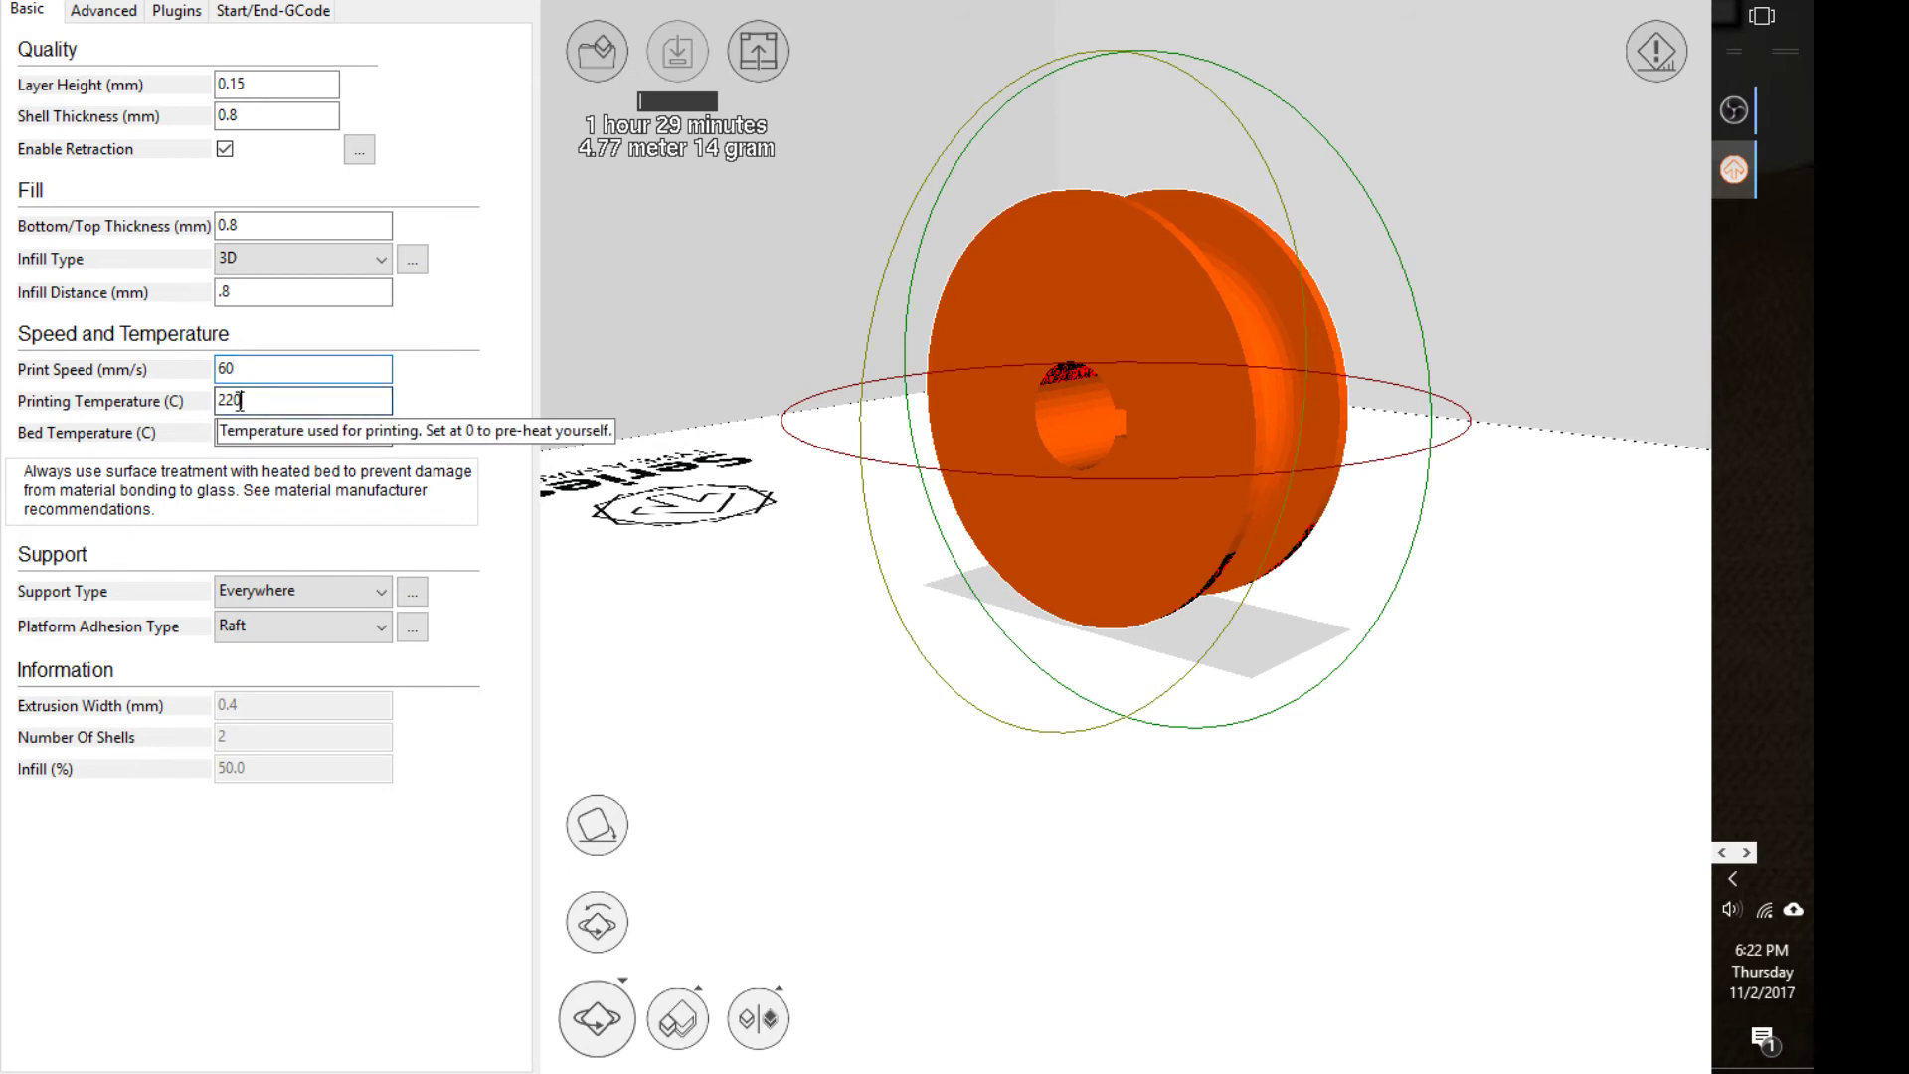
double_click(236, 370)
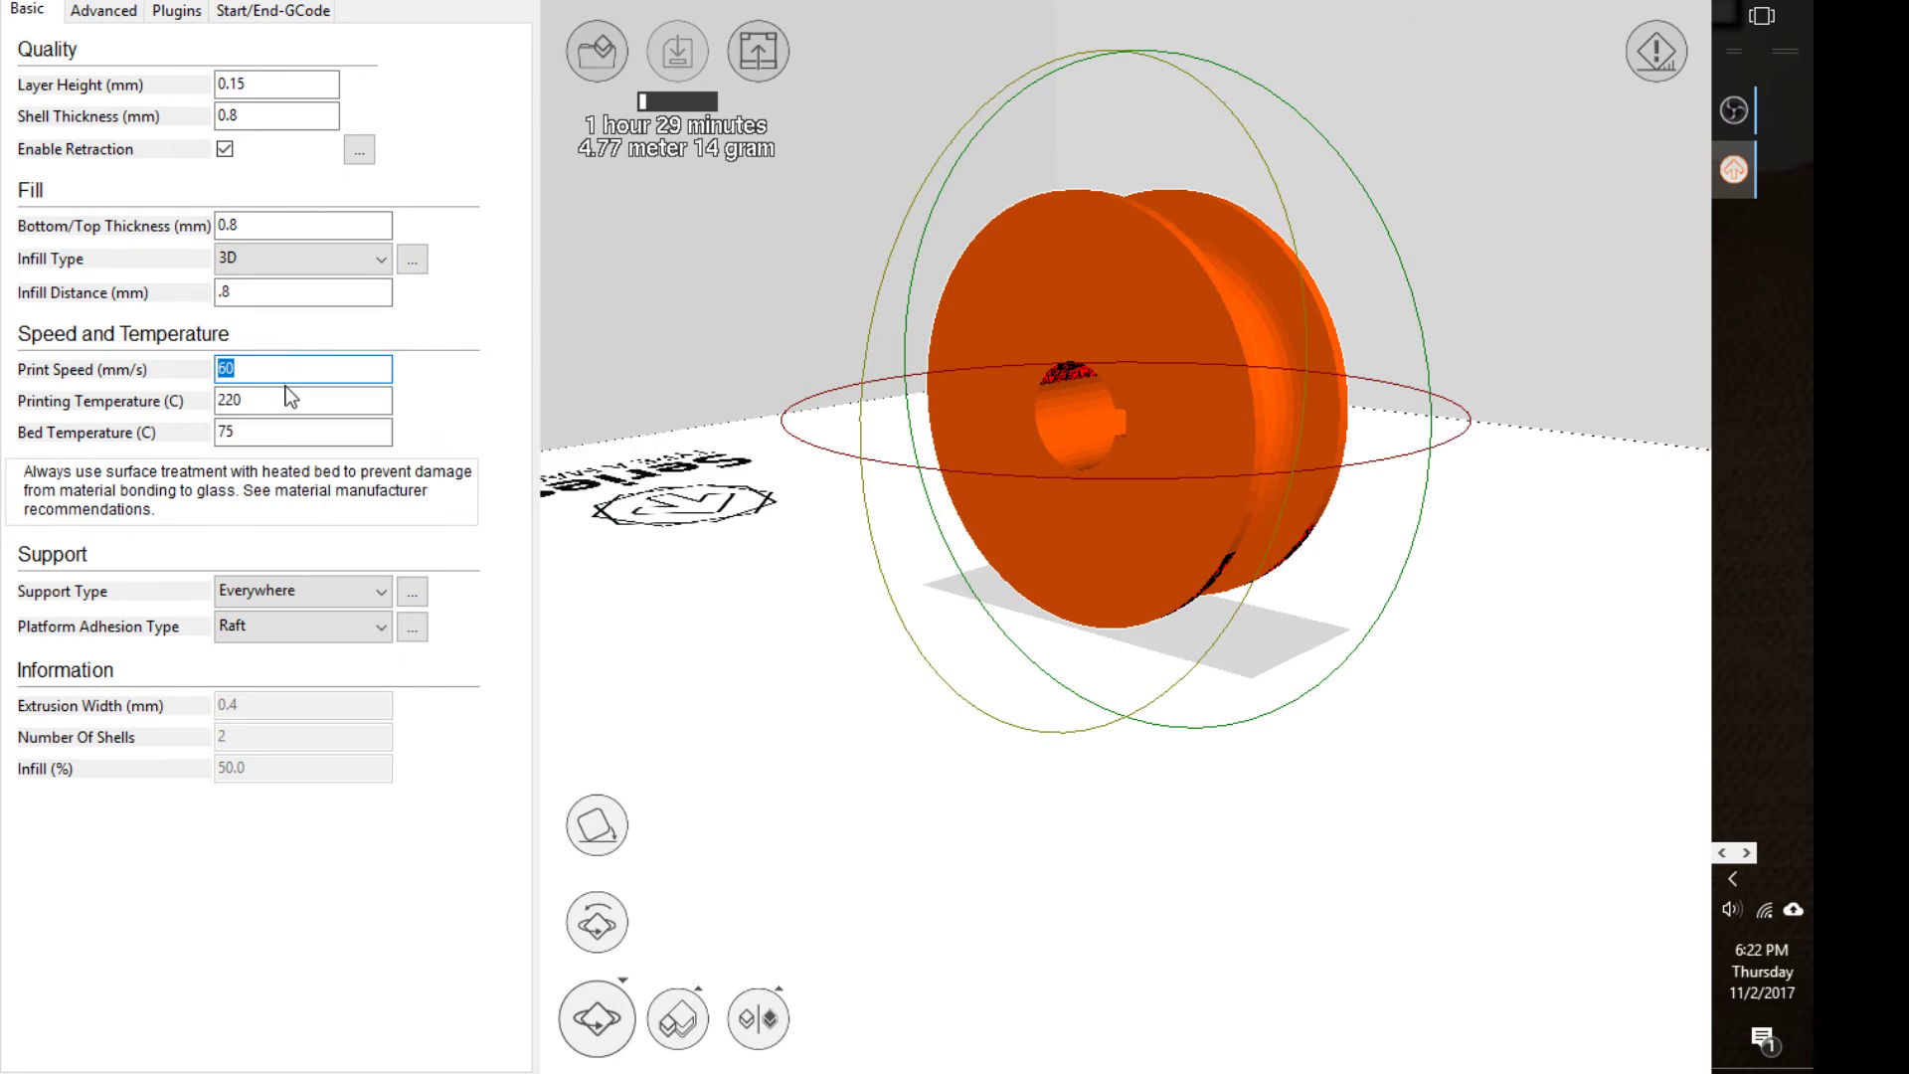
left_click(236, 400)
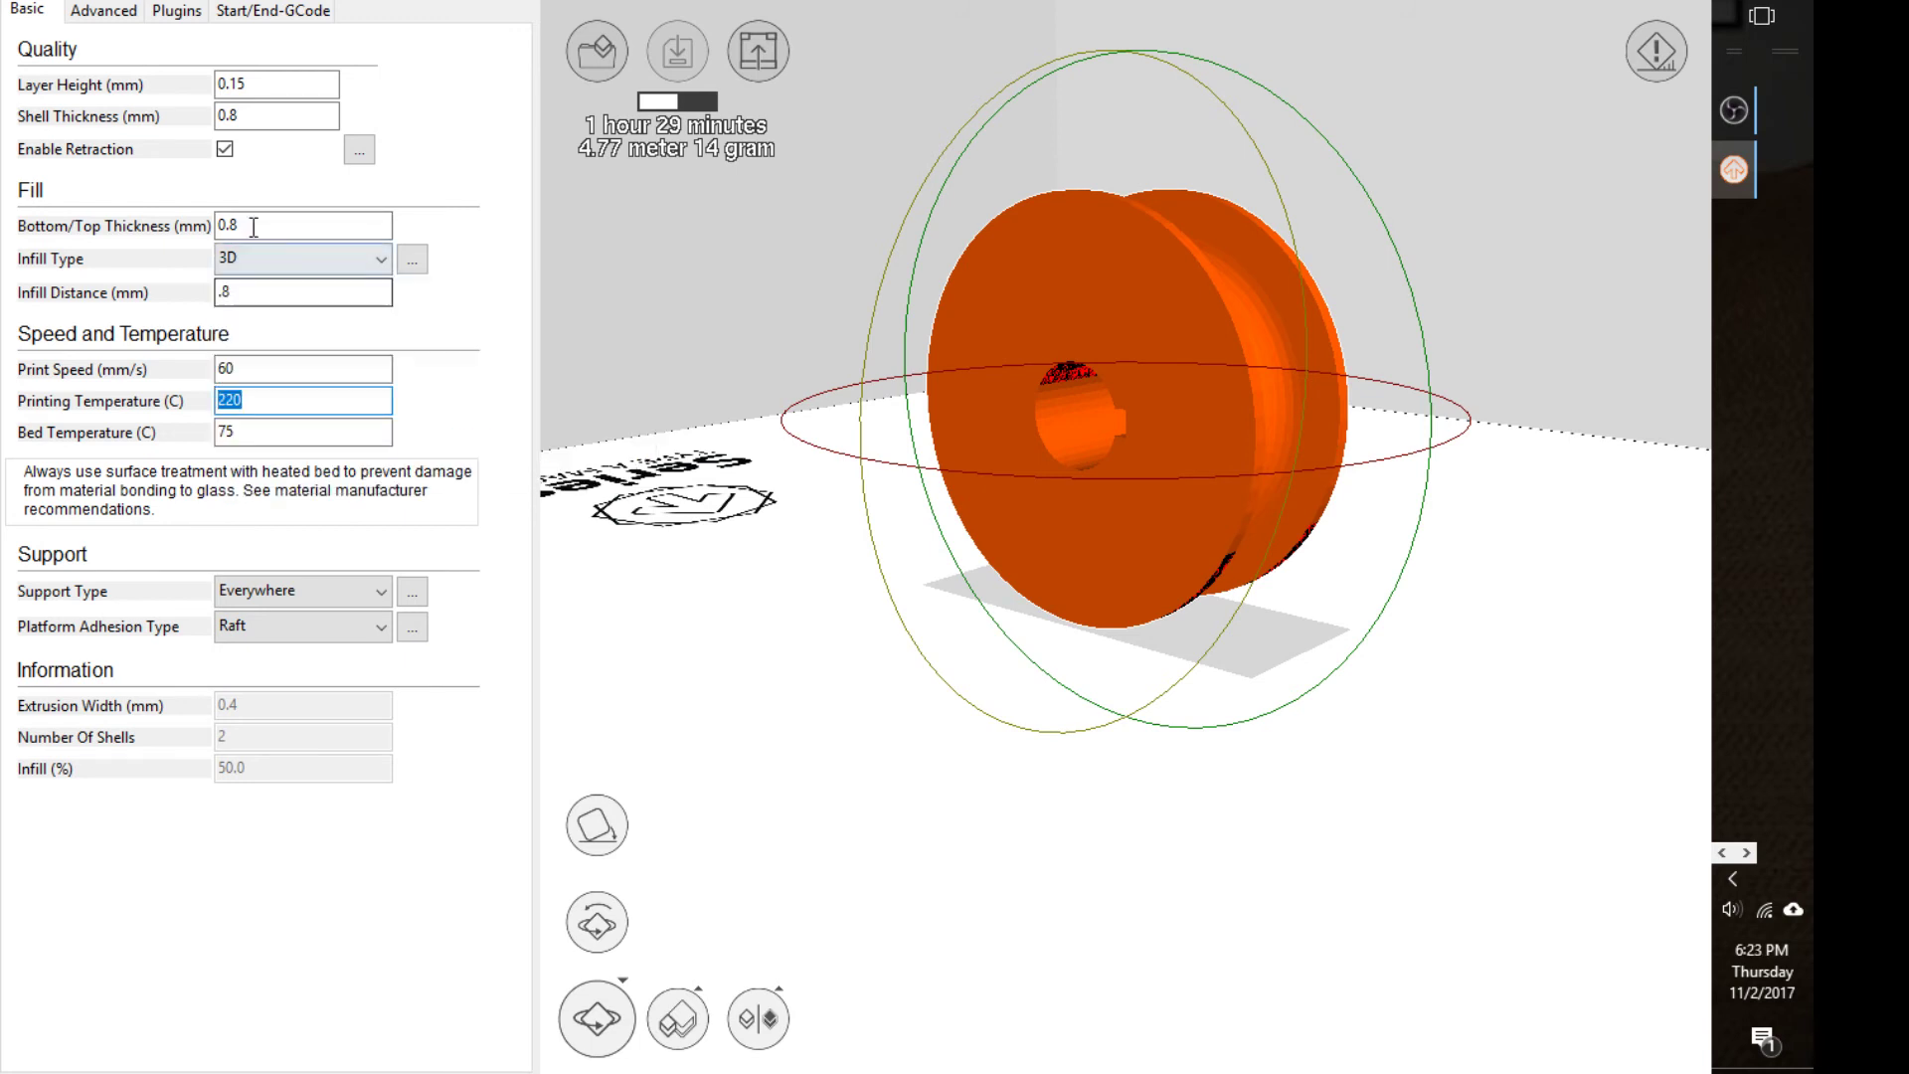
left_click(225, 149)
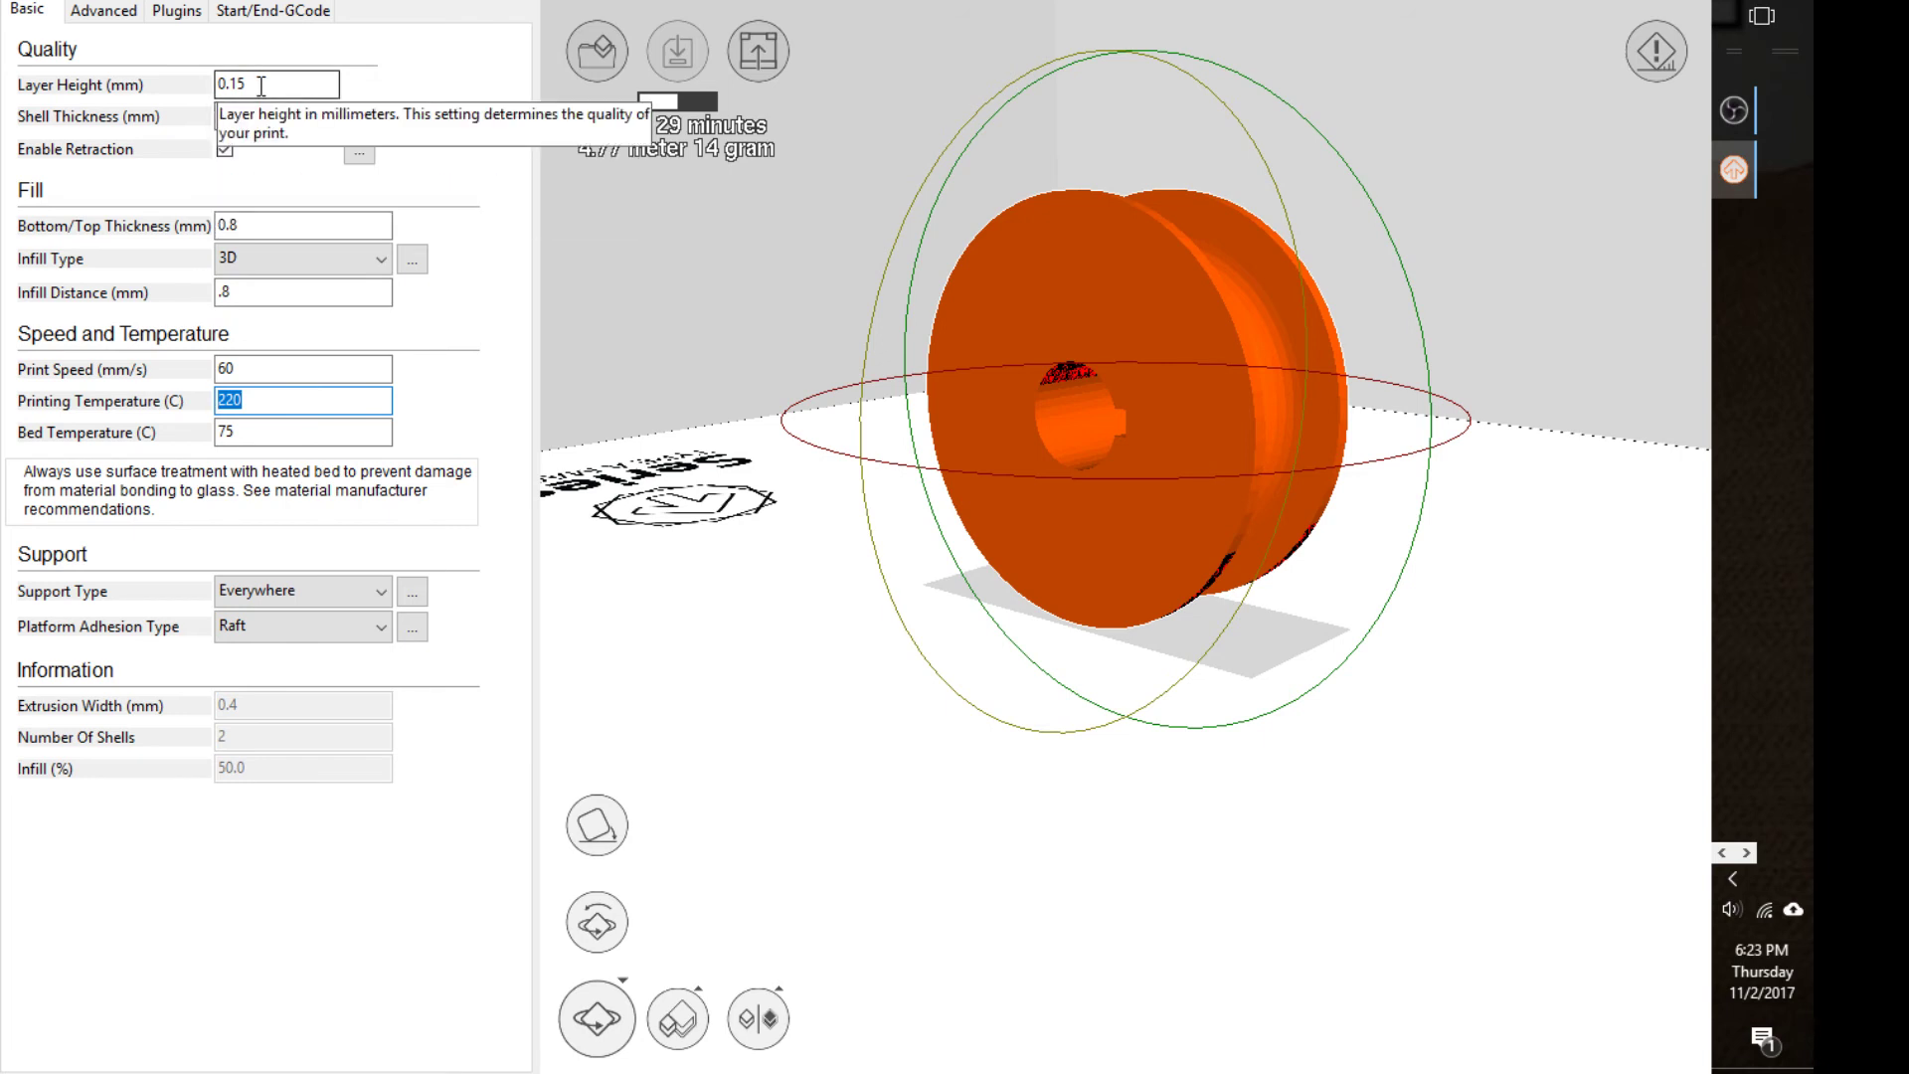
Review the layer height and bed temperature, and set the support type to Touching buildplate
left_click_drag(260, 84, 238, 83)
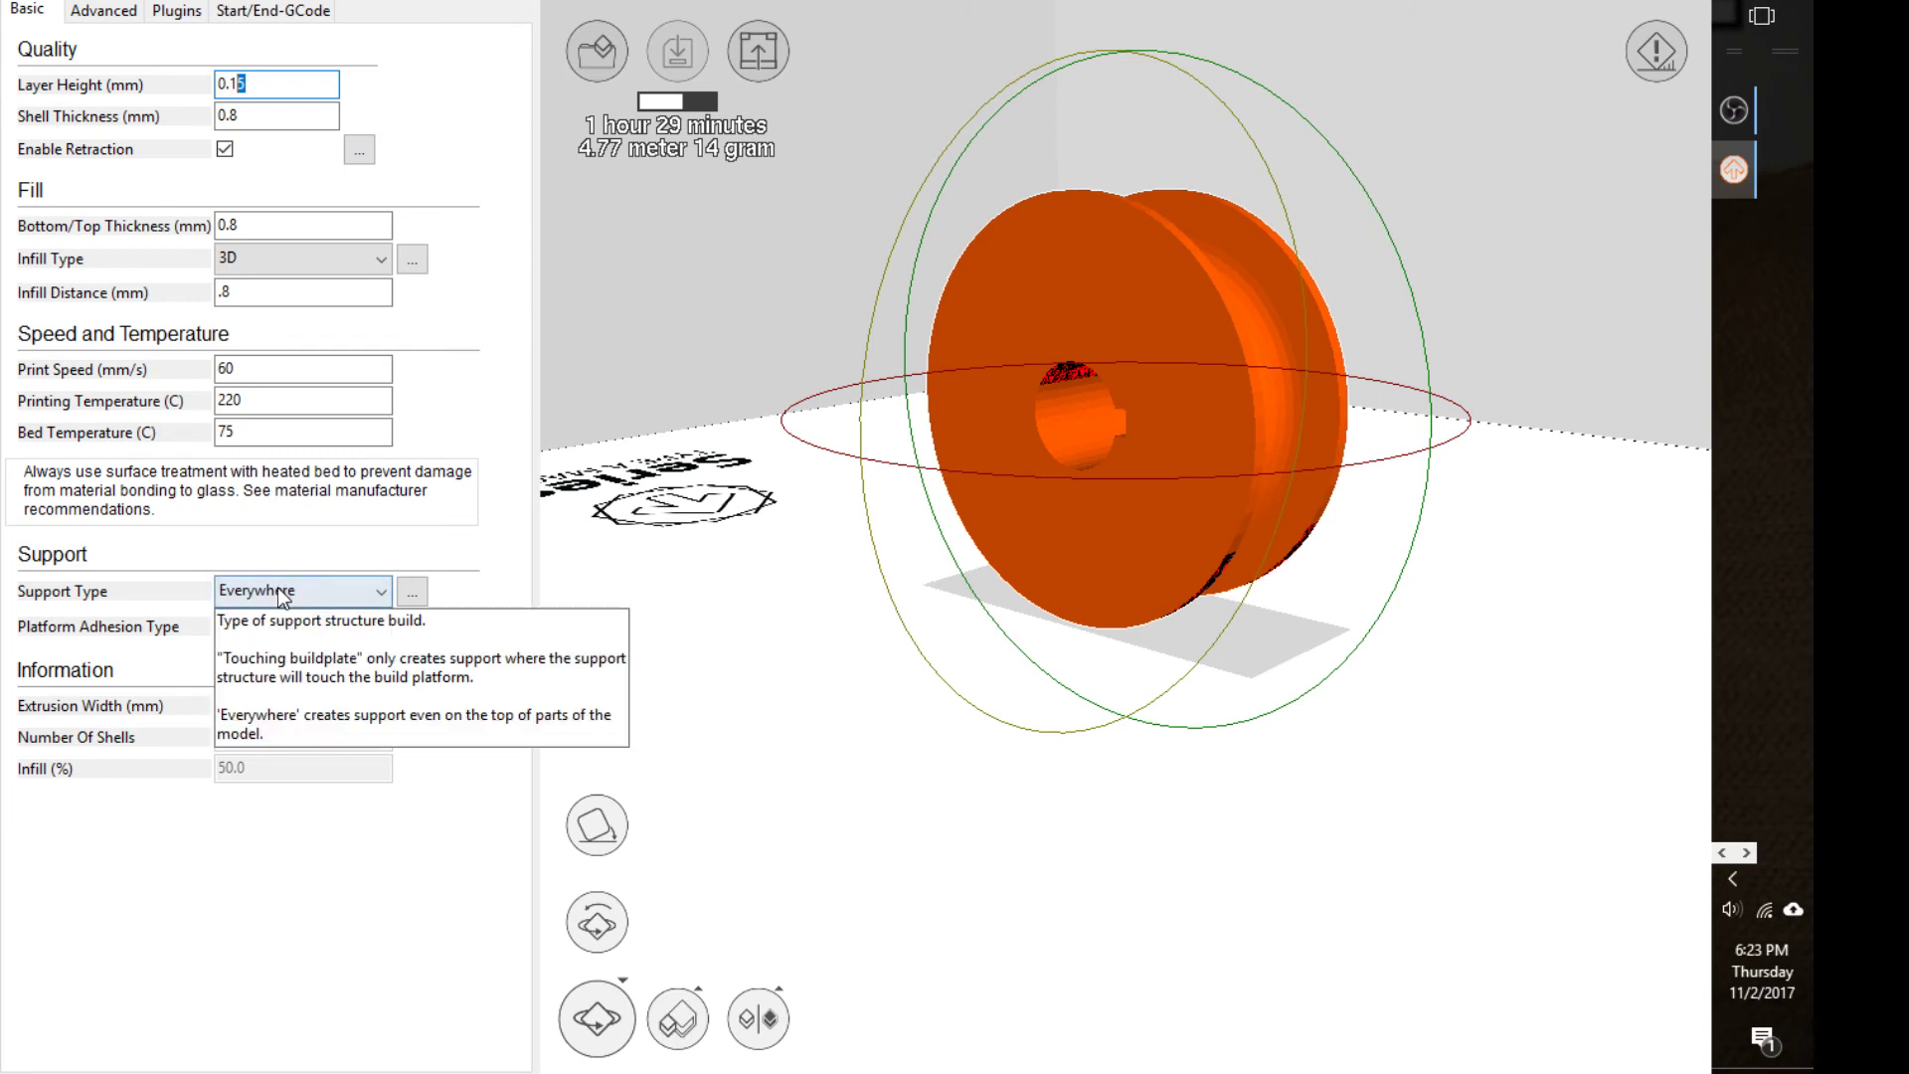
double_click(256, 435)
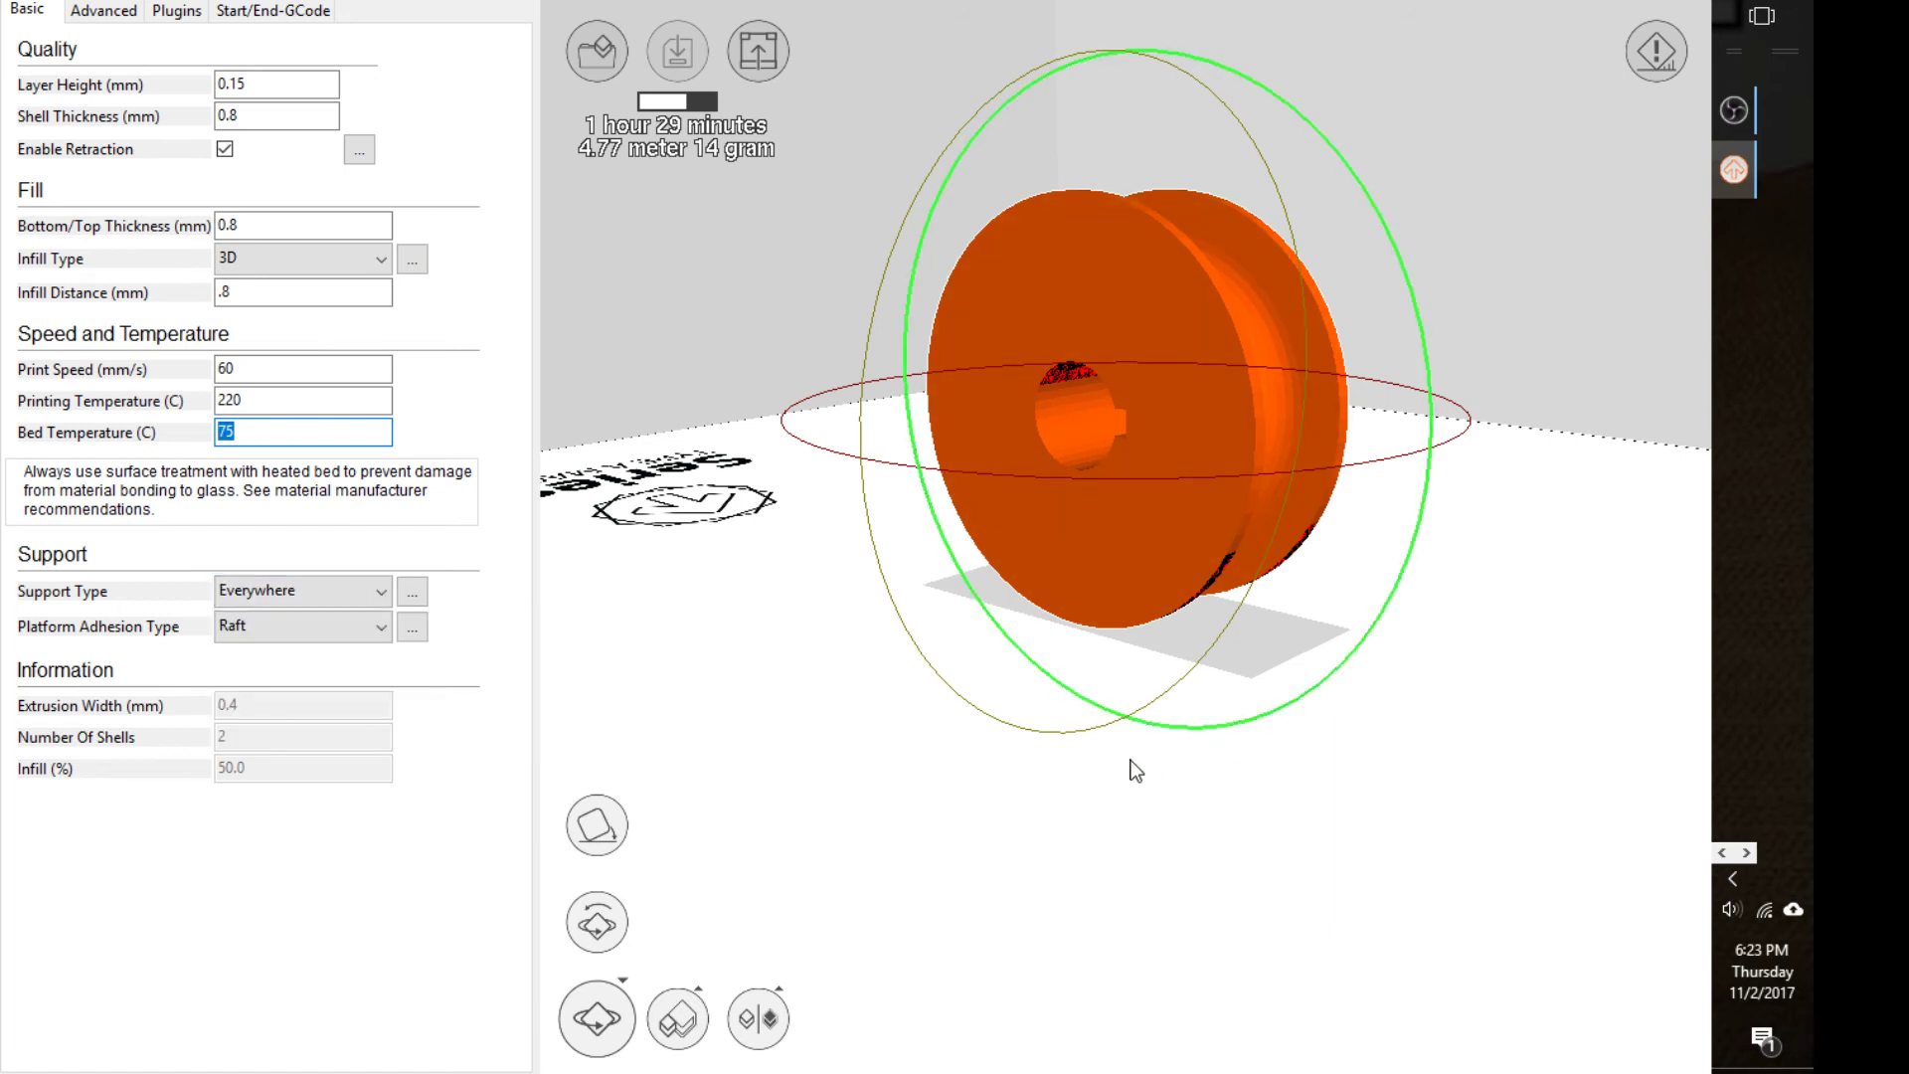
right_click_drag(1090, 793, 1086, 741)
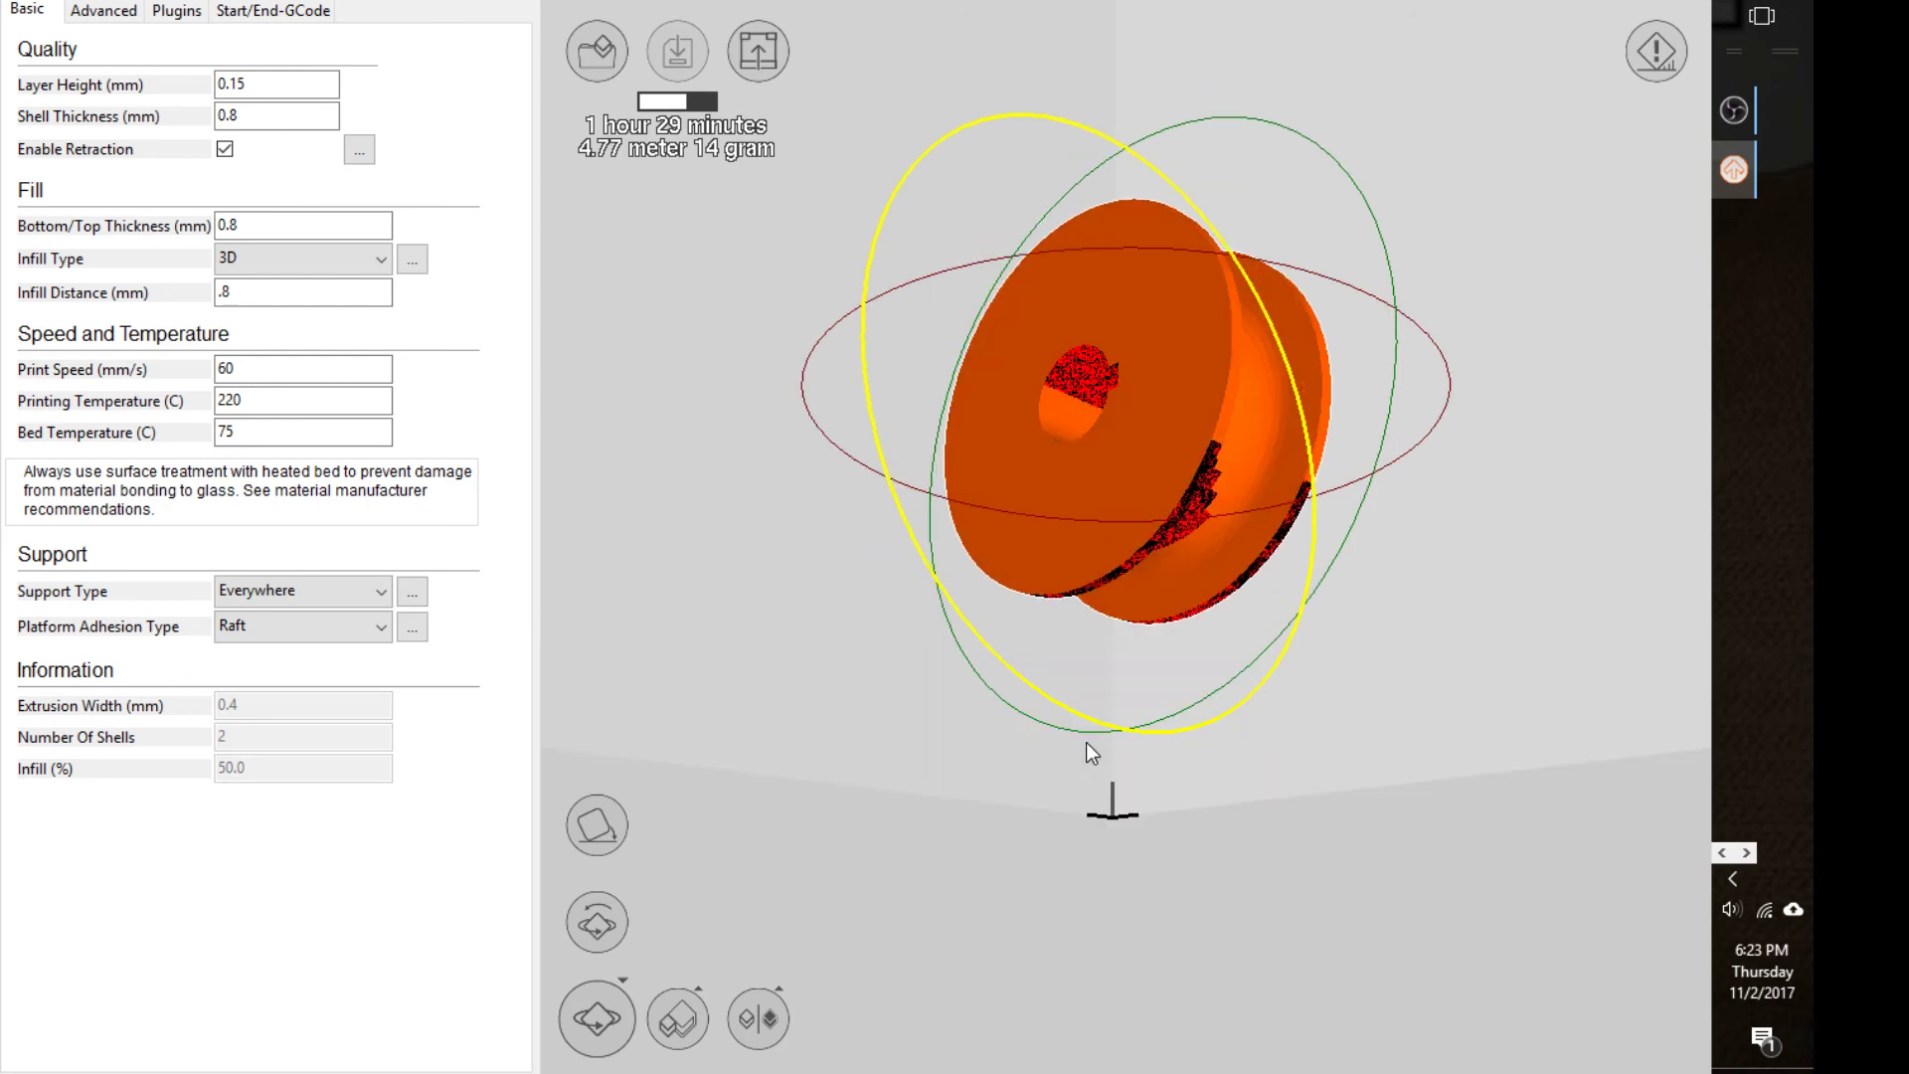
left_click(380, 592)
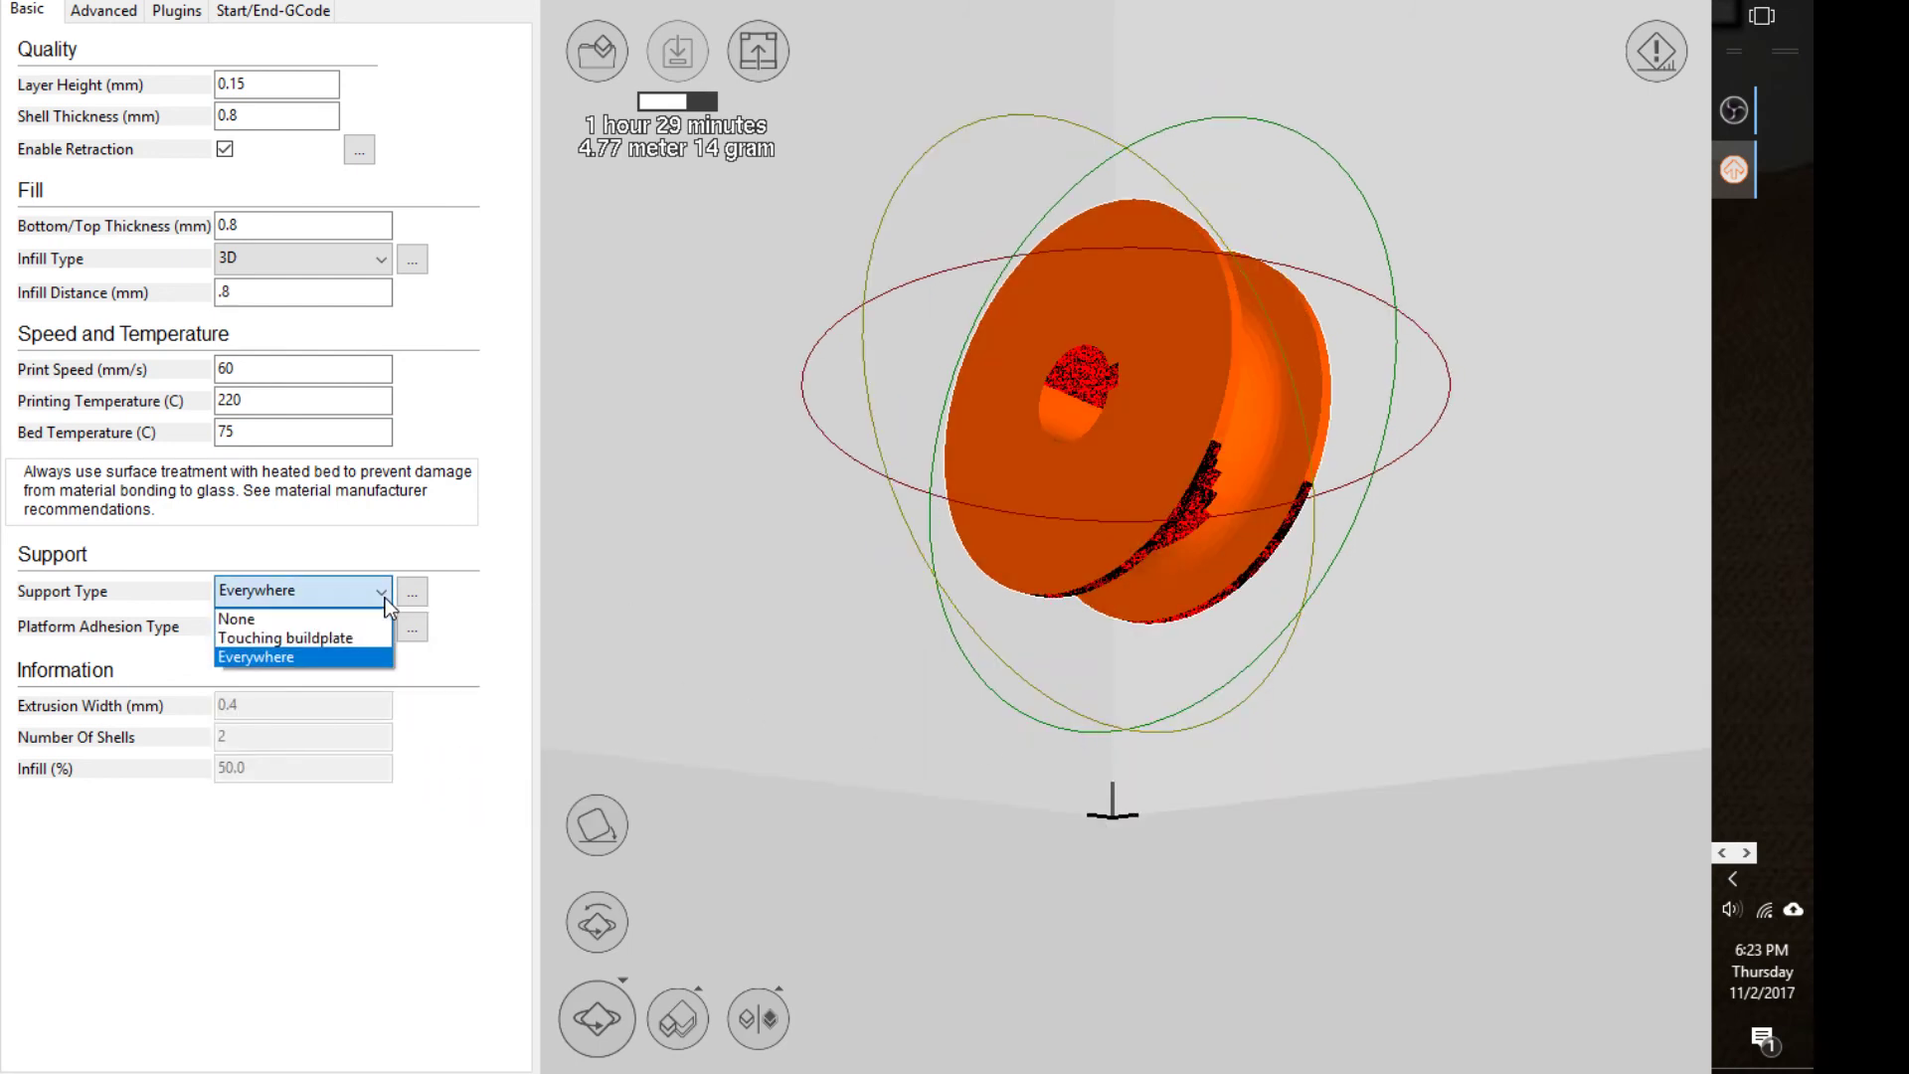
left_click(356, 642)
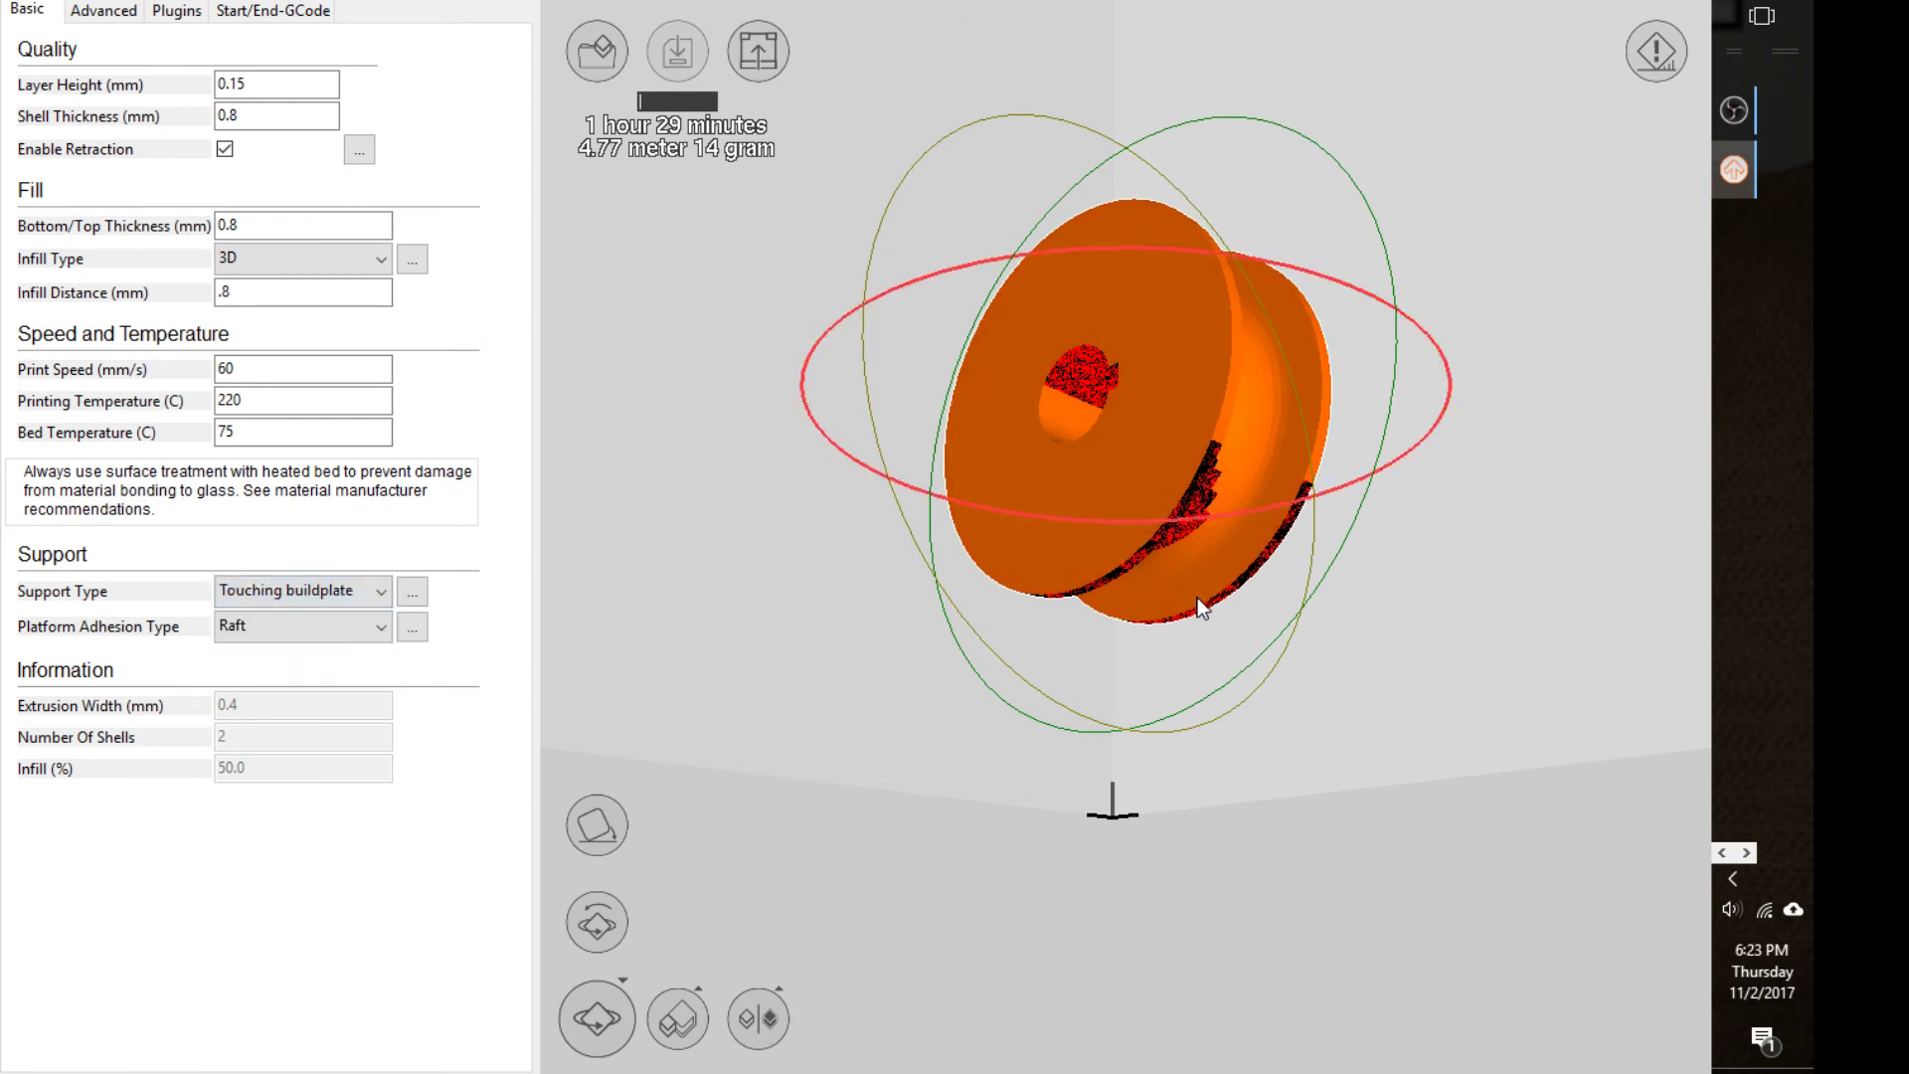
Inspect the pulley's overhanging areas and set the platform adhesion type to Brim
right_click_drag(1137, 567, 1110, 624)
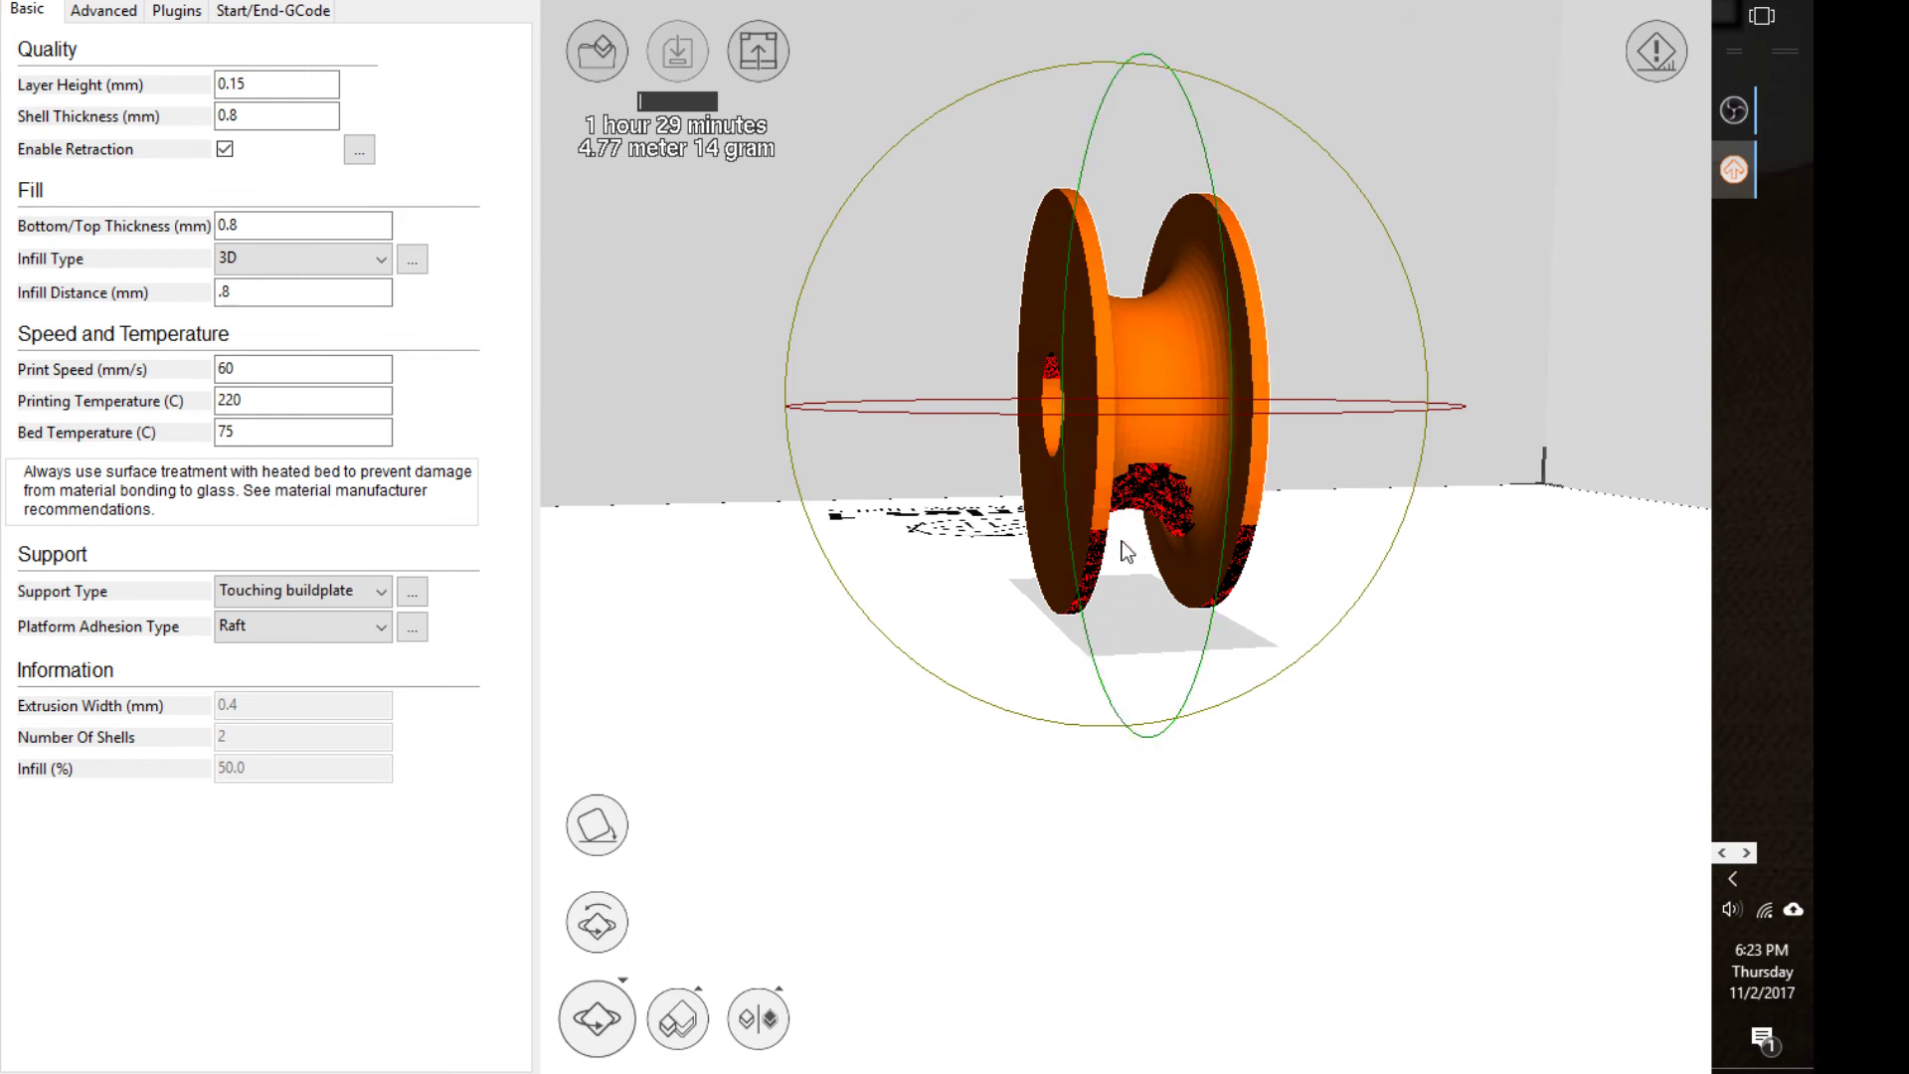
right_click_drag(1076, 453, 1106, 379)
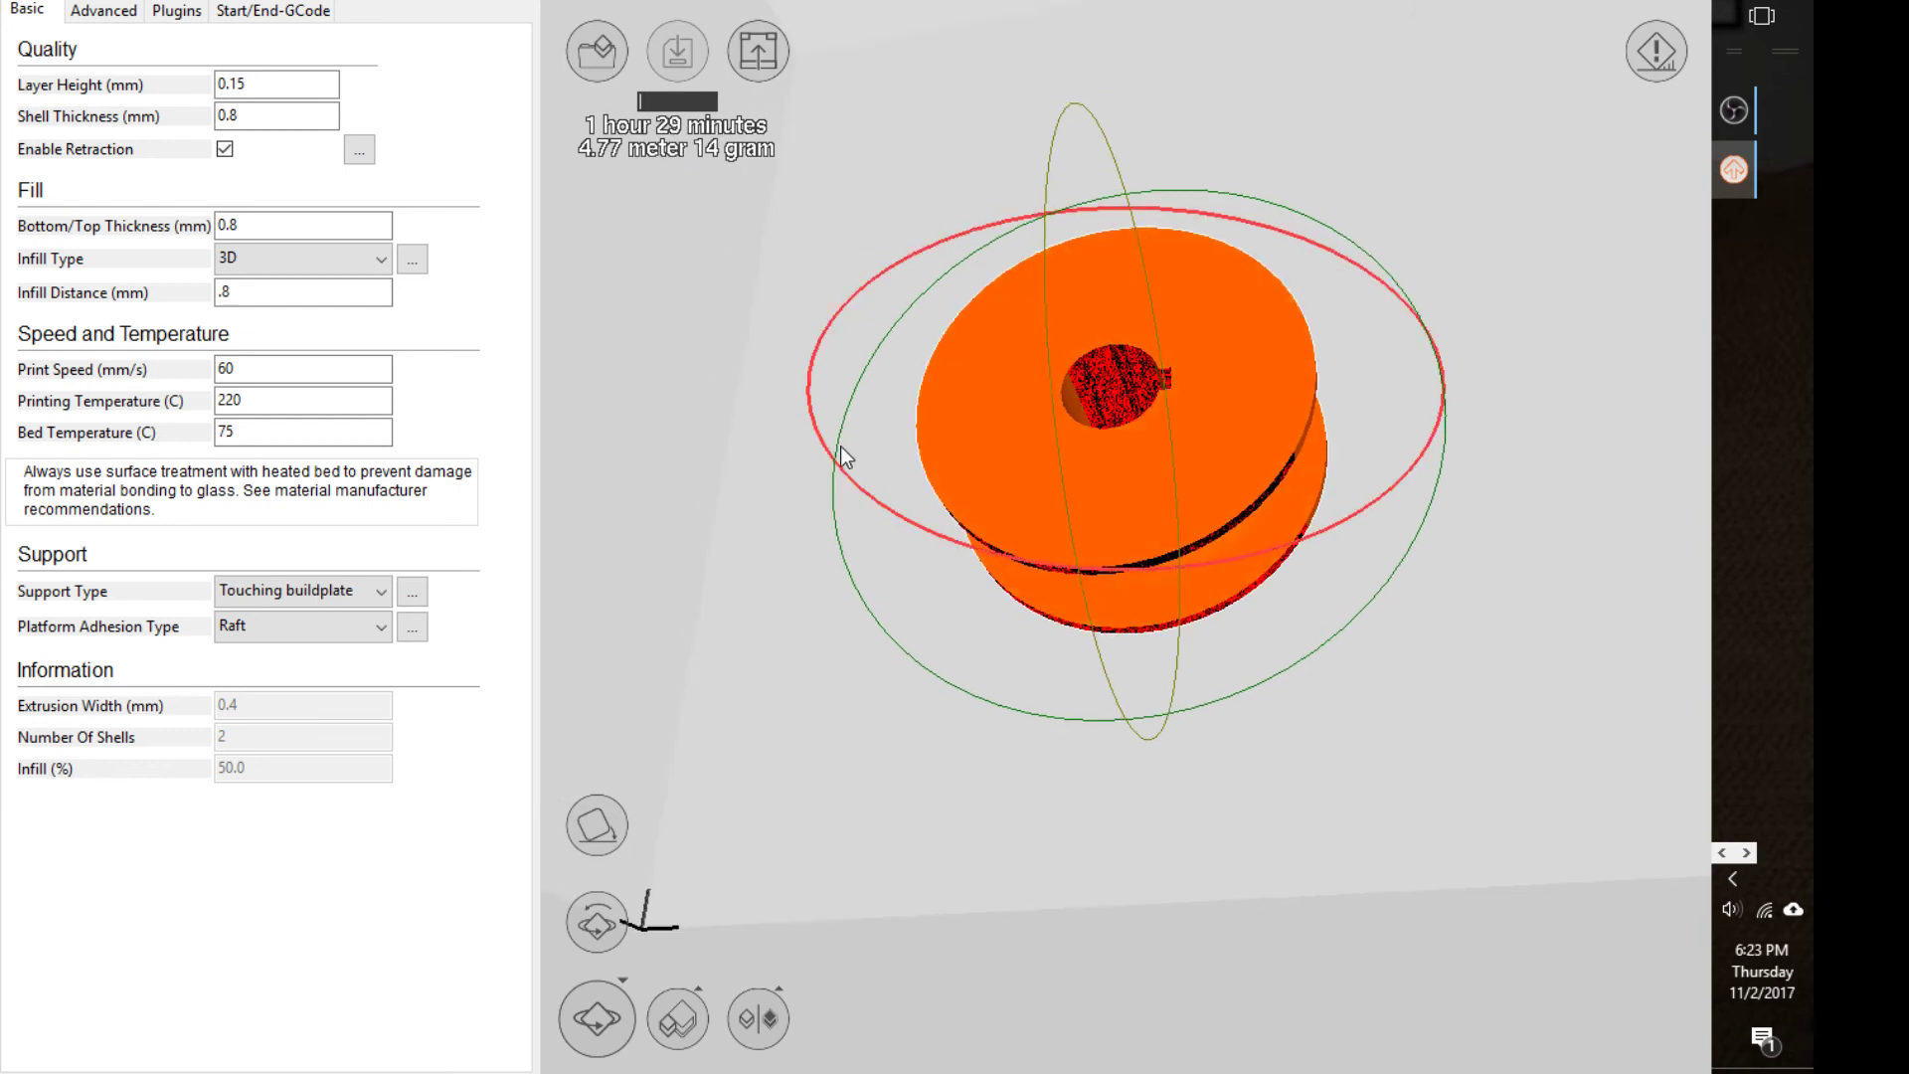
left_click_drag(761, 505, 756, 455)
mouse_move(1458, 742)
right_mouse_down()
mouse_move(1329, 810)
mouse_move(1263, 809)
mouse_move(1376, 743)
mouse_move(1435, 775)
mouse_move(1352, 659)
right_mouse_up()
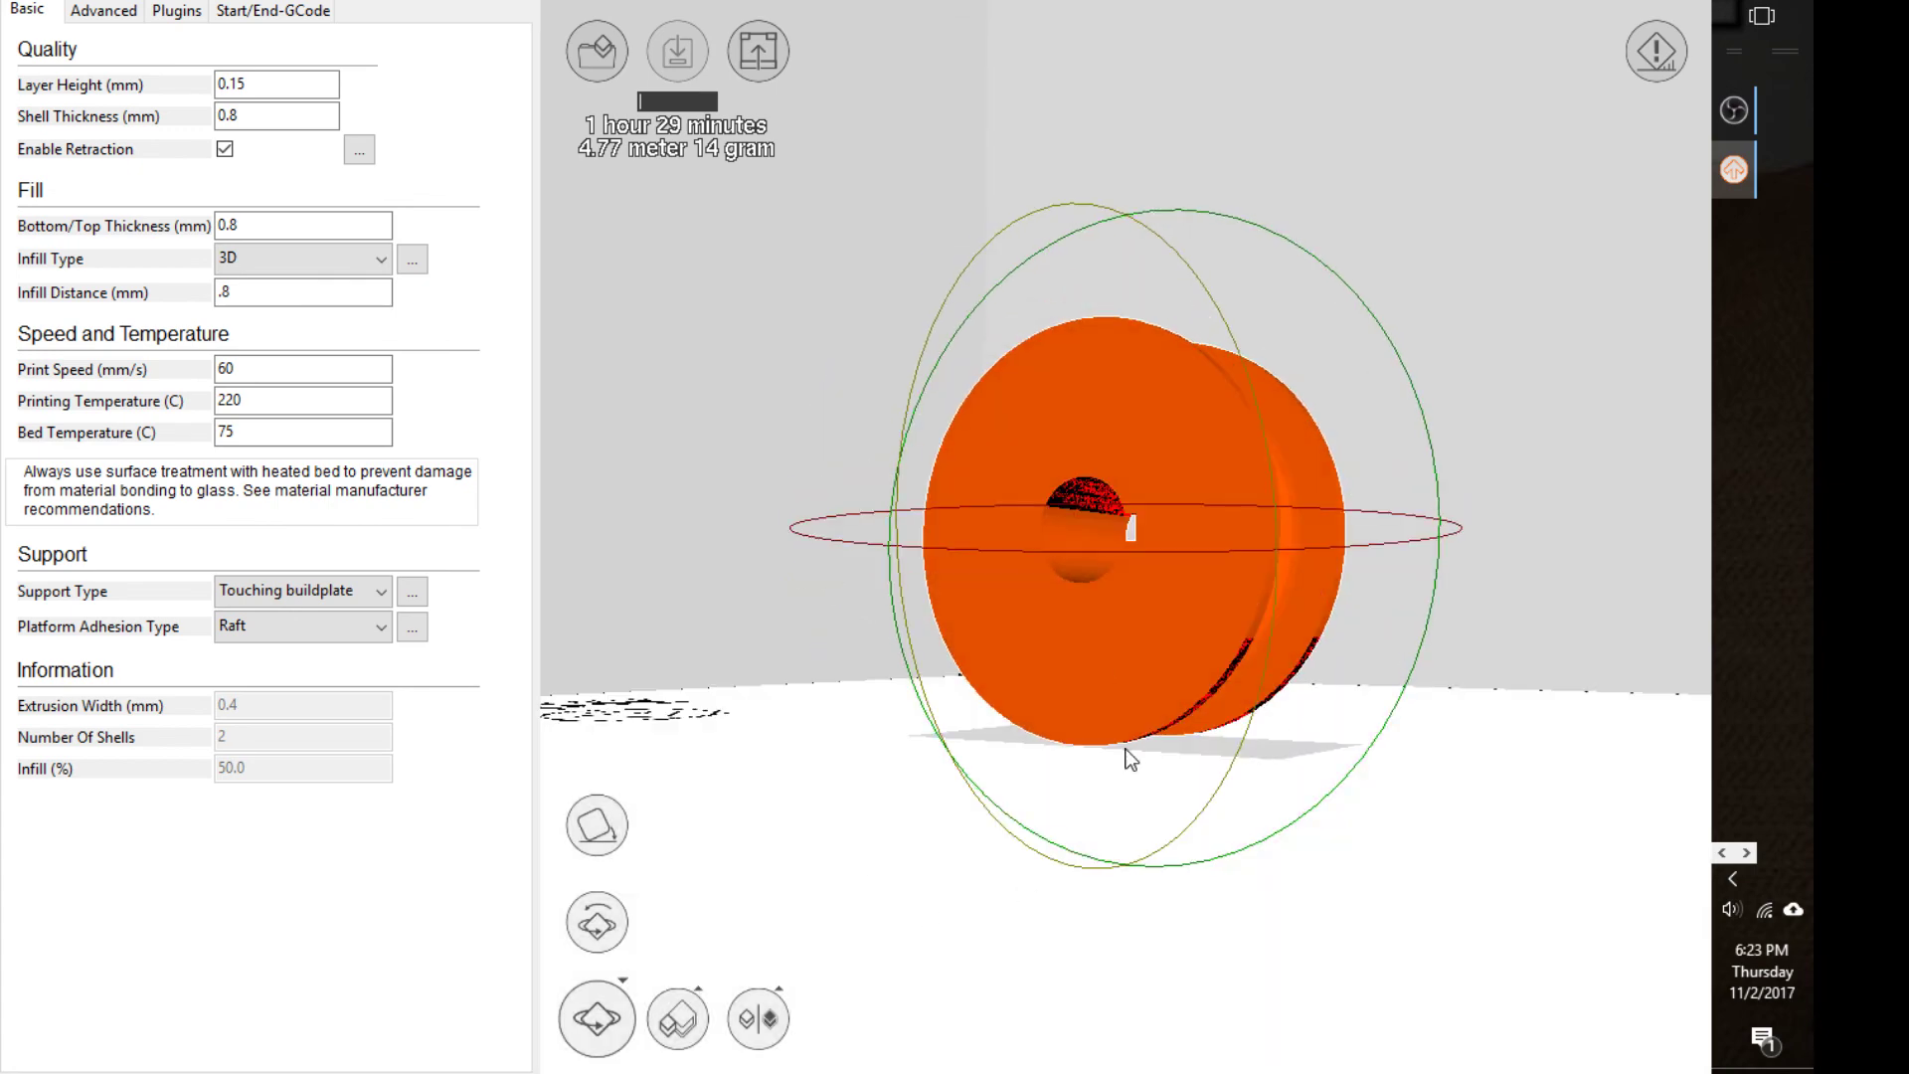
left_click(380, 628)
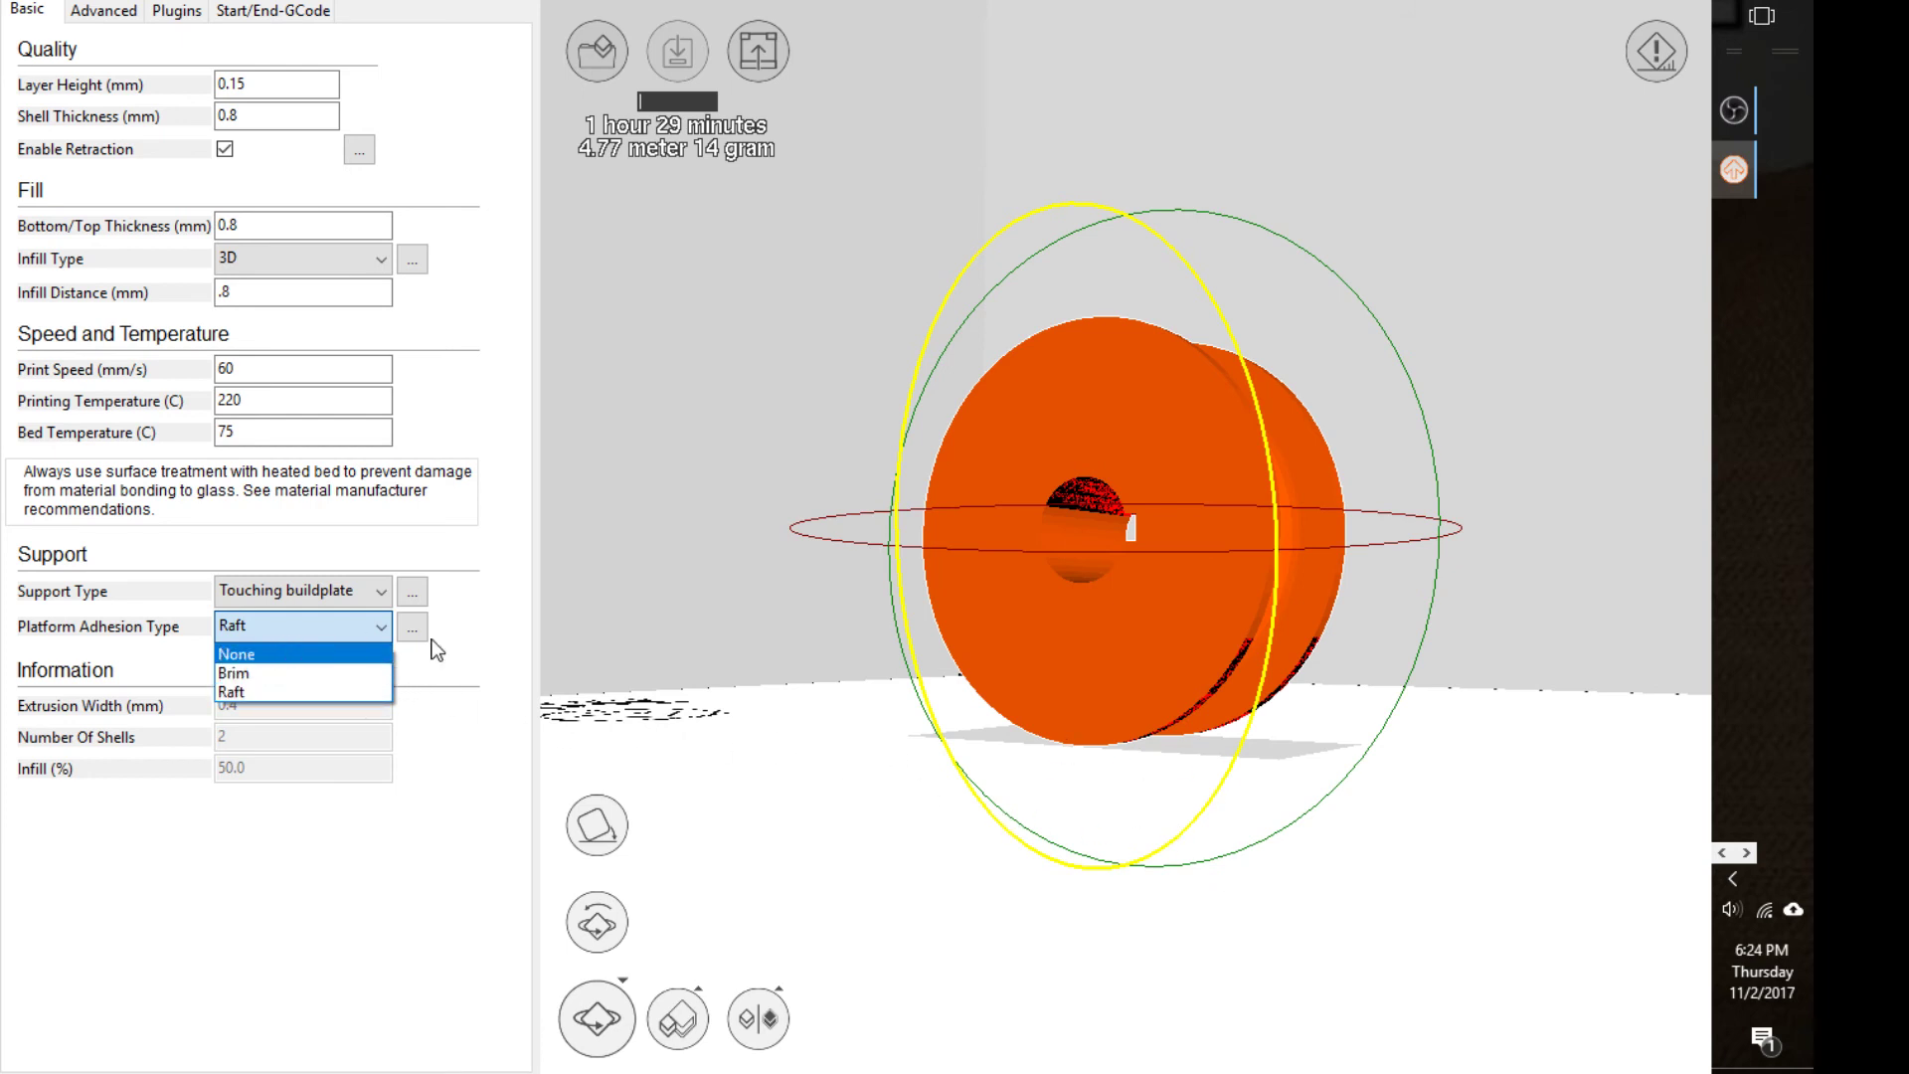
left_click(325, 628)
left_click(326, 629)
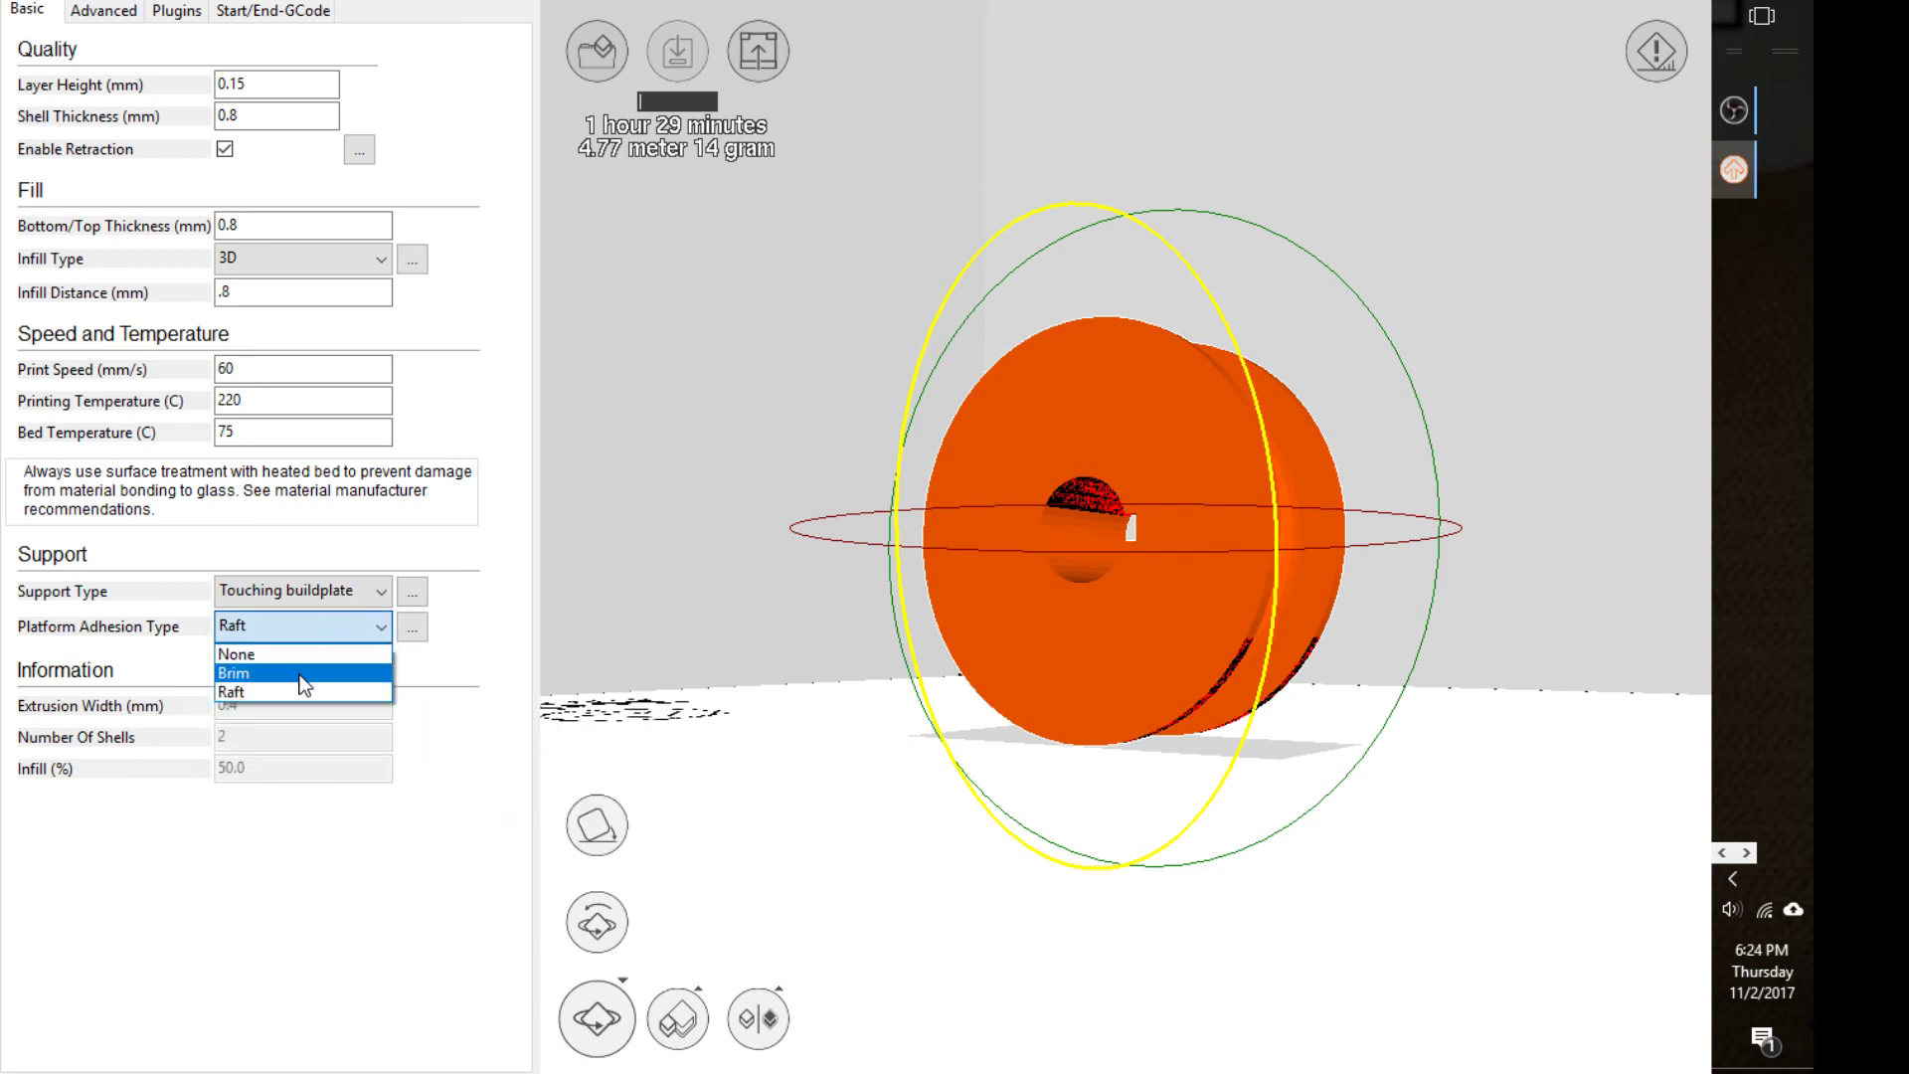
left_click(333, 674)
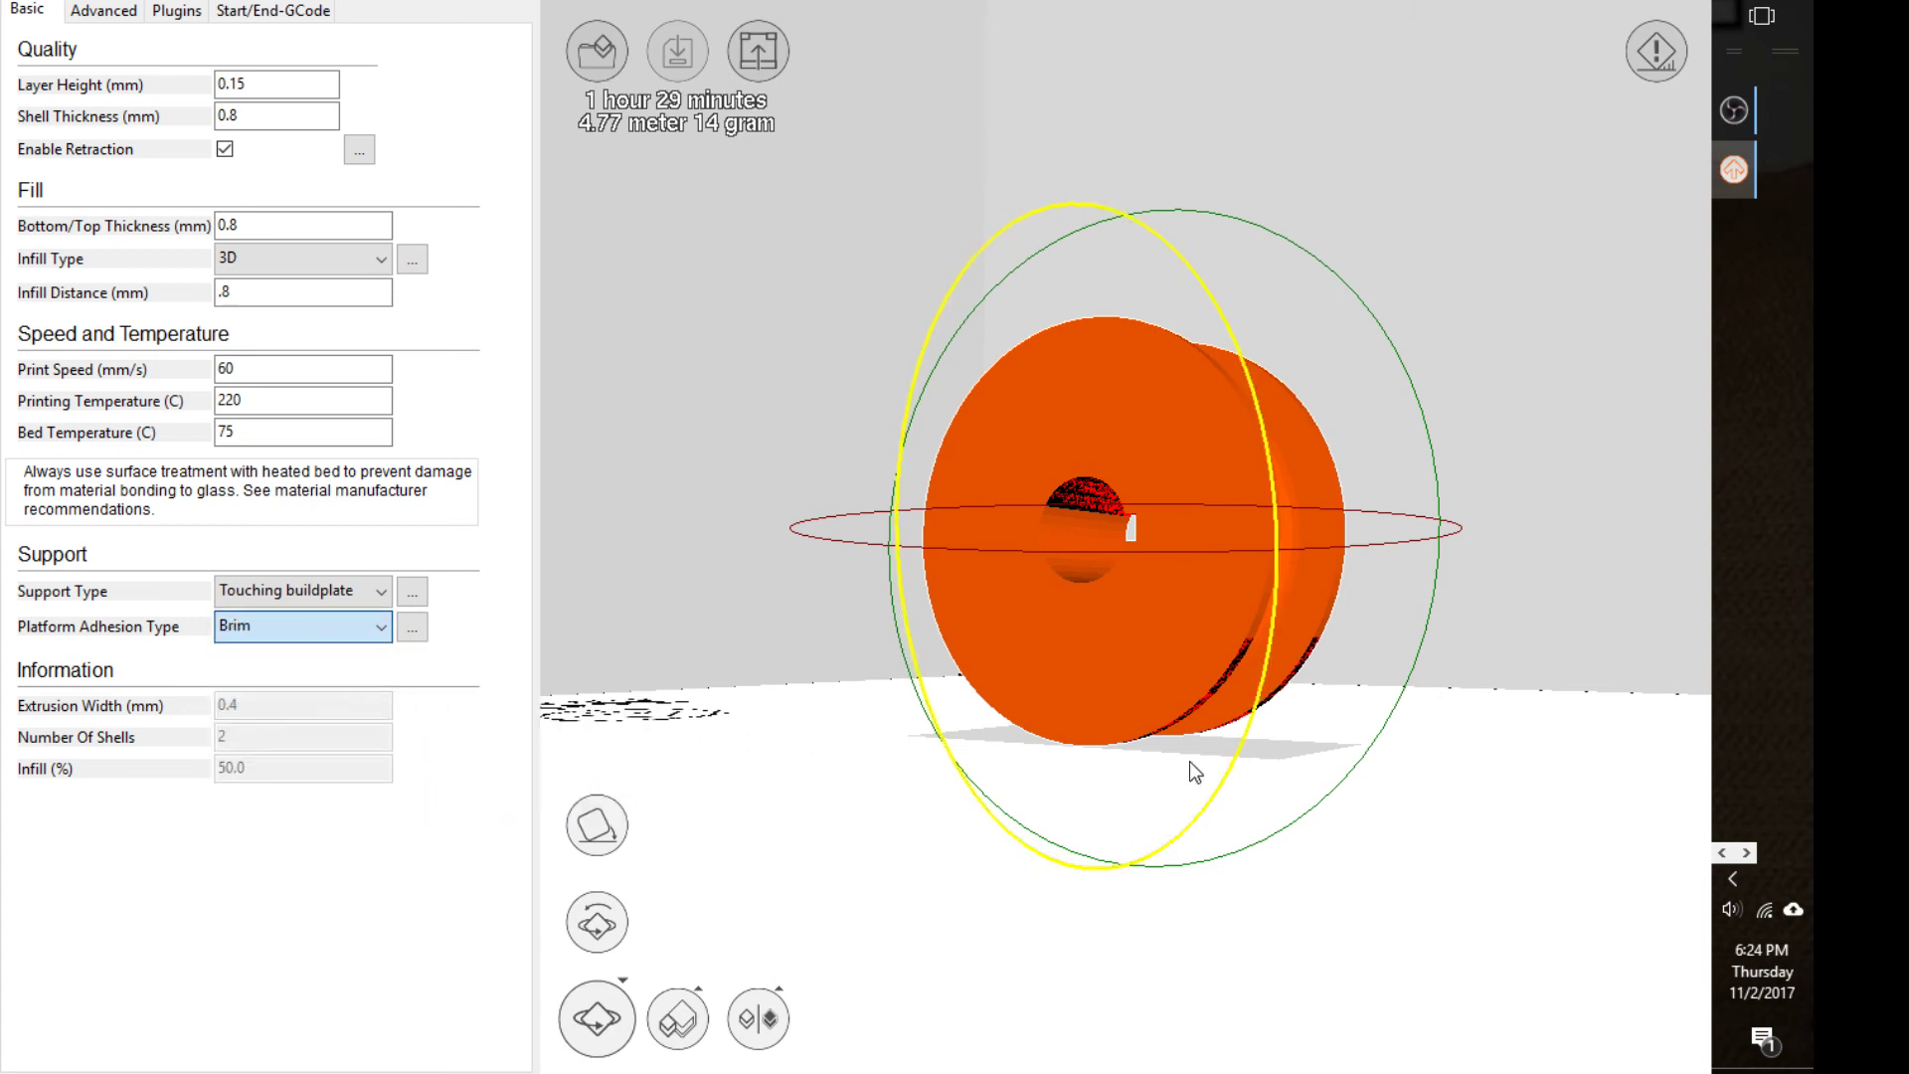
left_click_drag(1337, 785, 1212, 832)
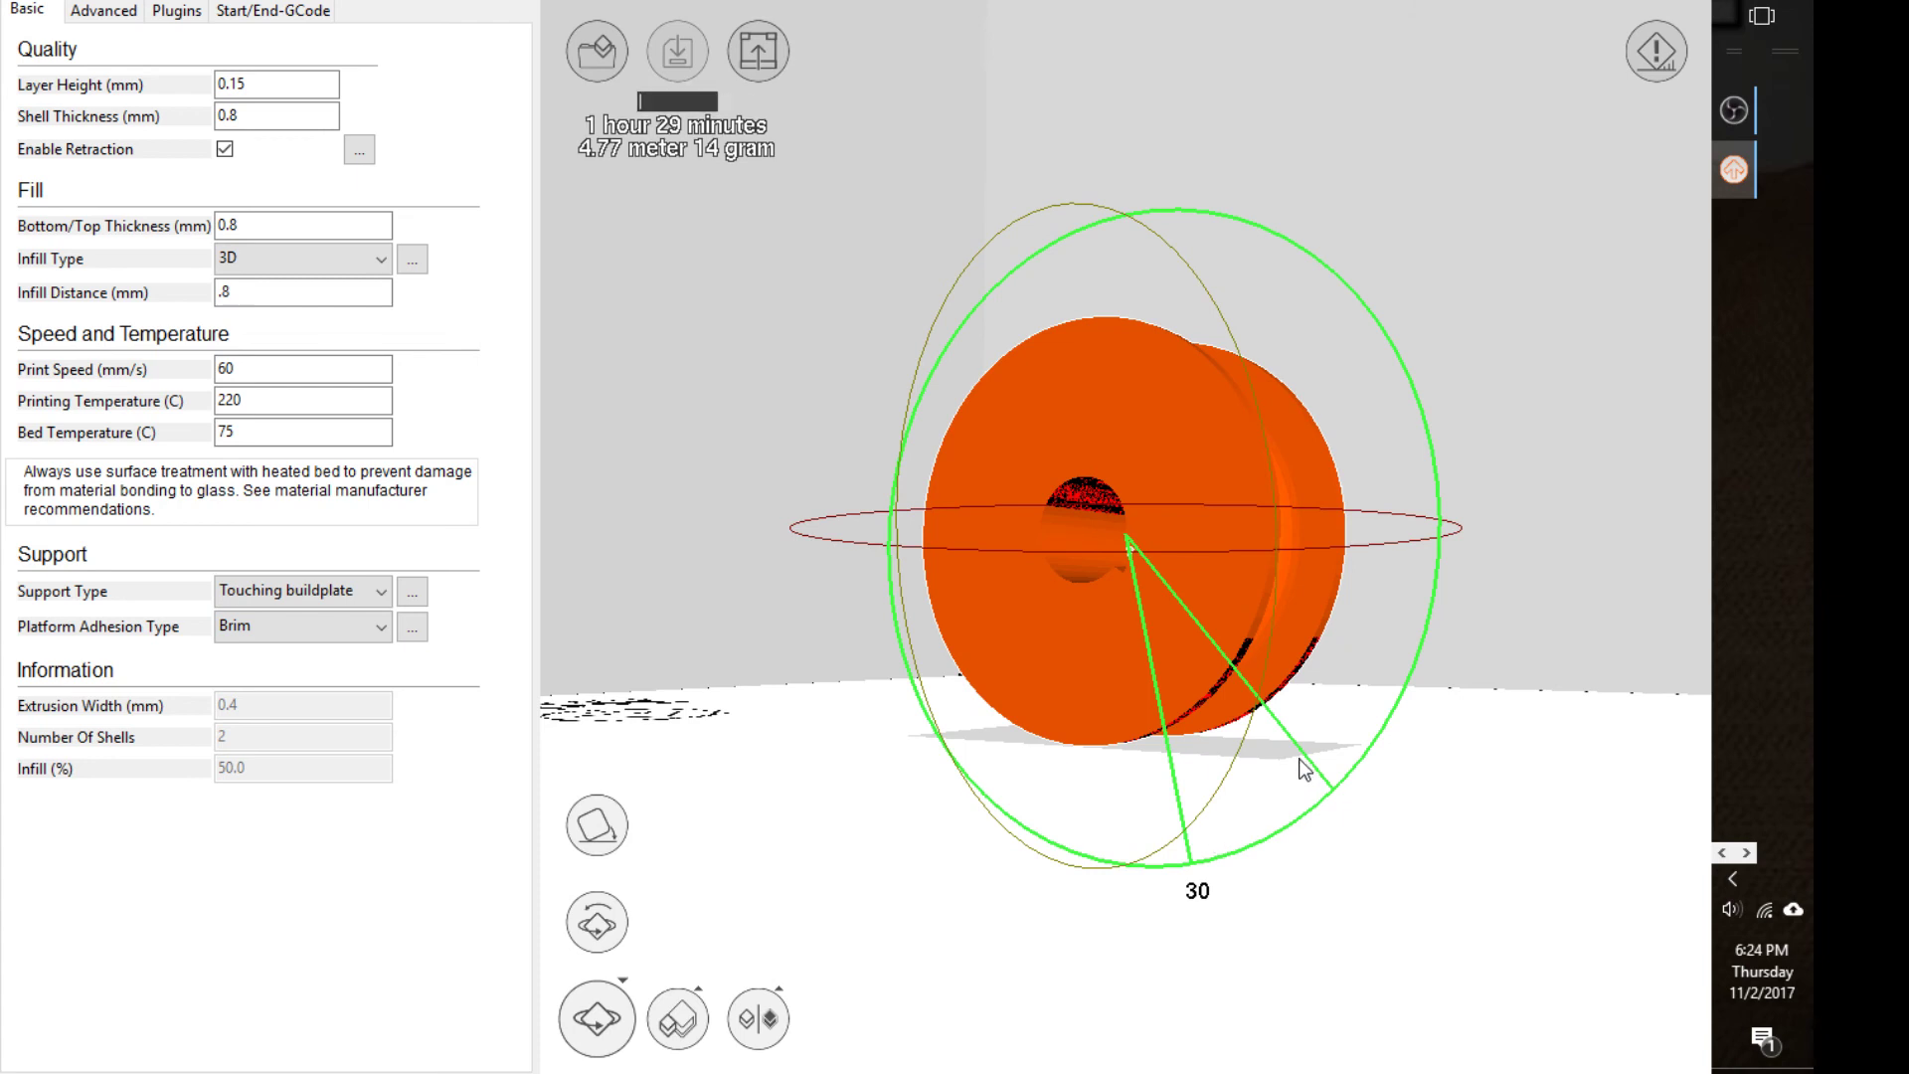
left_click_drag(1304, 769, 1310, 748)
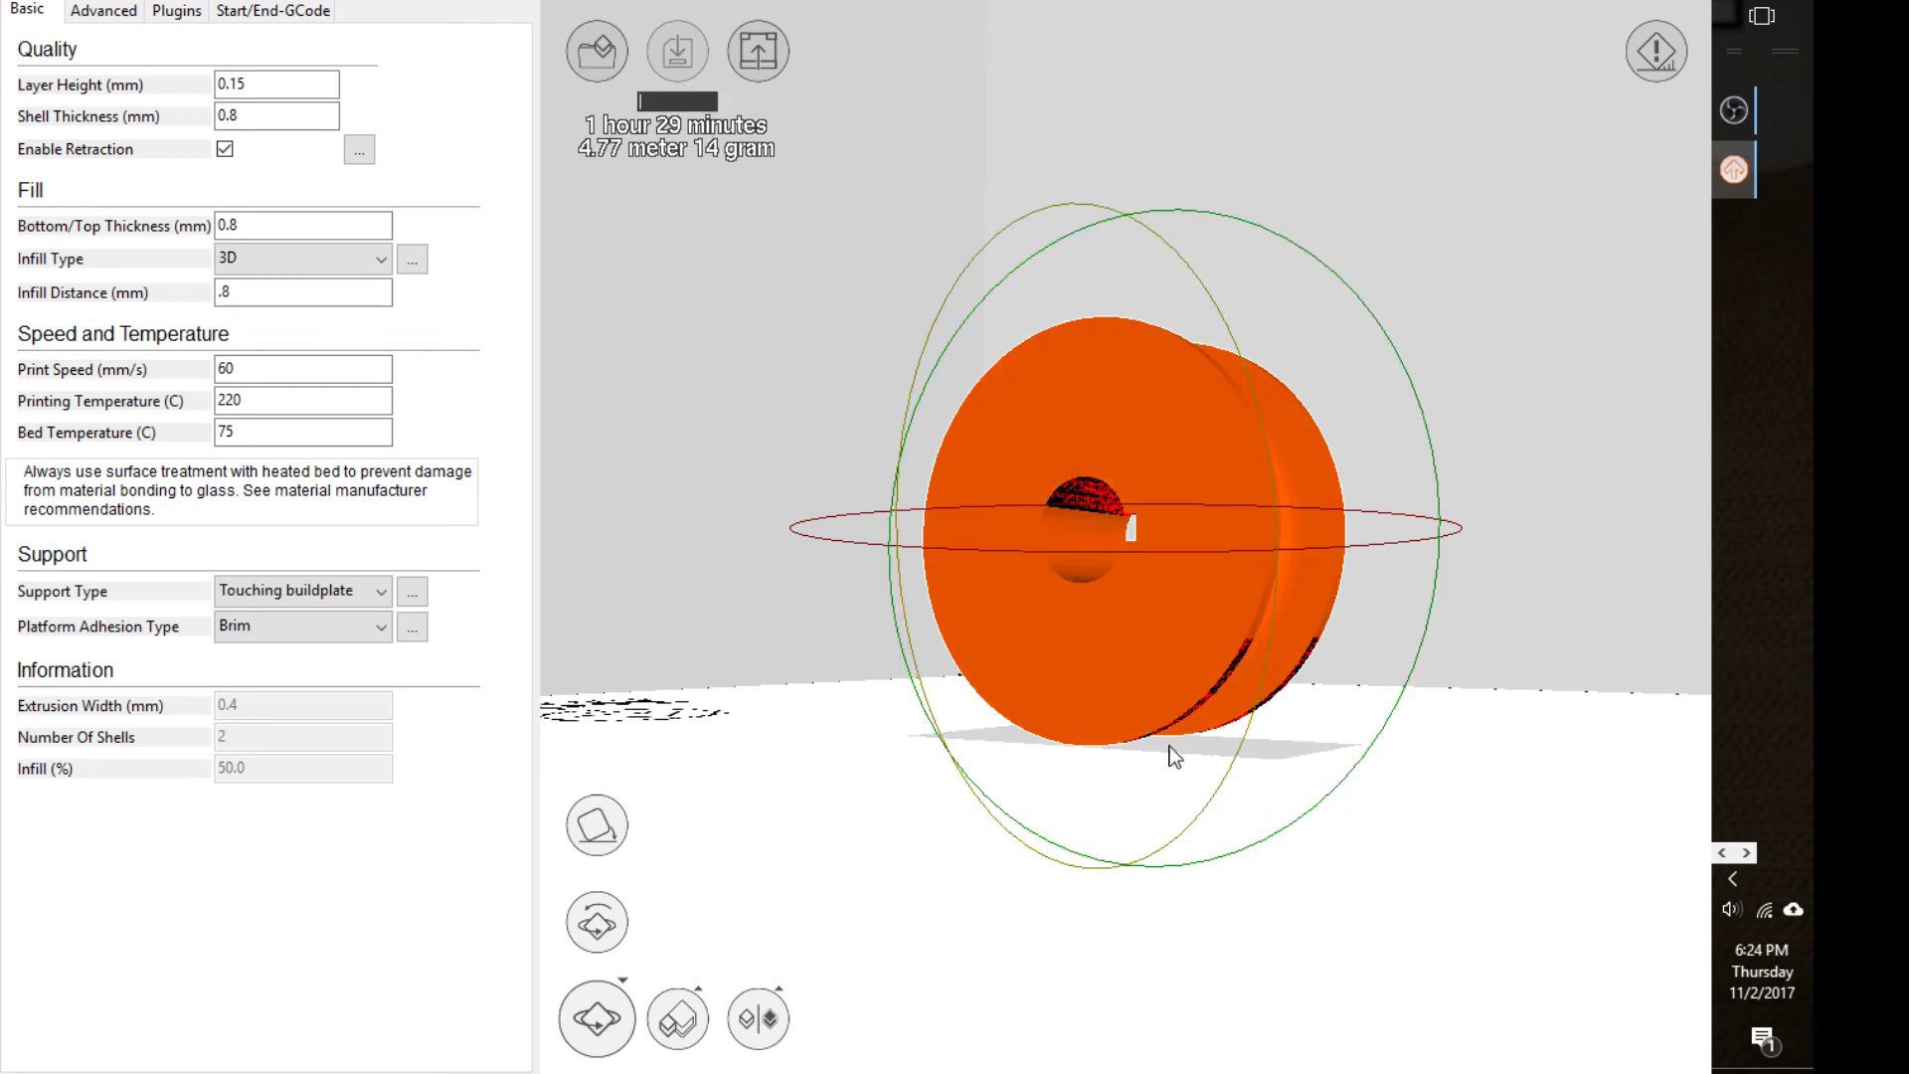
right_click_drag(1517, 787, 1414, 819)
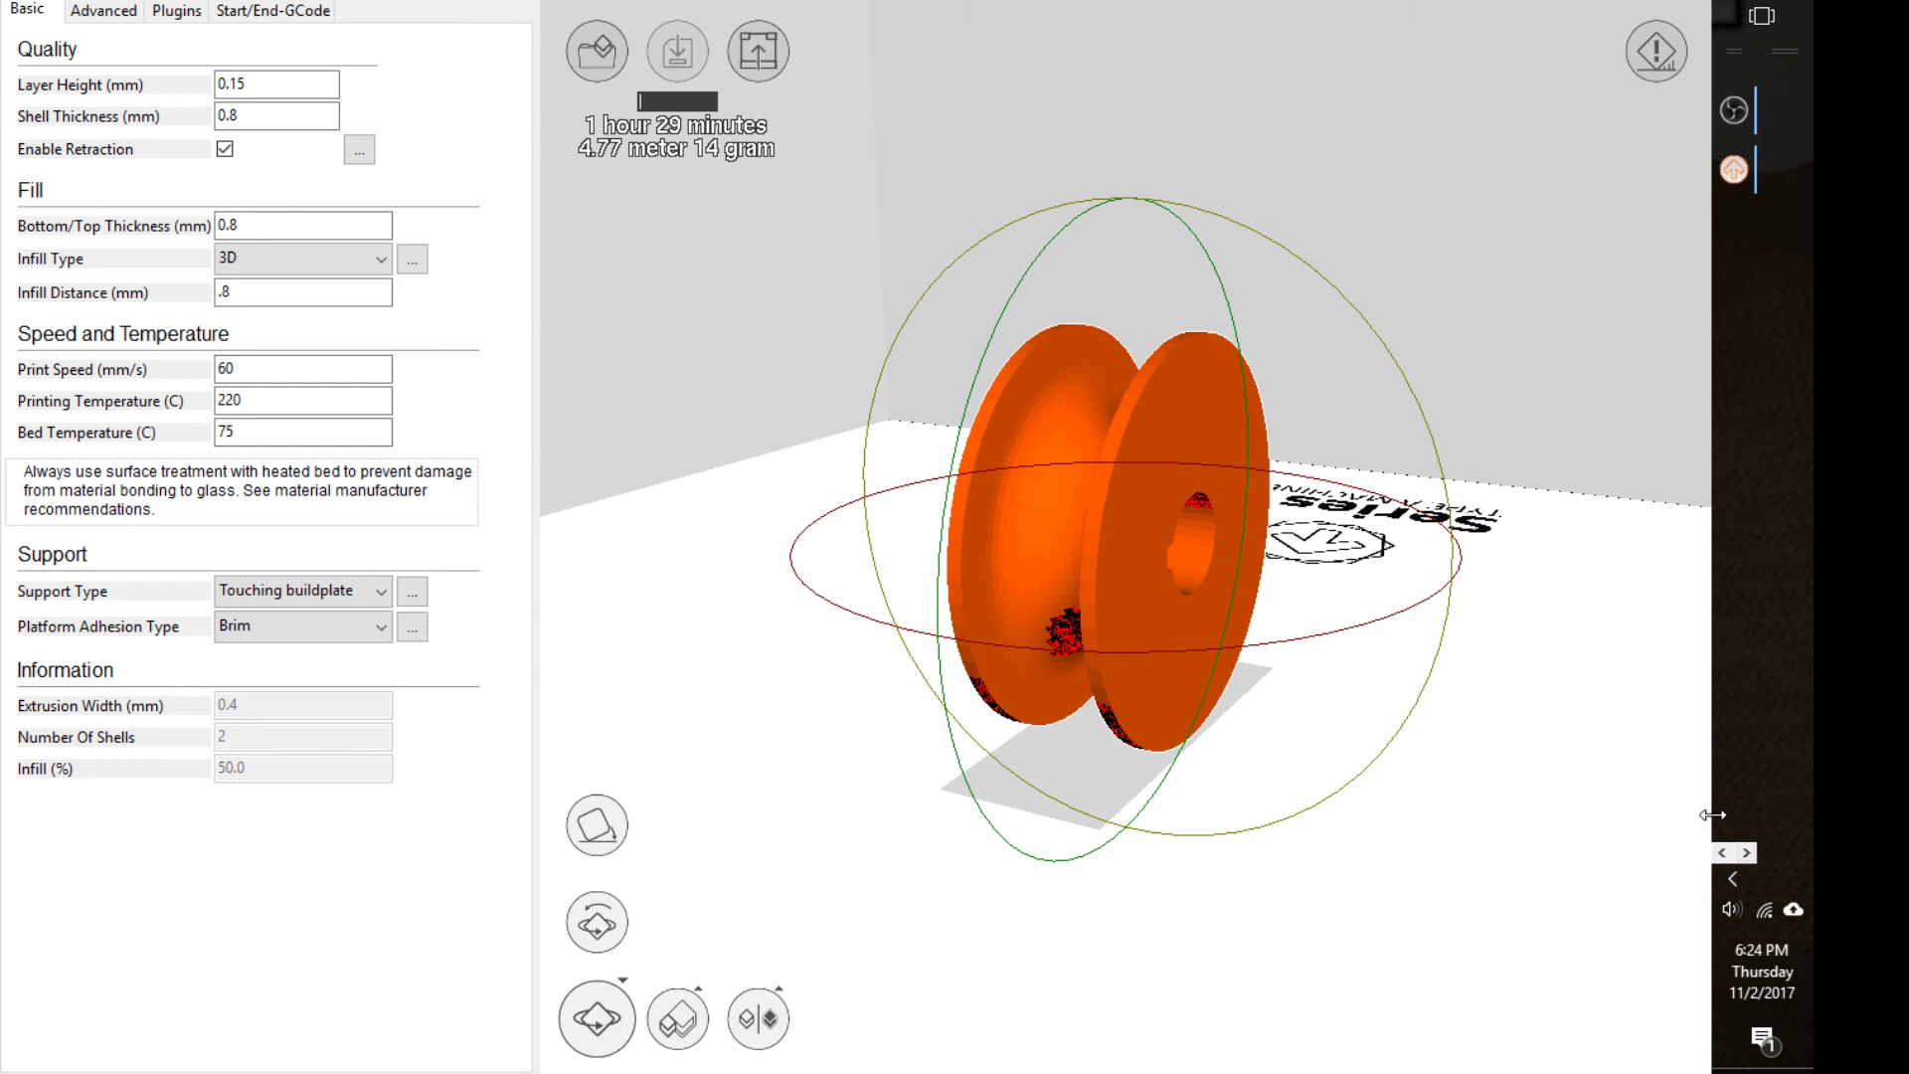
Try to close the SOLIDWORKS window that holds pulley.SLDPRT
left_click(1723, 852)
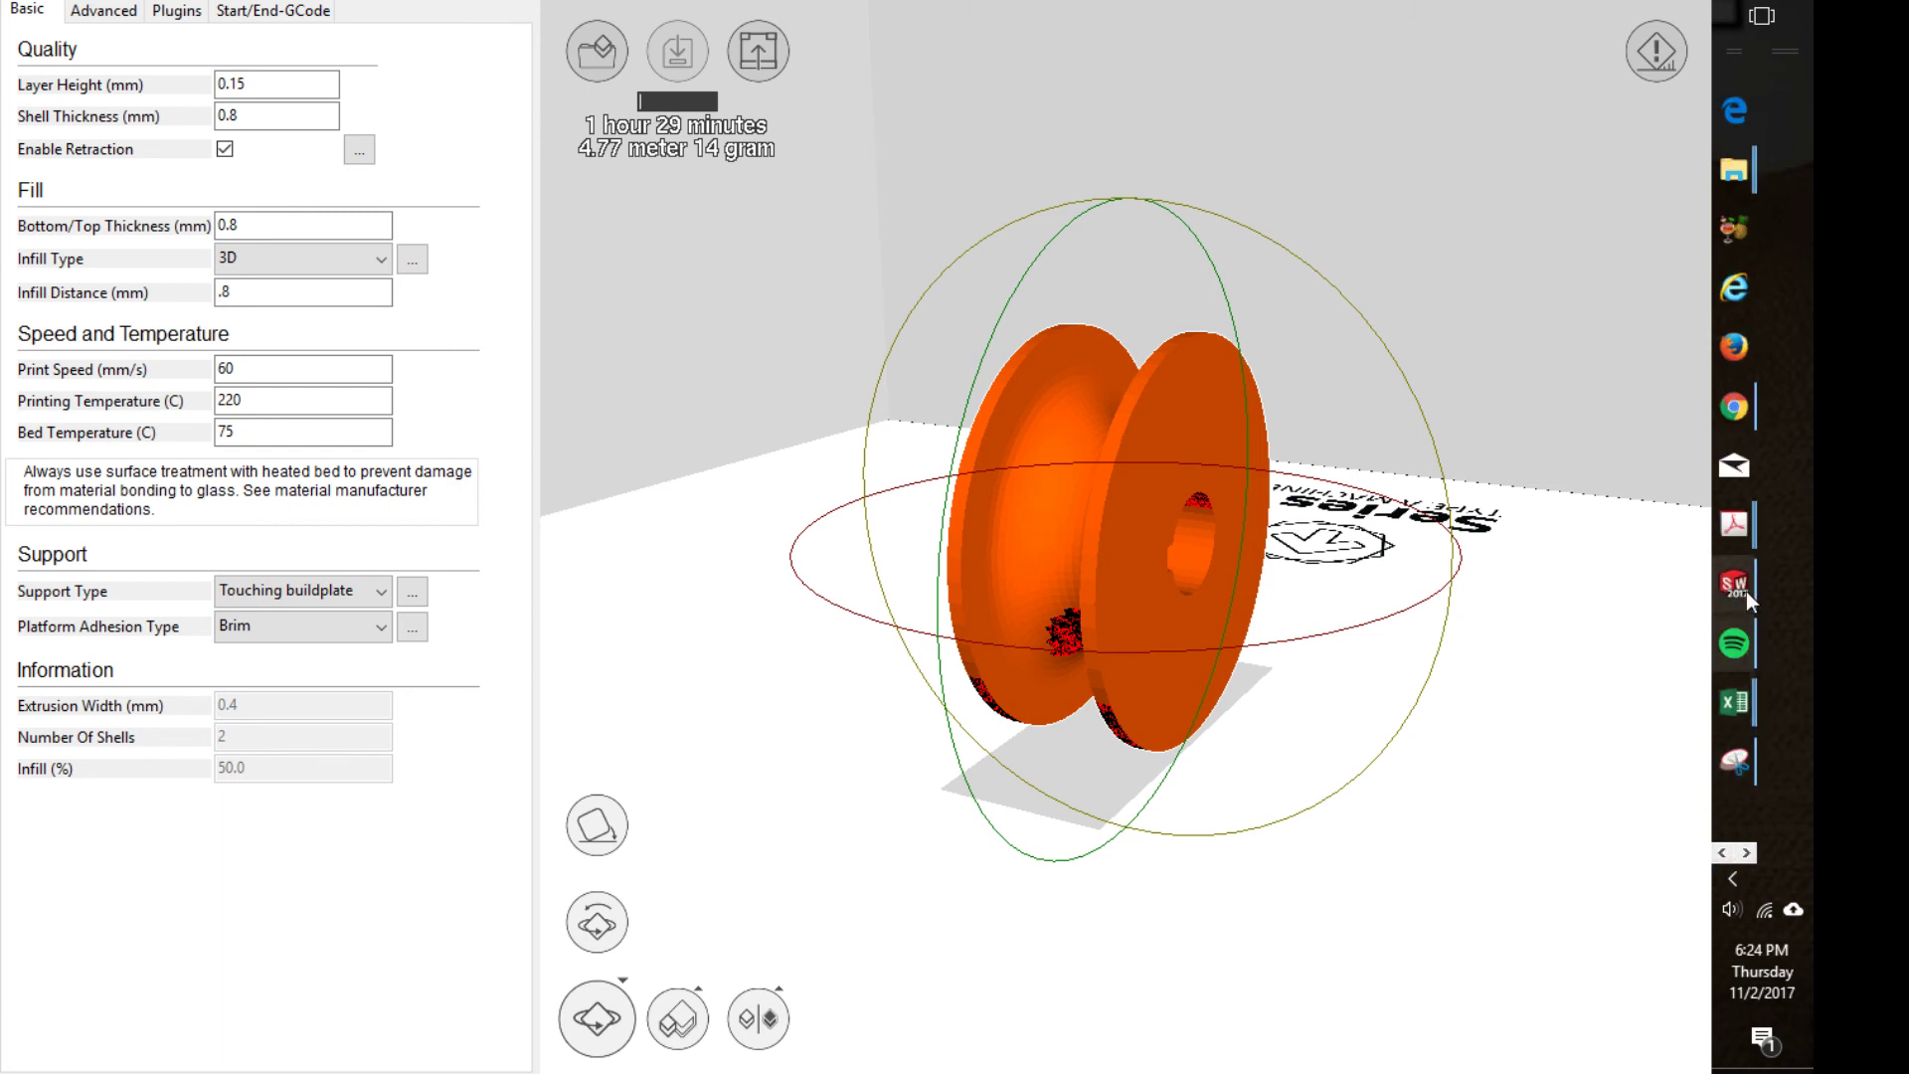
mouse_move(1742, 584)
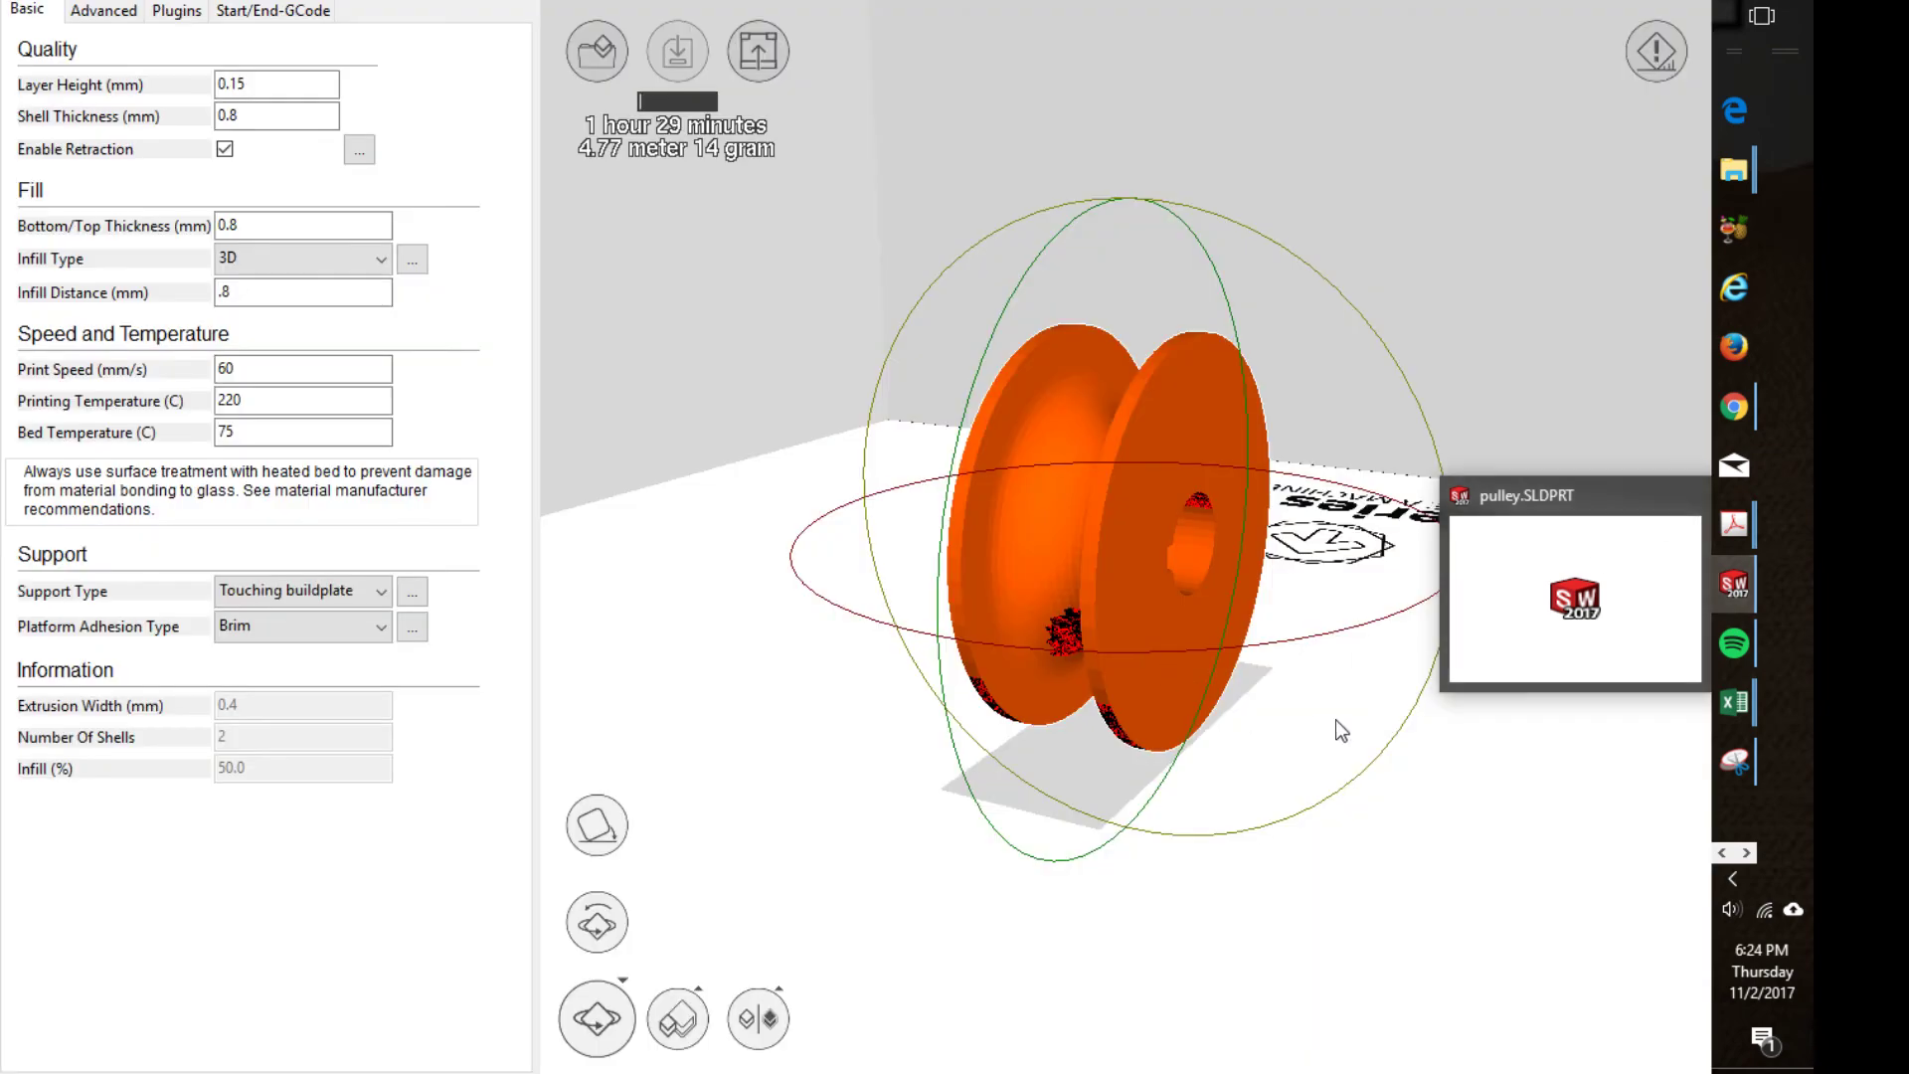
mouse_move(1519, 627)
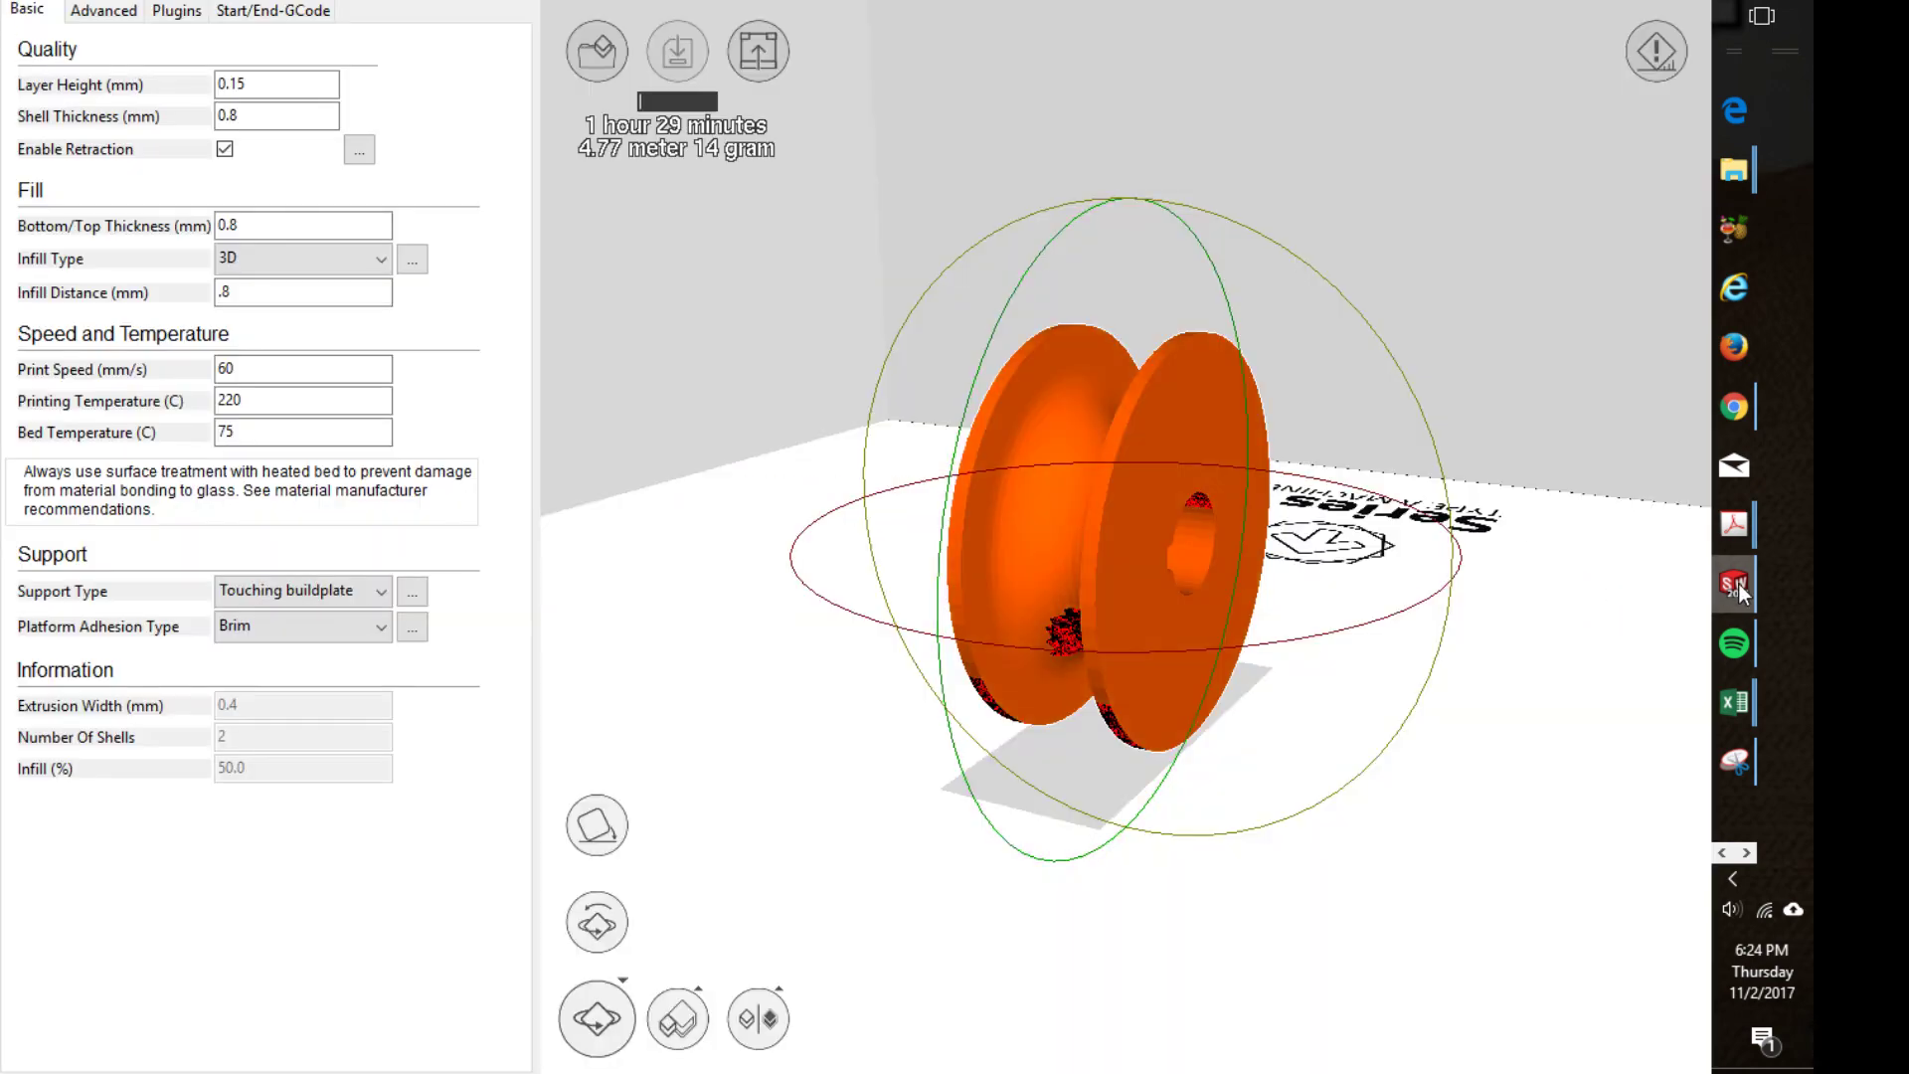
right_click(1745, 566)
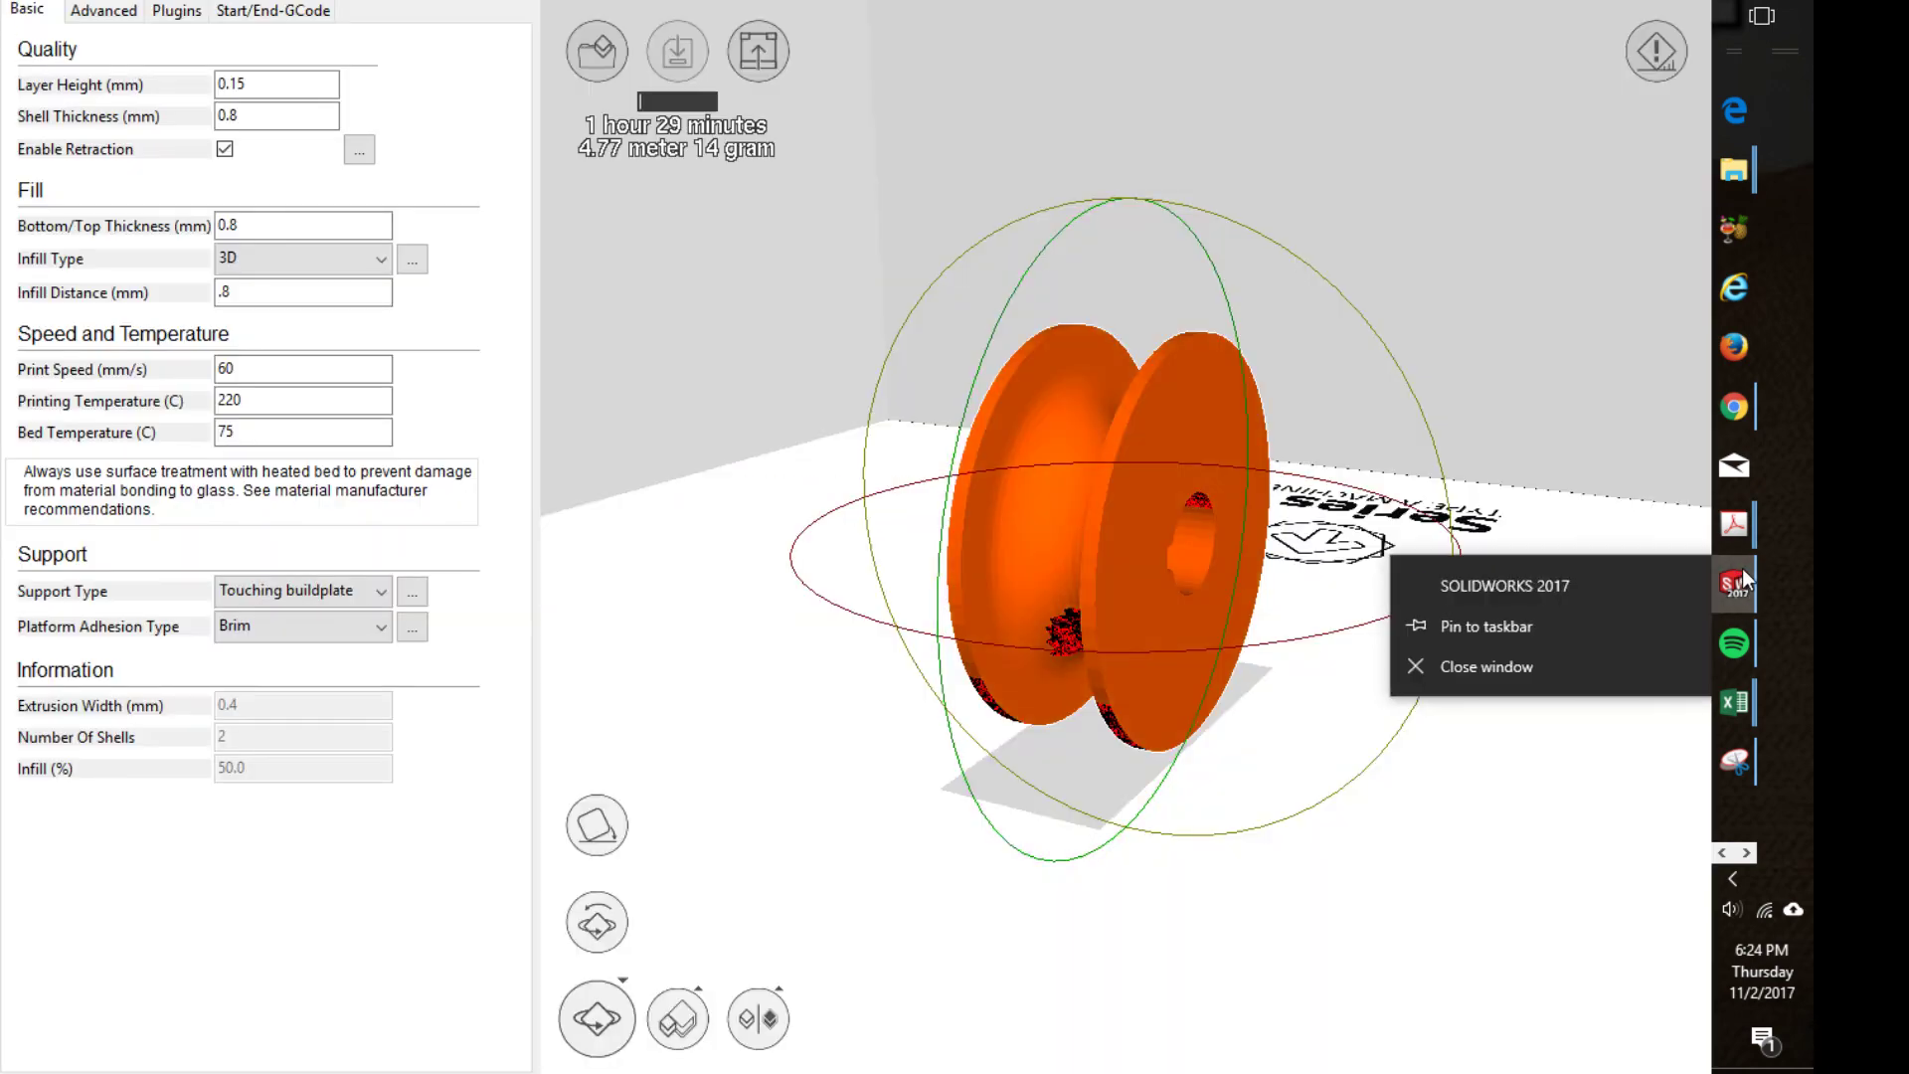
left_click(1483, 666)
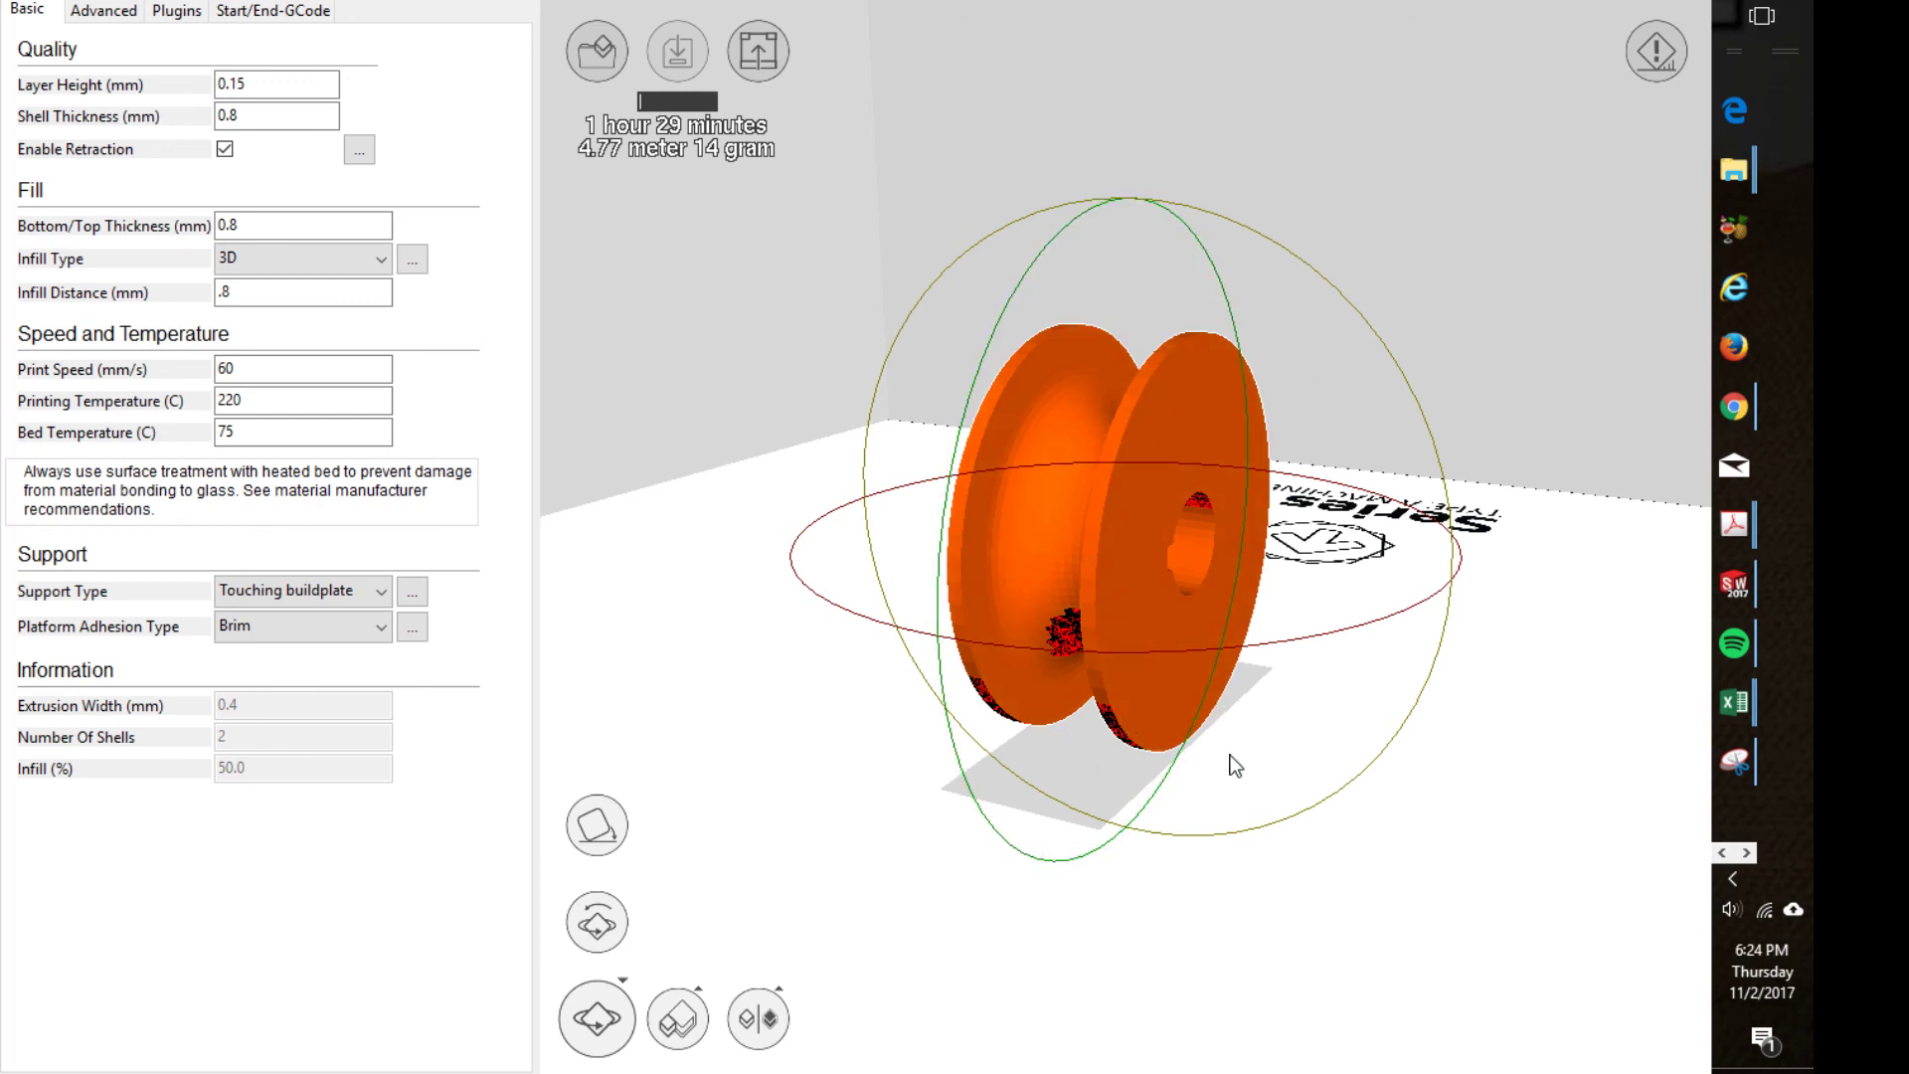
Set the platform adhesion type to Raft
left_click(287, 626)
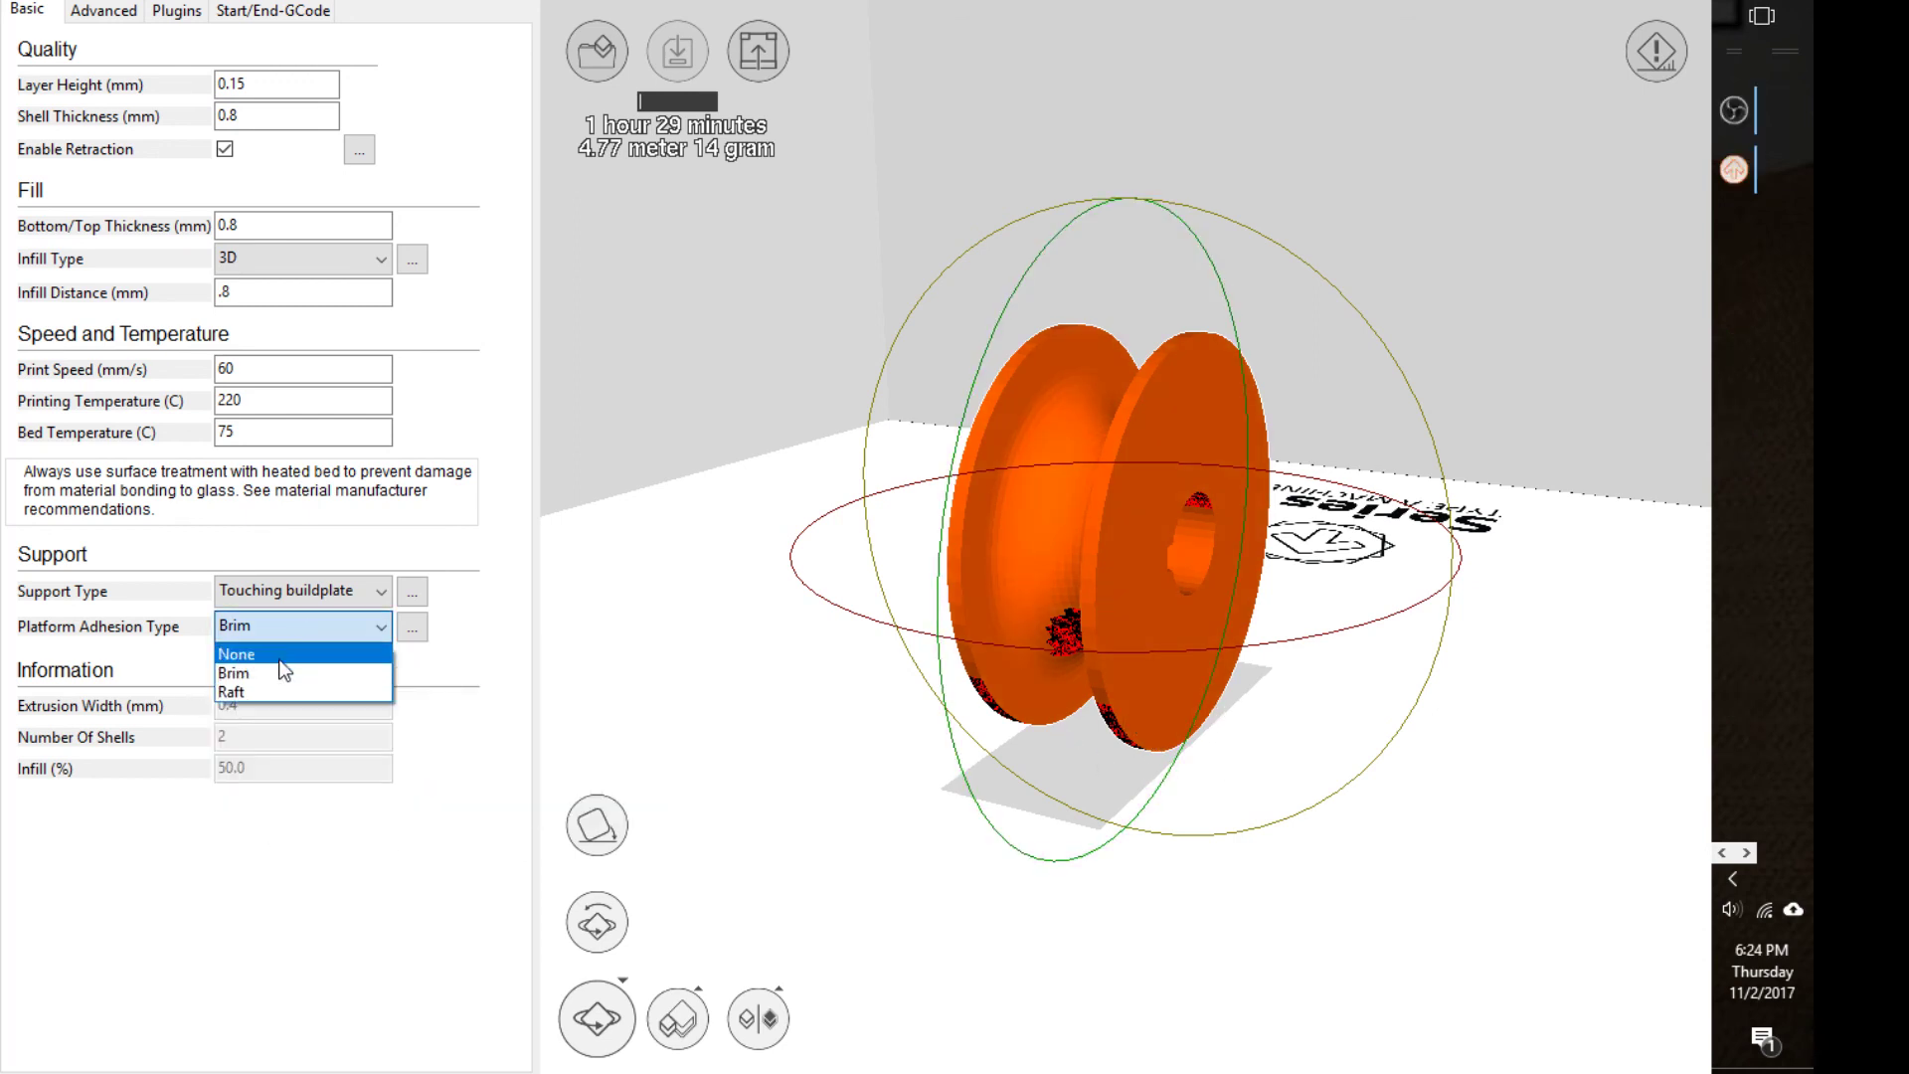
left_click(269, 693)
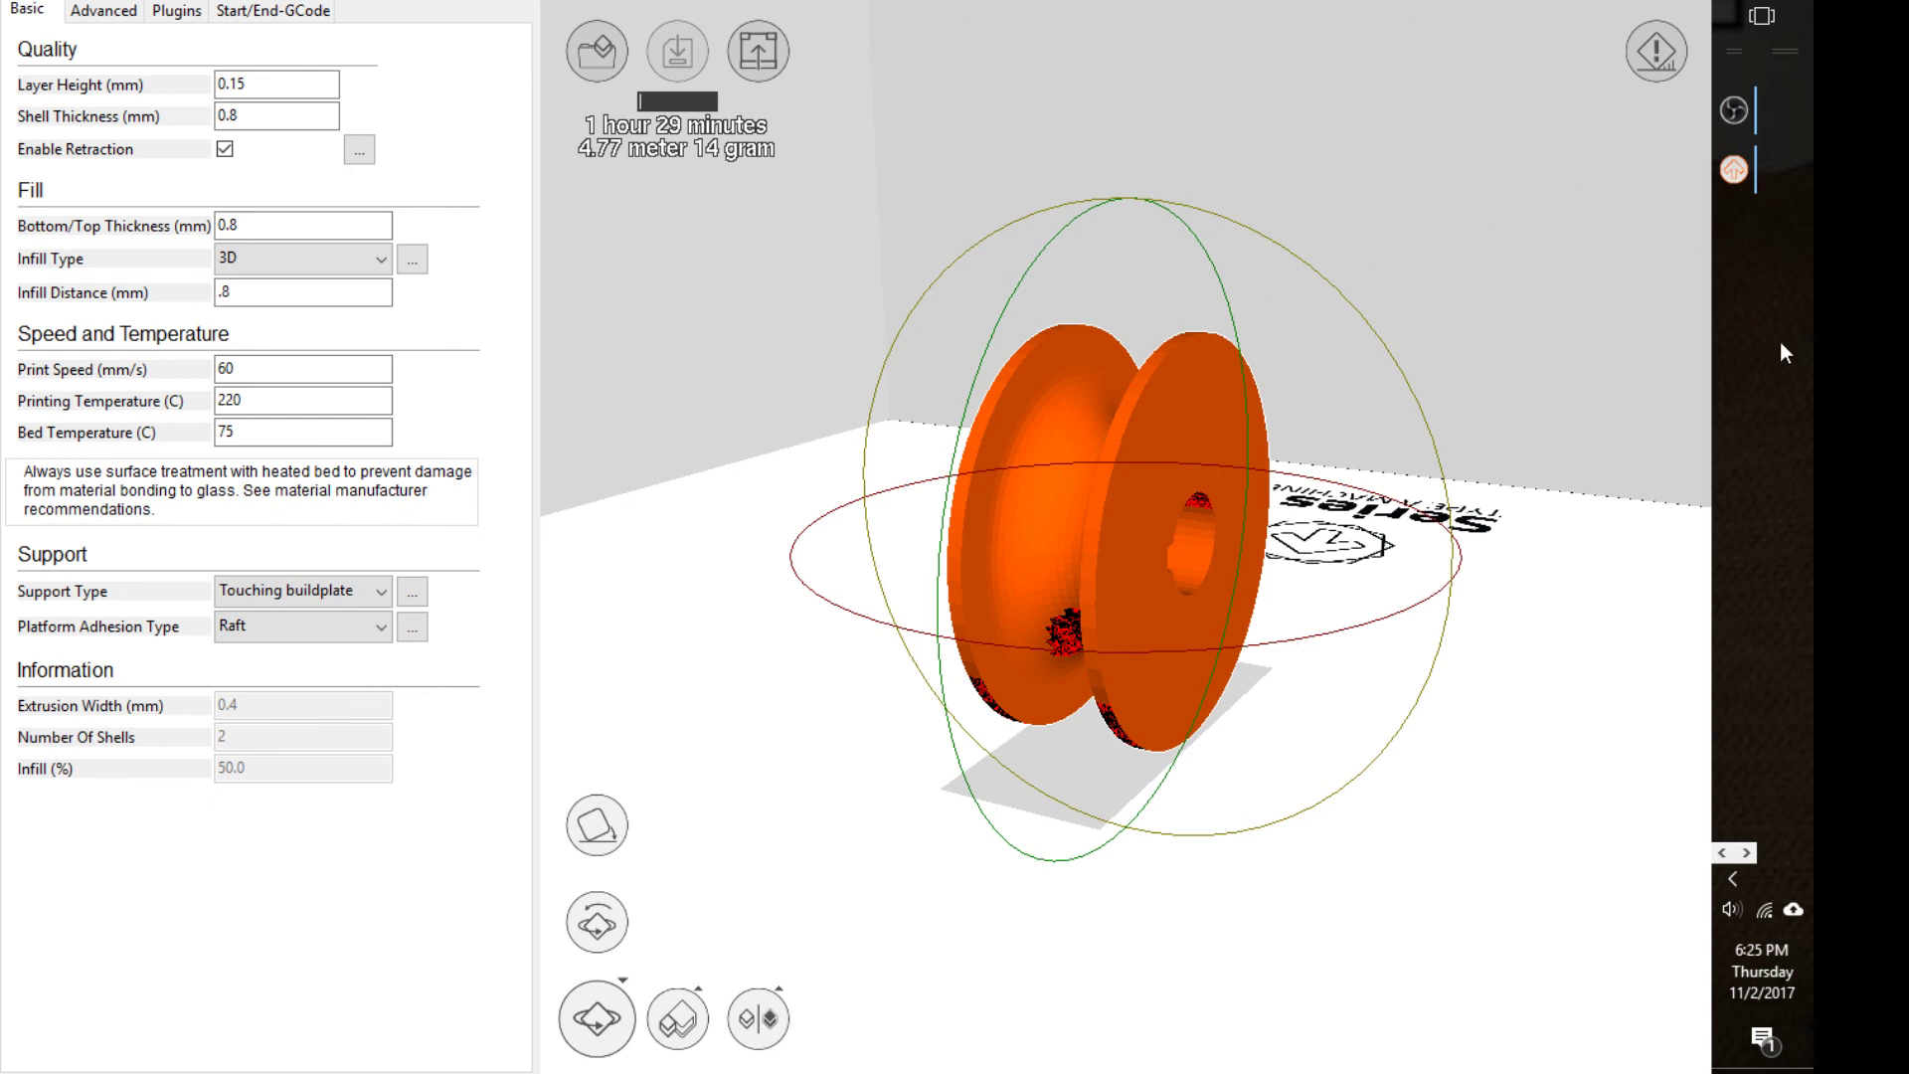
Switch to SOLIDWORKS and confirm saving the pulley as PULLEY.STL
left_click(1728, 854)
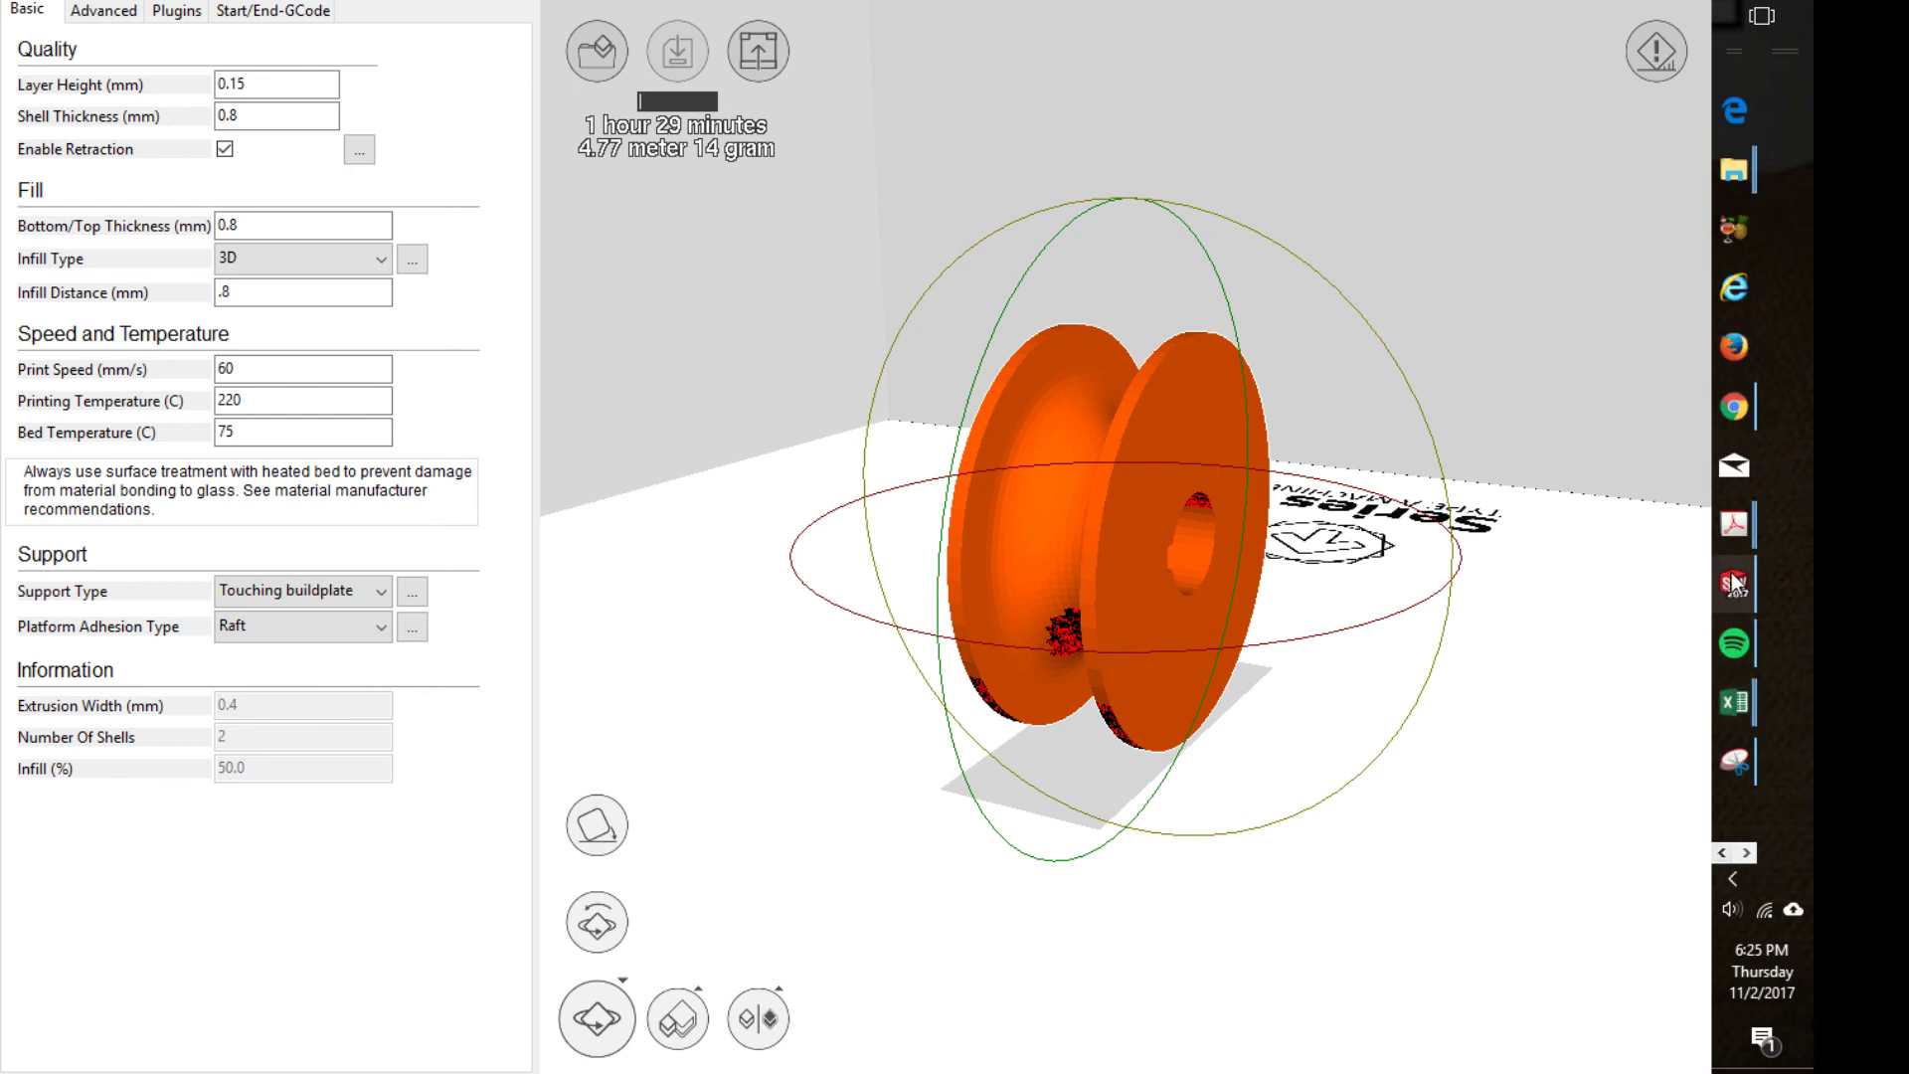
mouse_move(1749, 599)
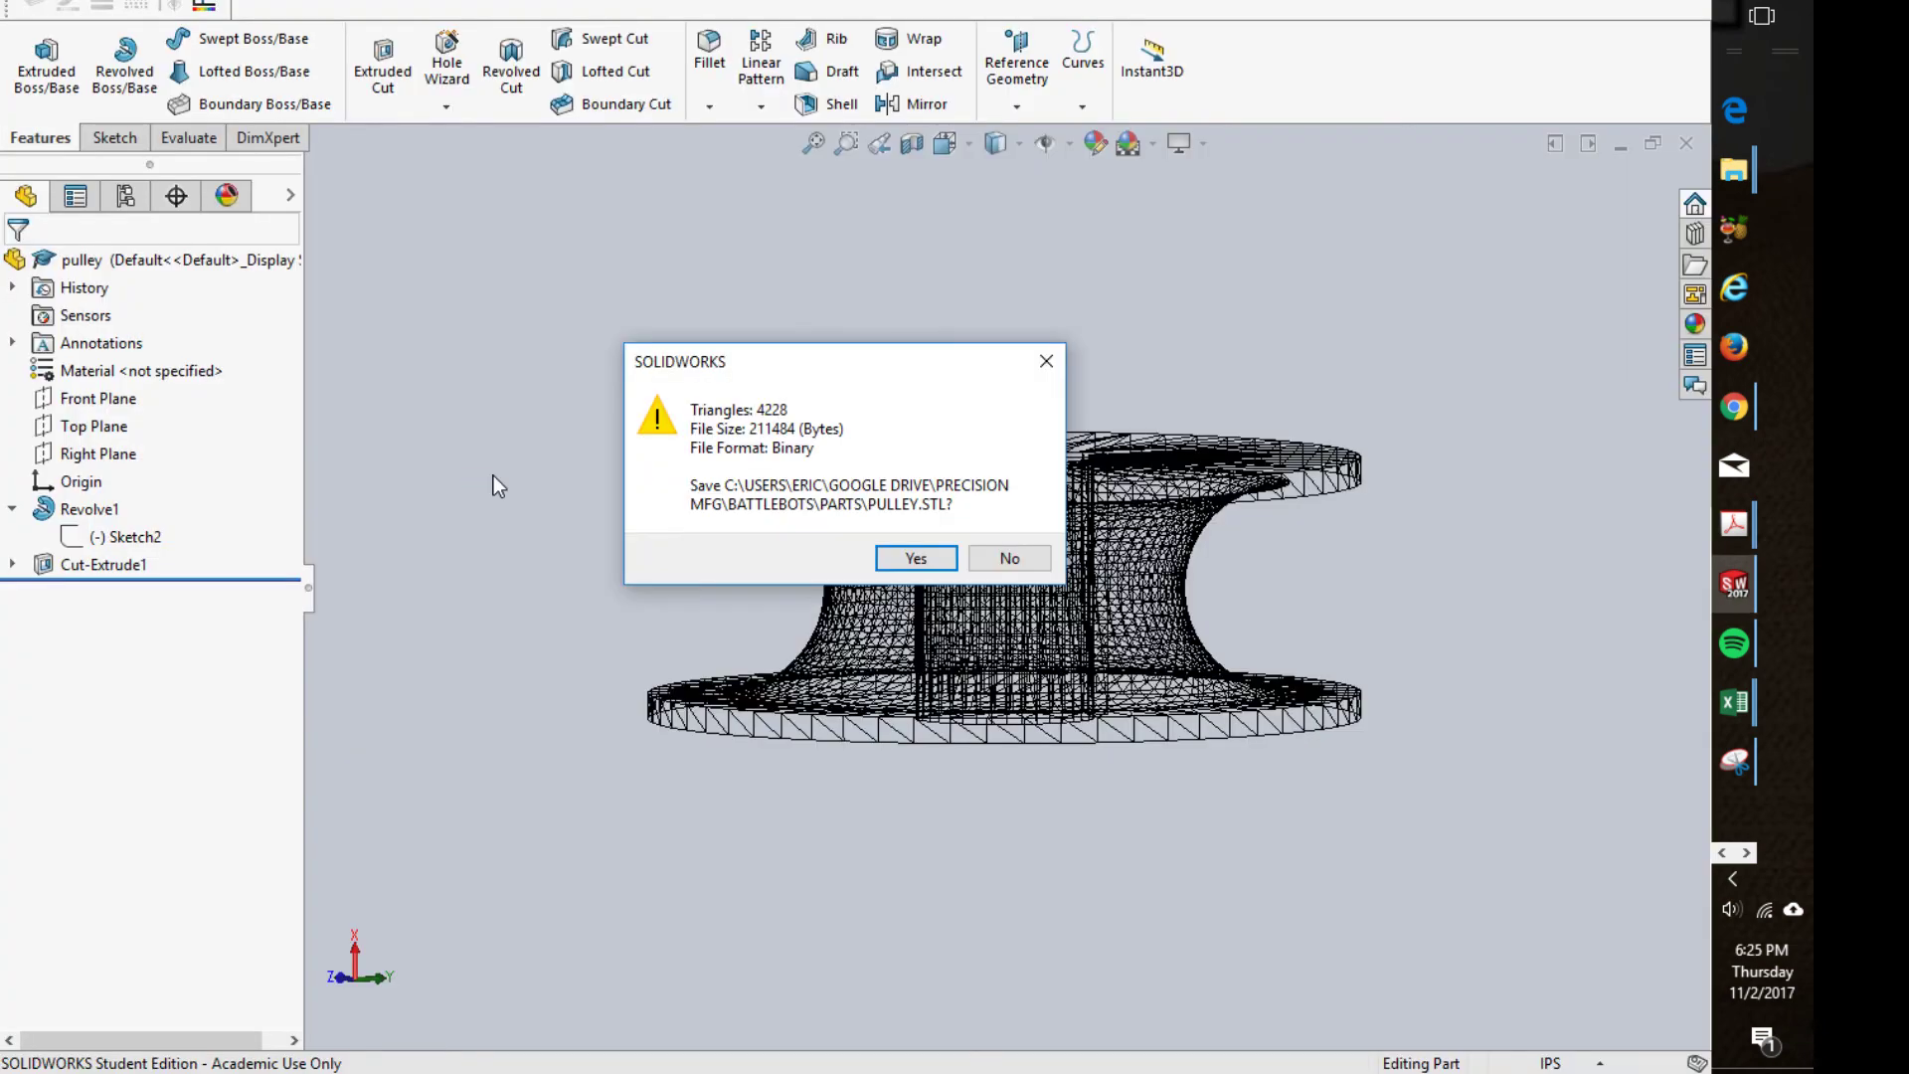
left_click(916, 559)
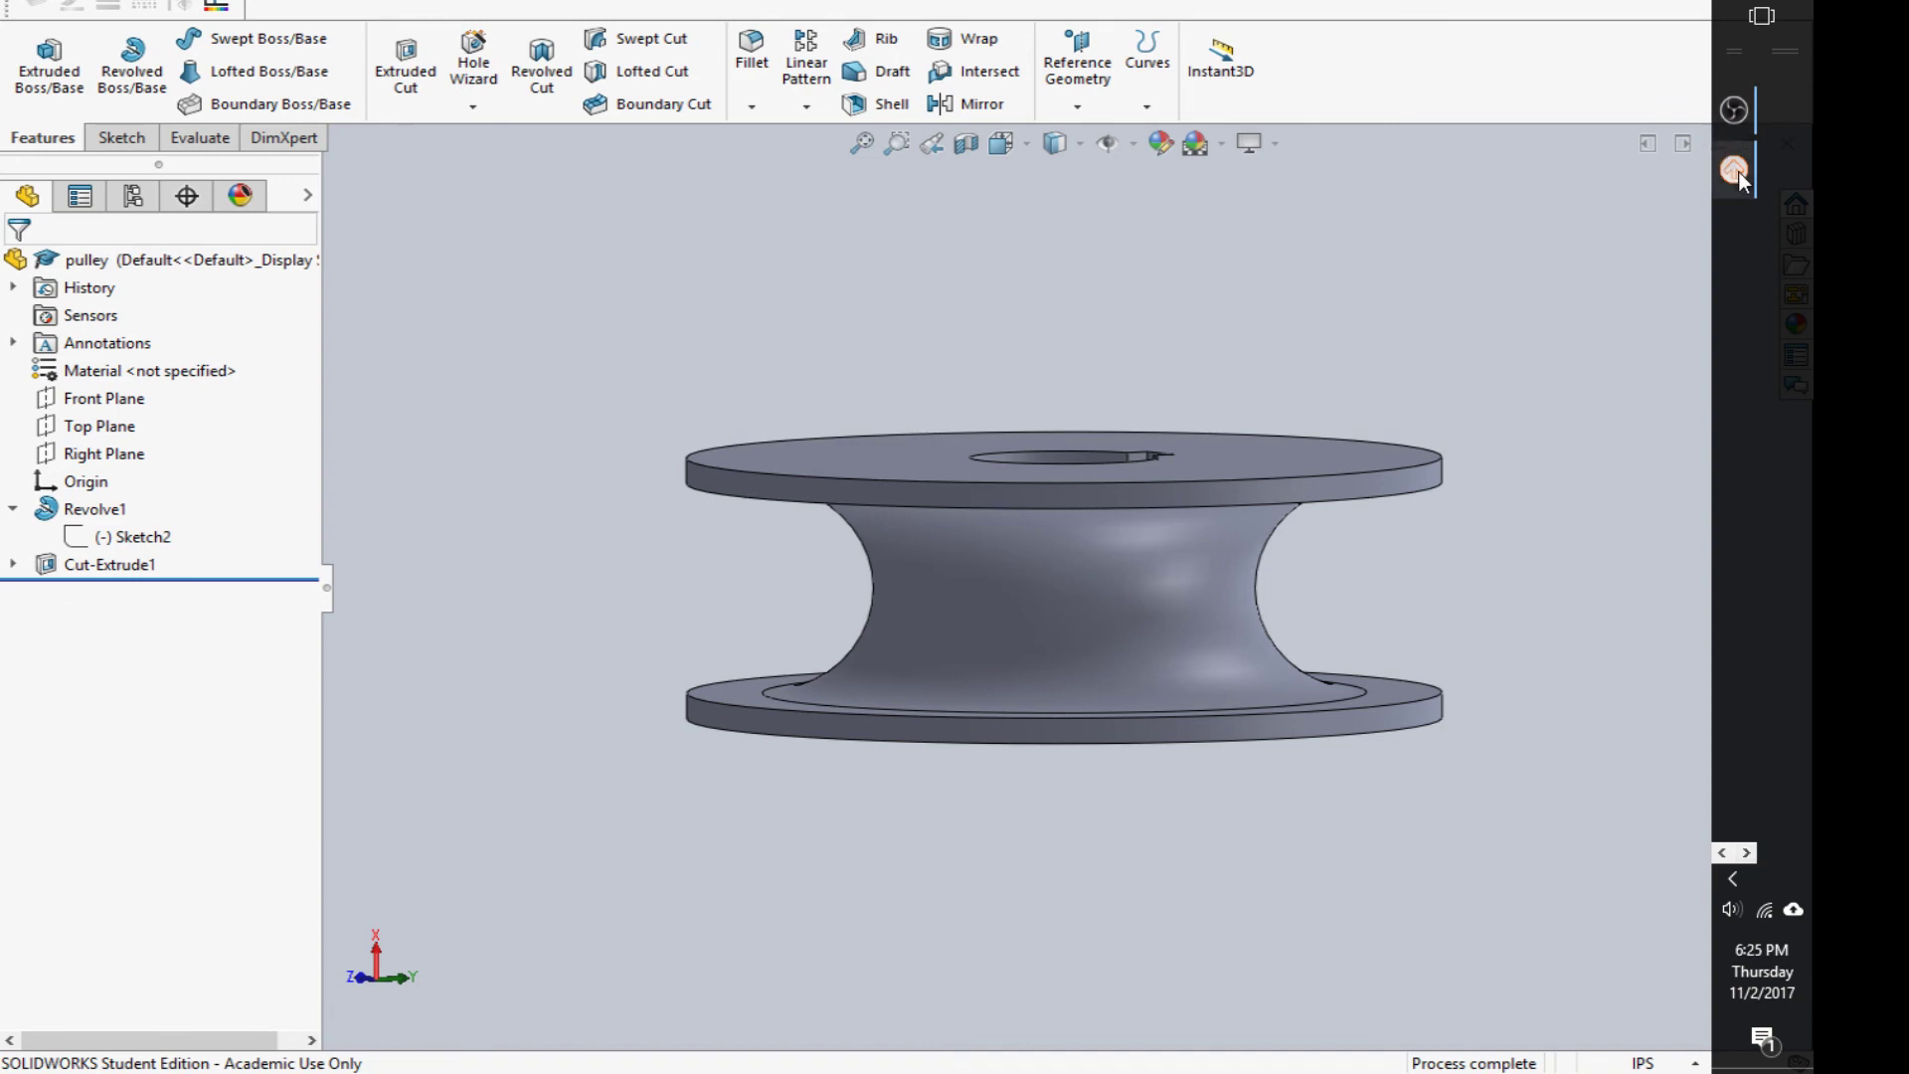
Switch back to Cura Type A and run Save GCode for the pulley
left_click(1734, 170)
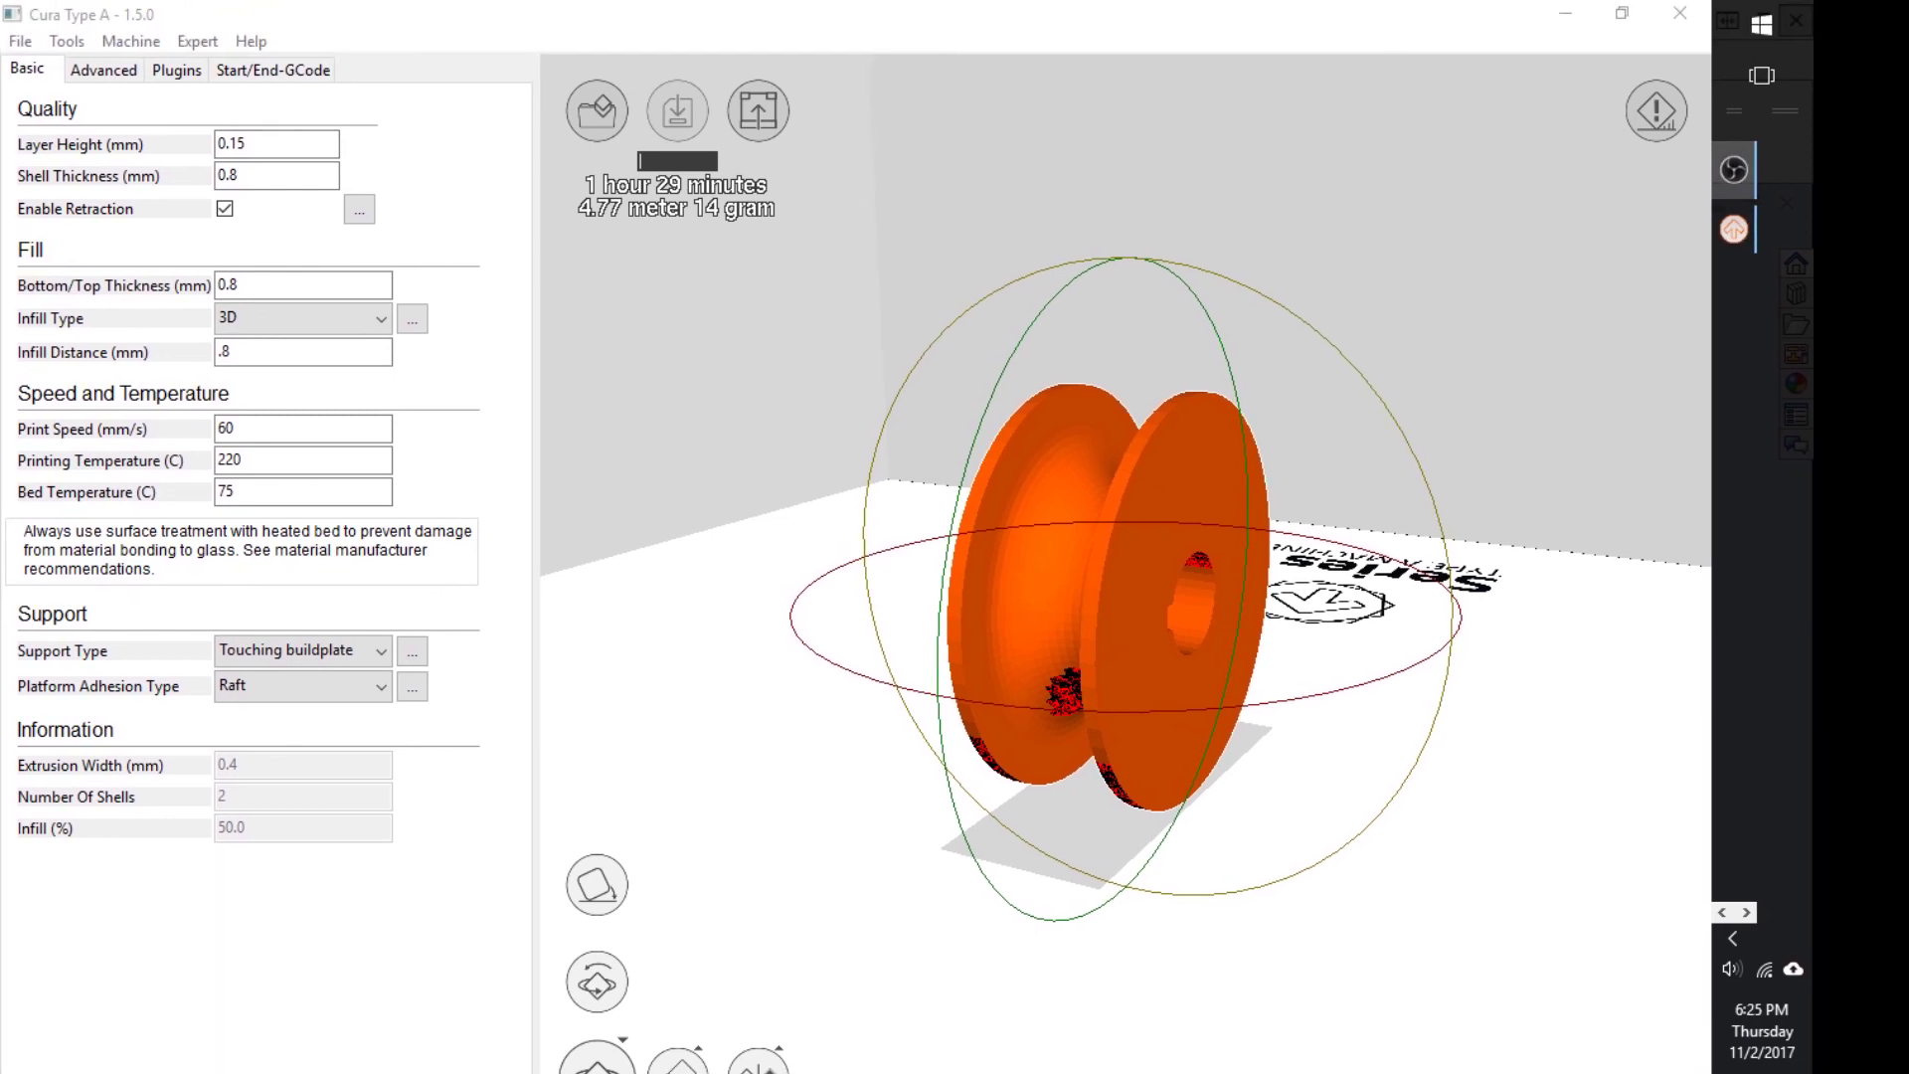
left_click(24, 45)
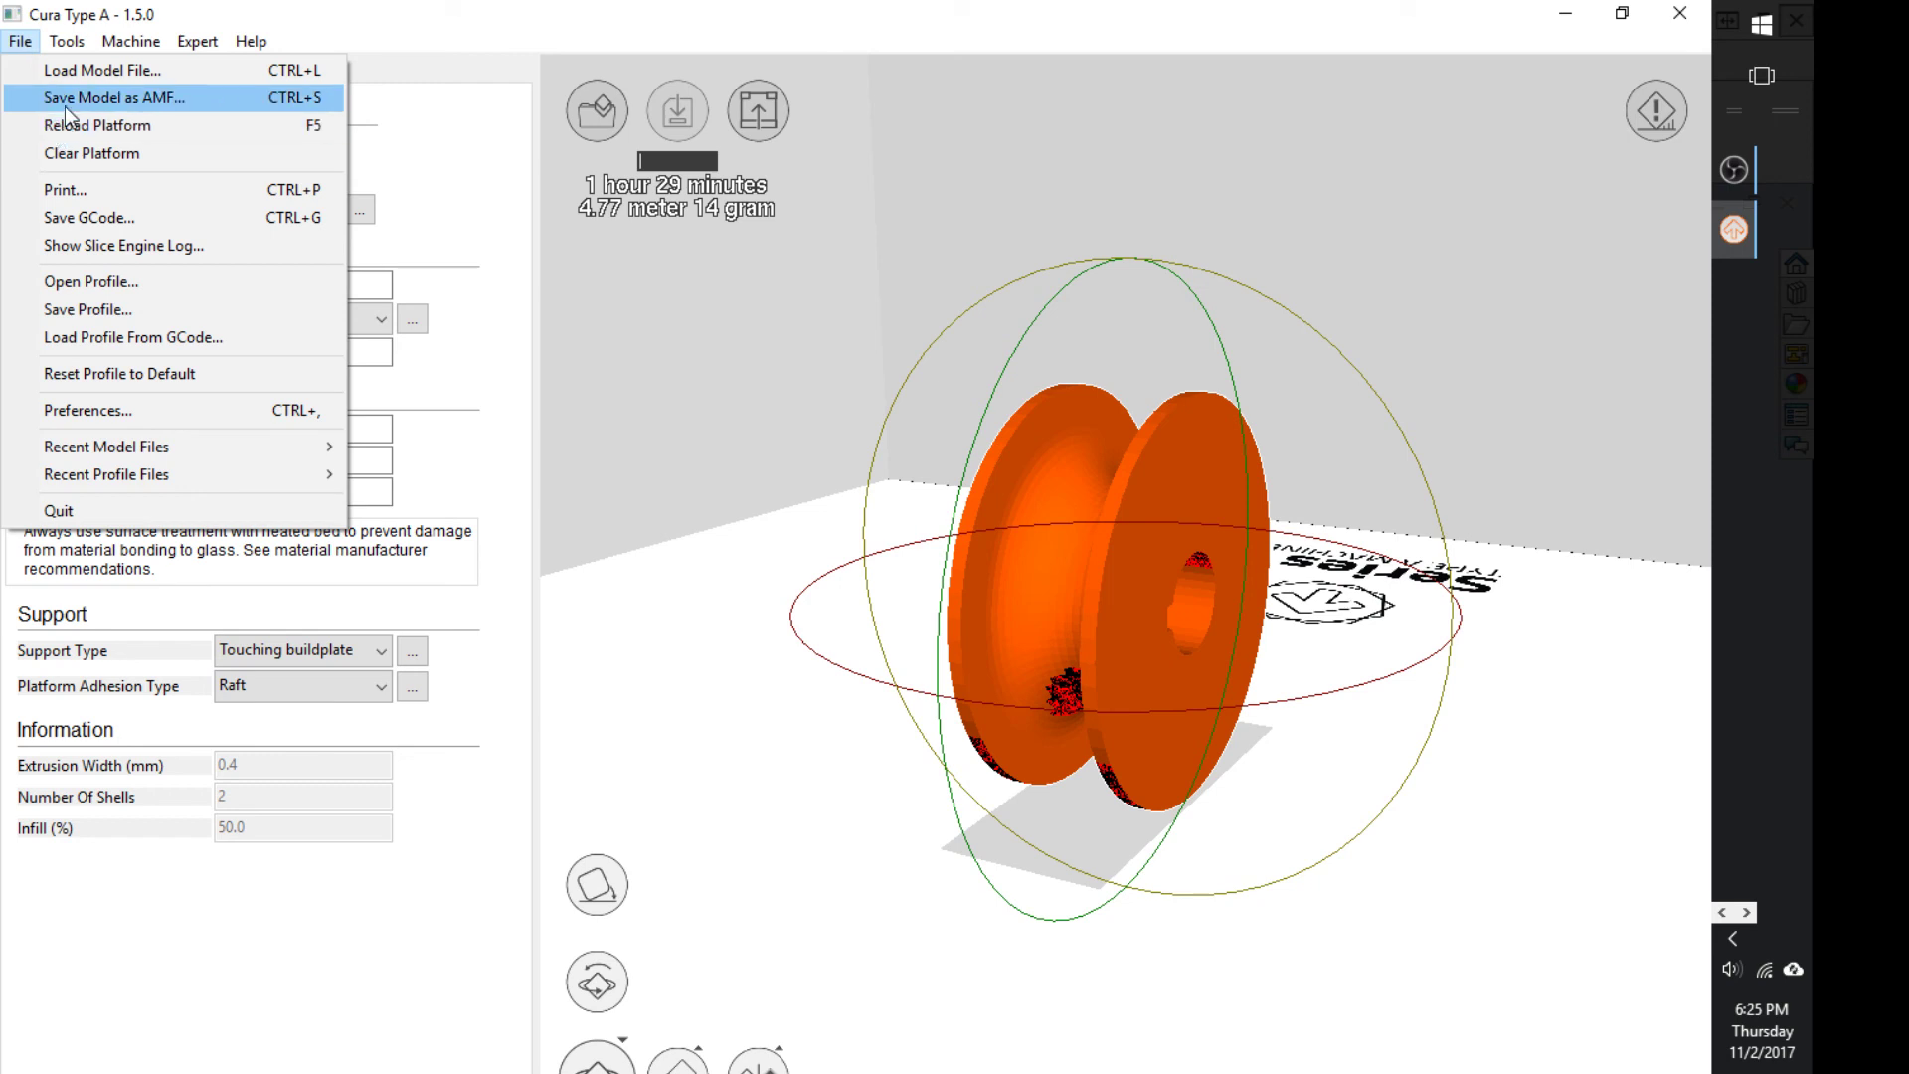
left_click(78, 219)
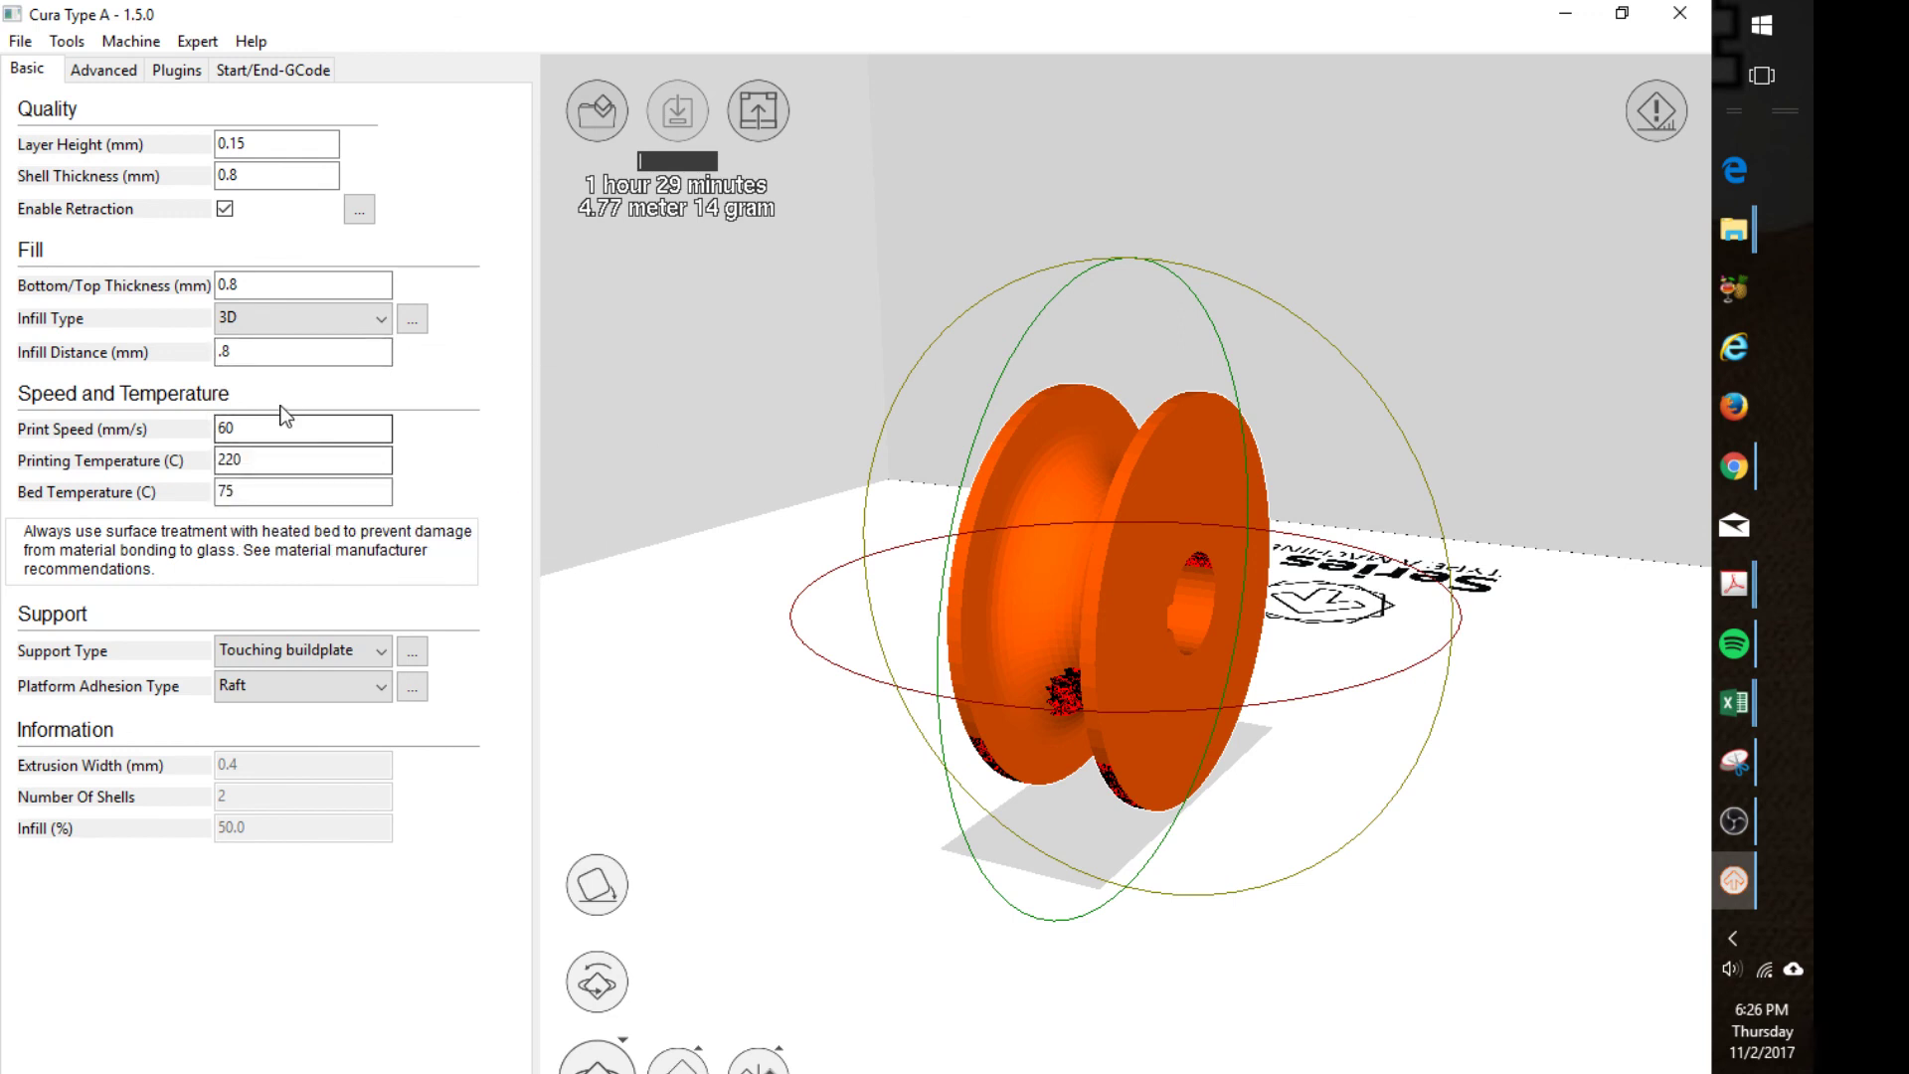
left_click(256, 154)
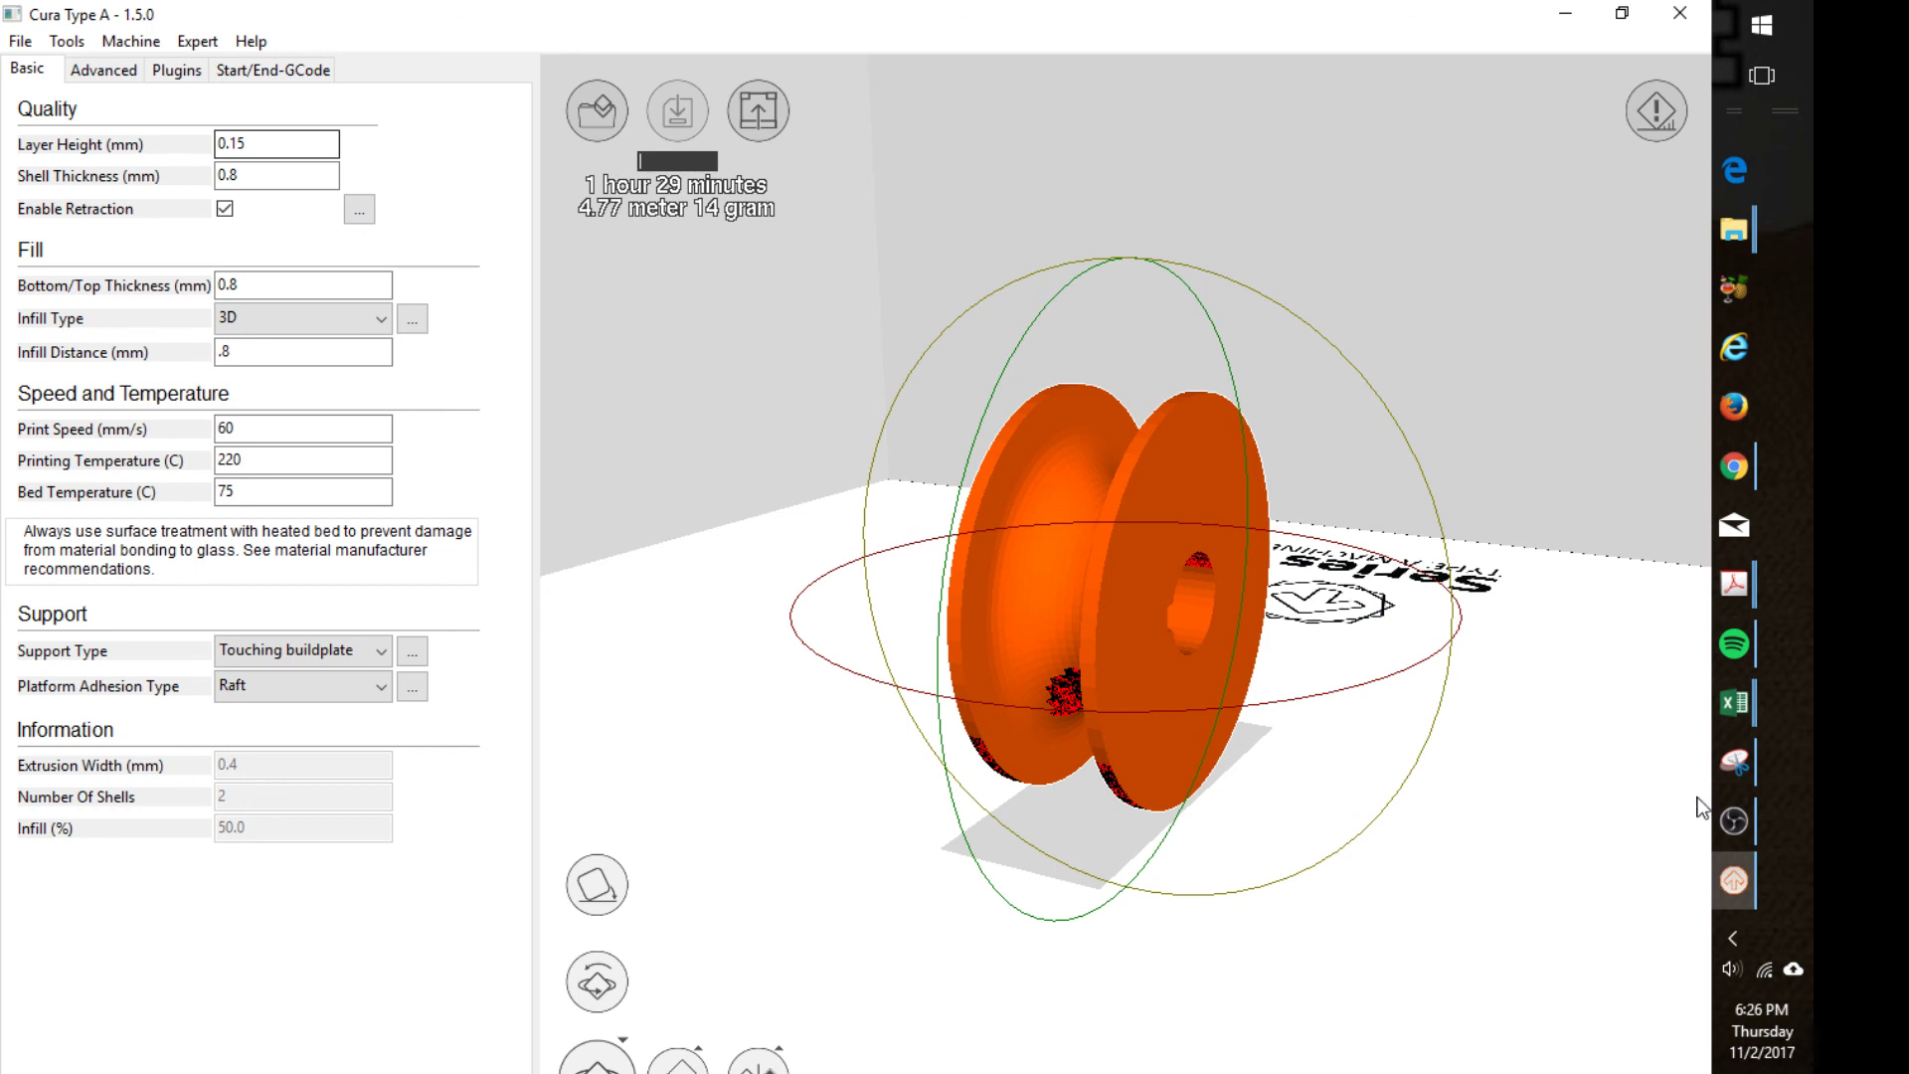
mouse_move(1740, 889)
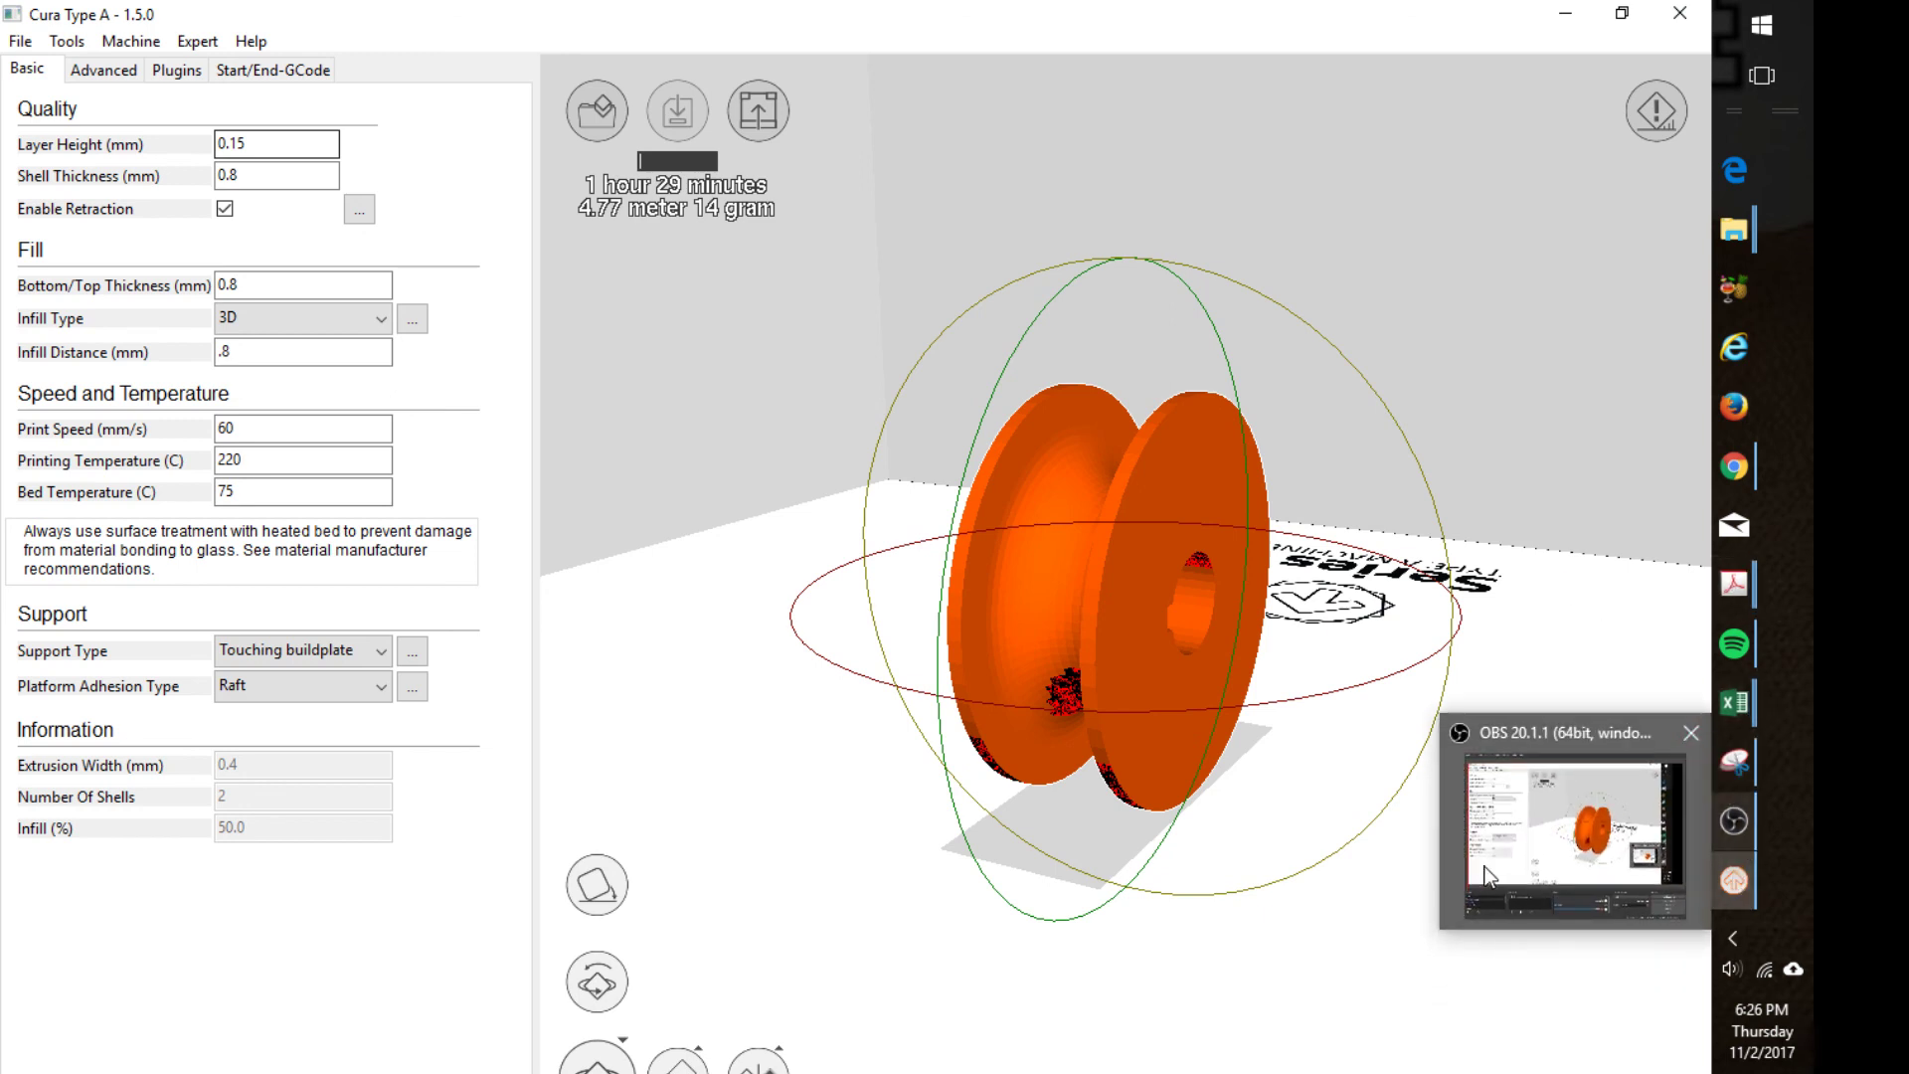
left_click(1734, 837)
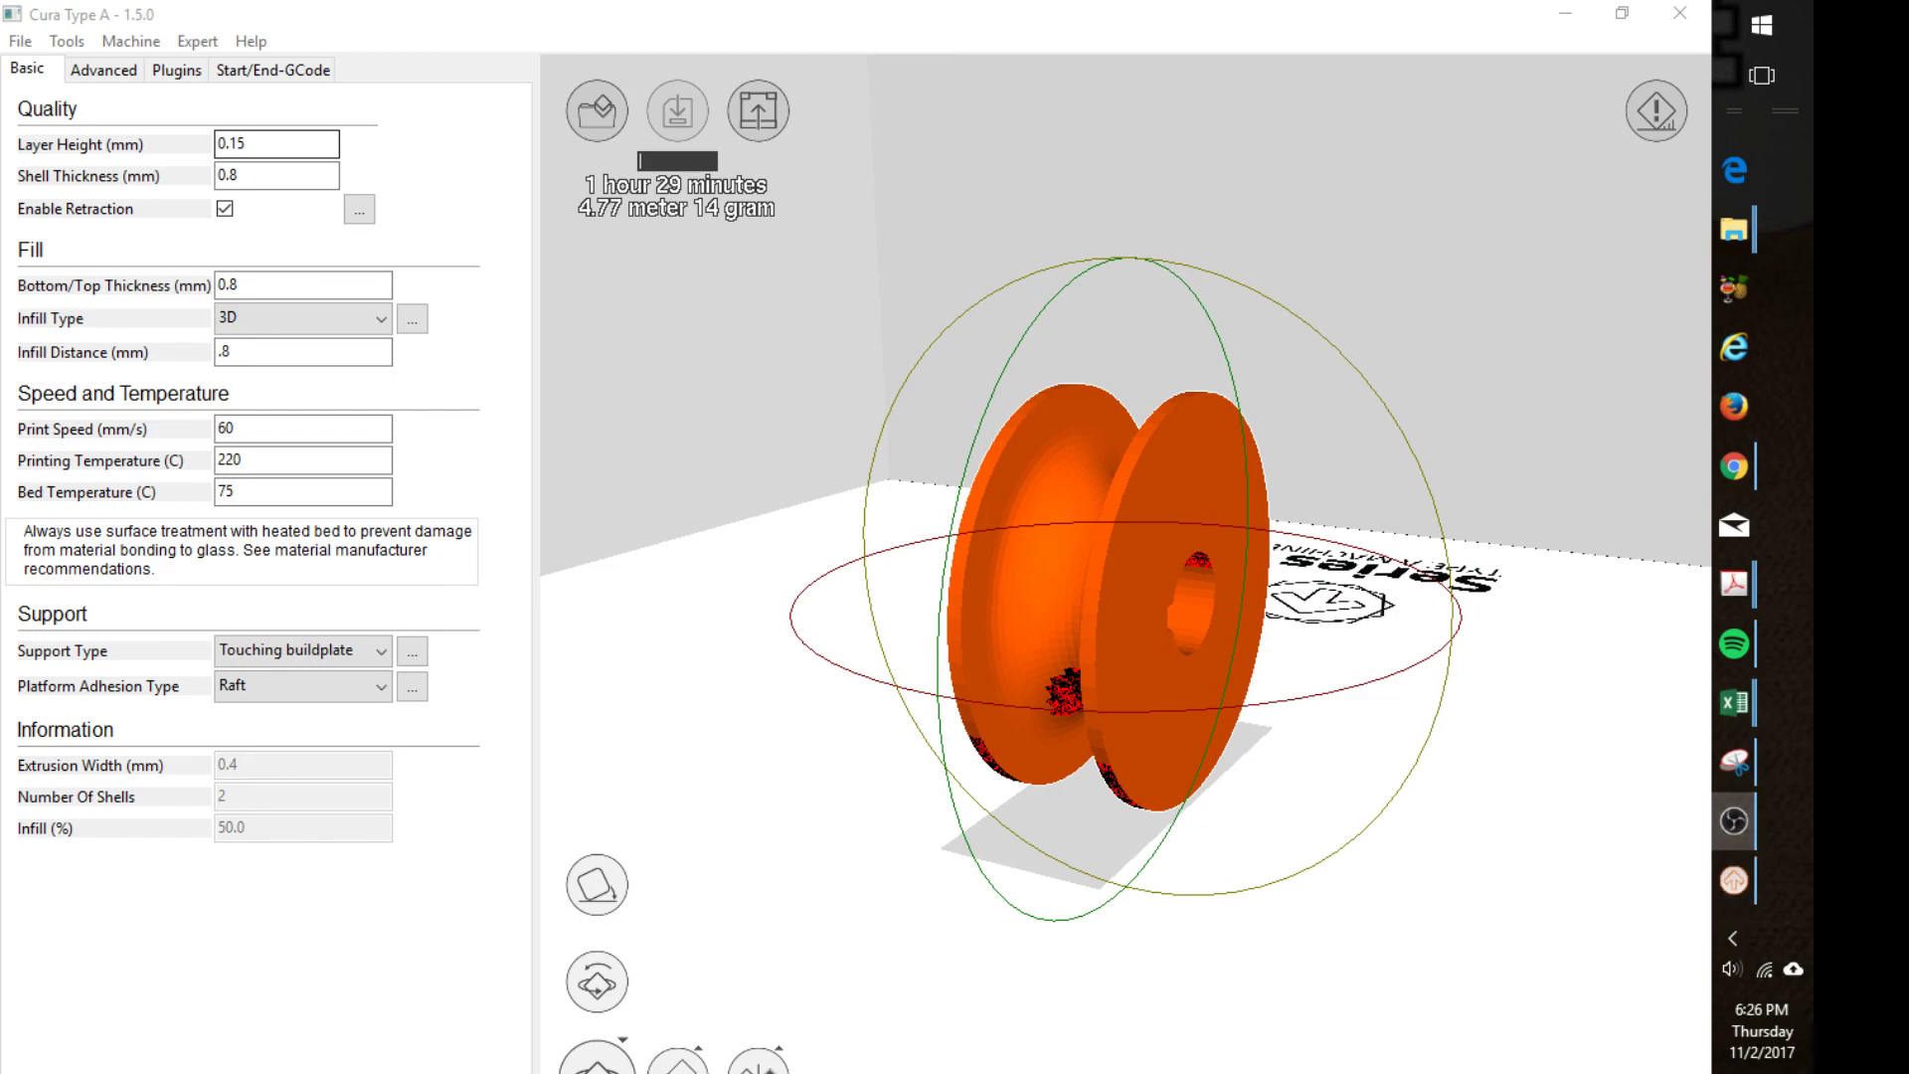